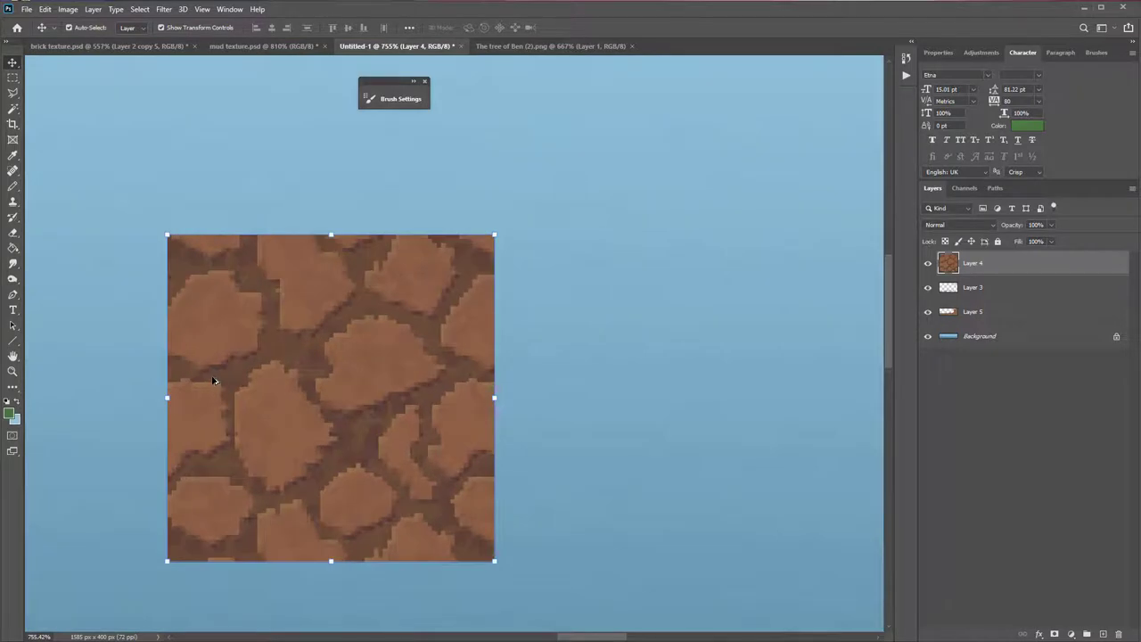
# - Define the selected brown stone texture tile as a new pattern, keeping the default pattern name
pyautogui.scroll(-1, 136, 173)
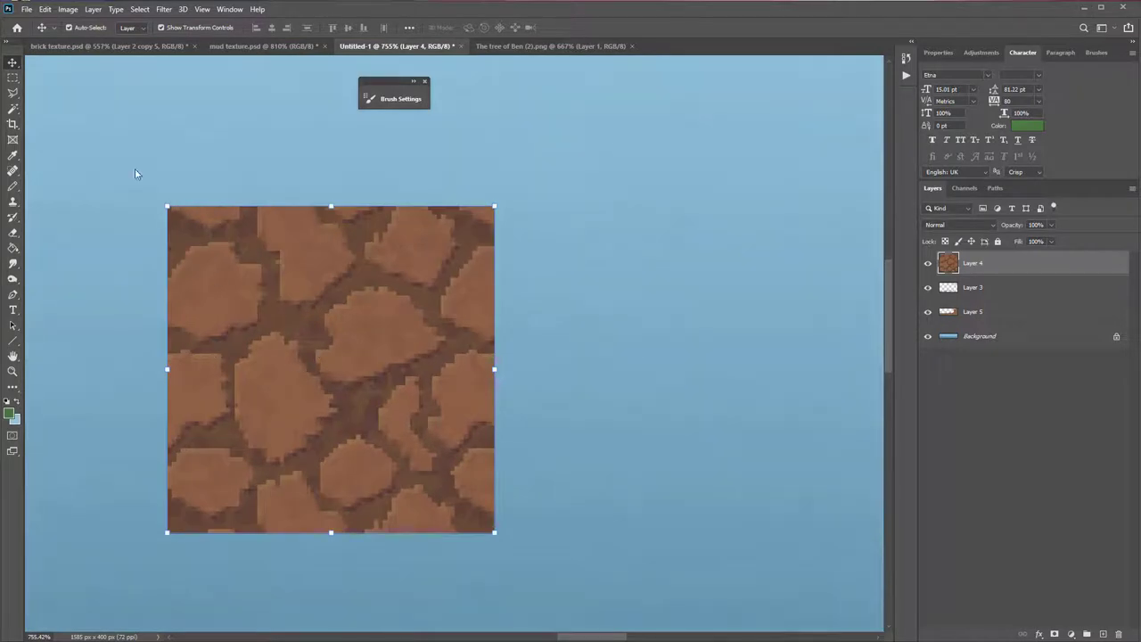
pyautogui.click(12, 186)
pyautogui.scroll(-4, 241, 306)
pyautogui.scroll(5, 294, 294)
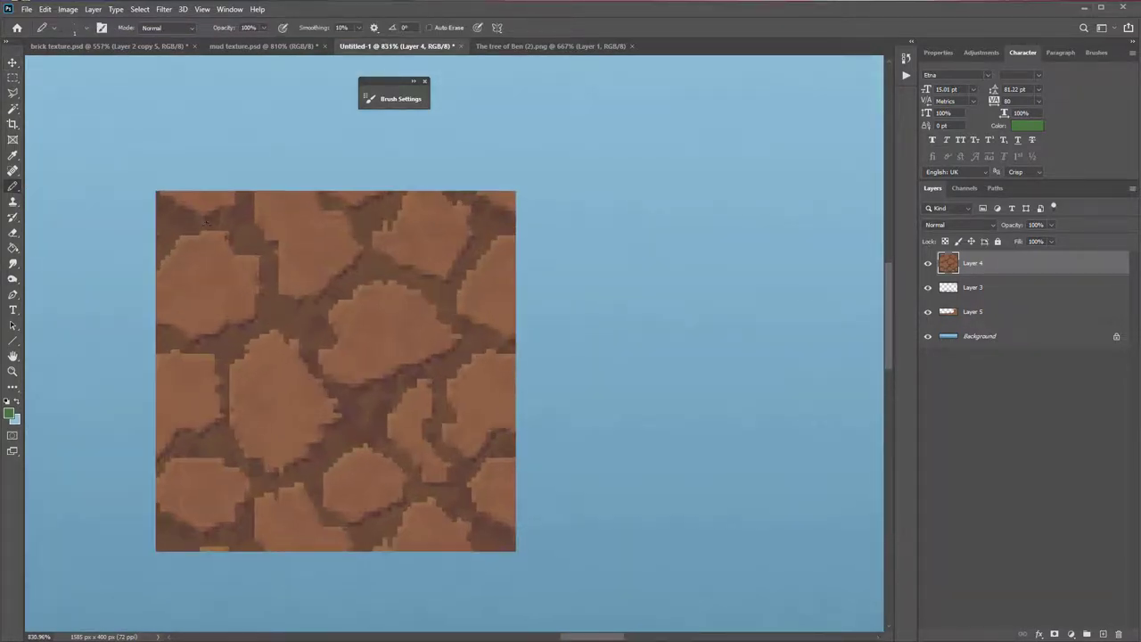
pyautogui.scroll(-3, 267, 276)
pyautogui.scroll(1, 267, 277)
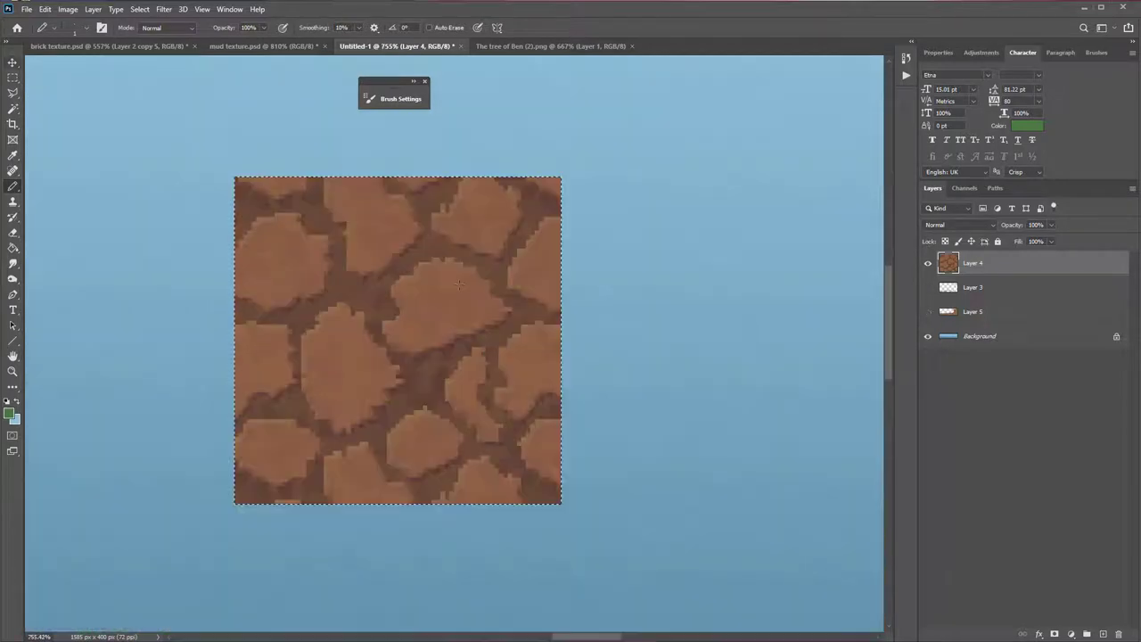
pyautogui.click(45, 9)
pyautogui.click(89, 331)
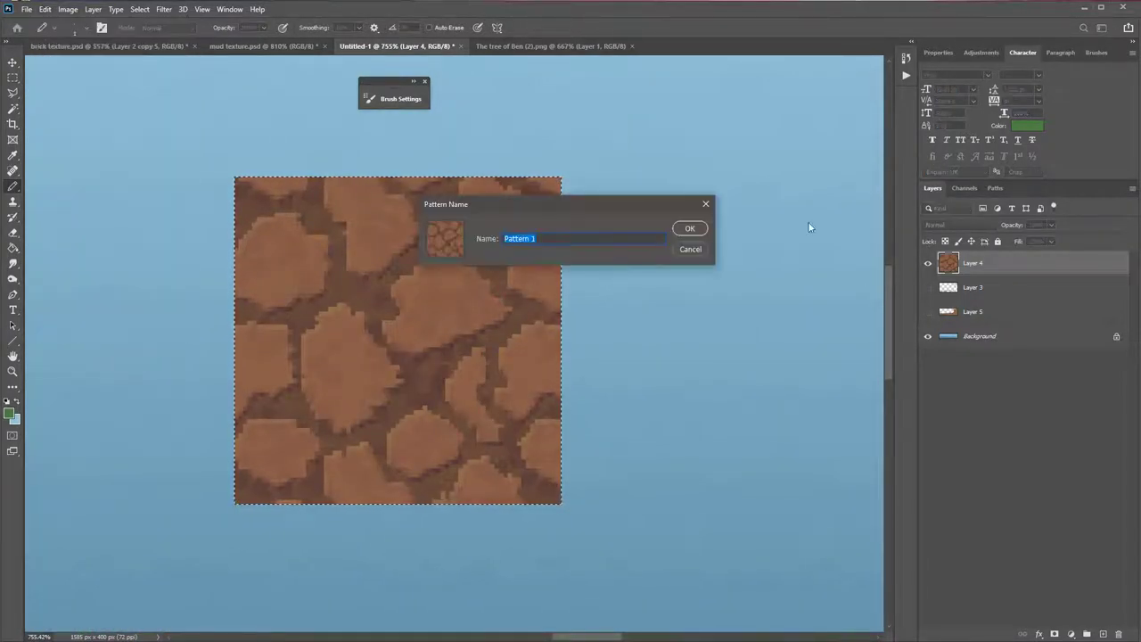
pyautogui.click(689, 228)
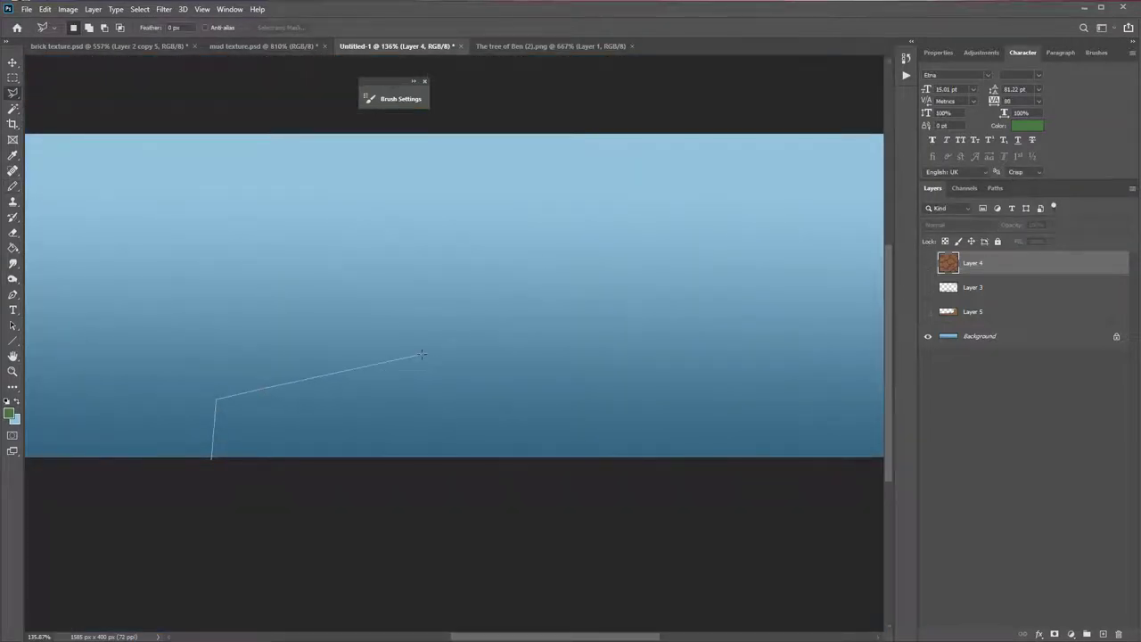
# - Outline an uneven ground shape along the lower part of the canvas with the Polygonal Lasso, closing it below the canvas edge
pyautogui.click(422, 355)
pyautogui.click(506, 365)
pyautogui.click(619, 390)
pyautogui.click(708, 368)
pyautogui.click(808, 358)
pyautogui.click(880, 360)
pyautogui.doubleClick(855, 535)
# - Set the Paint Bucket's fill source to Pattern and choose the stone texture pattern for the selected terrain
pyautogui.scroll(1, 522, 284)
pyautogui.click(13, 248)
pyautogui.click(89, 28)
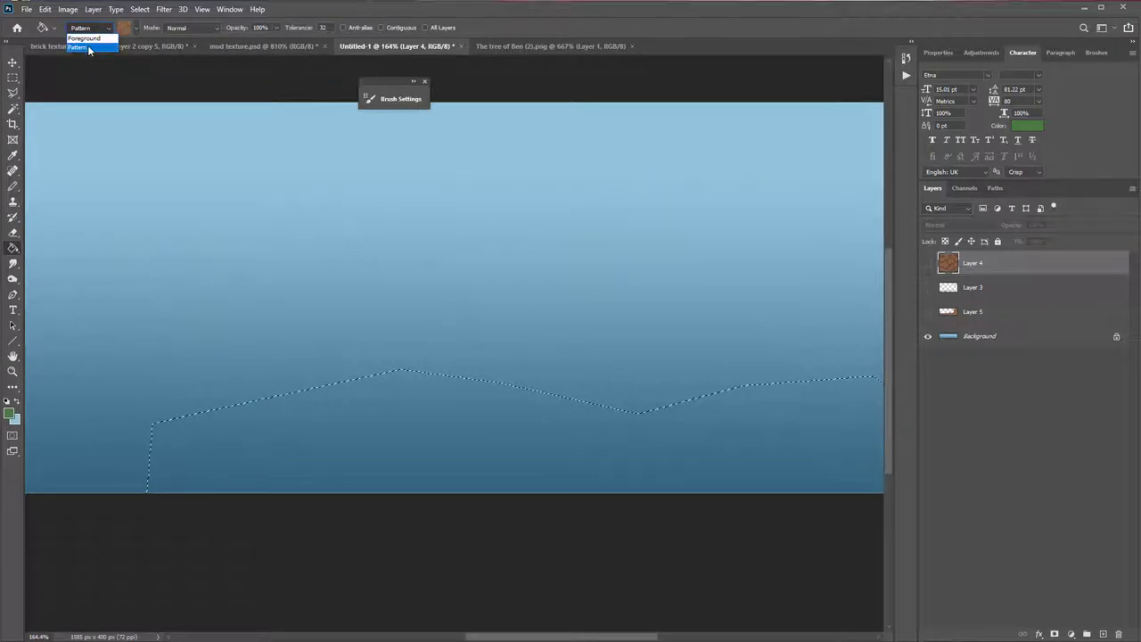
pyautogui.click(88, 50)
pyautogui.click(90, 28)
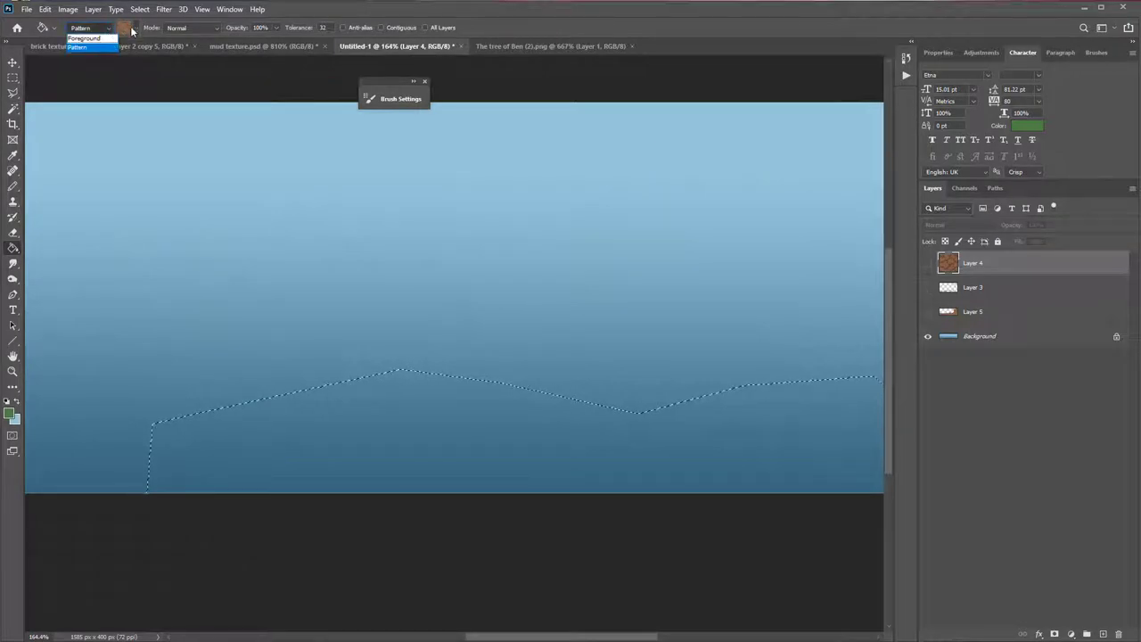
pyautogui.click(124, 27)
pyautogui.click(160, 92)
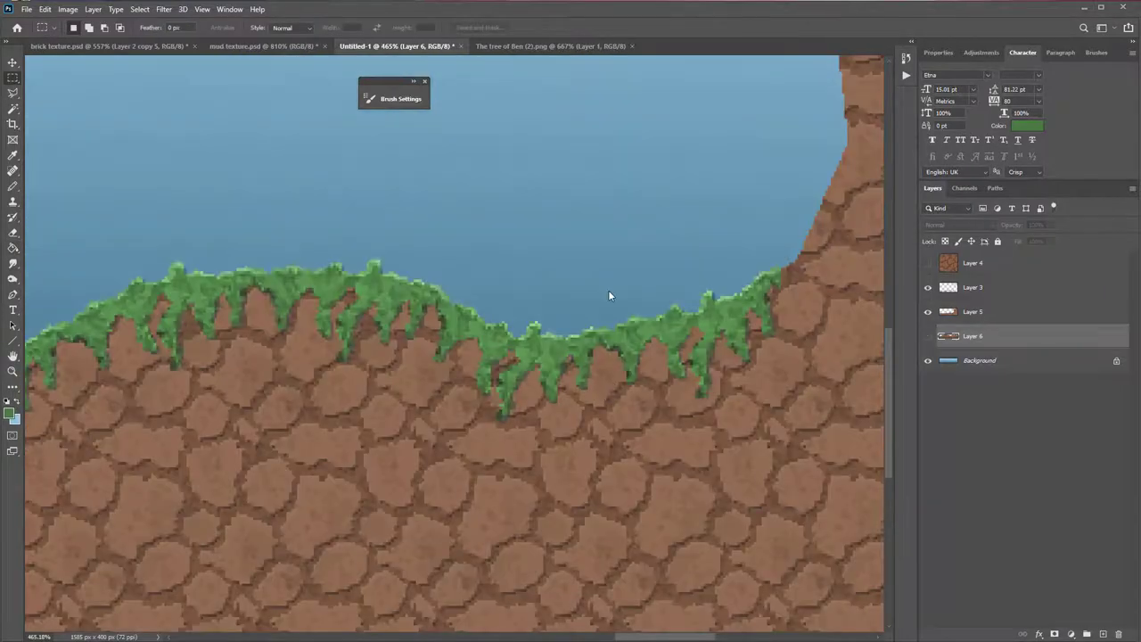
# - Toggle the visibility of Layer 3 to inspect the grass-covered stone terrain
pyautogui.scroll(1, 588, 303)
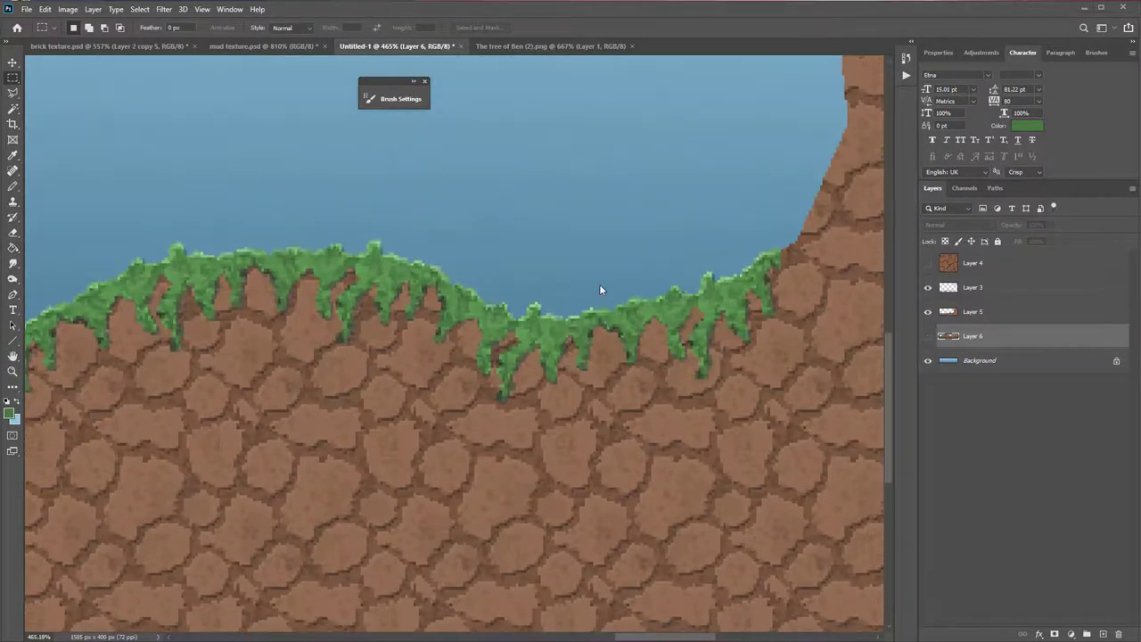
pyautogui.click(928, 287)
pyautogui.scroll(2, 639, 412)
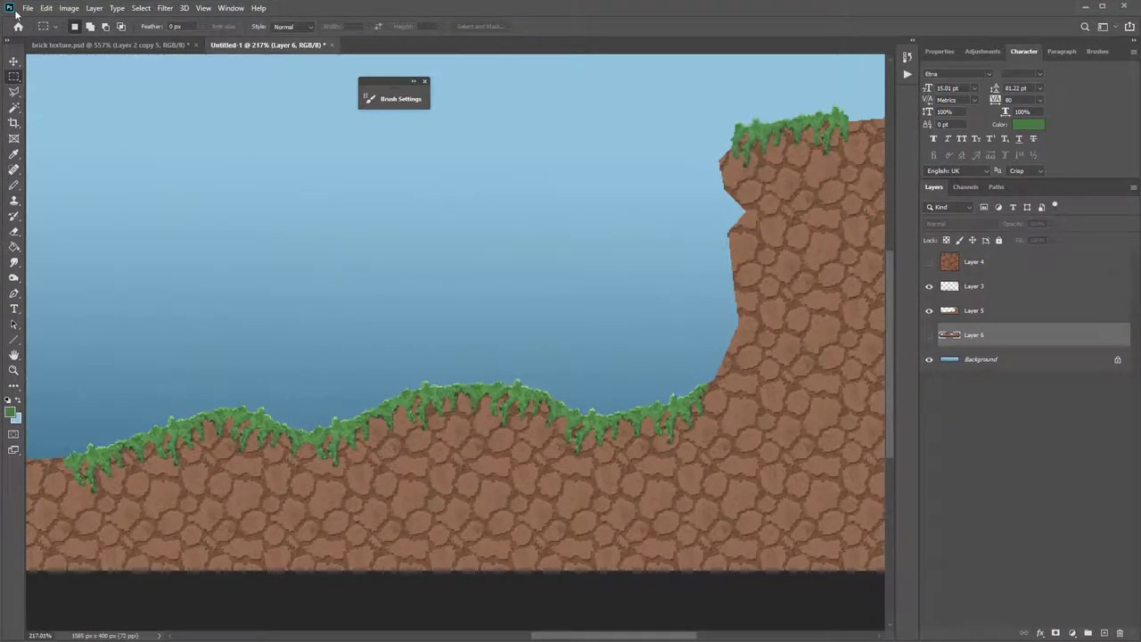
# - Create a new 64 x 64 pixel RGB document at 72 pixels/inch
pyautogui.click(27, 8)
pyautogui.click(36, 20)
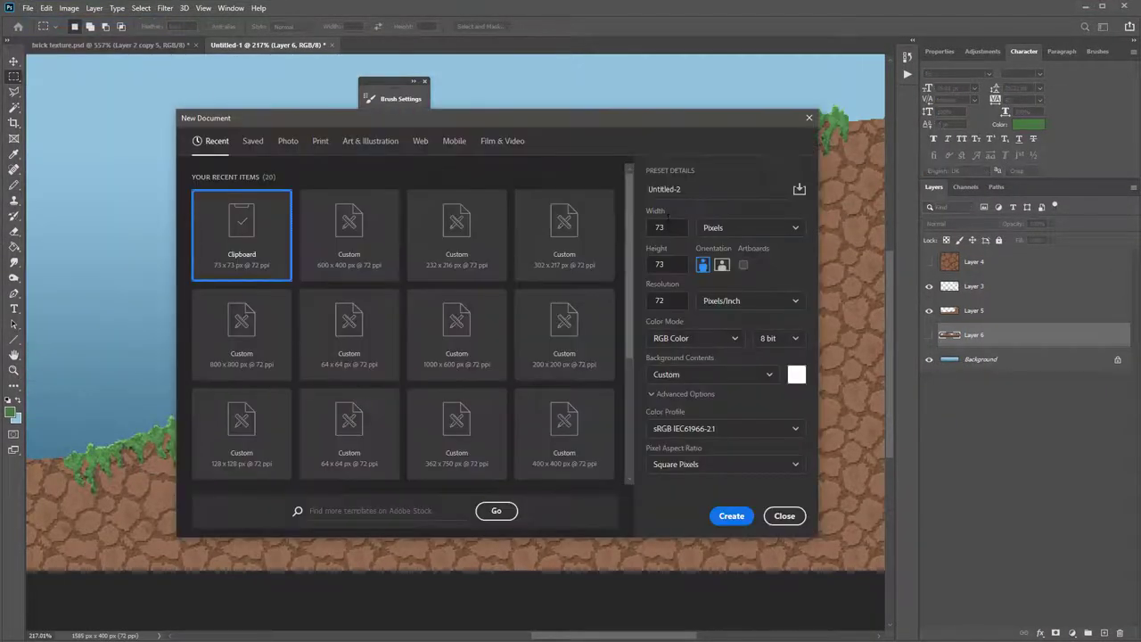
pyautogui.write('64')
pyautogui.press('Tab')
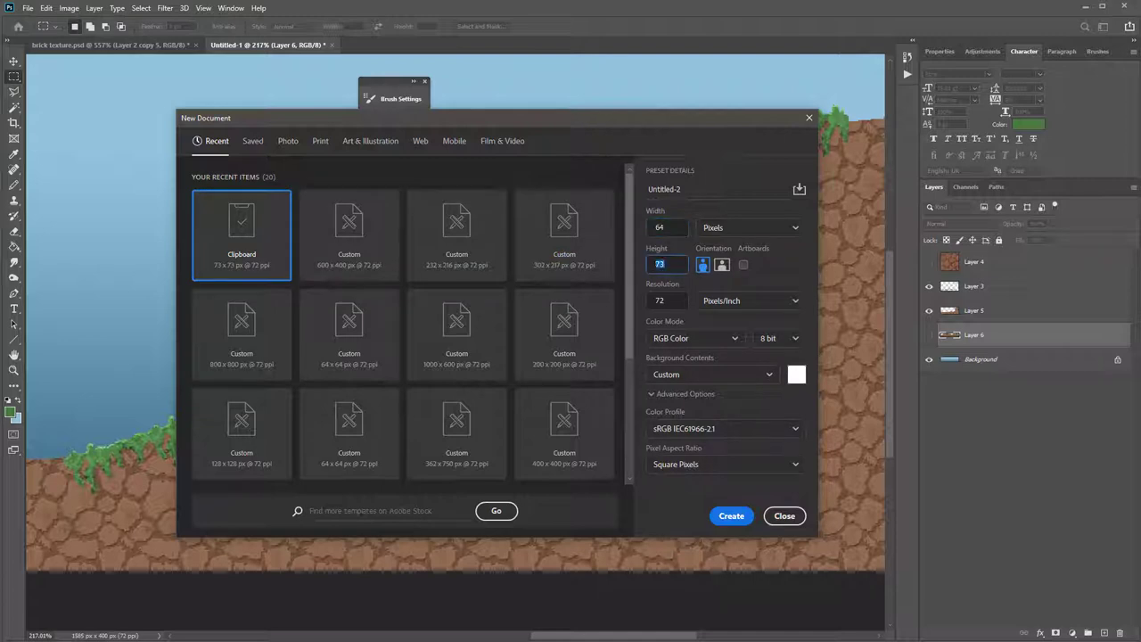
pyautogui.hotkey('shift', 'Tab')
pyautogui.click(666, 301)
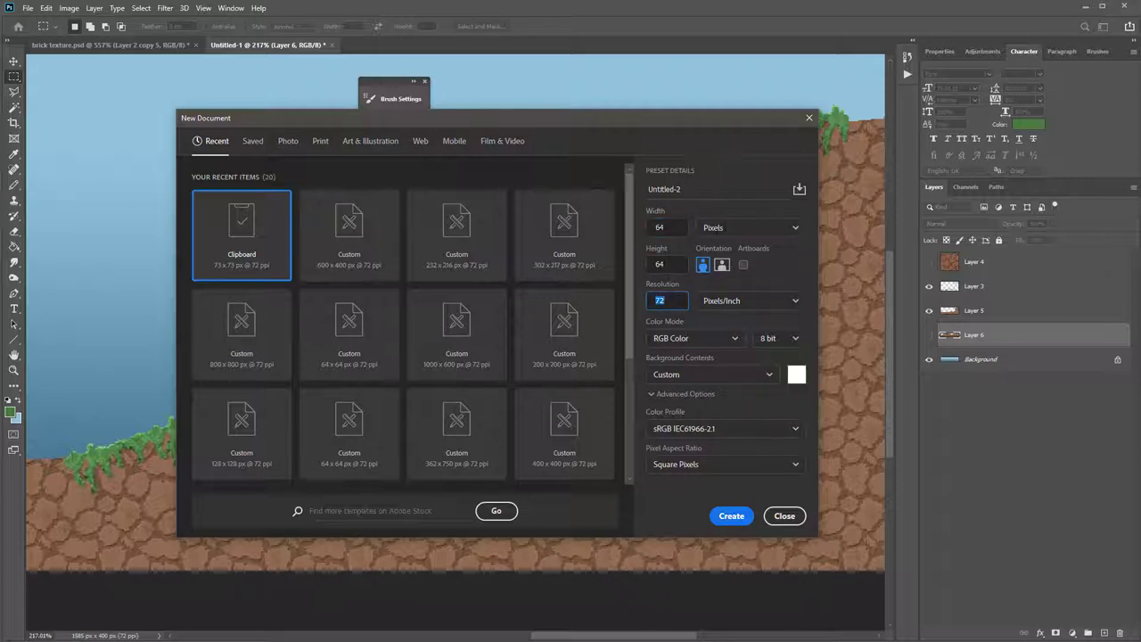
pyautogui.click(731, 516)
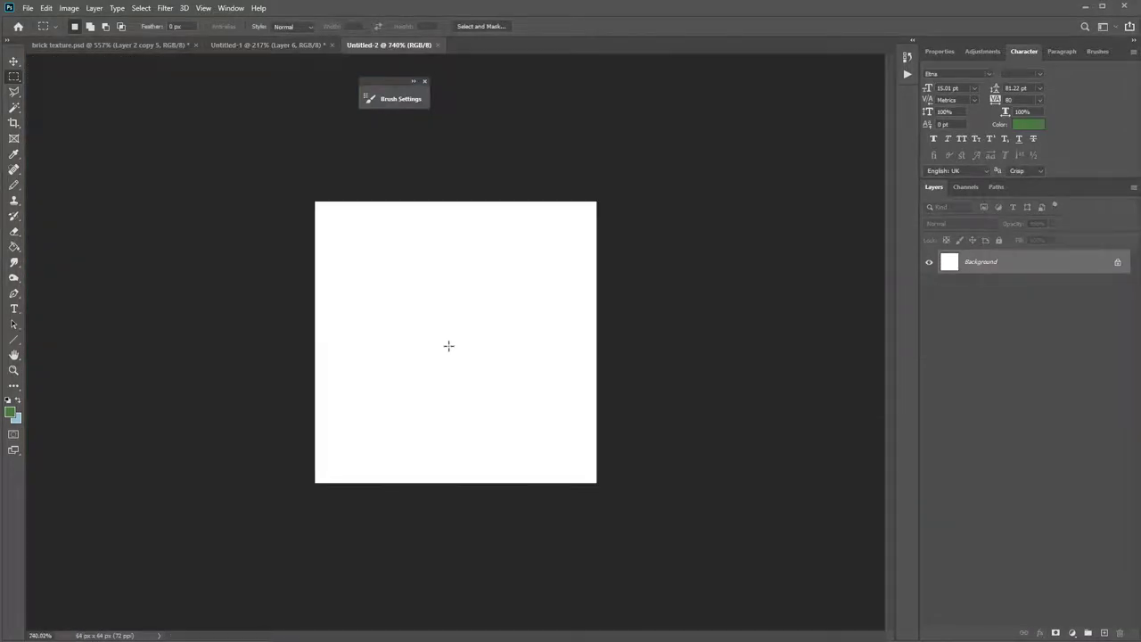
pyautogui.scroll(3, 449, 345)
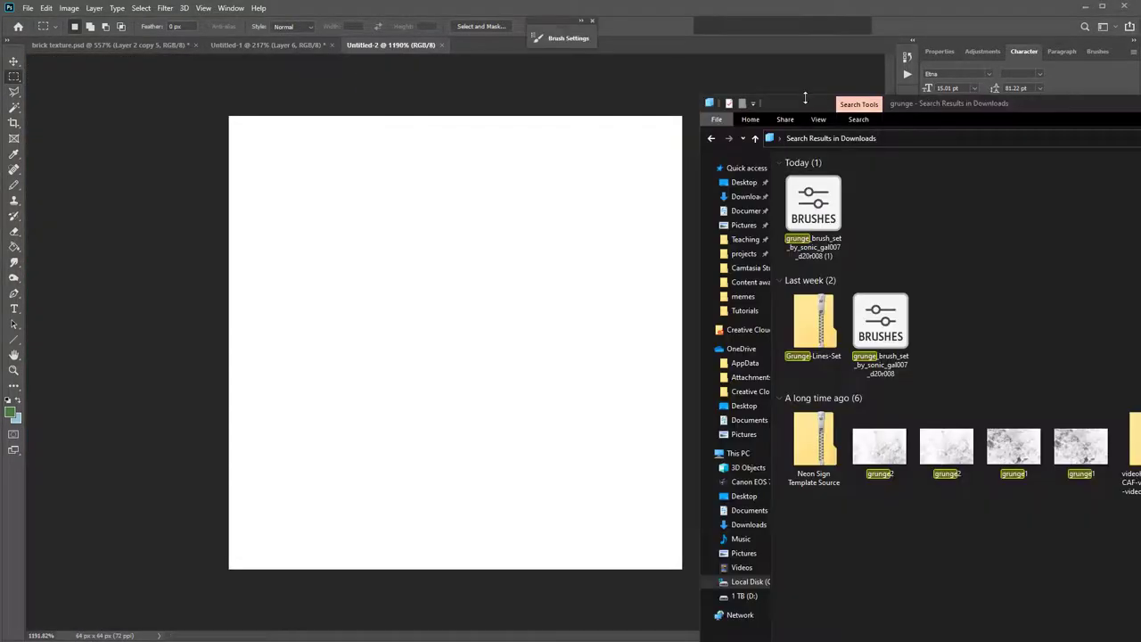
# - Locate the downloaded brush file grunge_brush_set_by_sonic_gal007_d20r008 (1) in the Downloads folder's grunge search results
pyautogui.moveTo(805, 98)
pyautogui.mouseDown()
pyautogui.moveTo(785, 112)
pyautogui.moveTo(805, 108)
pyautogui.mouseUp()
pyautogui.click(824, 223)
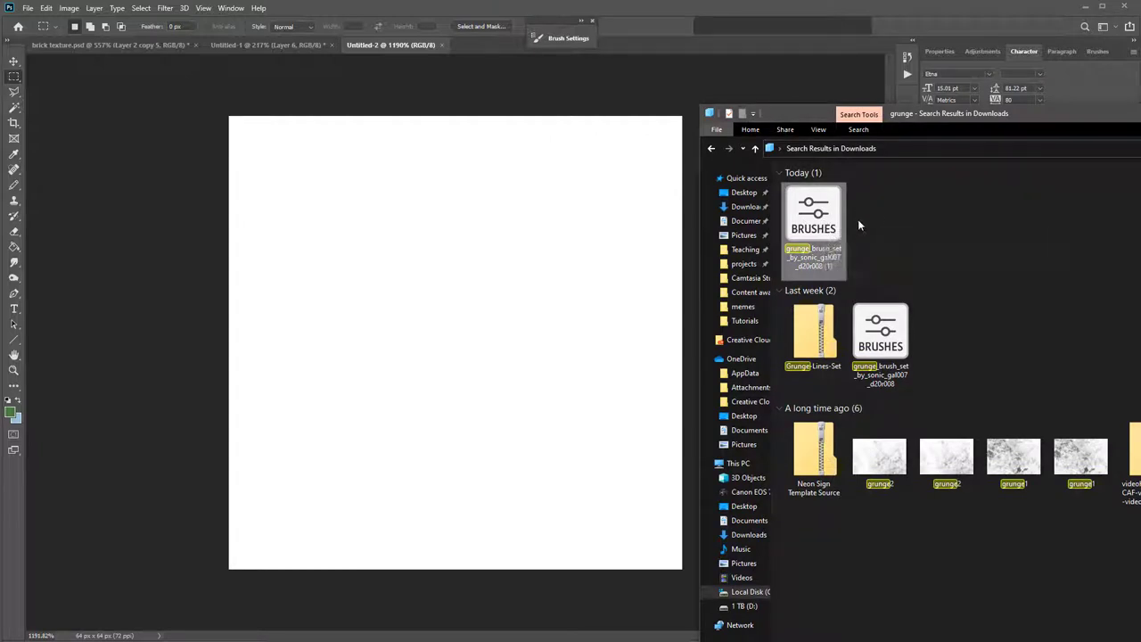
pyautogui.moveTo(765, 122); pyautogui.dragTo(656, 205)
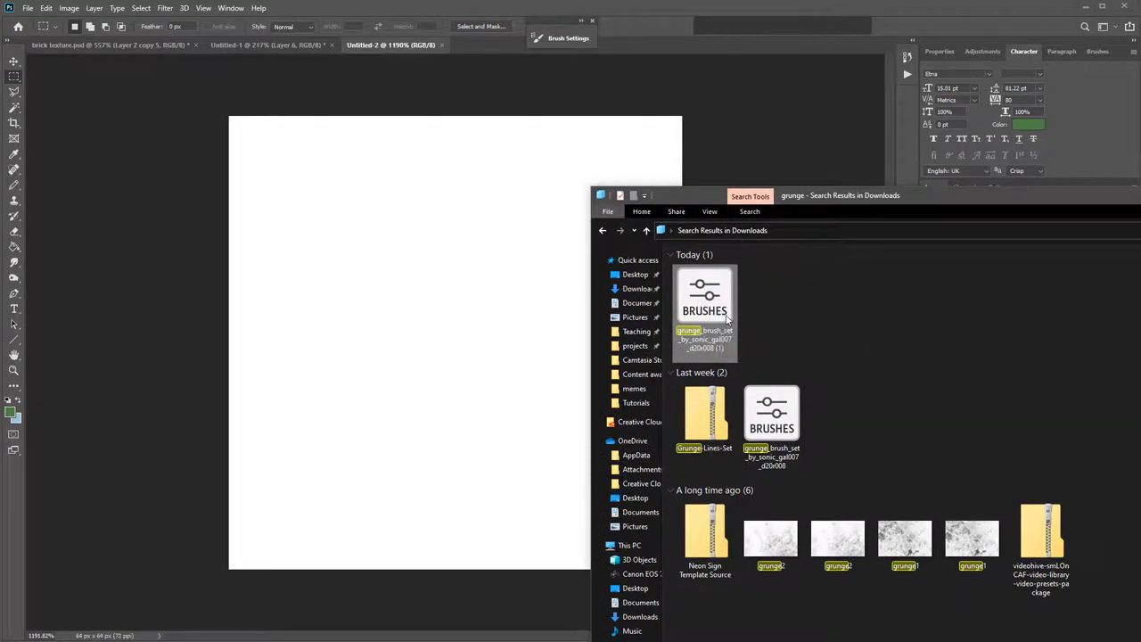
pyautogui.click(474, 40)
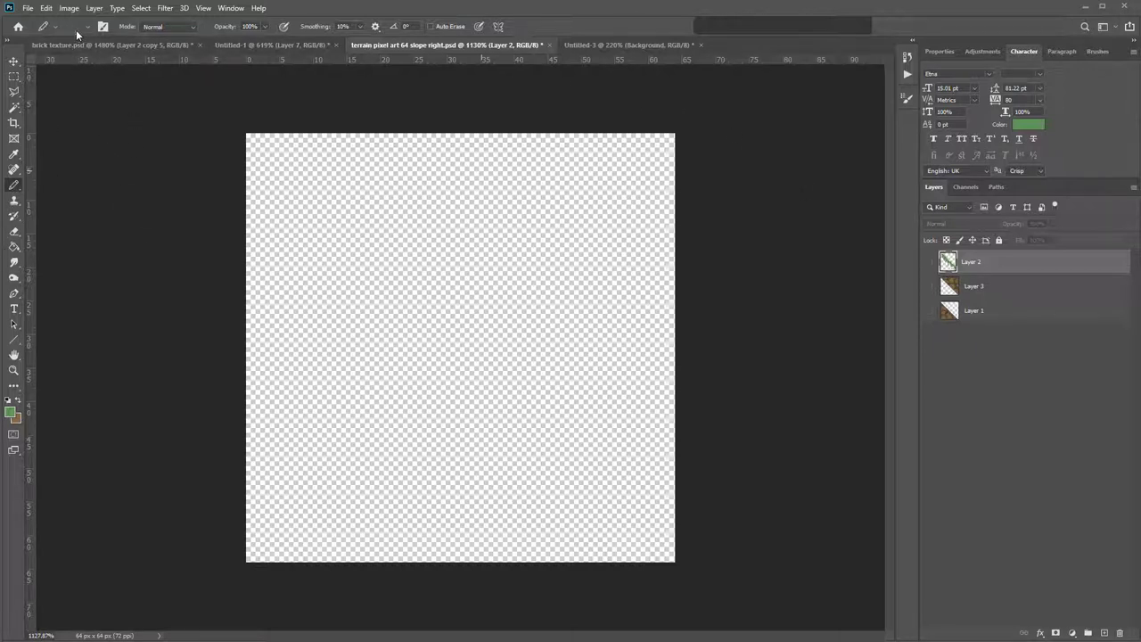
# - Import the brush set grunge_brush_set_by_sonic_gal007_d20r008 (1) from the Downloads folder into the brush presets
pyautogui.click(88, 29)
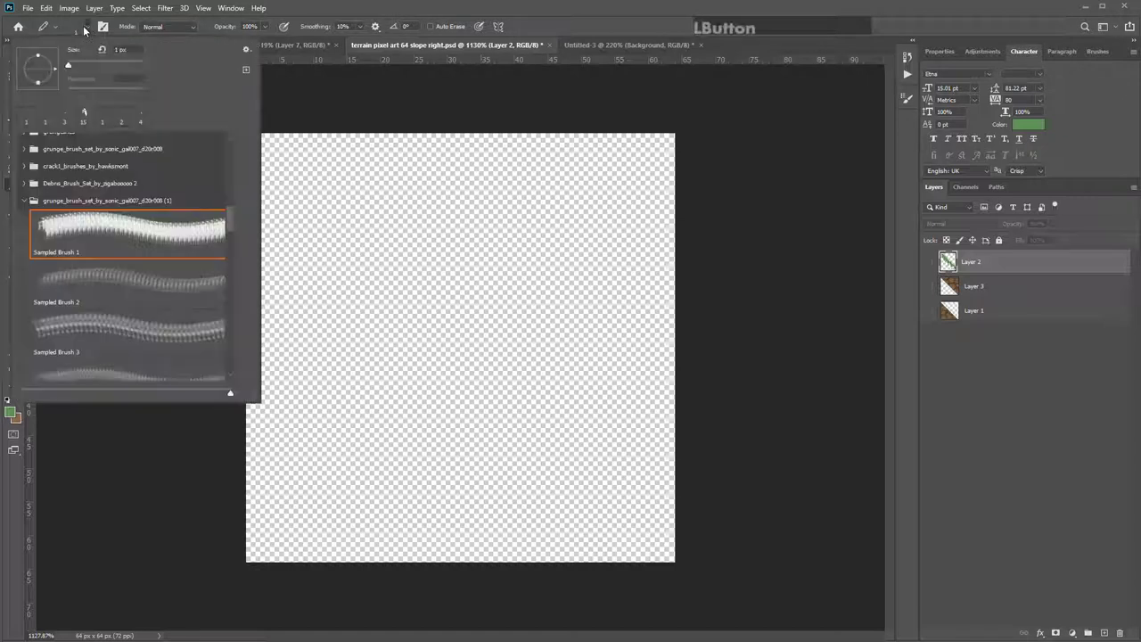
pyautogui.click(250, 49)
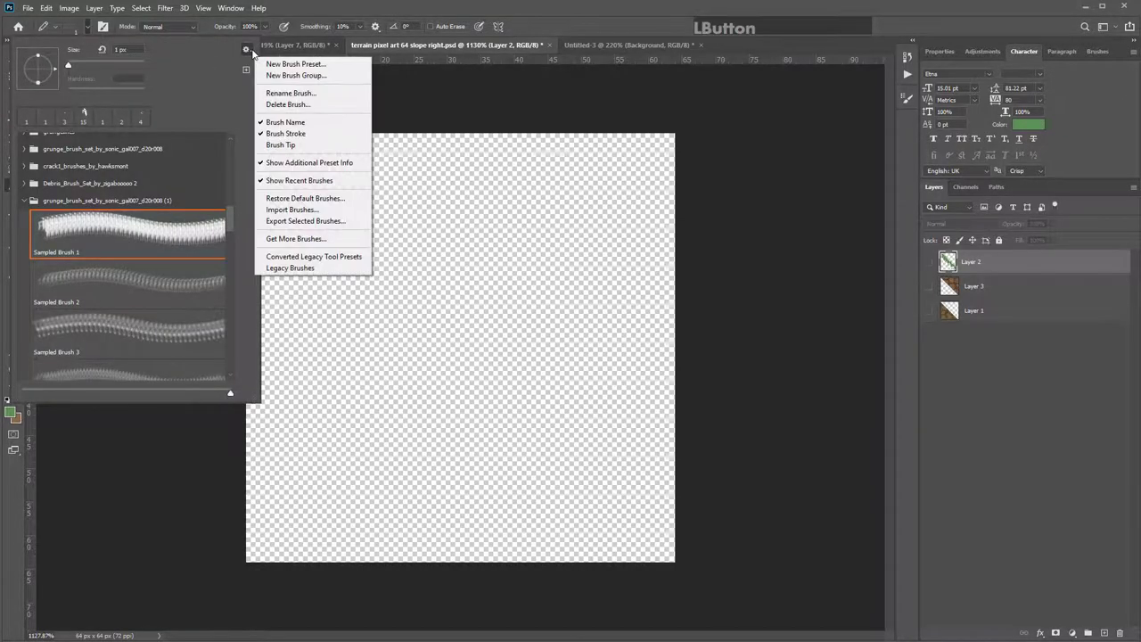
pyautogui.click(304, 210)
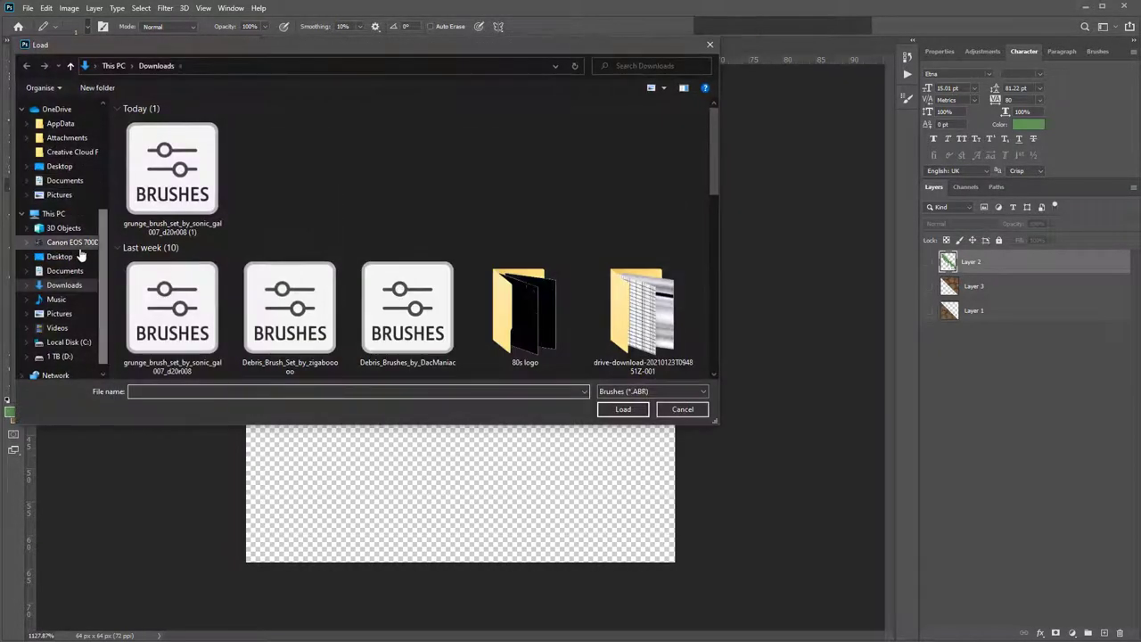
pyautogui.click(167, 187)
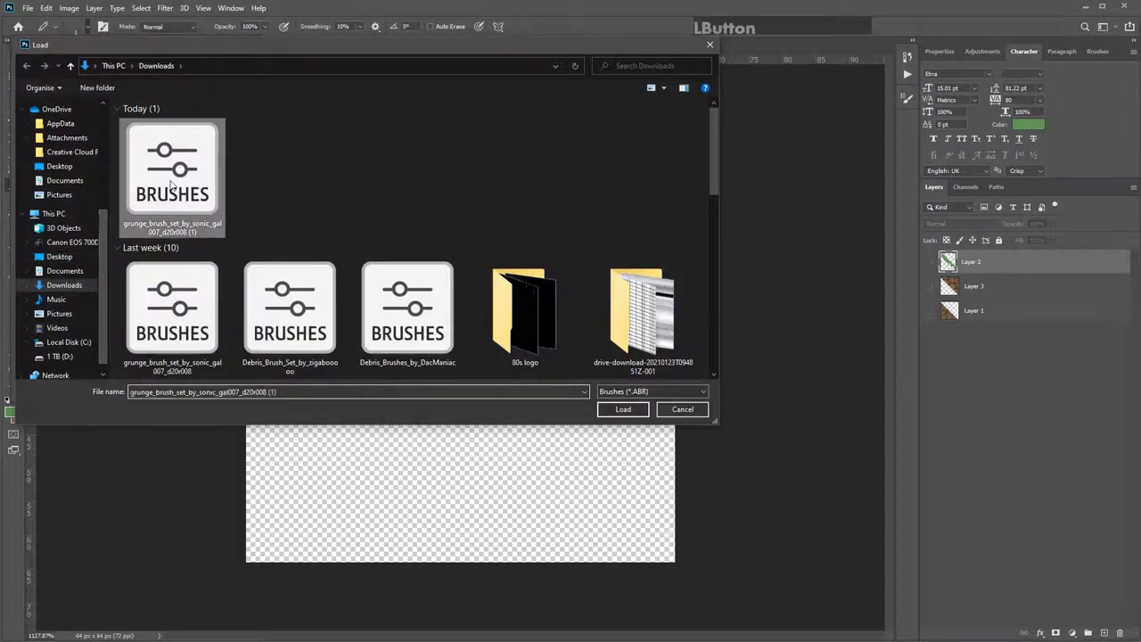
pyautogui.click(624, 410)
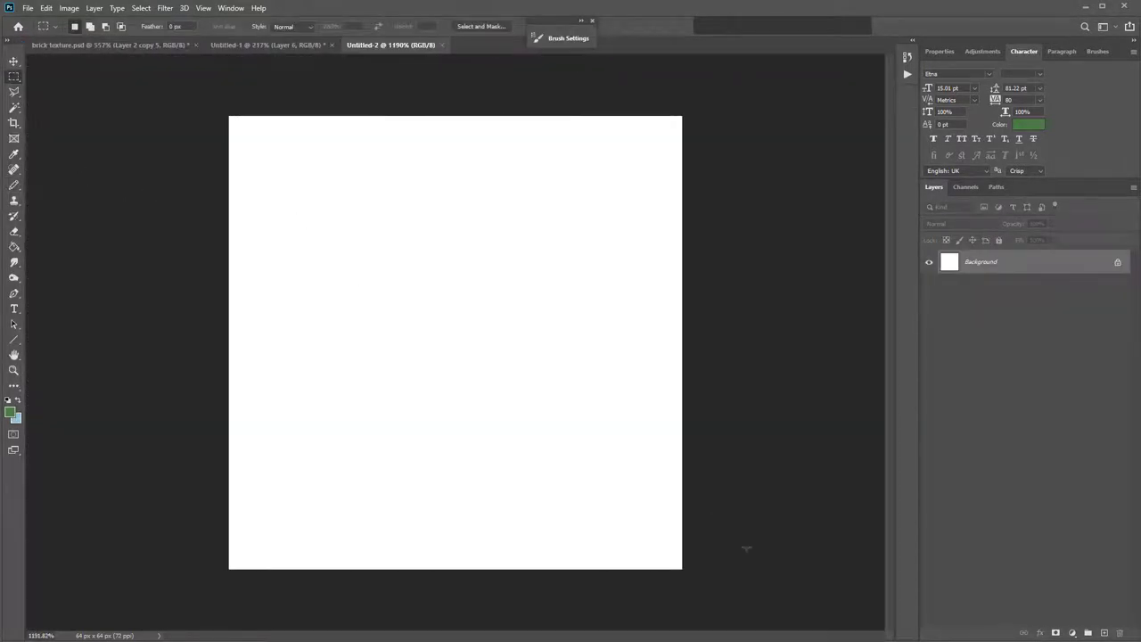
# - With the Brush tool active, collapse the General Brushes group and expand grunge_brush_set_by_sonic_gal007_d20r008 (1) in the presets
pyautogui.rightClick(14, 184)
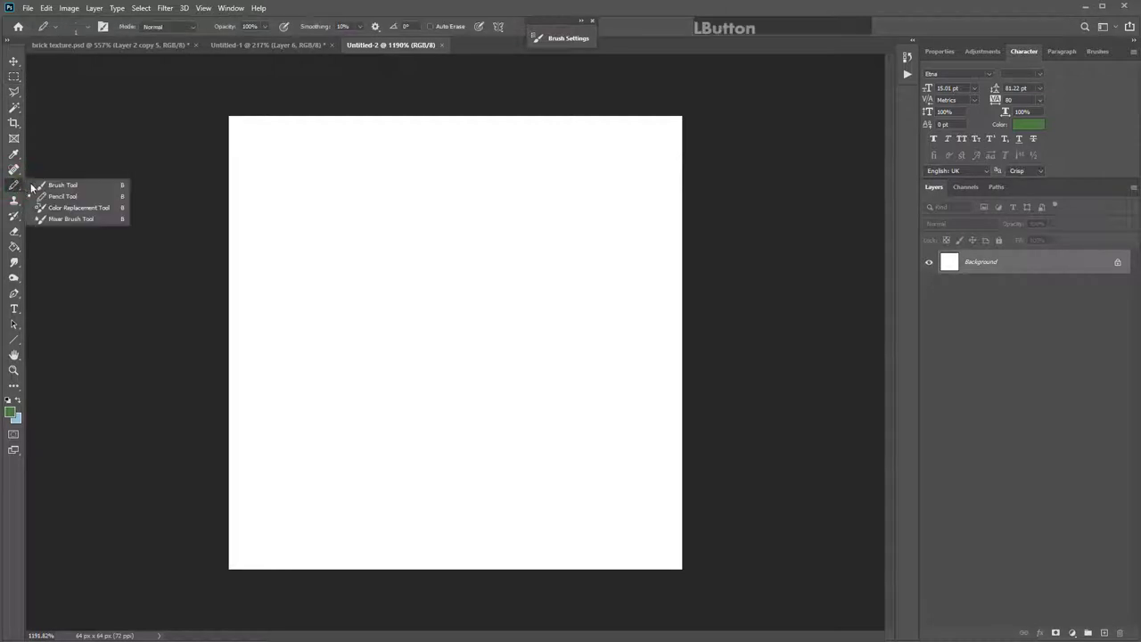
pyautogui.click(40, 185)
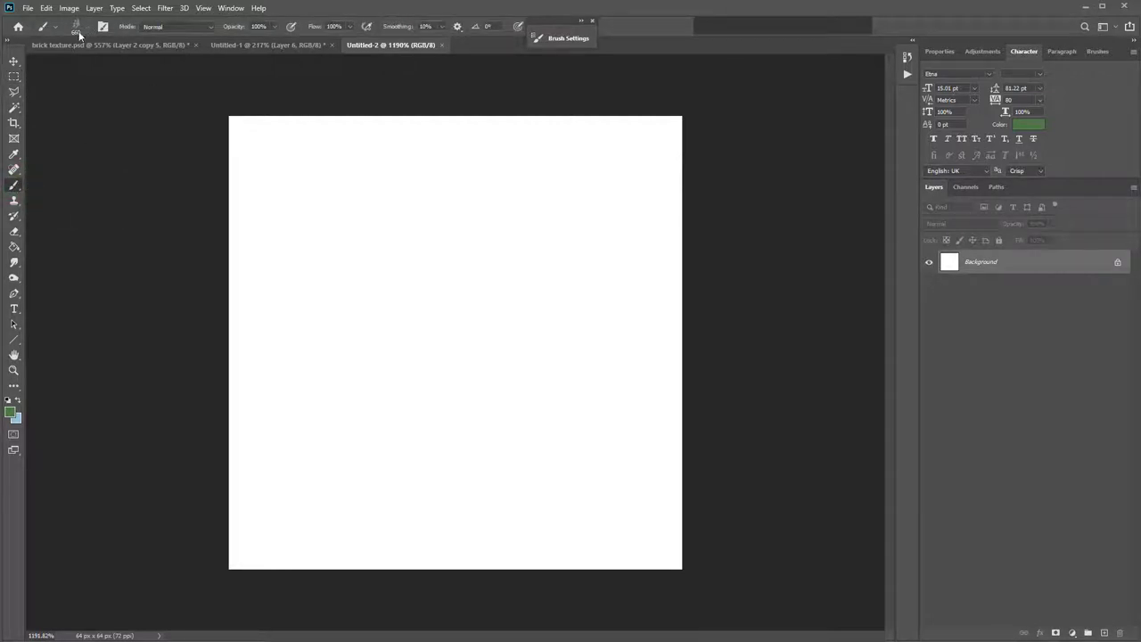
pyautogui.click(88, 31)
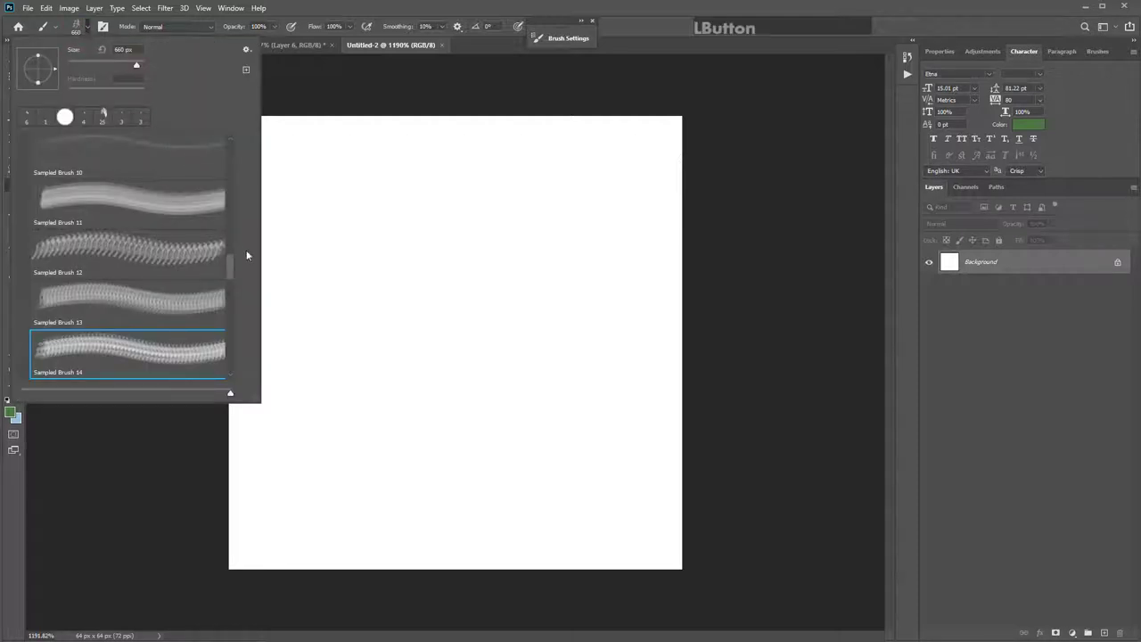
pyautogui.scroll(10, 233, 269)
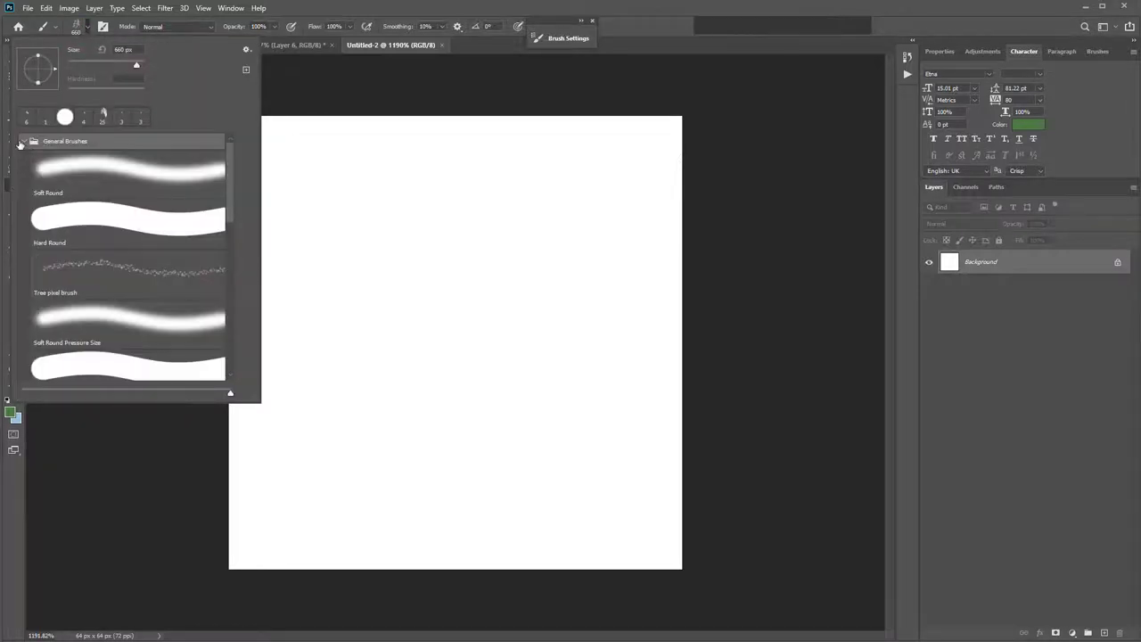
pyautogui.click(24, 143)
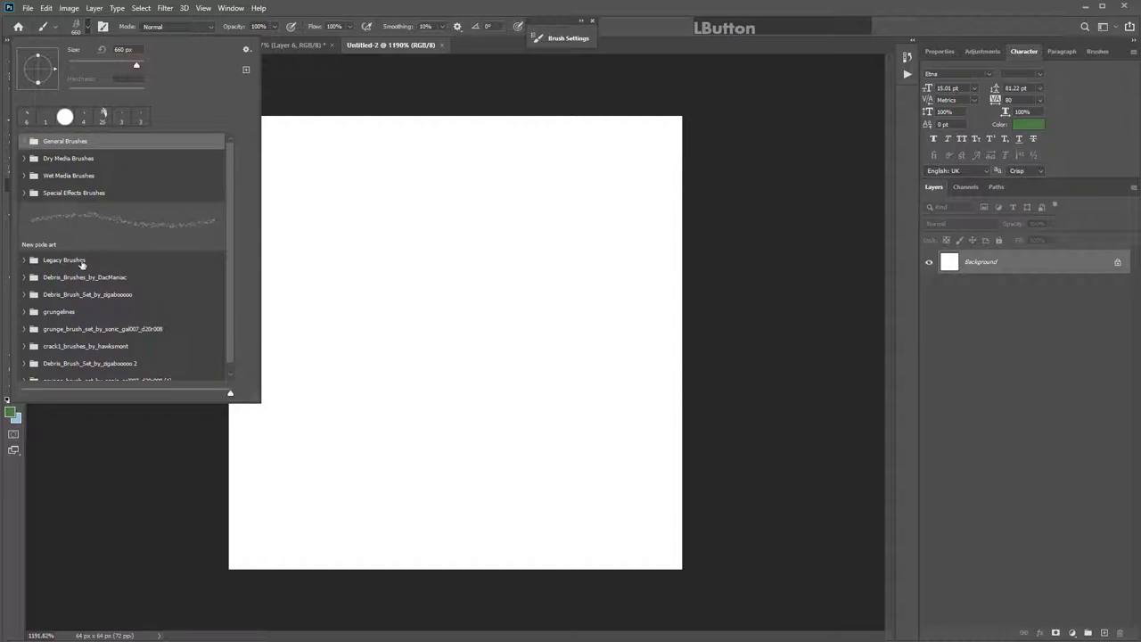
pyautogui.scroll(-1, 107, 306)
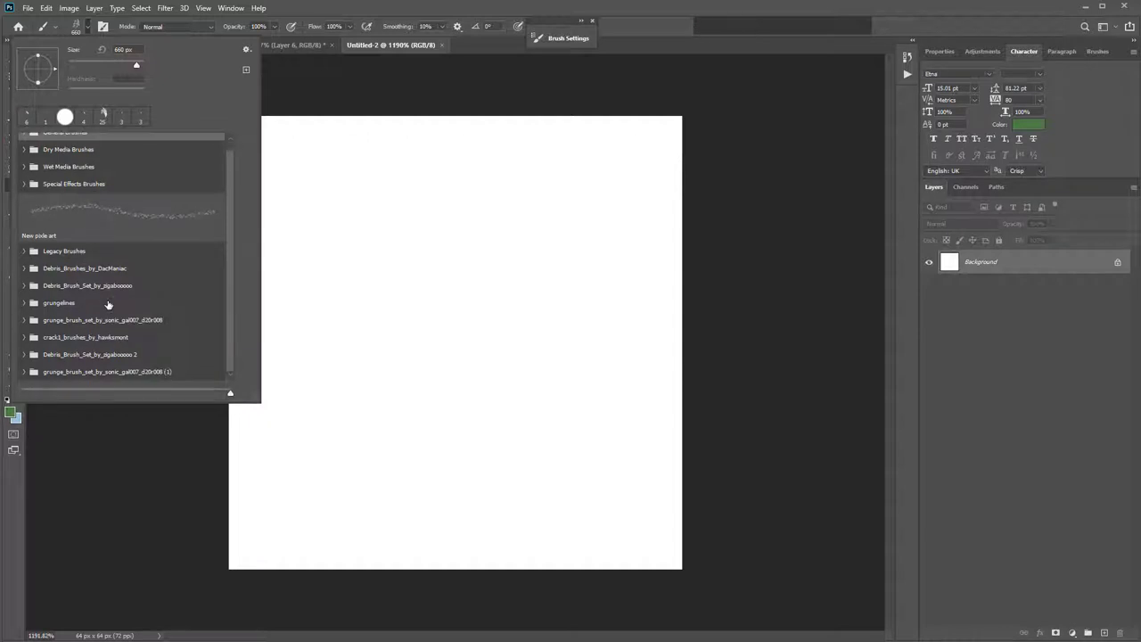
pyautogui.click(78, 373)
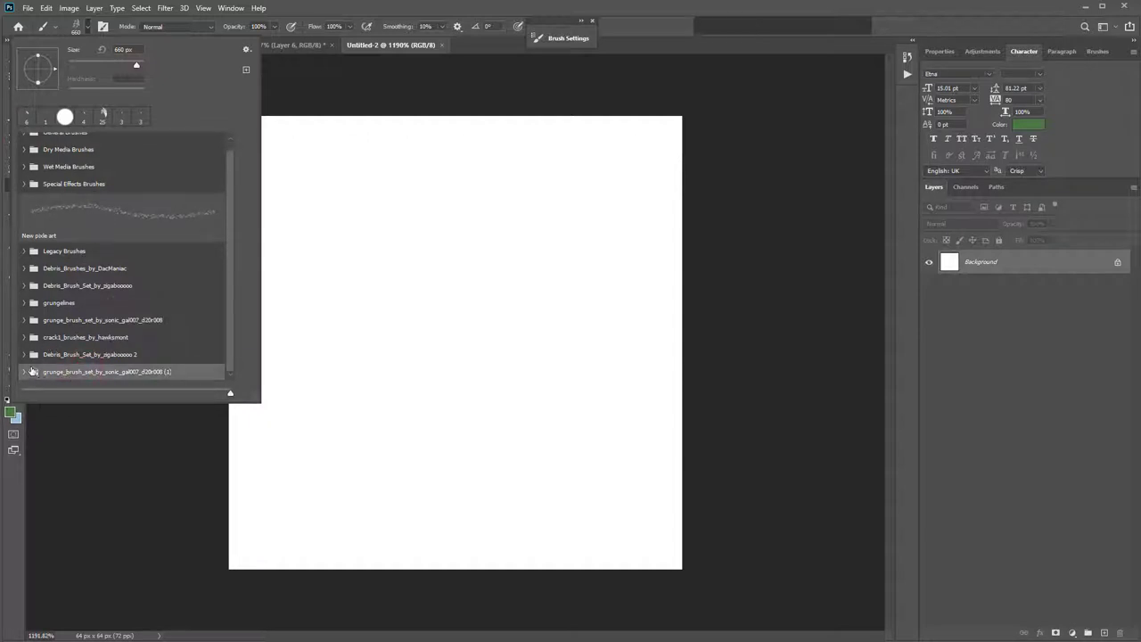
pyautogui.click(23, 371)
# - Look through the sampled brushes in the imported grunge set and close the brush presets
pyautogui.scroll(-5, 177, 217)
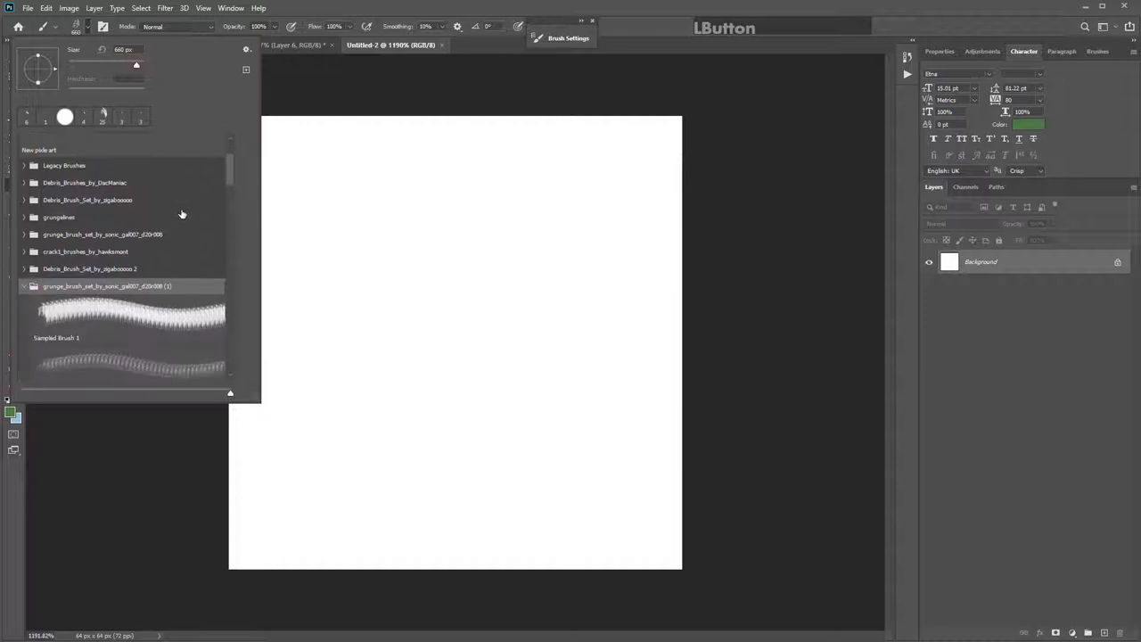
pyautogui.scroll(-2, 181, 225)
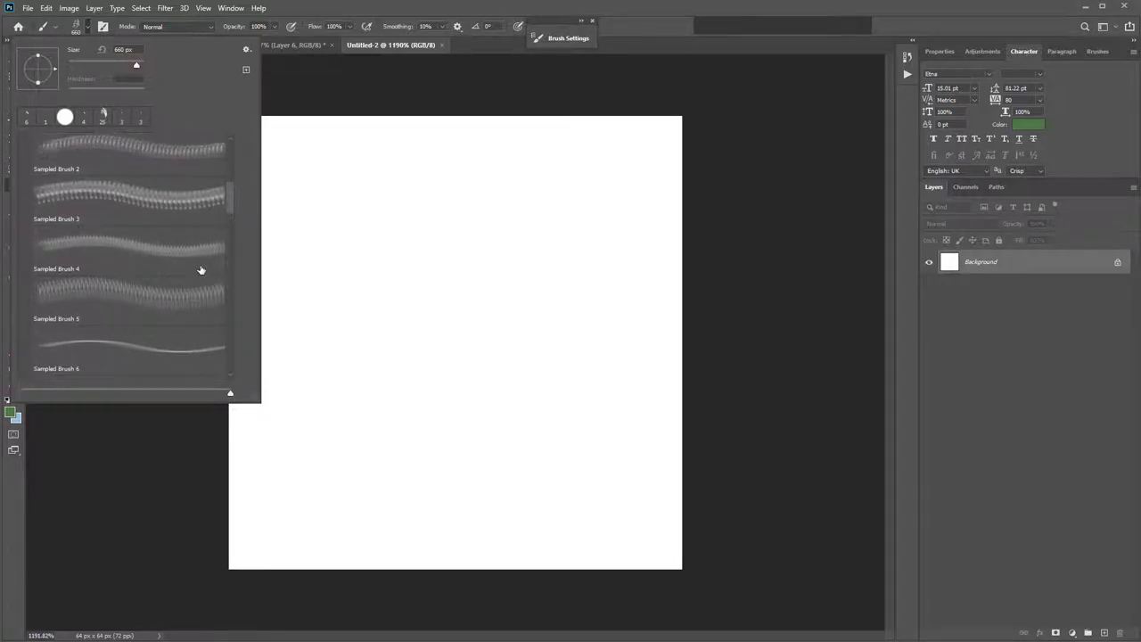
pyautogui.scroll(4, 199, 268)
pyautogui.scroll(2, 201, 266)
pyautogui.click(624, 20)
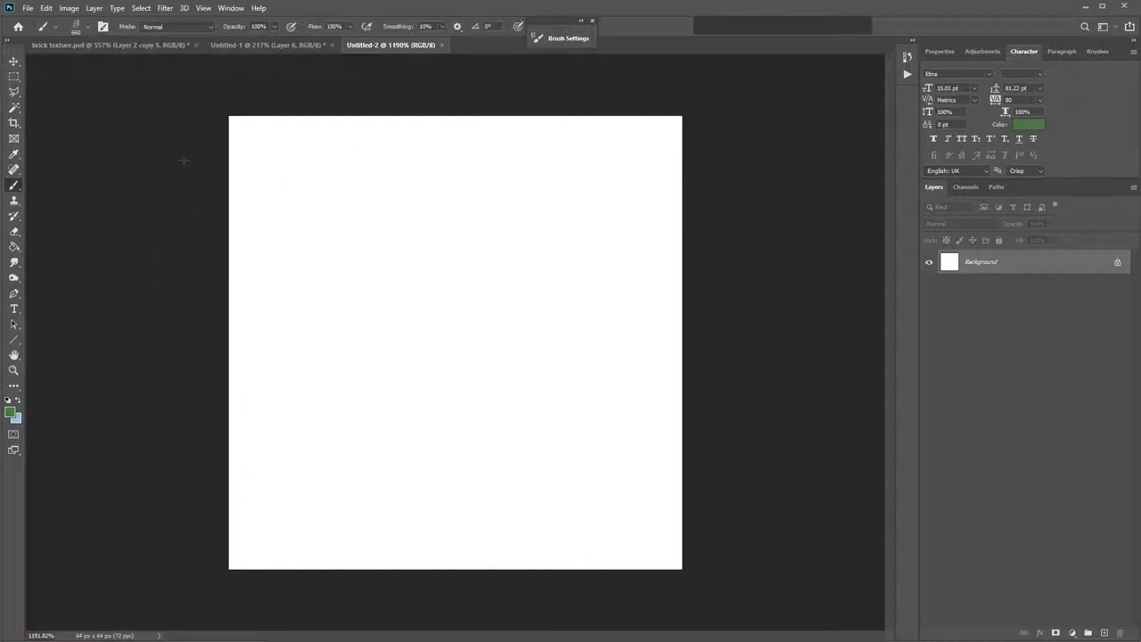
# - Switch from the Brush tool to the Pencil tool
pyautogui.click(12, 188)
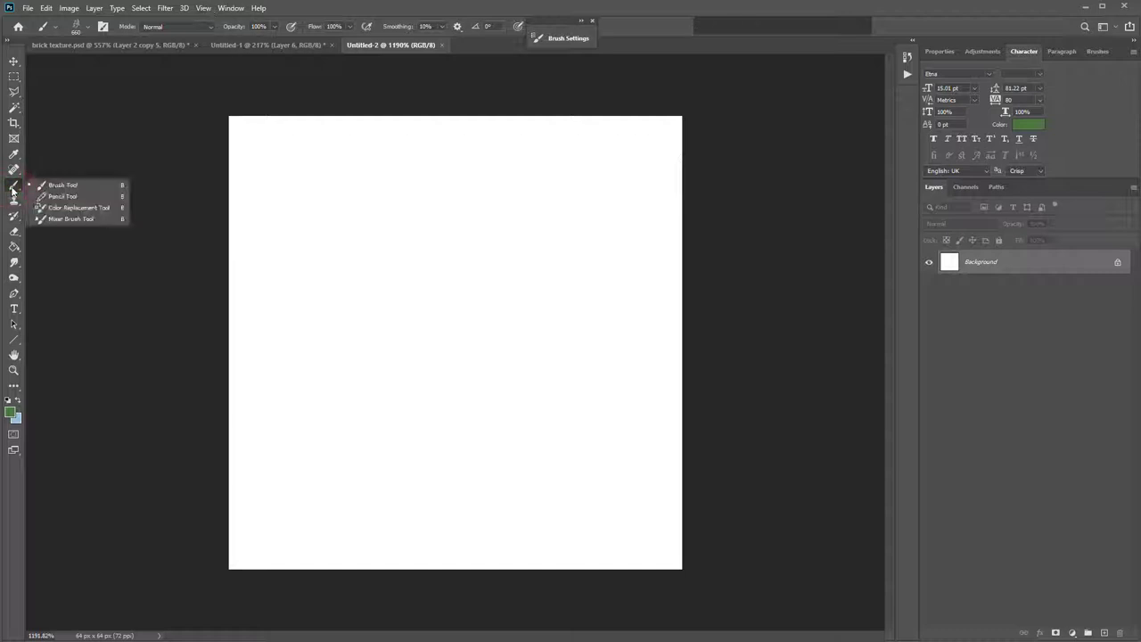
pyautogui.click(70, 192)
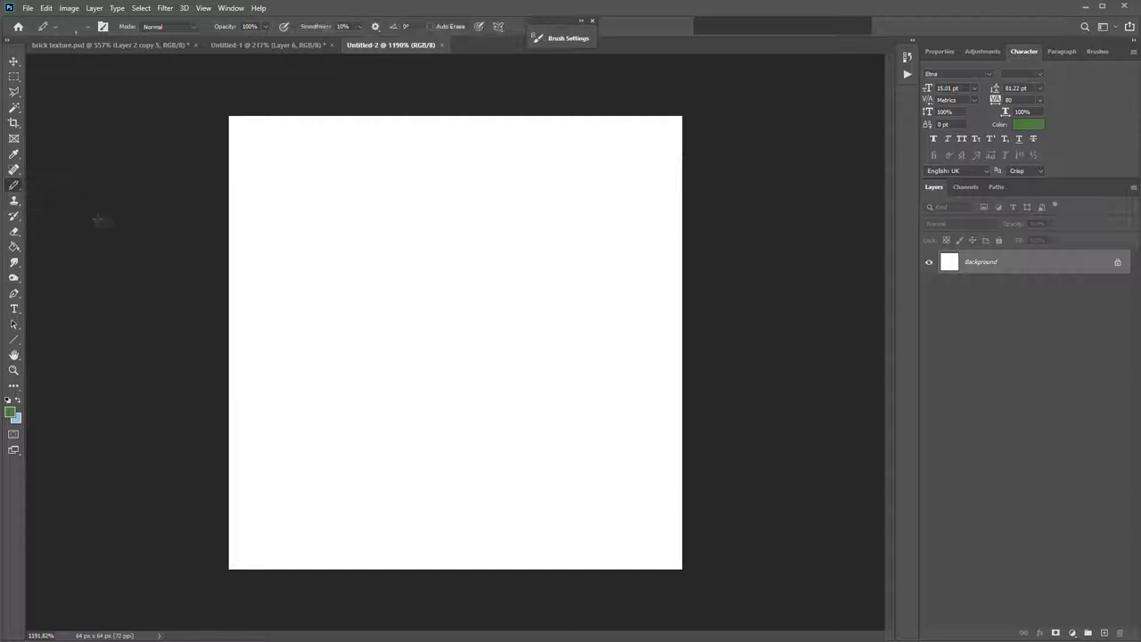
# - Review the tool options of the Eraser, Magic Wand, Polygonal Lasso and Paint Bucket for pixel-art settings
pyautogui.click(15, 235)
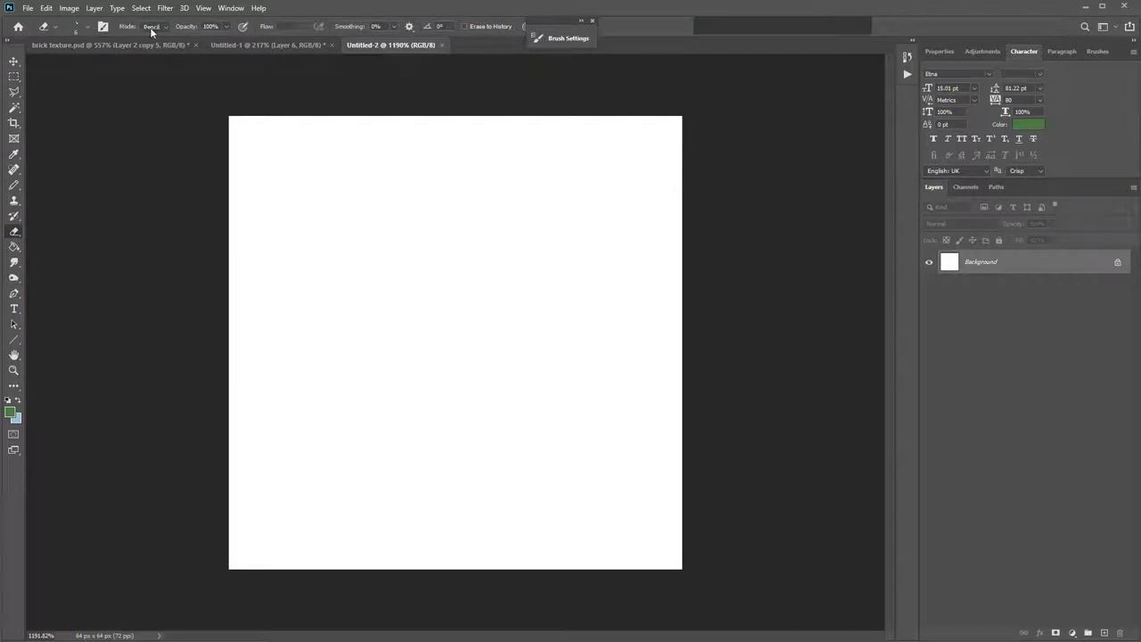
pyautogui.click(14, 108)
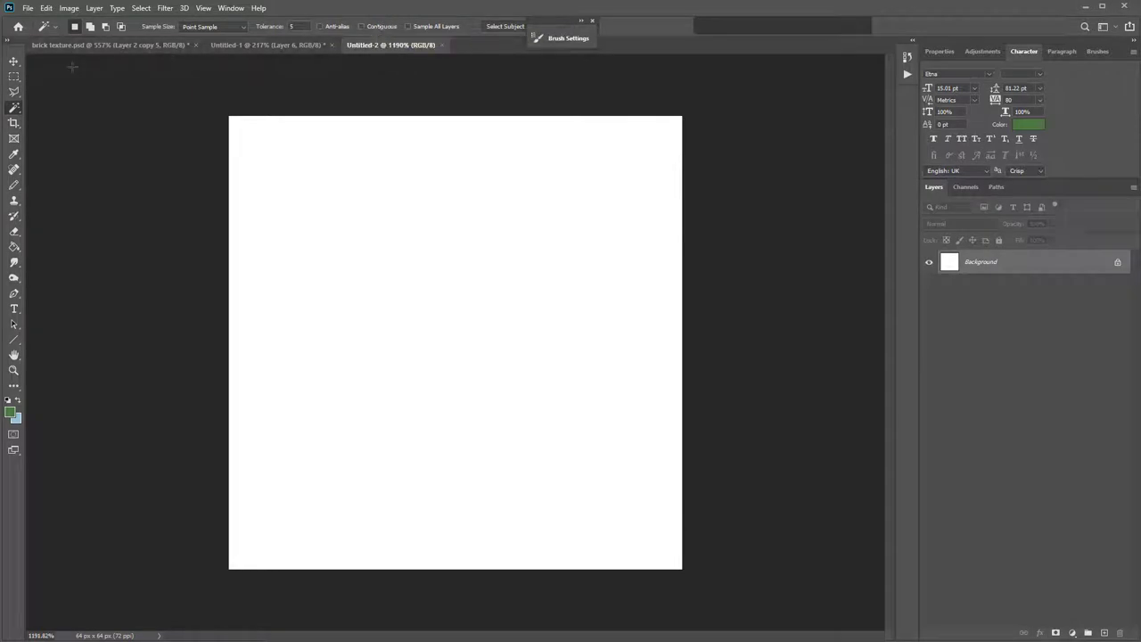
pyautogui.click(14, 93)
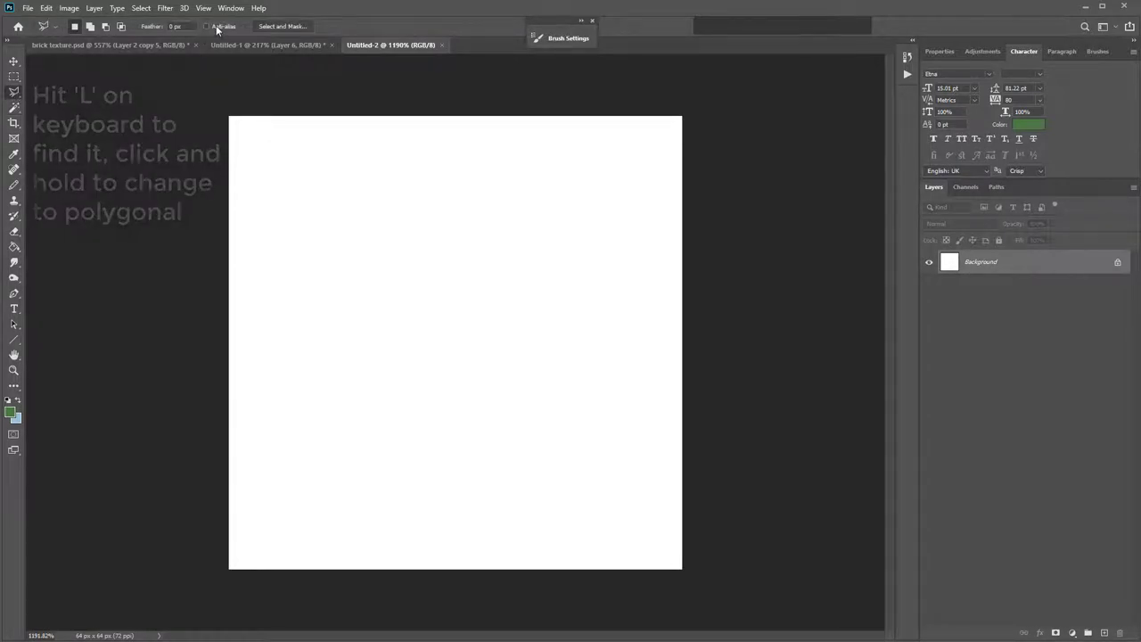
pyautogui.press('g')
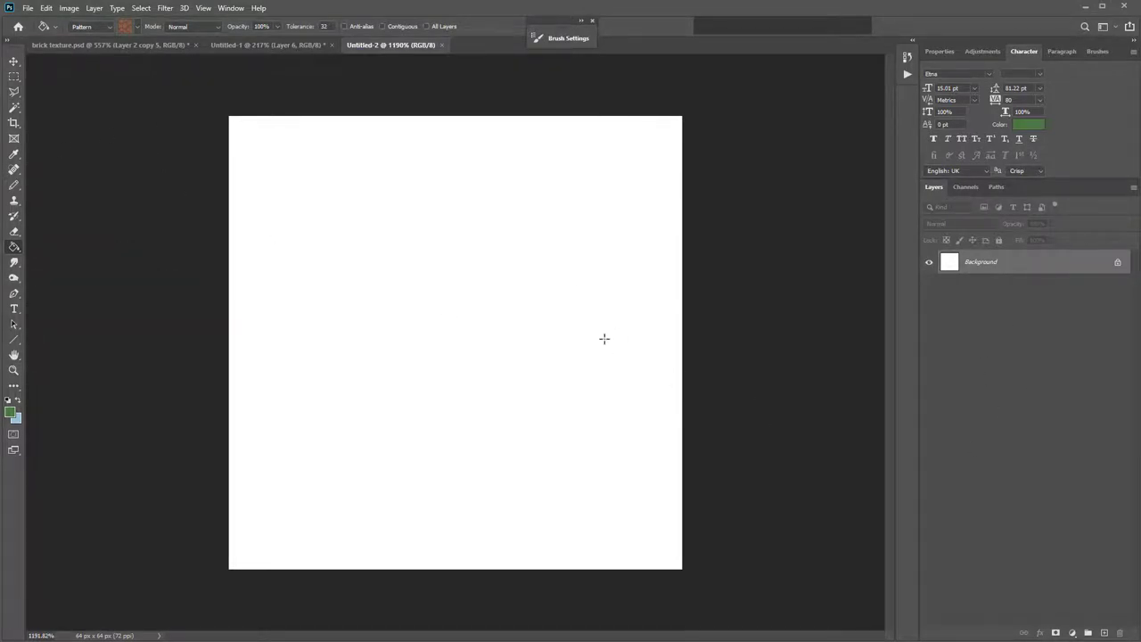
# - Switch to Chrome, look through the Google Images results for pixel art dirt texture as reference, and return to Photoshop
pyautogui.hotkey('alt', 'Tab')
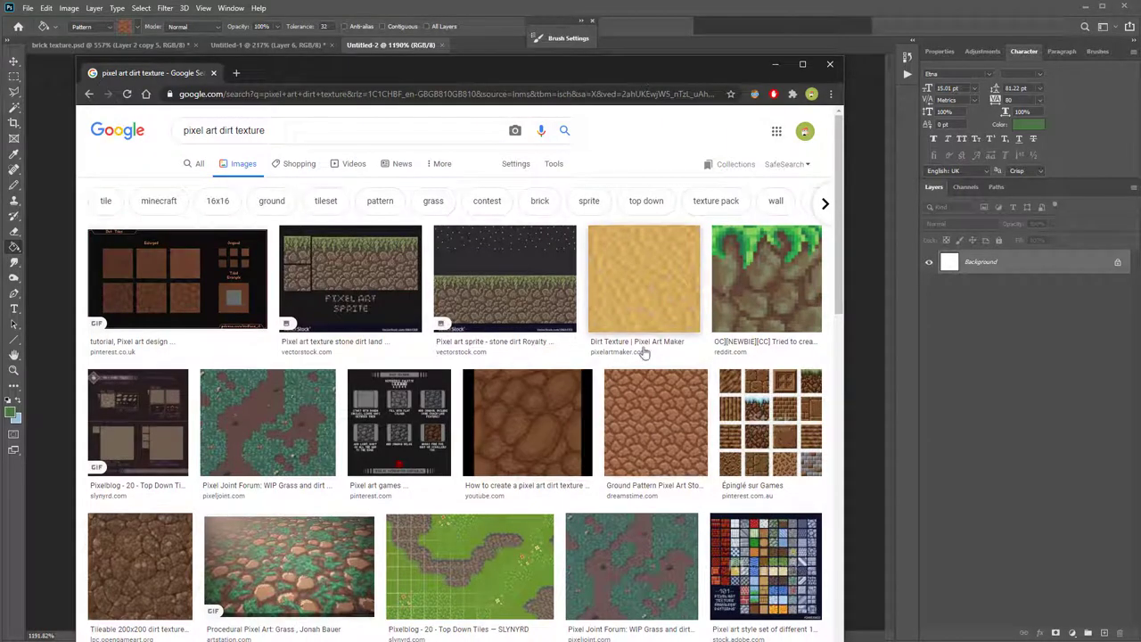
pyautogui.scroll(-4, 643, 352)
pyautogui.scroll(5, 211, 152)
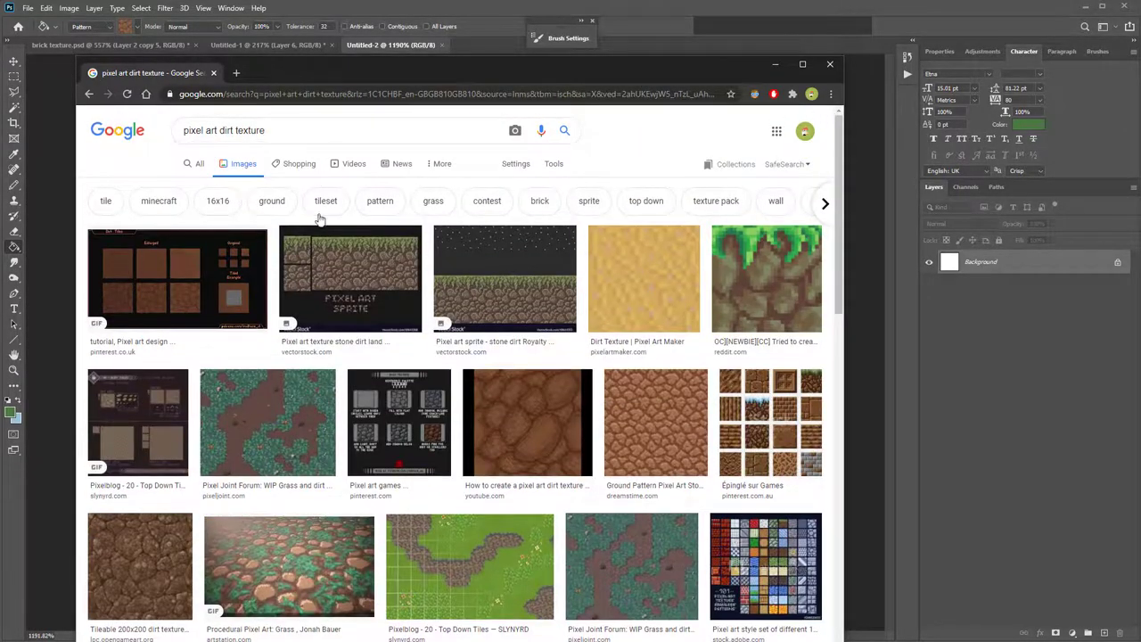
pyautogui.scroll(-5, 393, 356)
pyautogui.scroll(3, 463, 491)
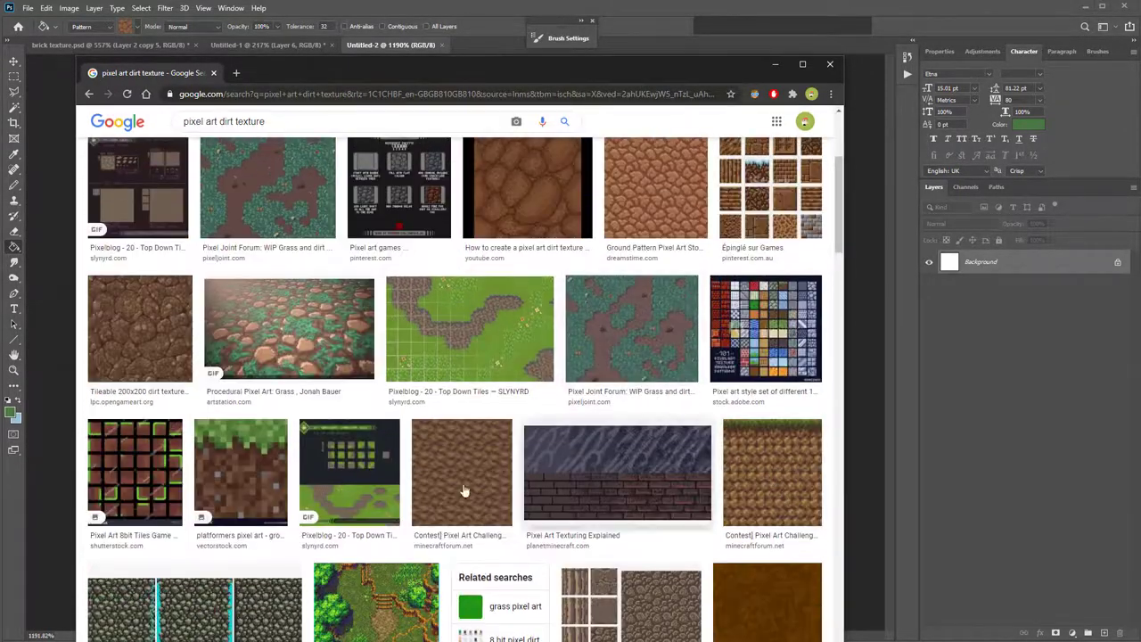
pyautogui.scroll(-6, 463, 490)
pyautogui.hotkey('alt', 'Tab')
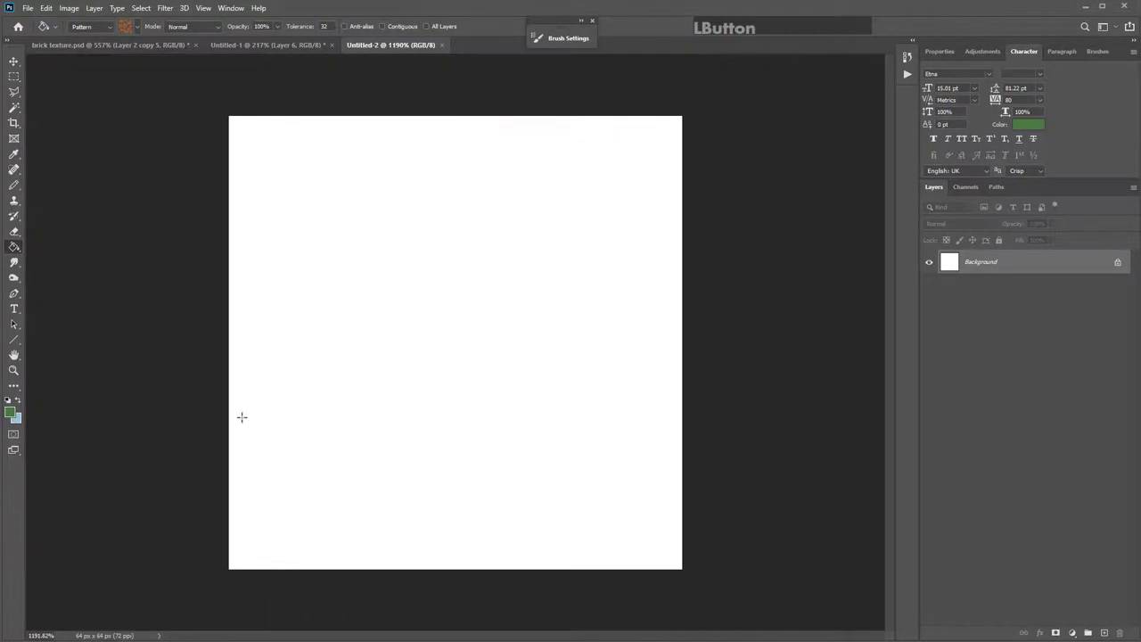
# - Set the foreground colour to the medium brown 866847
pyautogui.click(10, 412)
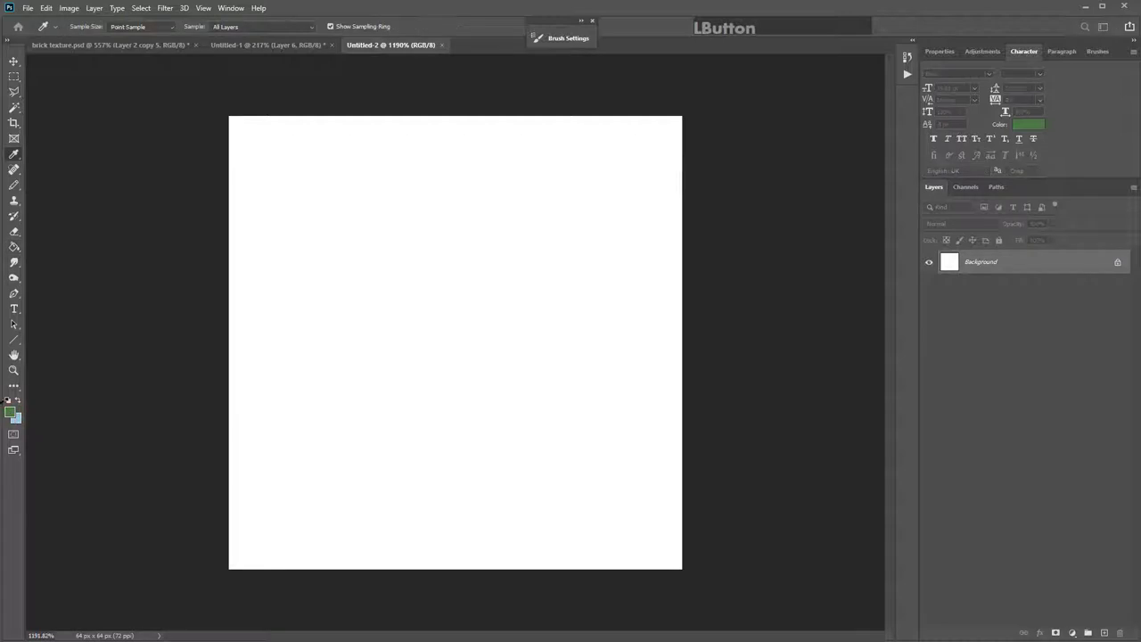
pyautogui.click(10, 412)
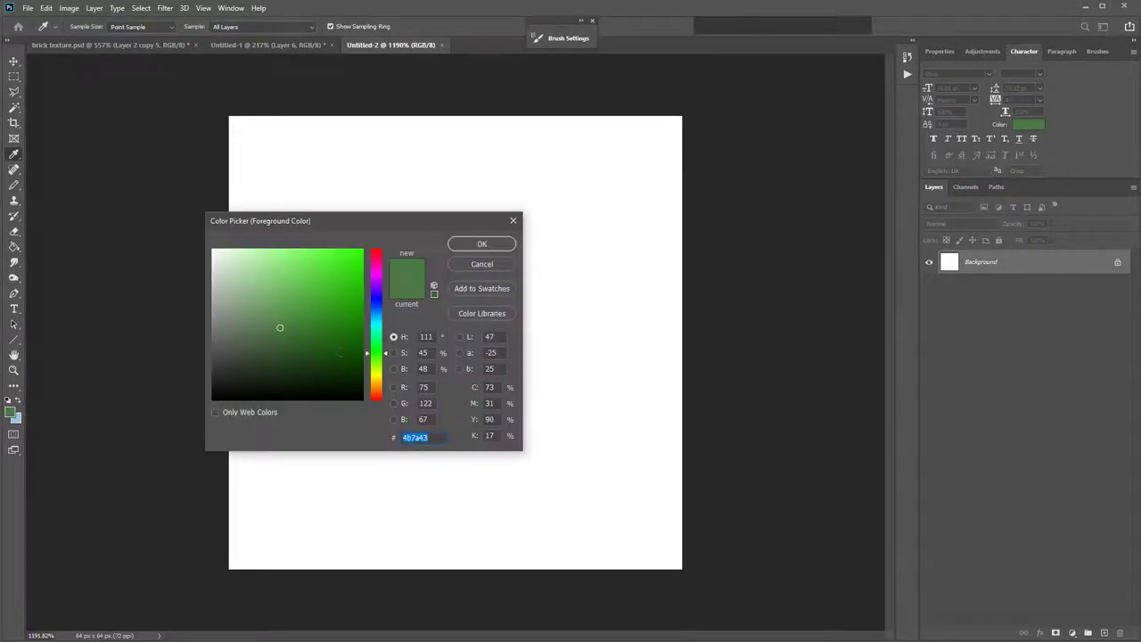
pyautogui.click(378, 389)
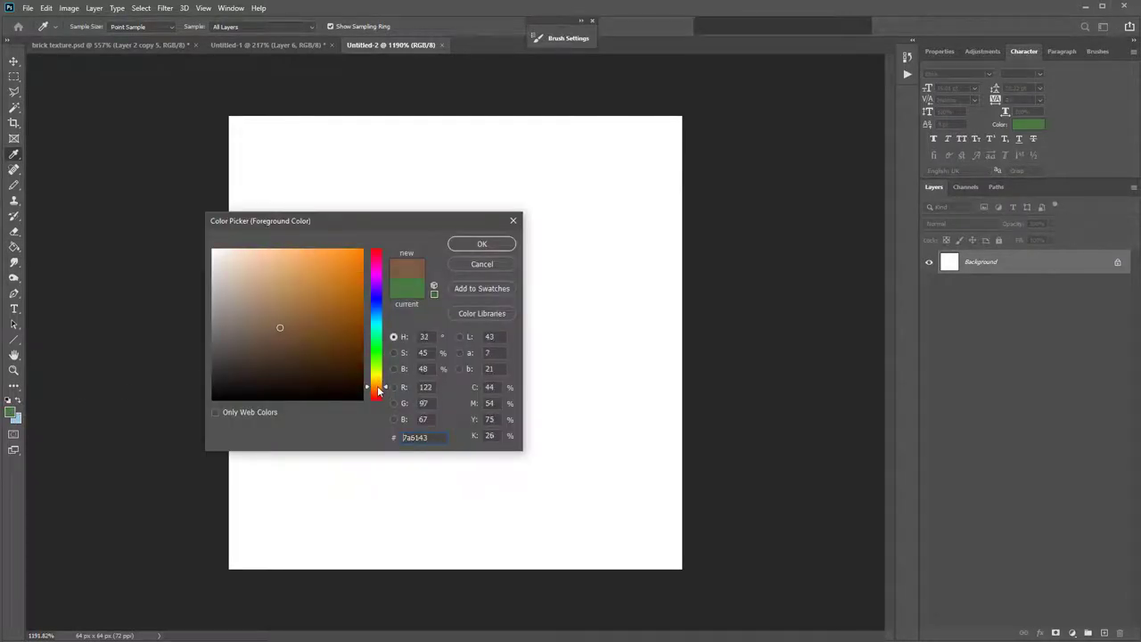
pyautogui.click(282, 320)
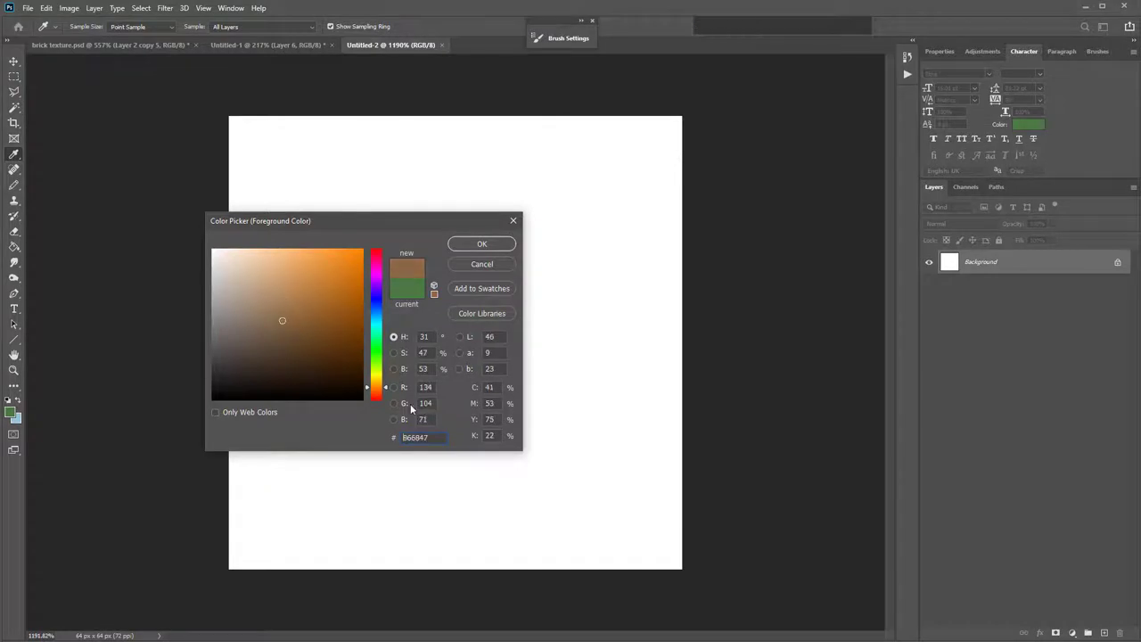
pyautogui.click(482, 243)
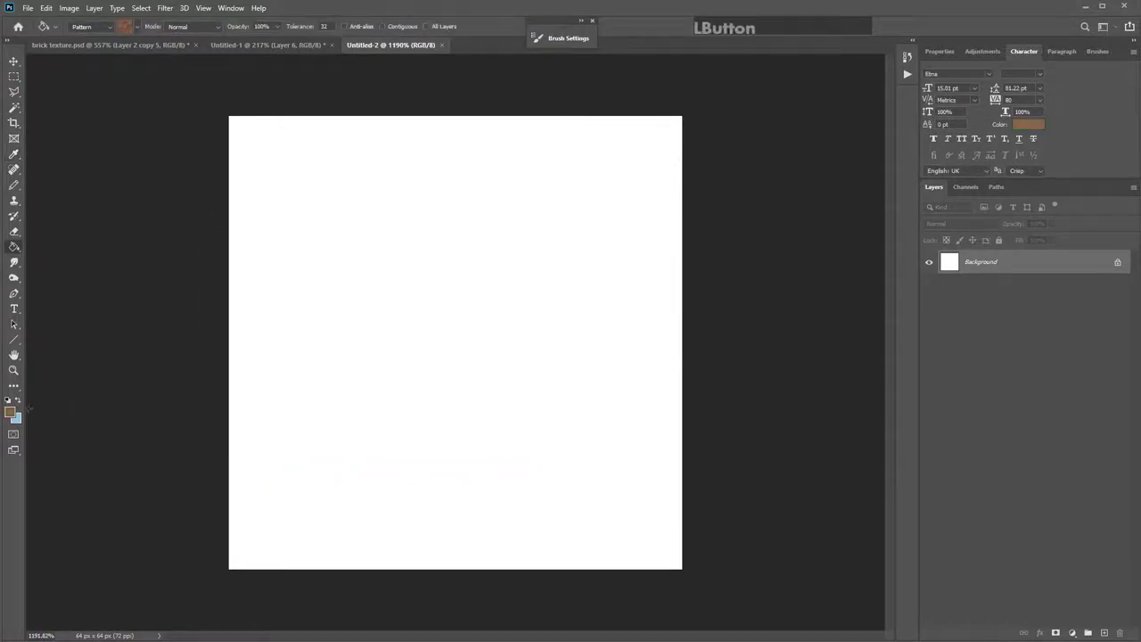
# - Set the background colour to the dark brown 564533, starting from a sample of the foreground brown
pyautogui.click(17, 420)
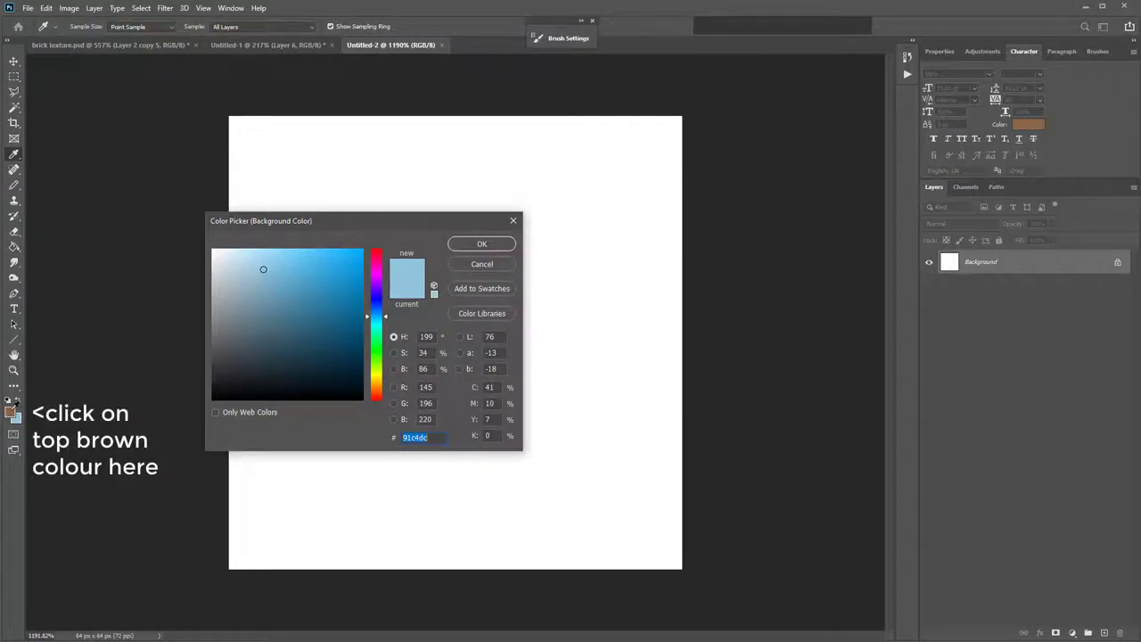
pyautogui.click(11, 409)
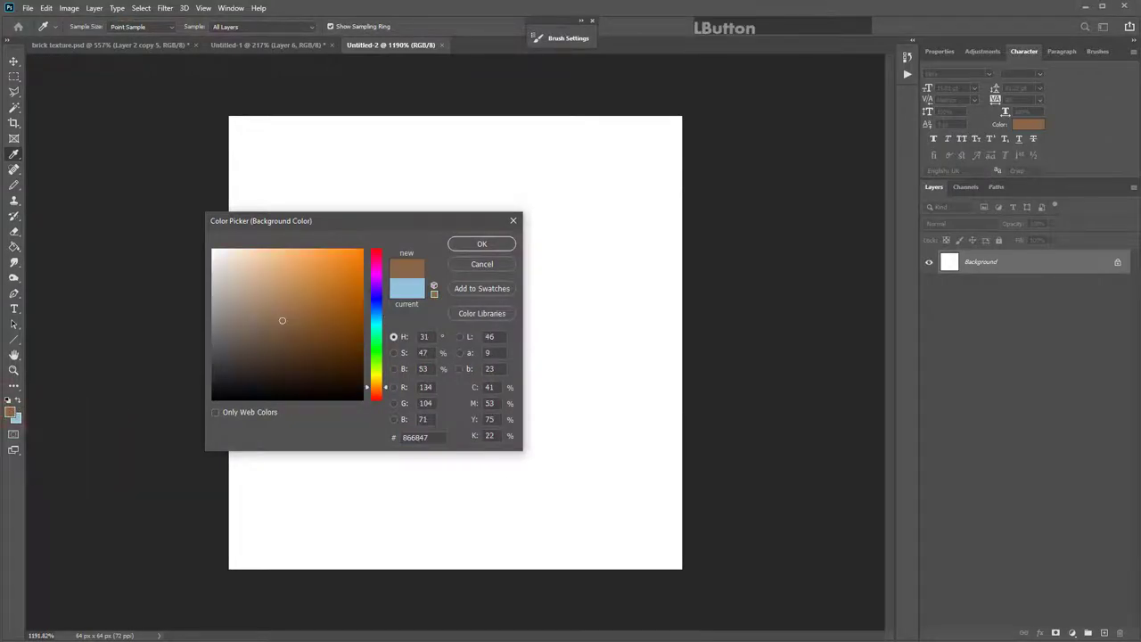
pyautogui.moveTo(291, 344); pyautogui.dragTo(274, 349)
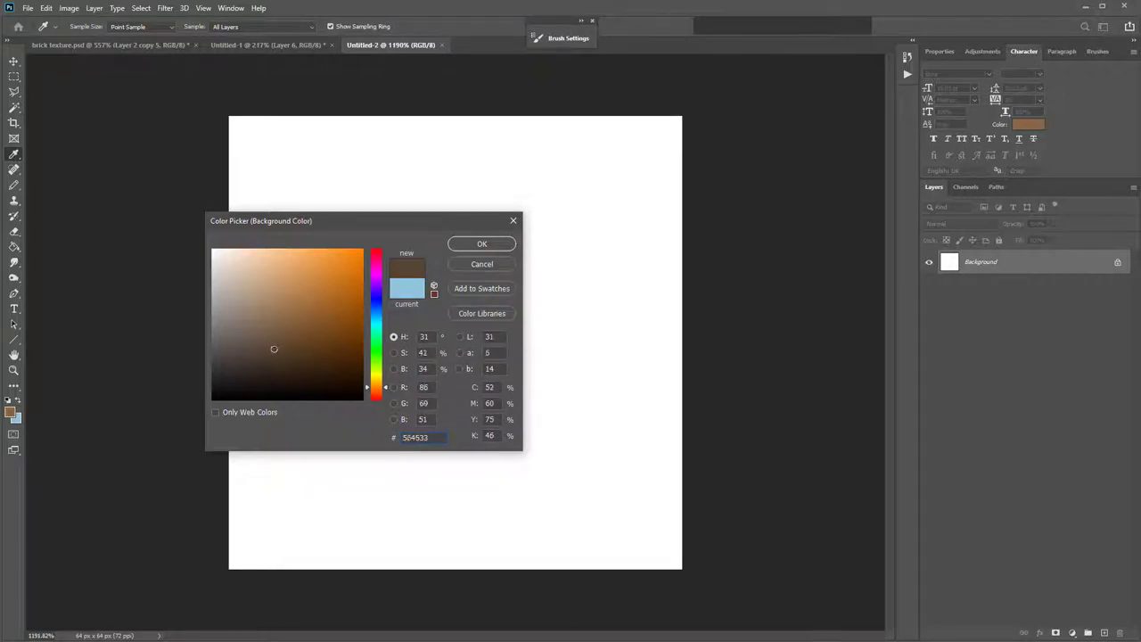
pyautogui.click(475, 247)
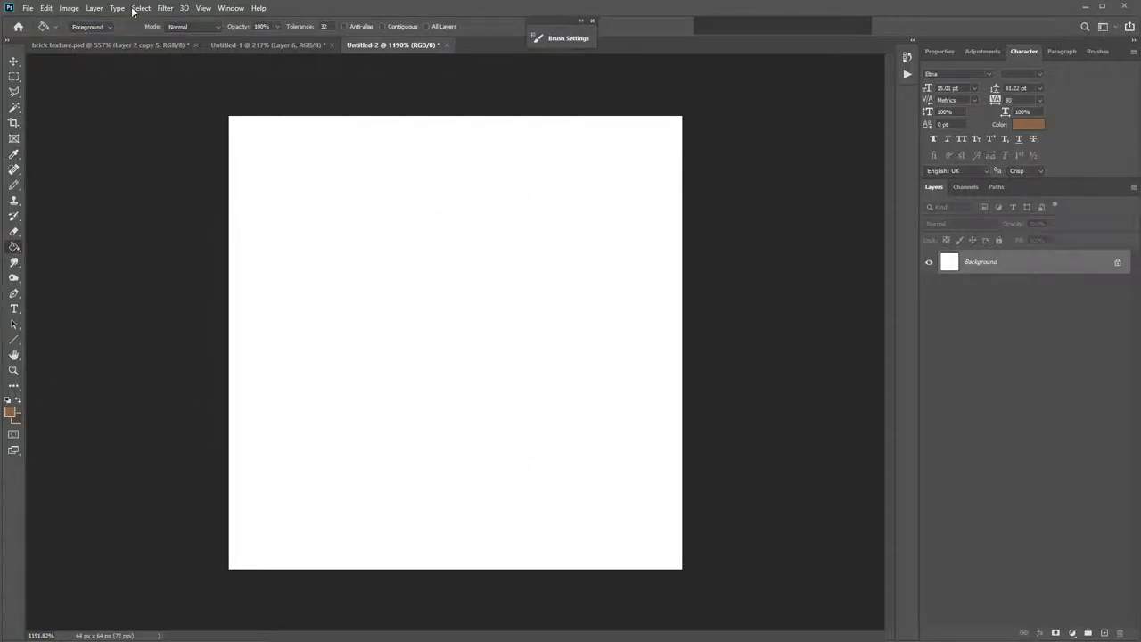
# - With the Paint Bucket's fill source set to Foreground, fill the Background layer with the medium brown
pyautogui.click(91, 33)
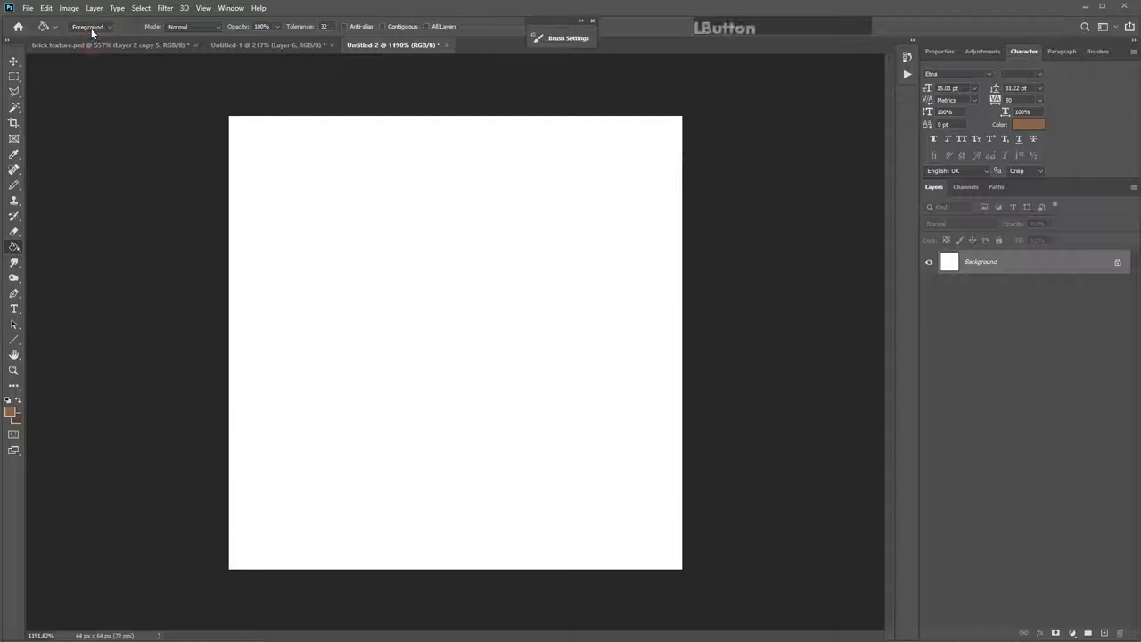
pyautogui.click(89, 38)
pyautogui.click(445, 294)
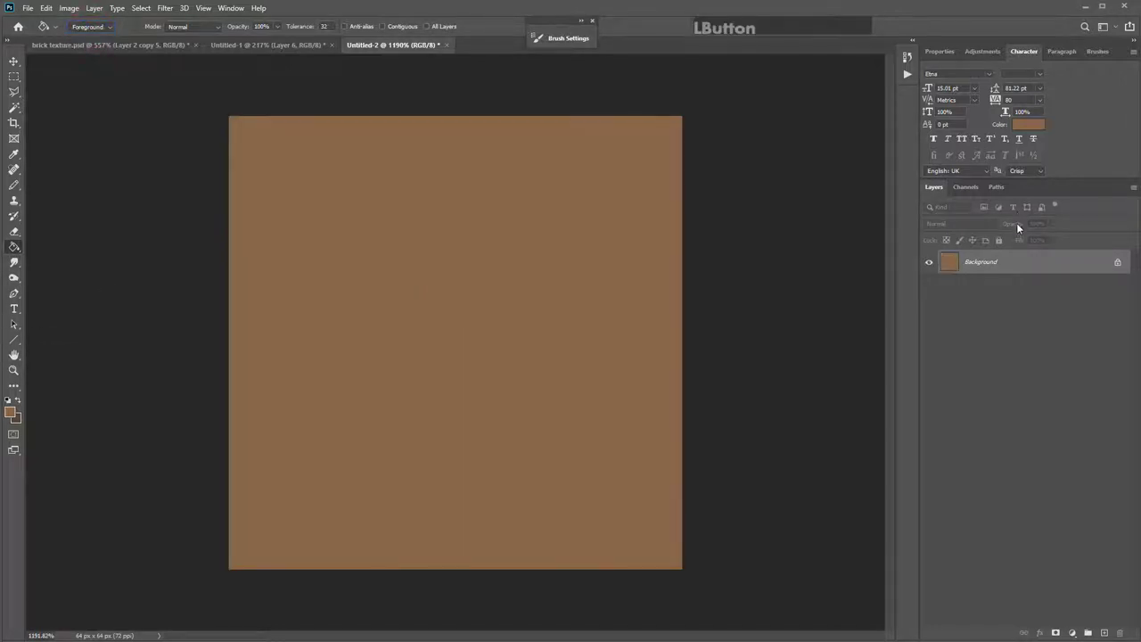
# - Swap the foreground and background colours and fill the Background layer with the dark brown
pyautogui.click(18, 400)
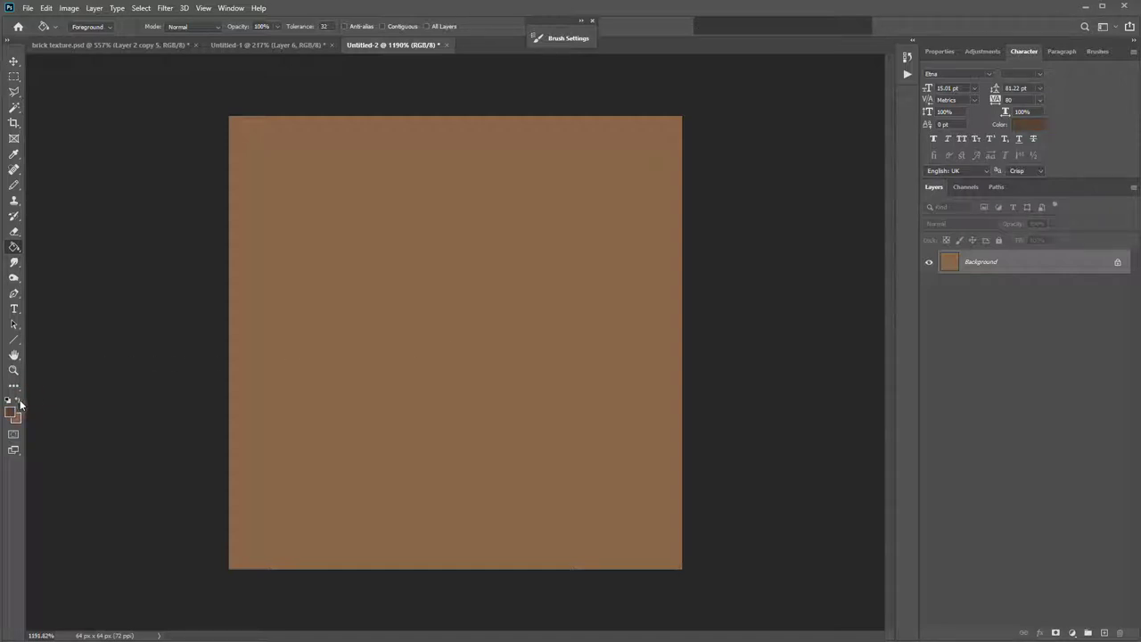
pyautogui.press('x')
pyautogui.press('x')
pyautogui.click(445, 360)
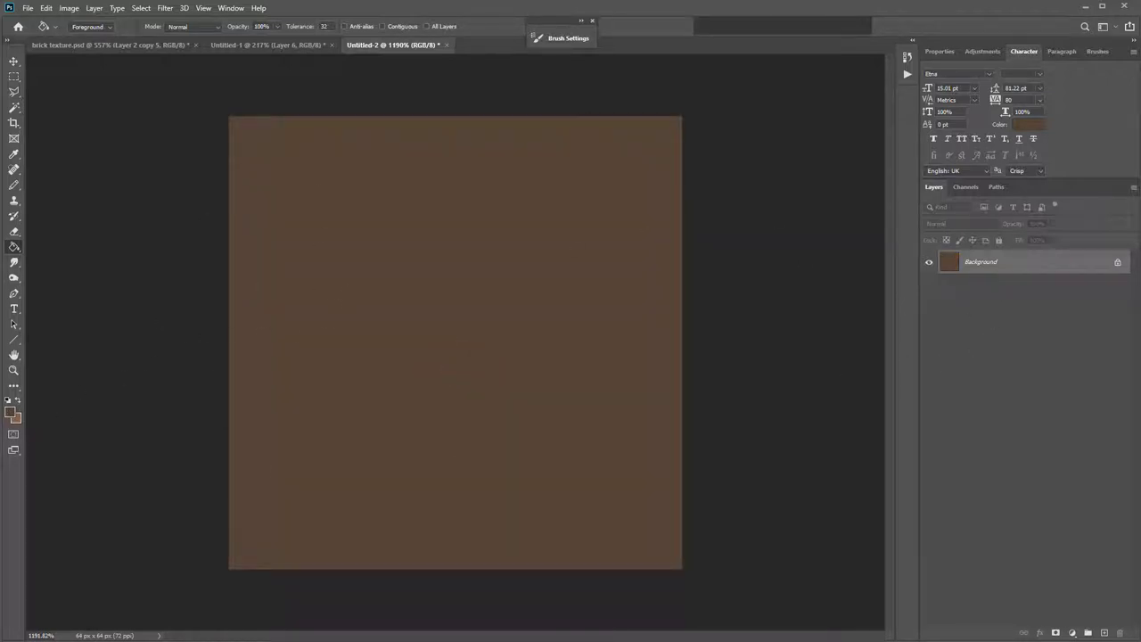
# - Unlock the Background layer and add a new empty layer above it
pyautogui.click(1118, 265)
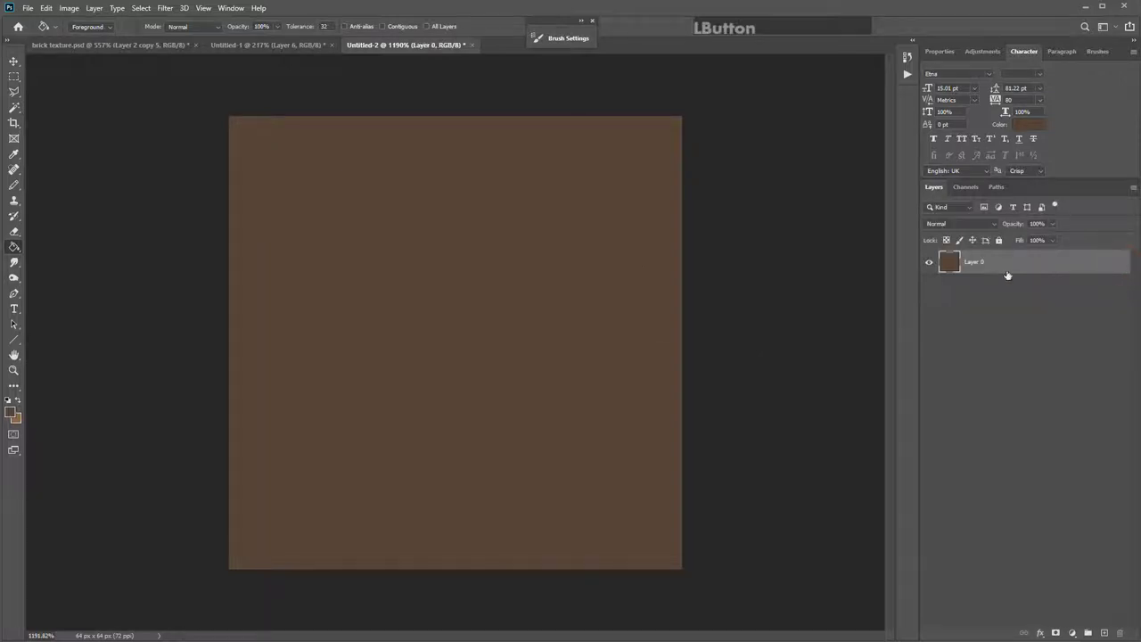
pyautogui.click(1104, 632)
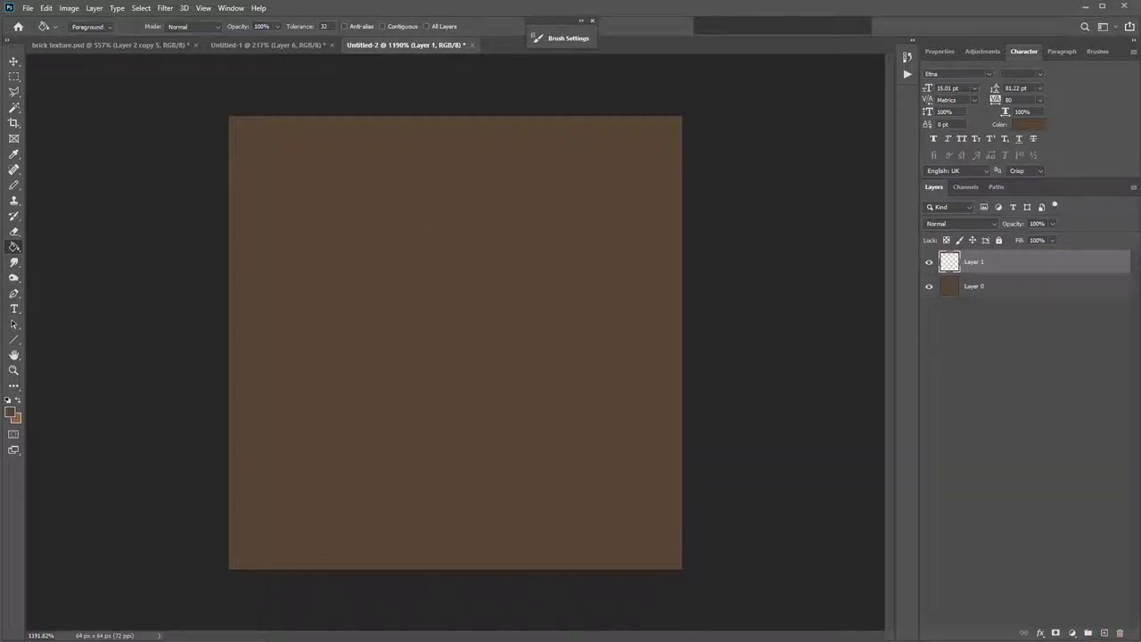
# - Make the medium brown the foreground colour and choose the Hard Round preset from General Brushes for the Pencil tool
pyautogui.click(17, 403)
pyautogui.click(16, 186)
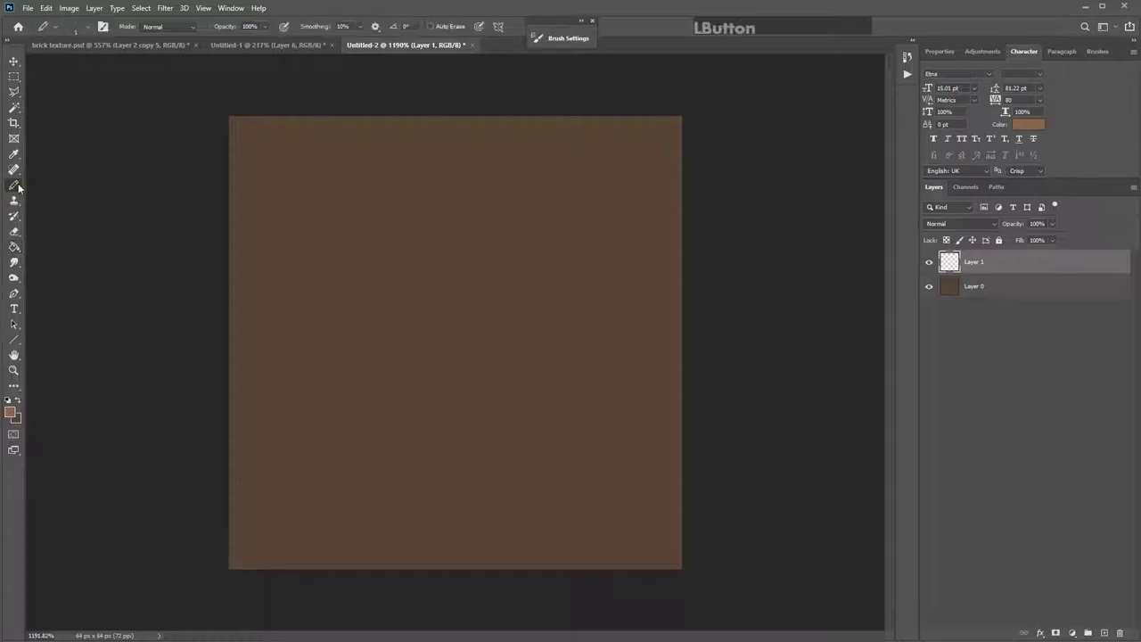
pyautogui.click(78, 28)
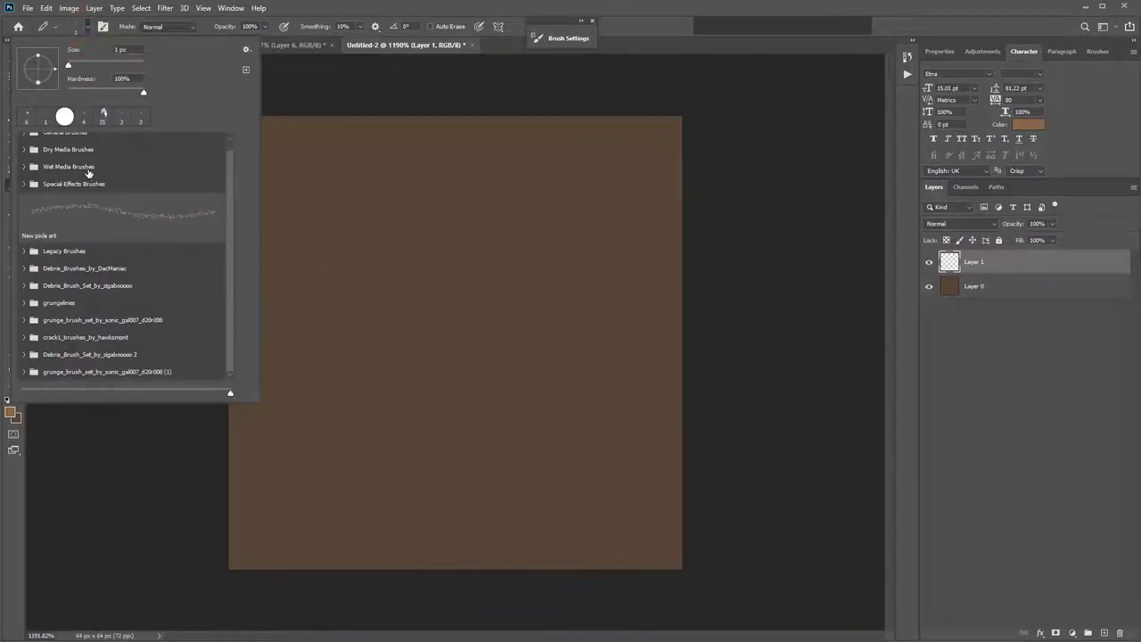
pyautogui.scroll(1, 88, 173)
pyautogui.click(25, 141)
pyautogui.click(91, 221)
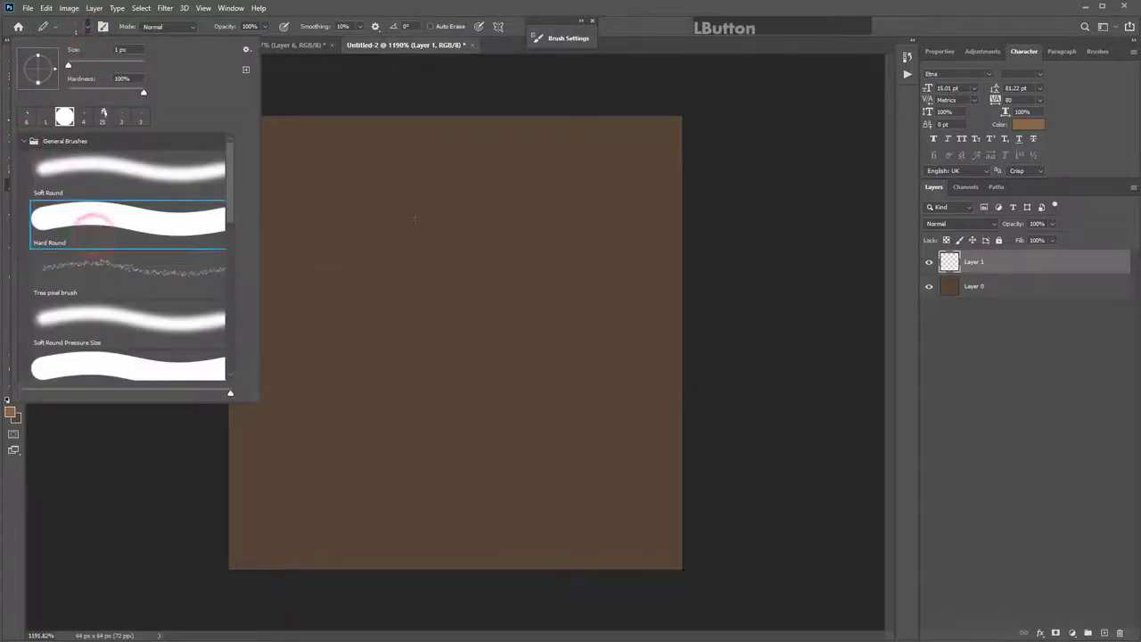
# - Try freehand Hard Round pencil strokes in the upper part of Layer 1 and undo them all
pyautogui.click(377, 235)
pyautogui.moveTo(401, 227)
pyautogui.mouseDown()
pyautogui.moveTo(361, 254)
pyautogui.moveTo(442, 200)
pyautogui.moveTo(349, 258)
pyautogui.moveTo(383, 219)
pyautogui.mouseUp()
pyautogui.click(412, 200)
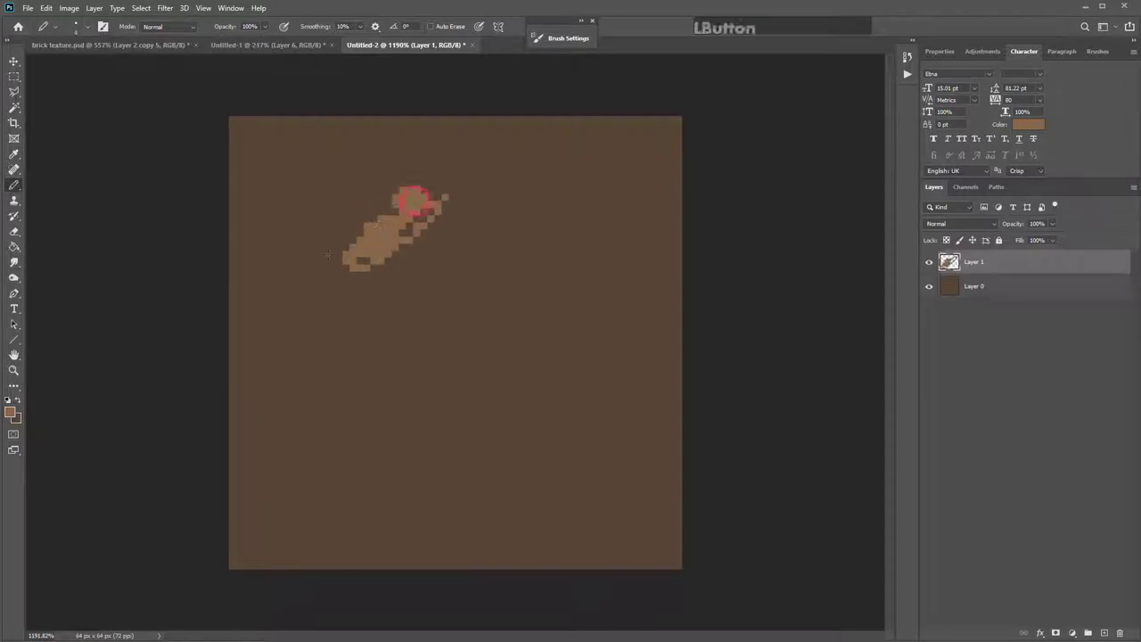
pyautogui.moveTo(327, 255)
pyautogui.mouseDown()
pyautogui.moveTo(455, 198)
pyautogui.moveTo(336, 193)
pyautogui.moveTo(324, 221)
pyautogui.moveTo(331, 236)
pyautogui.moveTo(335, 172)
pyautogui.moveTo(409, 185)
pyautogui.mouseUp()
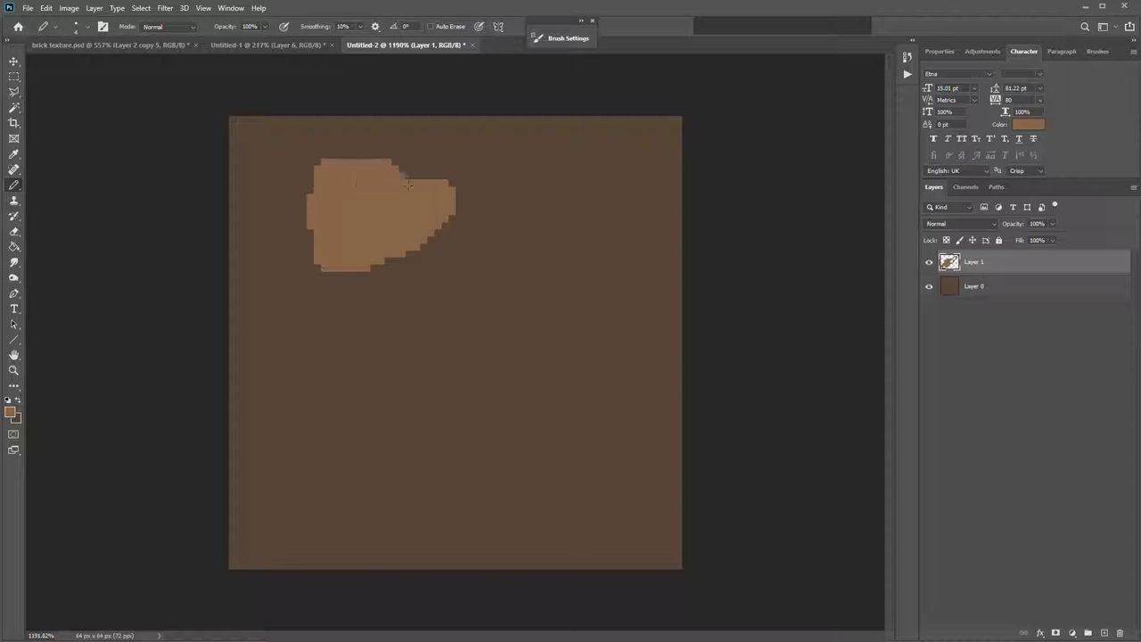
pyautogui.hotkey('ctrl', 'z')
pyautogui.hotkey('ctrl', 'z')
pyautogui.hotkey('ctrl', 'z')
pyautogui.hotkey('ctrl', 'z')
# - Choose Sampled Brush 1 from the grunge_brush_set_by_sonic_gal007_d20r008 (1) group for the Pencil tool and close the brush presets
pyautogui.click(89, 29)
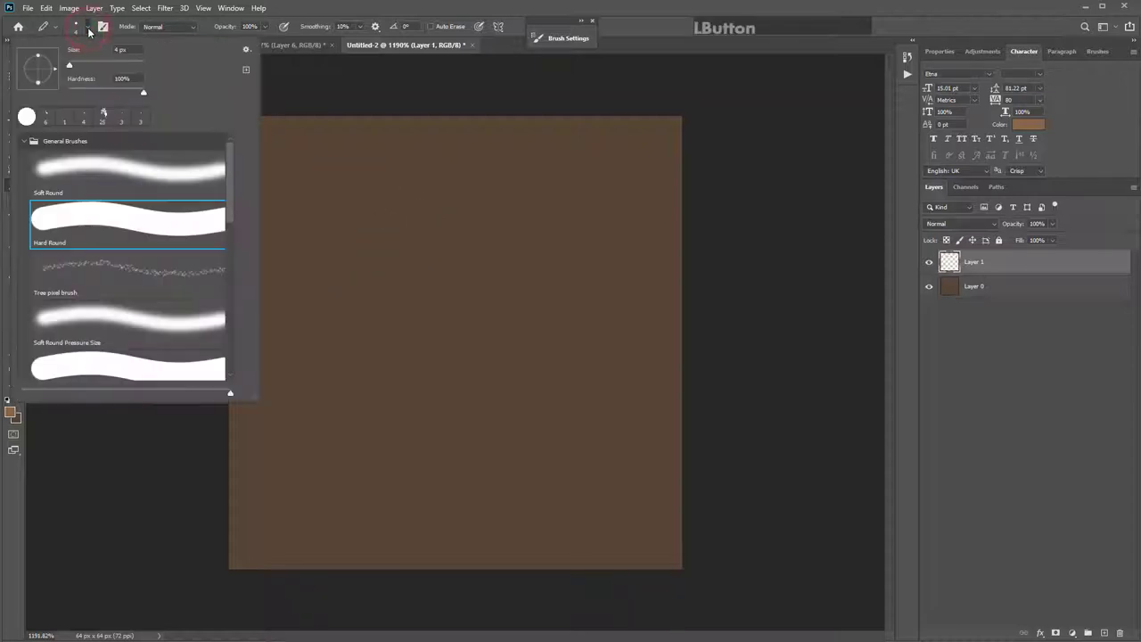
pyautogui.moveTo(225, 199); pyautogui.dragTo(223, 363)
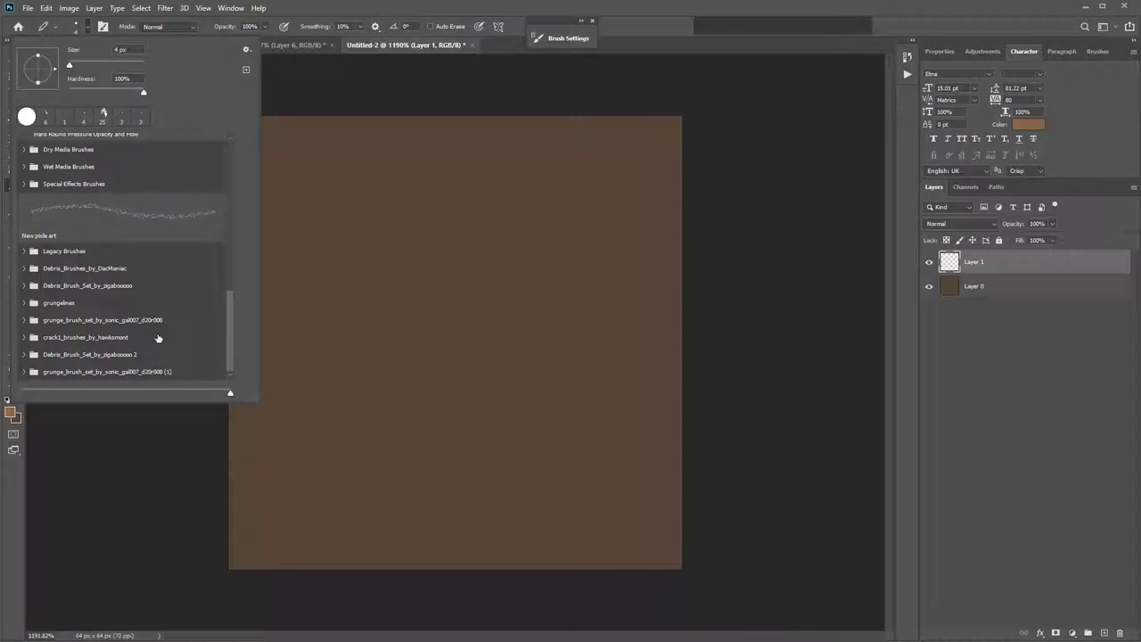
pyautogui.click(24, 373)
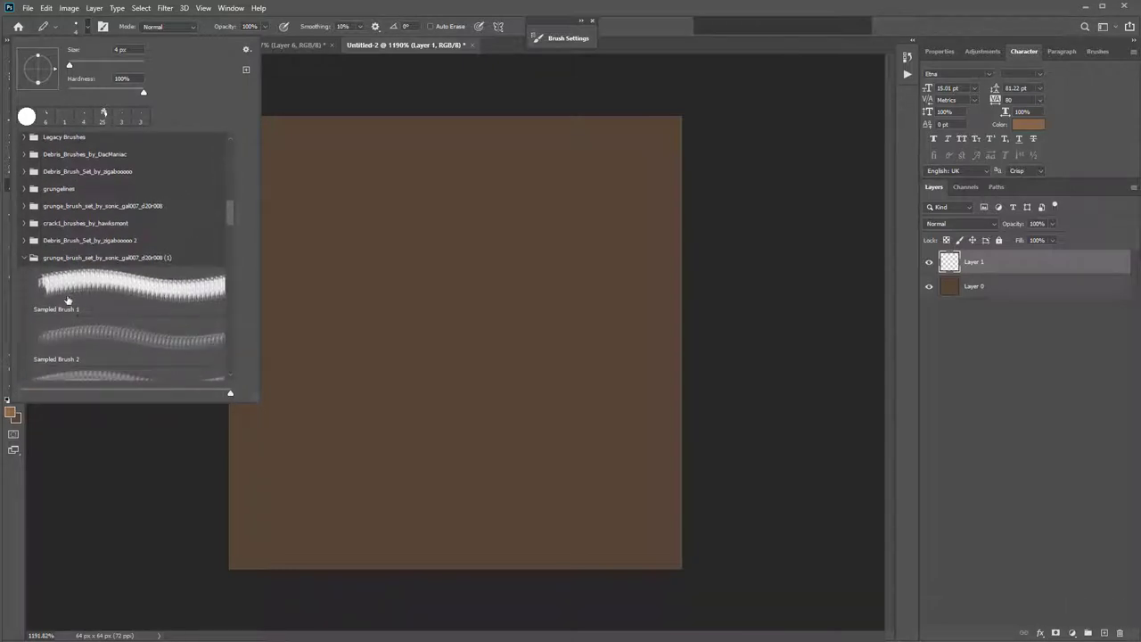
pyautogui.click(82, 296)
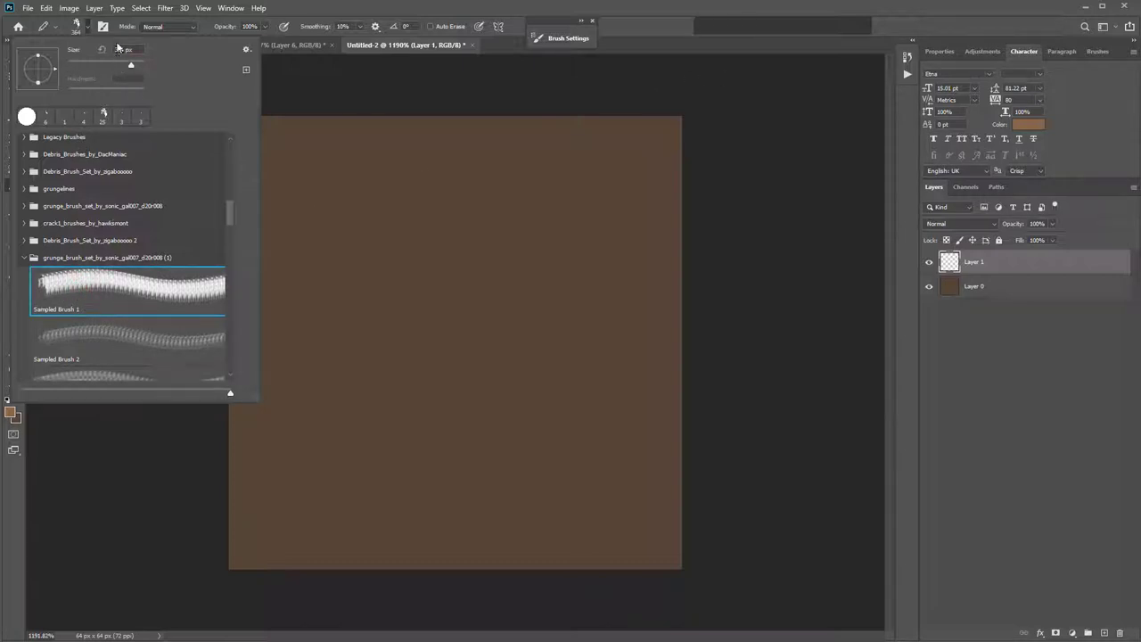
pyautogui.click(606, 26)
# - Try a stroke with the grunge brush at its original size on Layer 1 and undo it
pyautogui.moveTo(372, 272); pyautogui.dragTo(521, 212)
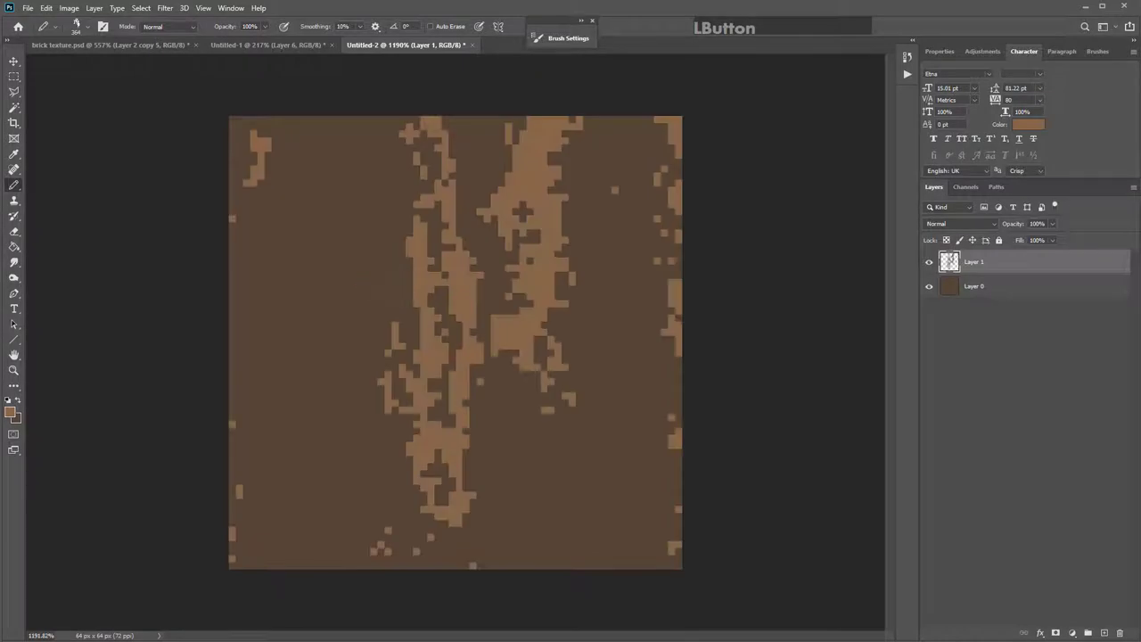
pyautogui.hotkey('ctrl', 'z')
pyautogui.scroll(-3, 426, 309)
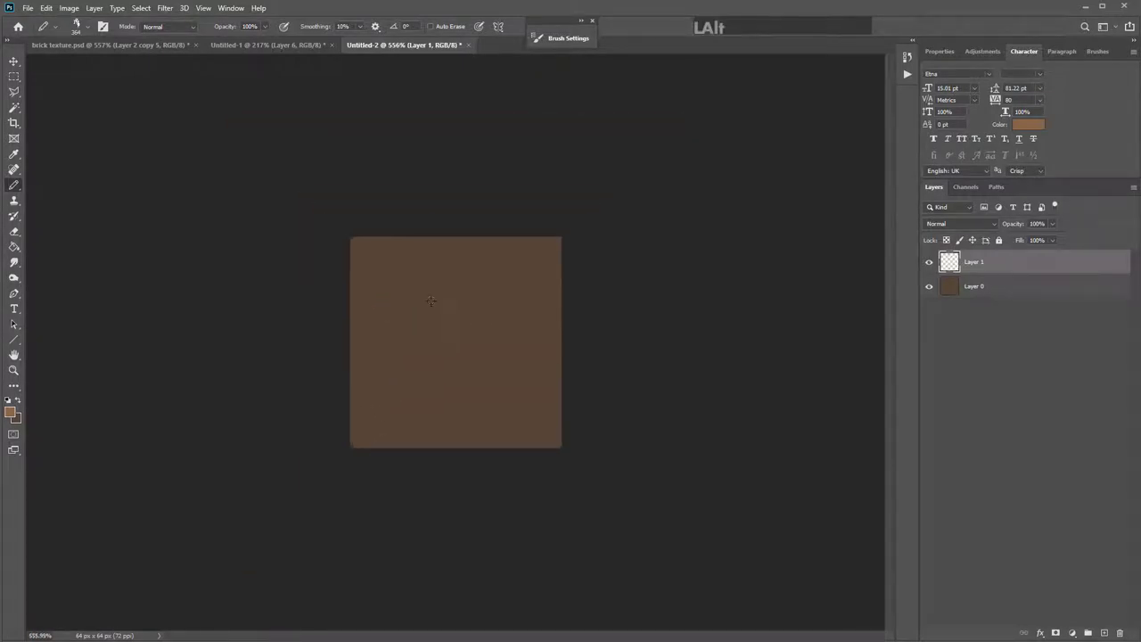
pyautogui.scroll(2, 426, 309)
pyautogui.scroll(-1, 426, 309)
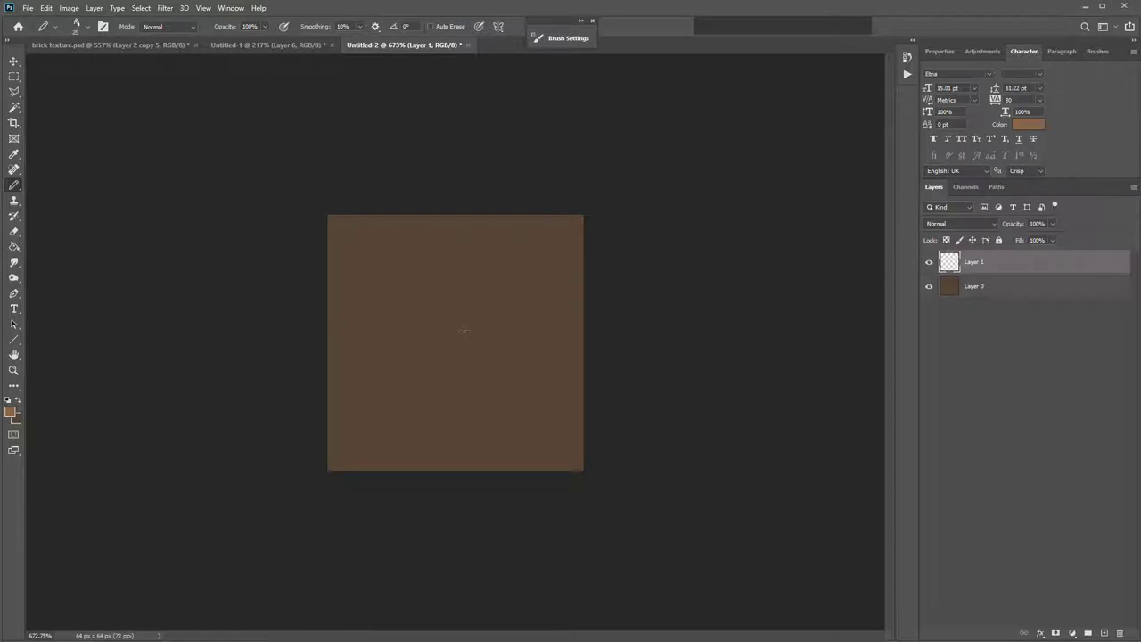
# - Set the size of the Pencil tool's grunge brush to 10 px
pyautogui.rightClick(447, 327)
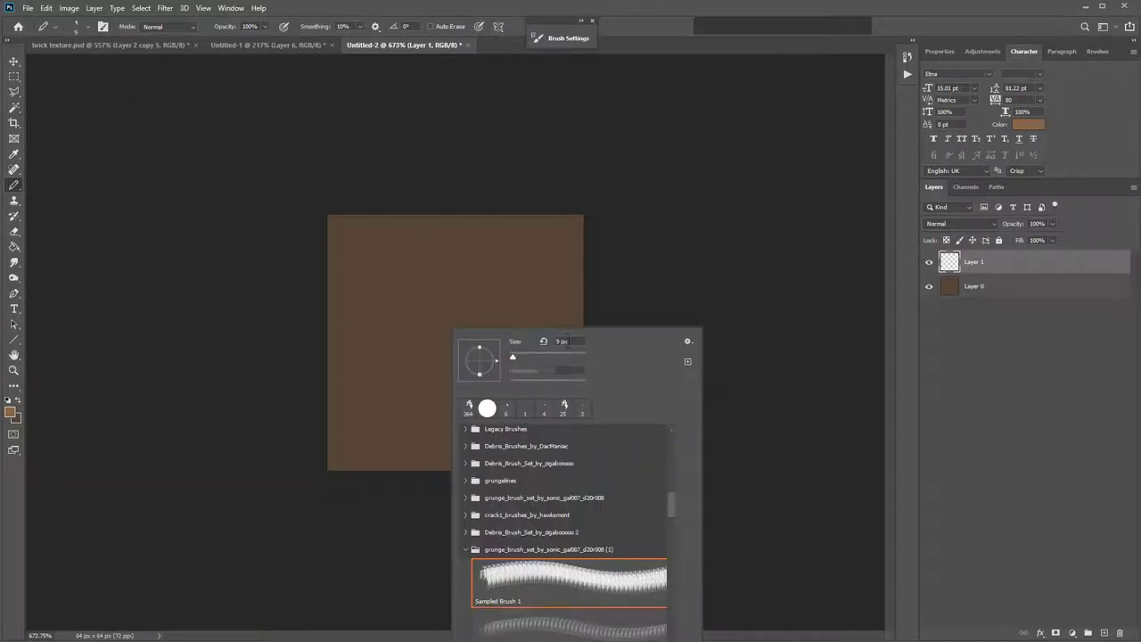
pyautogui.click(562, 340)
pyautogui.write('10')
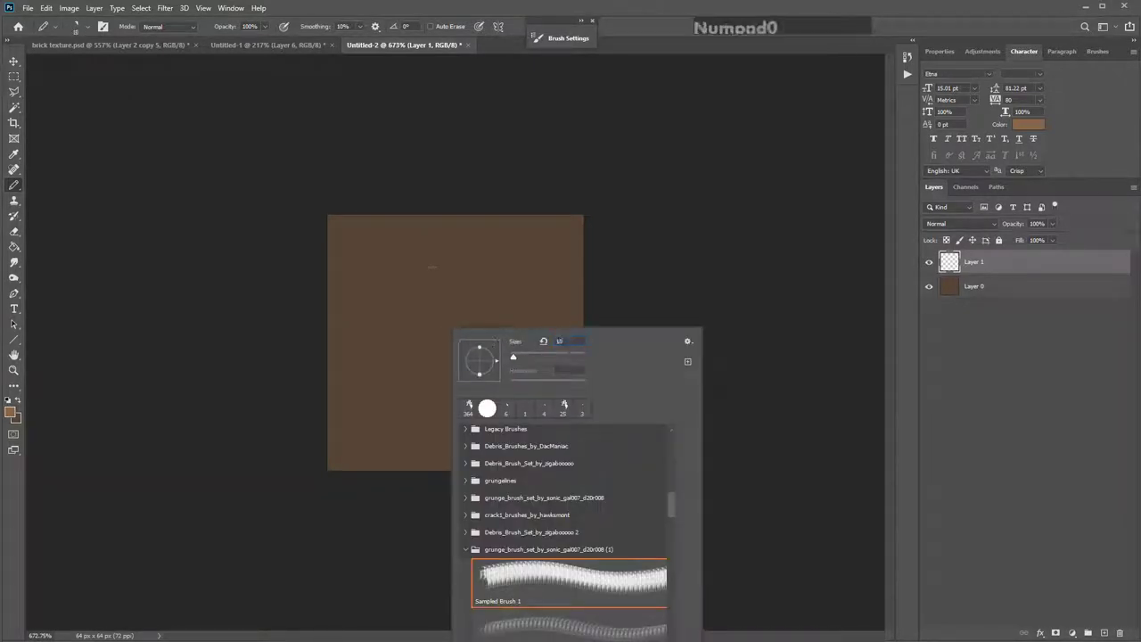
pyautogui.press('Return')
# - Try single grunge brush stamps and a broad stroke across Layer 1 and undo them all
pyautogui.click(456, 285)
pyautogui.click(390, 286)
pyautogui.scroll(3, 461, 229)
pyautogui.click(448, 346)
pyautogui.click(299, 361)
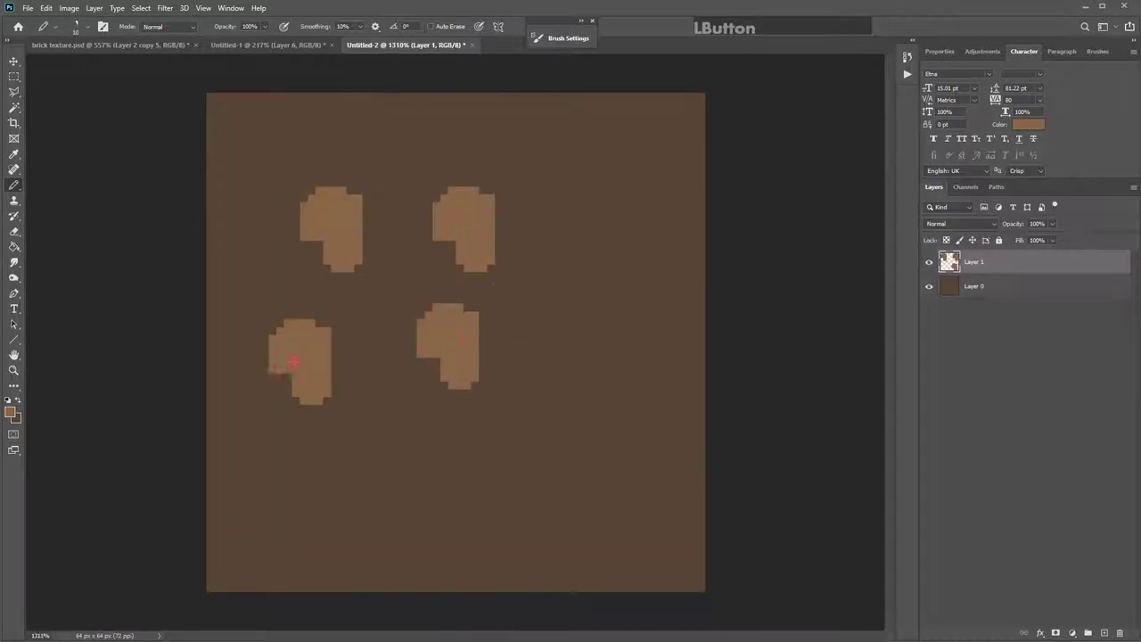
pyautogui.click(235, 395)
pyautogui.click(362, 489)
pyautogui.click(429, 467)
pyautogui.click(584, 330)
pyautogui.moveTo(578, 322); pyautogui.dragTo(513, 277)
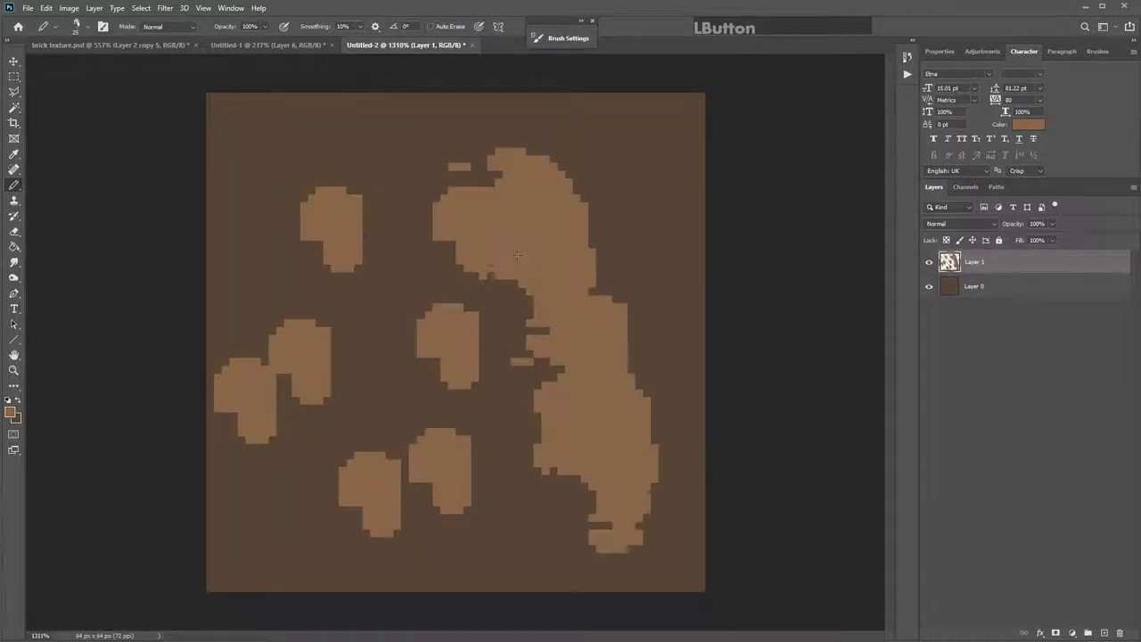
pyautogui.hotkey('ctrl', 'z')
pyautogui.hotkey('ctrl', 'z')
pyautogui.hotkey('ctrl', 'z')
pyautogui.hotkey('ctrl', 'z')
pyautogui.hotkey('ctrl', 'z')
pyautogui.hotkey('ctrl', 'z')
pyautogui.hotkey('ctrl', 'z')
pyautogui.hotkey('ctrl', 'z')
pyautogui.hotkey('ctrl', 'z')
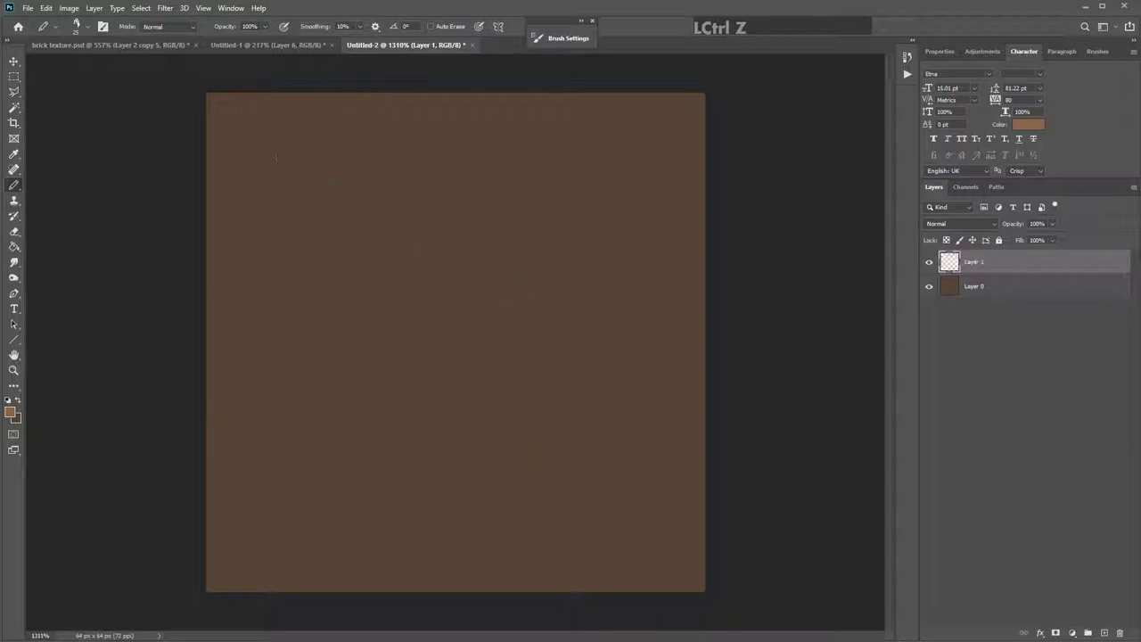
# - Enable Shape Dynamics for the grunge brush with Angle Jitter at 100% and collapse the brush settings
pyautogui.click(102, 27)
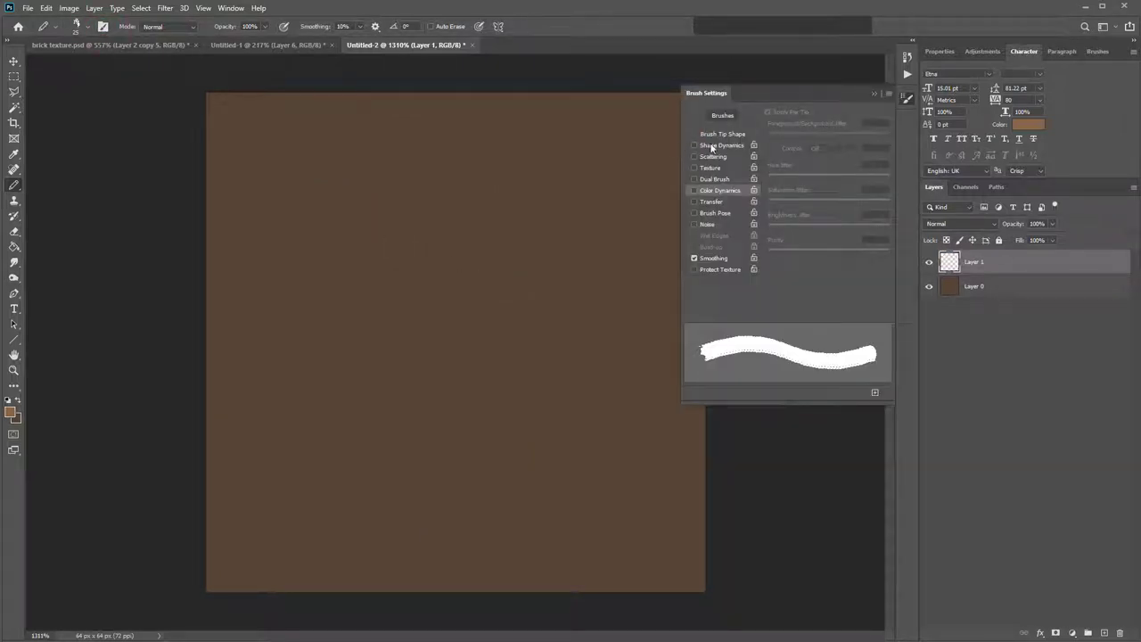
pyautogui.click(722, 146)
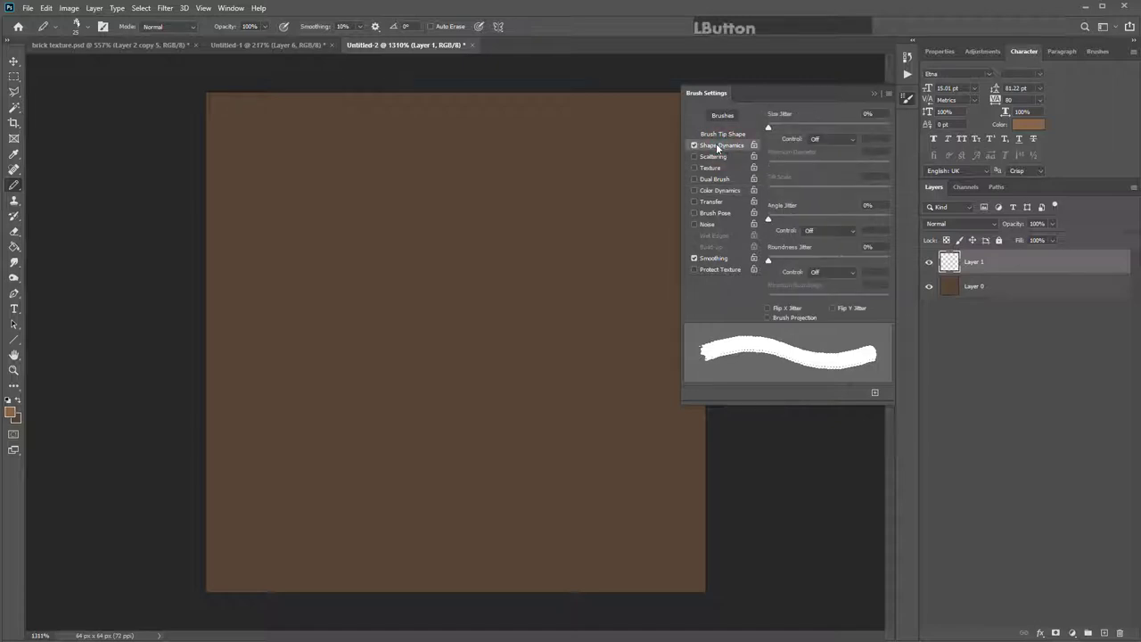
pyautogui.moveTo(769, 216); pyautogui.dragTo(879, 215)
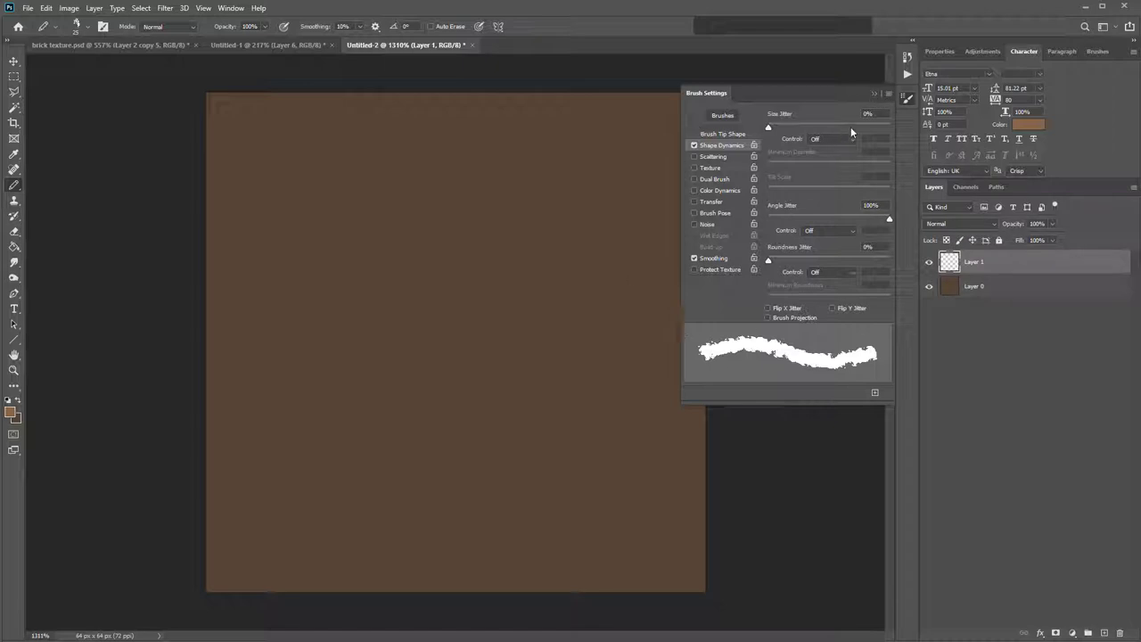
pyautogui.click(872, 94)
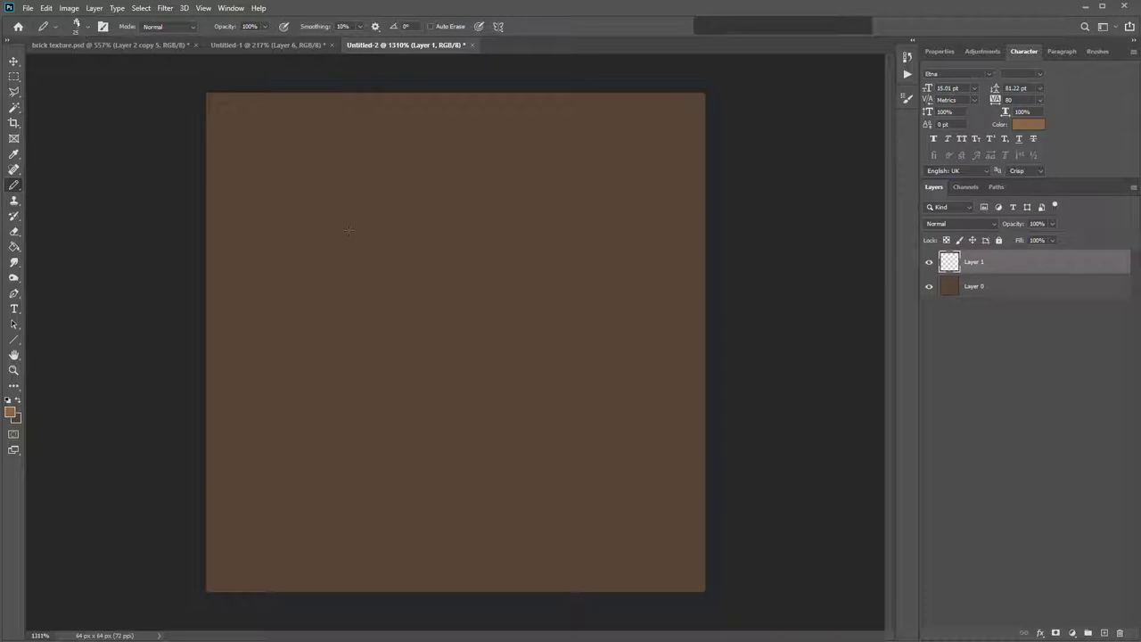
# - Paint four separate medium-brown dirt clods across the middle and lower-right area of Layer 1, filling the stray hole in the upper-left one
pyautogui.moveTo(347, 230)
pyautogui.mouseDown()
pyautogui.moveTo(357, 267)
pyautogui.moveTo(450, 205)
pyautogui.mouseUp()
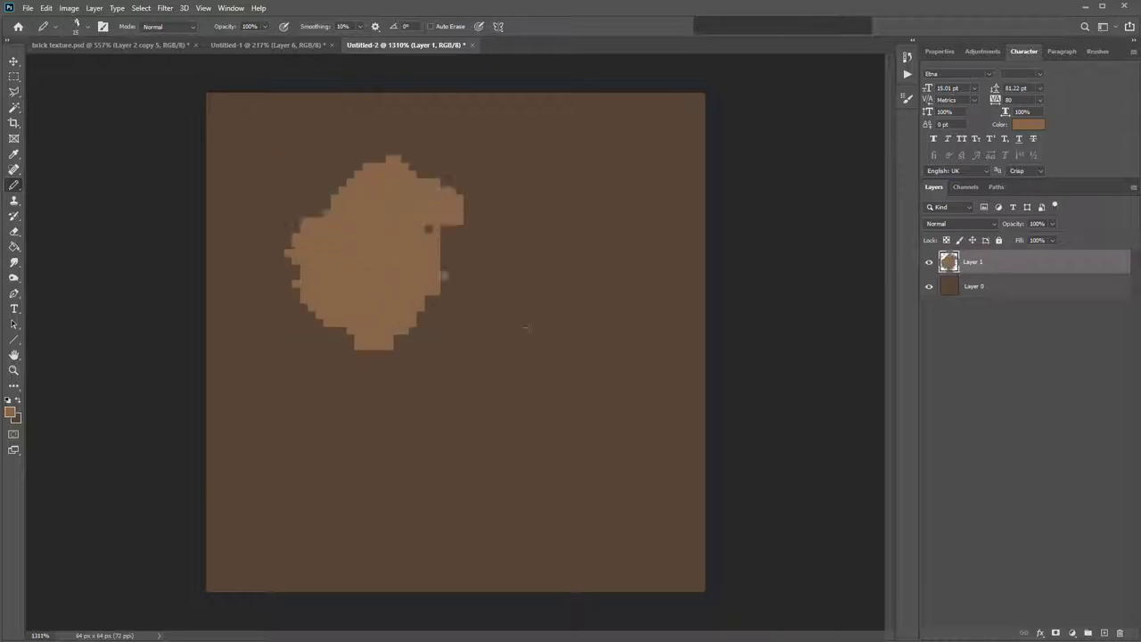
pyautogui.moveTo(526, 327)
pyautogui.mouseDown()
pyautogui.moveTo(534, 258)
pyautogui.moveTo(499, 304)
pyautogui.moveTo(510, 332)
pyautogui.mouseUp()
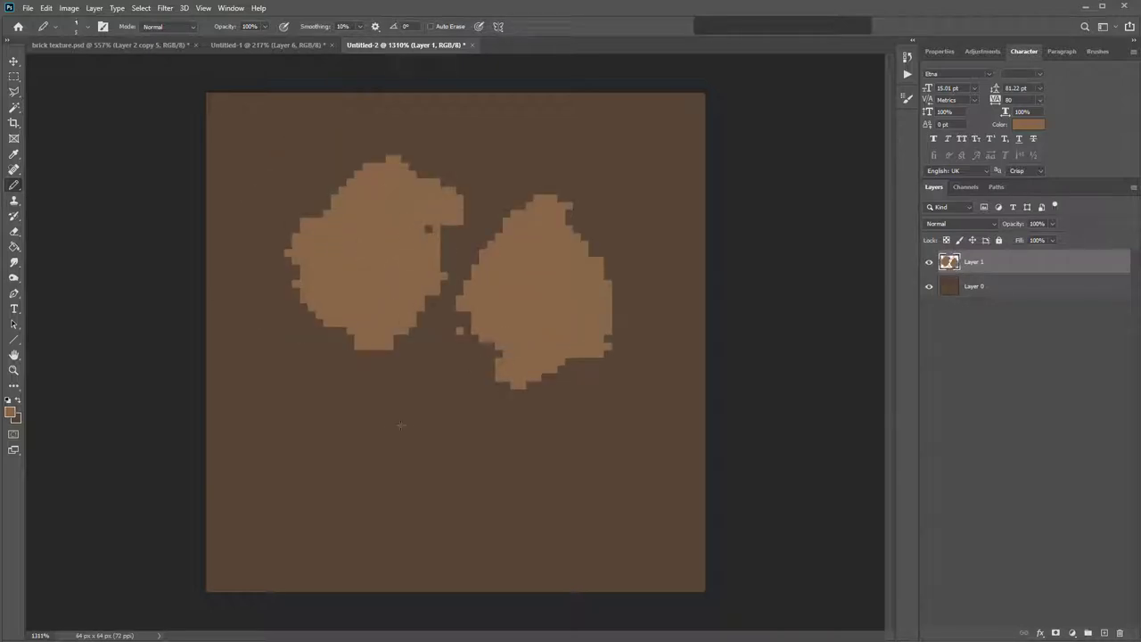
pyautogui.moveTo(400, 425)
pyautogui.mouseDown()
pyautogui.moveTo(331, 467)
pyautogui.moveTo(399, 453)
pyautogui.moveTo(380, 436)
pyautogui.moveTo(451, 415)
pyautogui.moveTo(399, 449)
pyautogui.moveTo(427, 453)
pyautogui.moveTo(442, 382)
pyautogui.mouseUp()
pyautogui.hotkey('ctrl', 'z')
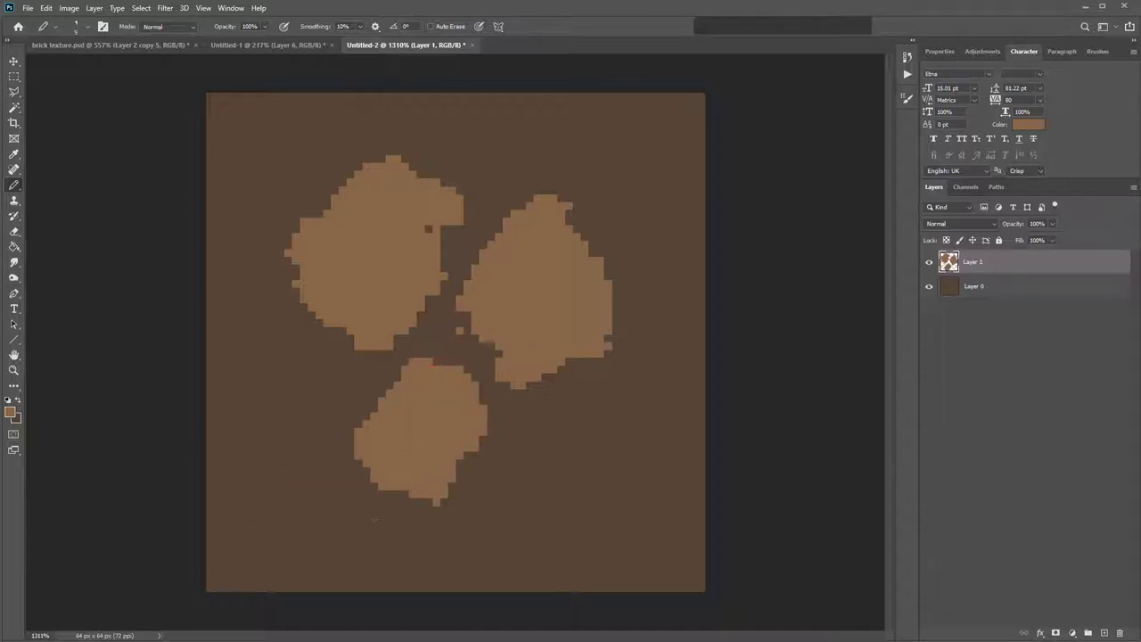
pyautogui.moveTo(632, 466)
pyautogui.mouseDown()
pyautogui.moveTo(599, 435)
pyautogui.moveTo(530, 517)
pyautogui.moveTo(614, 537)
pyautogui.moveTo(652, 521)
pyautogui.moveTo(637, 442)
pyautogui.moveTo(620, 488)
pyautogui.mouseUp()
pyautogui.moveTo(424, 225); pyautogui.dragTo(450, 263)
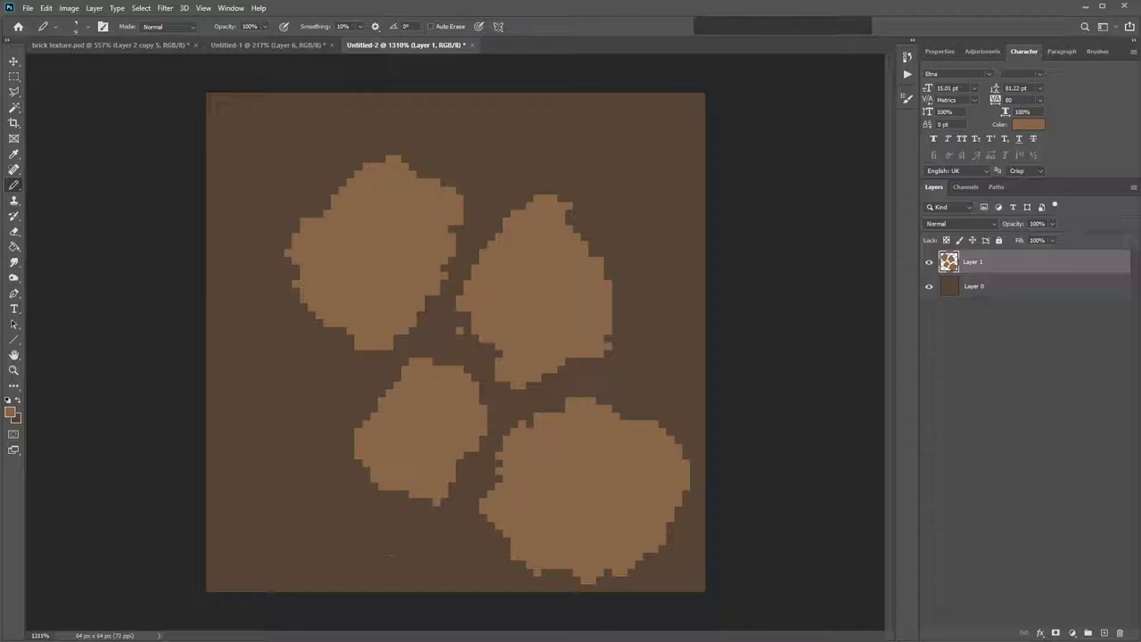
pyautogui.click(486, 312)
# - Try painting additional smaller clods in the upper corners and along the left side of Layer 1
pyautogui.moveTo(624, 125)
pyautogui.mouseDown()
pyautogui.moveTo(667, 166)
pyautogui.moveTo(650, 115)
pyautogui.mouseUp()
pyautogui.hotkey('ctrl', 'z')
pyautogui.click(618, 158)
pyautogui.moveTo(618, 158)
pyautogui.mouseDown()
pyautogui.moveTo(641, 205)
pyautogui.moveTo(668, 134)
pyautogui.mouseUp()
pyautogui.moveTo(231, 116)
pyautogui.mouseDown()
pyautogui.moveTo(267, 170)
pyautogui.moveTo(303, 142)
pyautogui.mouseUp()
pyautogui.moveTo(281, 386)
pyautogui.mouseDown()
pyautogui.moveTo(267, 445)
pyautogui.moveTo(321, 410)
pyautogui.mouseUp()
pyautogui.moveTo(357, 535)
pyautogui.mouseDown()
pyautogui.moveTo(285, 552)
pyautogui.moveTo(321, 579)
pyautogui.mouseUp()
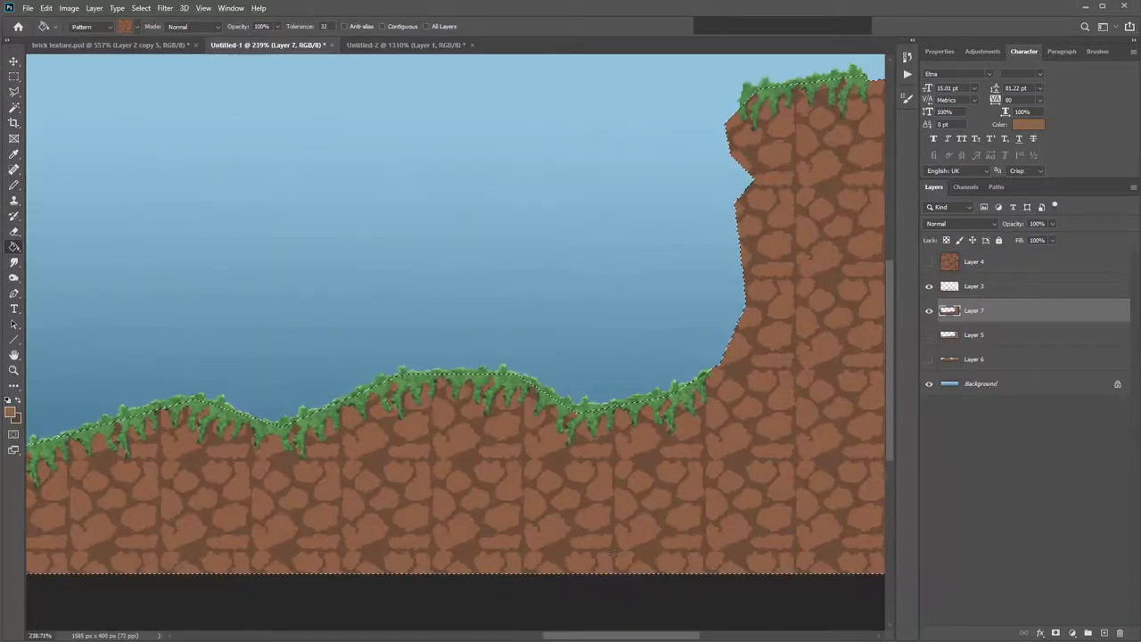
# - Check the seams of the tiled terrain in Untitled-1, return to Untitled-2 and undo the extra corner and side clods
pyautogui.scroll(-4, 535, 494)
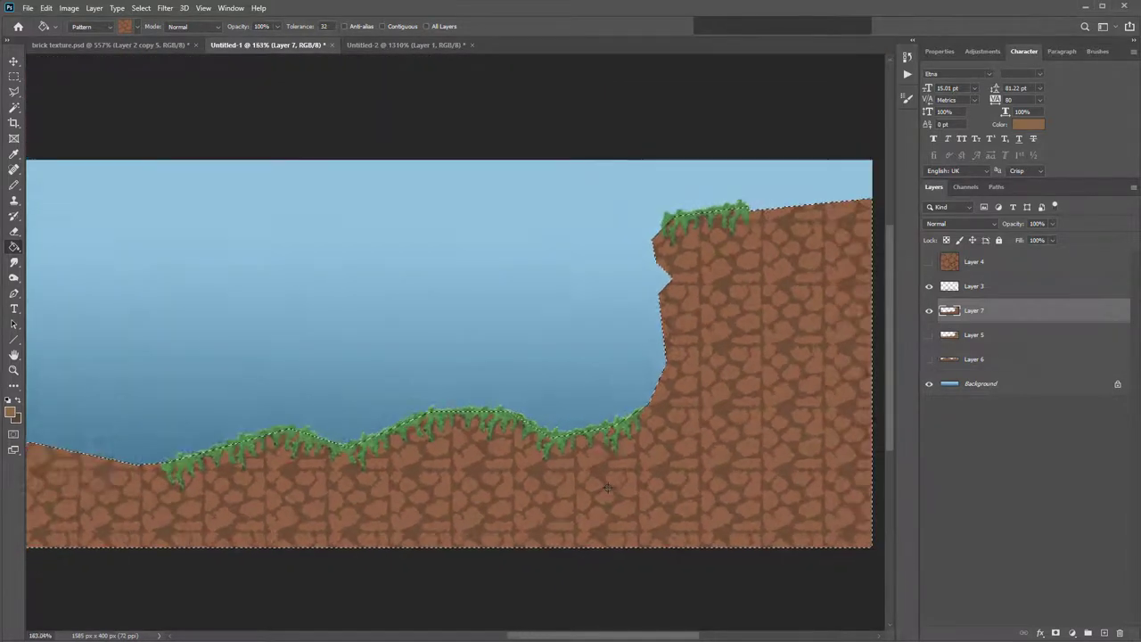
pyautogui.hotkey('ctrl', 'z')
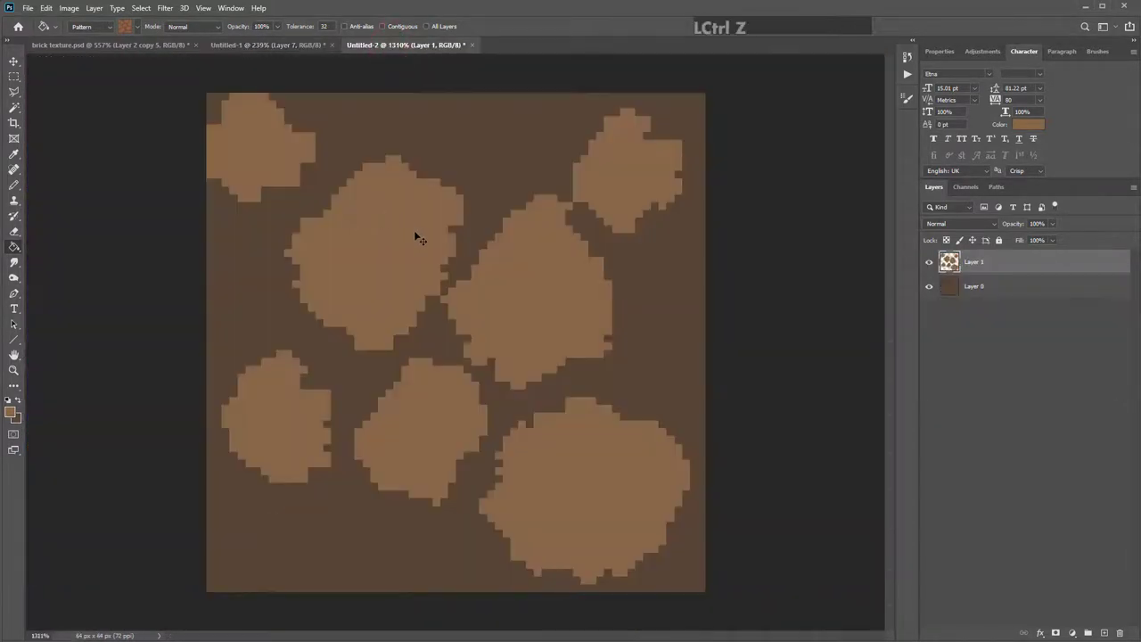
# - Apply the Offset filter to Layer 1 with 32 pixels right and 32 pixels down, wrapping around the undefined areas
pyautogui.click(13, 60)
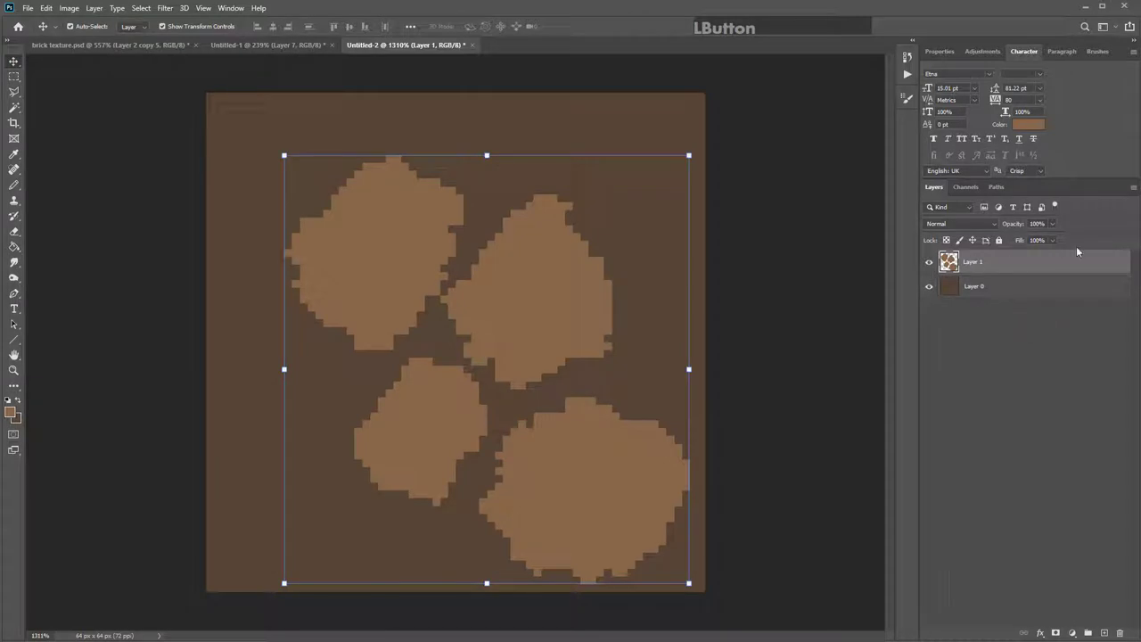
pyautogui.click(1020, 259)
pyautogui.click(164, 9)
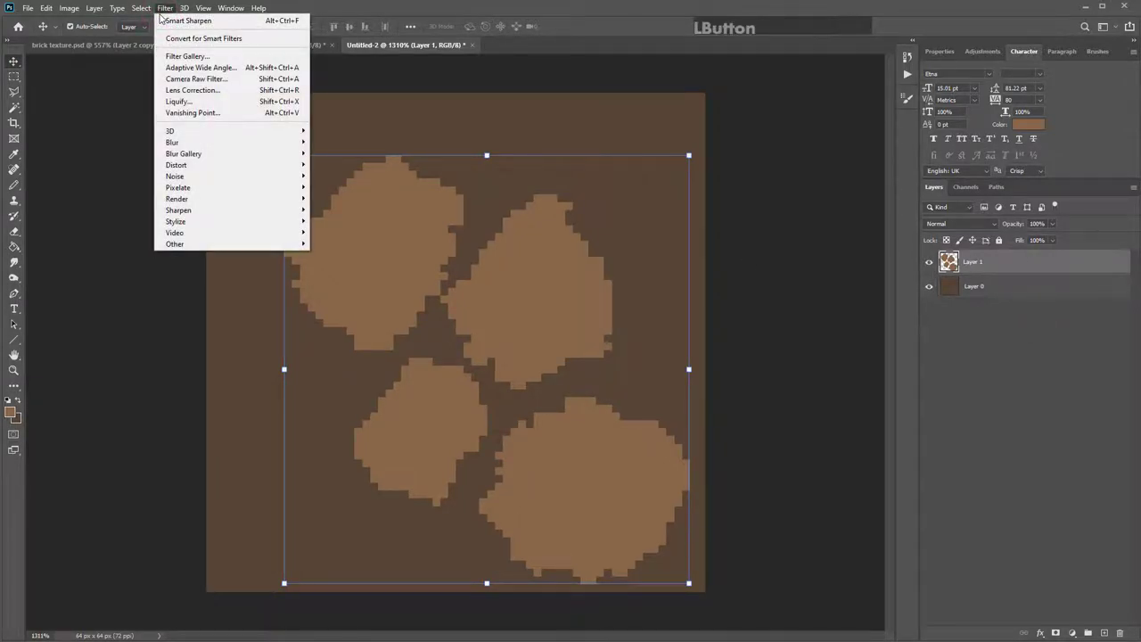
pyautogui.moveTo(187, 246)
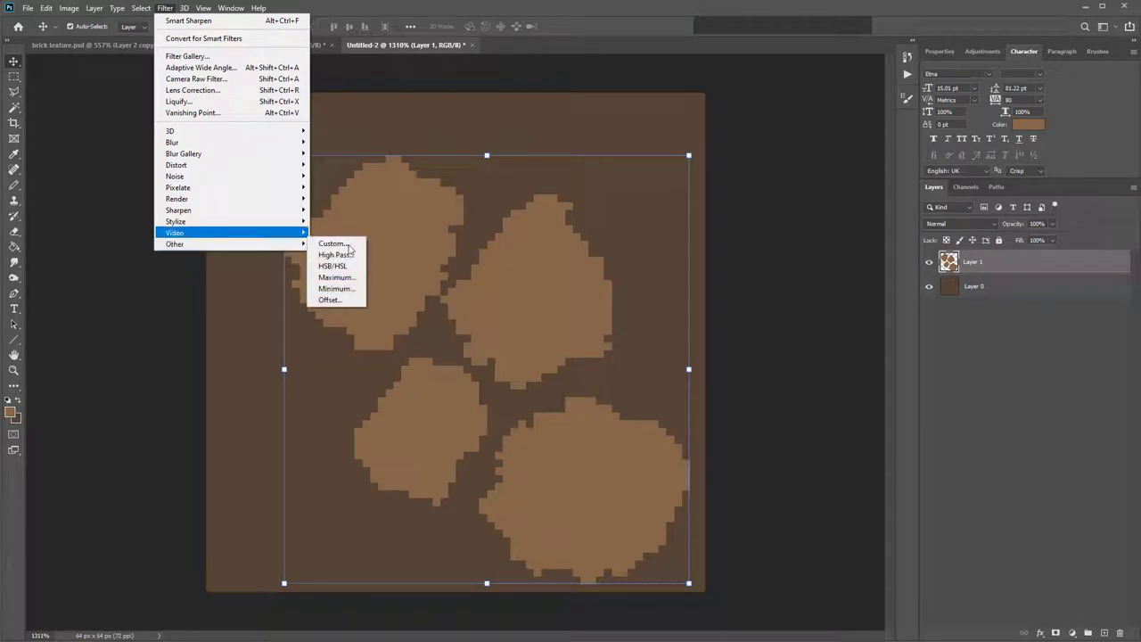
pyautogui.click(334, 300)
pyautogui.moveTo(277, 225); pyautogui.dragTo(640, 280)
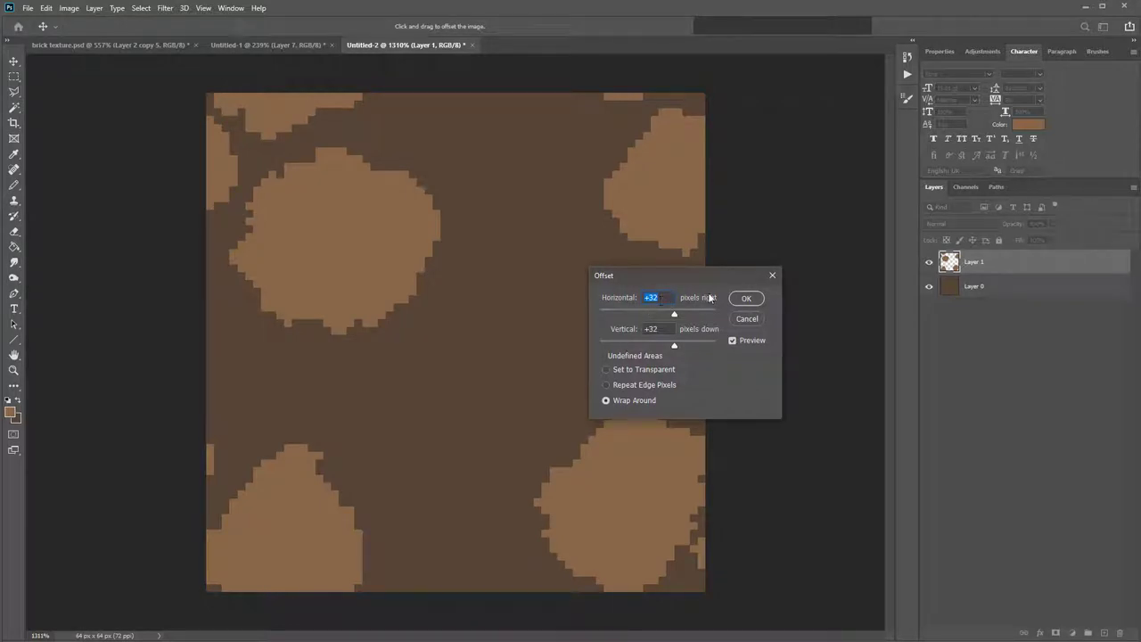
pyautogui.moveTo(673, 315); pyautogui.dragTo(667, 312)
pyautogui.write('32')
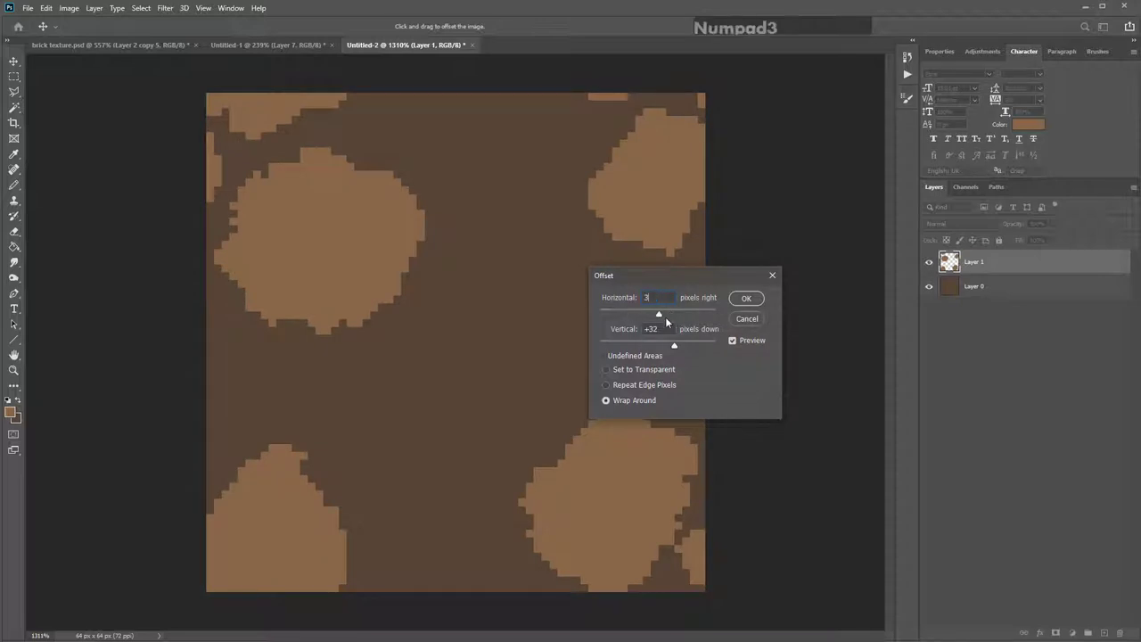
pyautogui.click(747, 298)
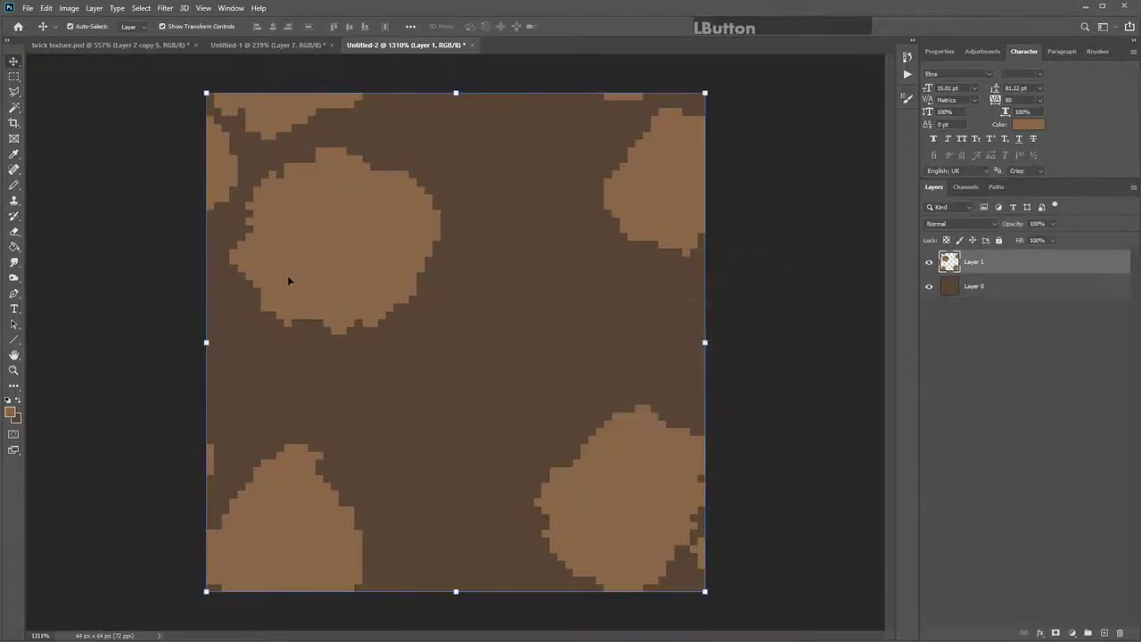
# - Pencil four new clods into the gaps of the offset Layer 1: centre, lower middle, left side and upper middle
pyautogui.click(18, 187)
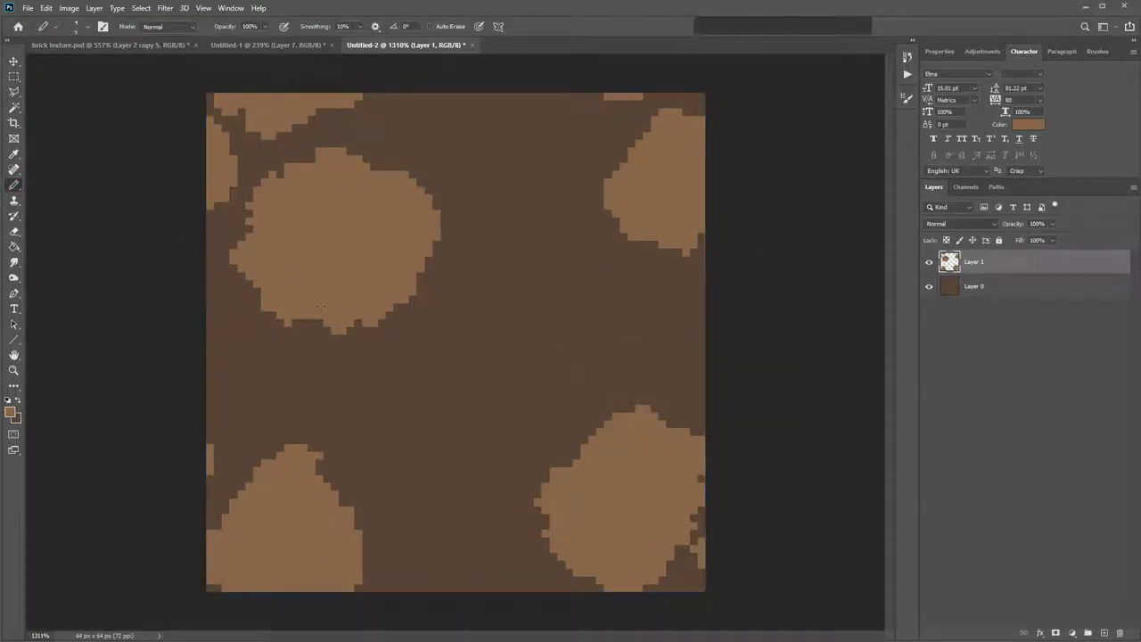
pyautogui.moveTo(486, 342)
pyautogui.mouseDown()
pyautogui.moveTo(497, 333)
pyautogui.moveTo(499, 426)
pyautogui.moveTo(553, 419)
pyautogui.moveTo(588, 336)
pyautogui.mouseUp()
pyautogui.moveTo(330, 386)
pyautogui.mouseDown()
pyautogui.moveTo(363, 413)
pyautogui.moveTo(383, 459)
pyautogui.mouseUp()
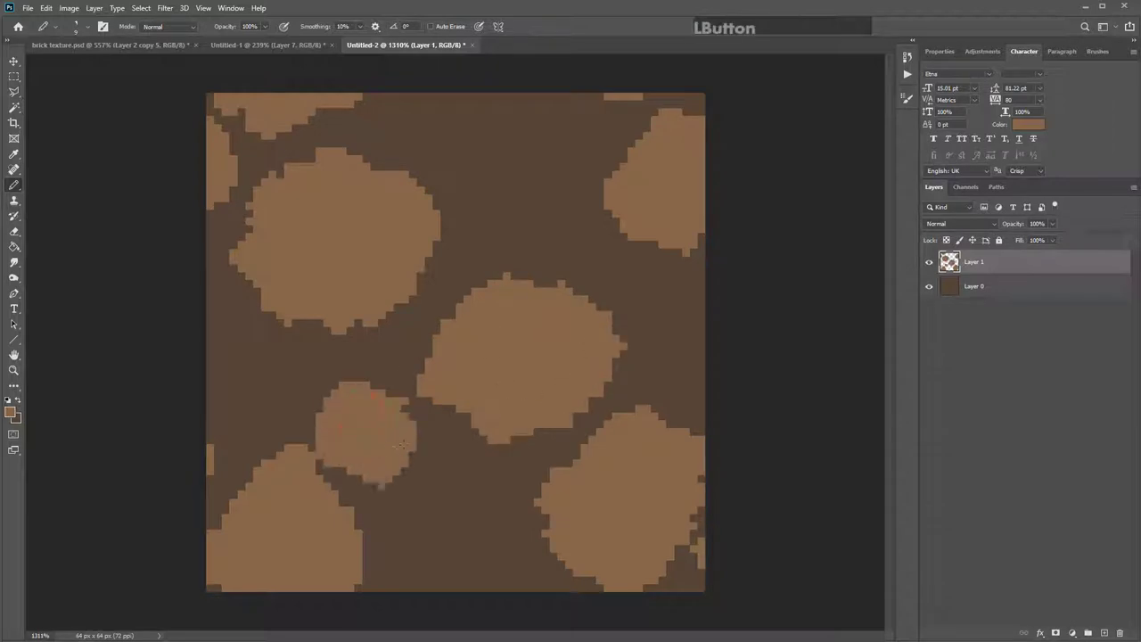
pyautogui.hotkey('ctrl', 'z')
pyautogui.moveTo(396, 414)
pyautogui.mouseDown()
pyautogui.moveTo(446, 517)
pyautogui.moveTo(432, 557)
pyautogui.moveTo(410, 490)
pyautogui.mouseUp()
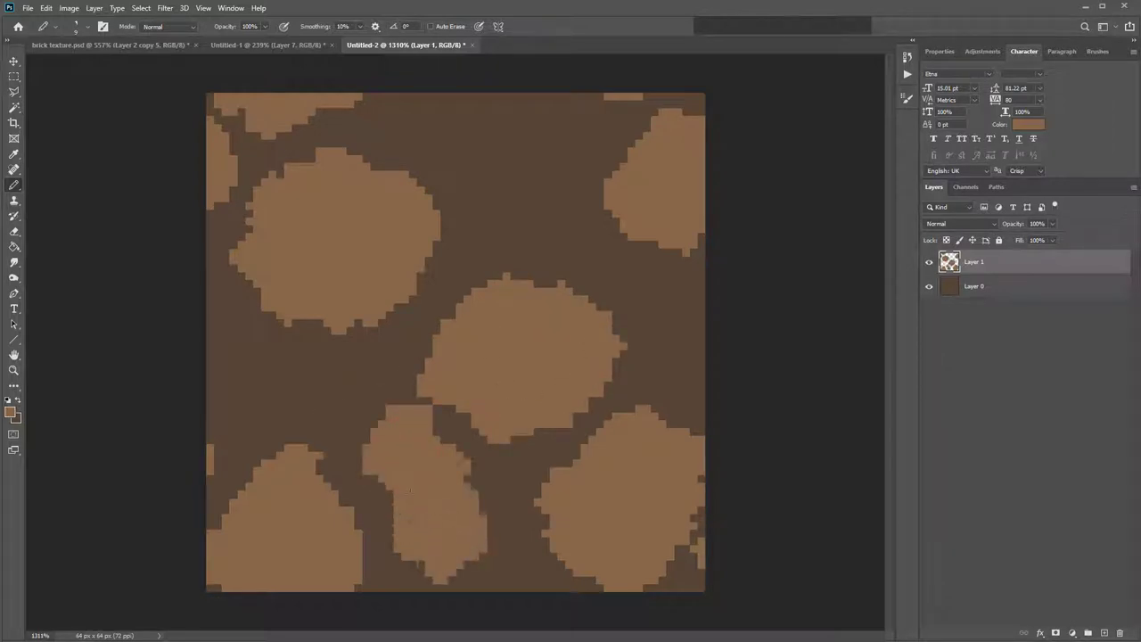
pyautogui.moveTo(304, 382)
pyautogui.mouseDown()
pyautogui.moveTo(225, 412)
pyautogui.moveTo(219, 381)
pyautogui.mouseUp()
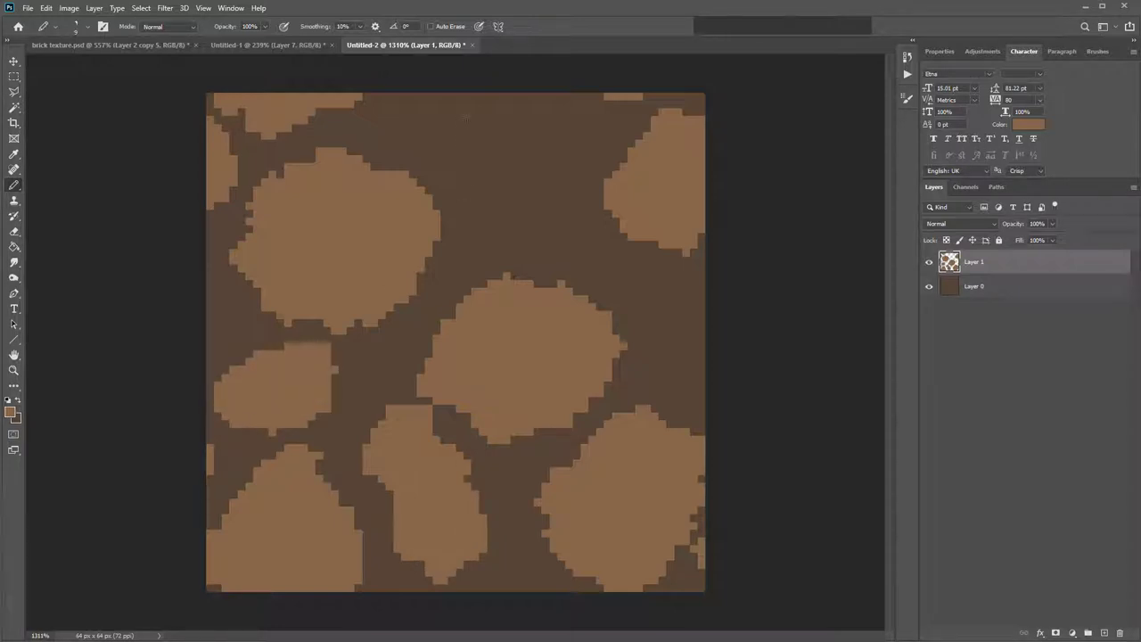
pyautogui.moveTo(472, 100)
pyautogui.mouseDown()
pyautogui.moveTo(482, 214)
pyautogui.moveTo(552, 254)
pyautogui.moveTo(580, 161)
pyautogui.mouseUp()
pyautogui.hotkey('ctrl', 'z')
pyautogui.moveTo(473, 124)
pyautogui.mouseDown()
pyautogui.moveTo(499, 205)
pyautogui.moveTo(561, 231)
pyautogui.moveTo(523, 109)
pyautogui.mouseUp()
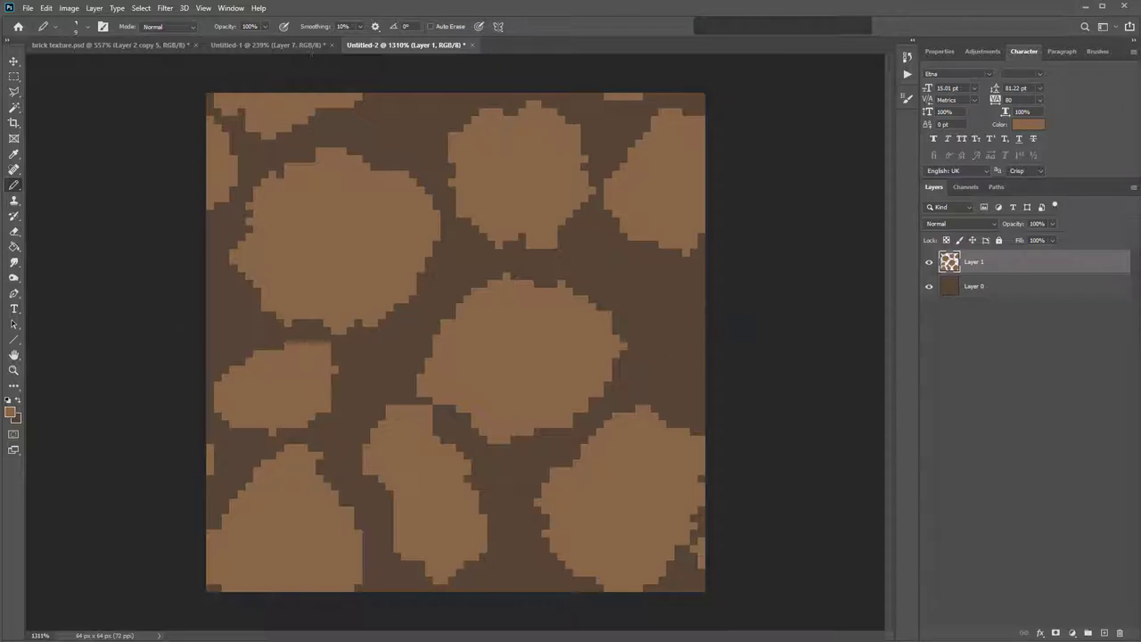
# - Show the rulers and place two horizontal guides at about 24 px and 33 px down the canvas
pyautogui.hotkey('ctrl', 'r')
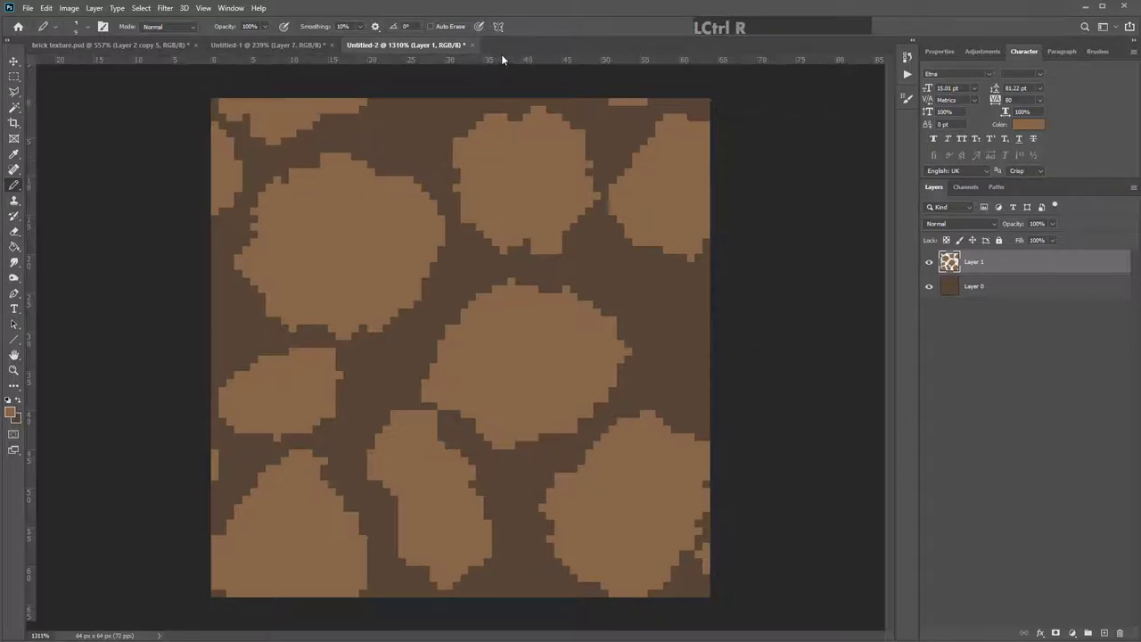
pyautogui.moveTo(490, 60); pyautogui.dragTo(510, 287)
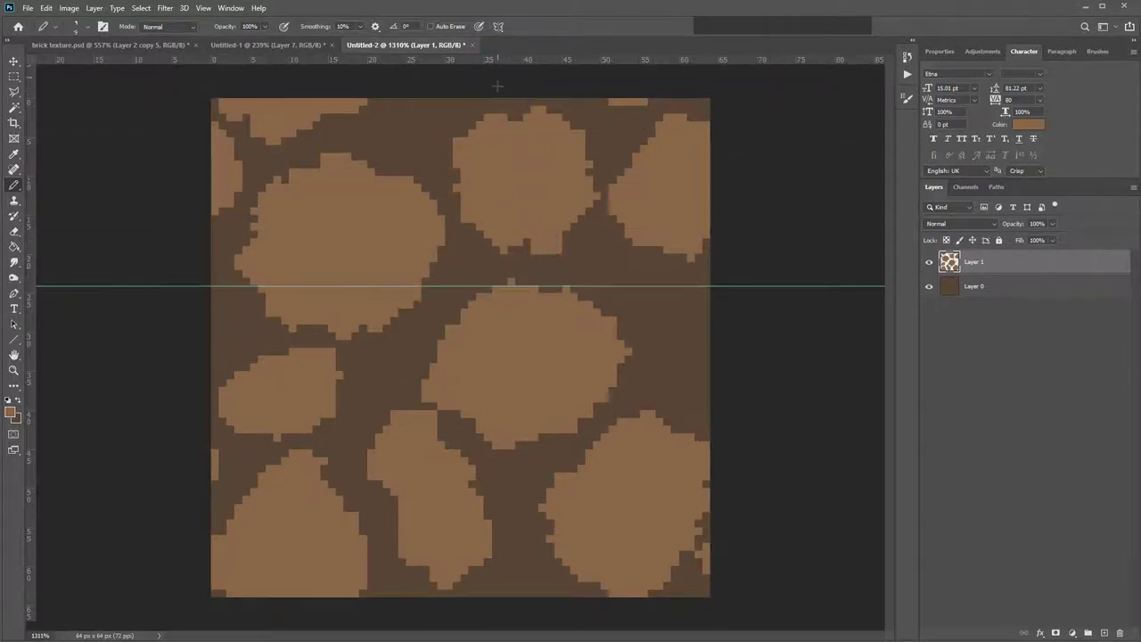
pyautogui.moveTo(500, 58); pyautogui.dragTo(515, 361)
# - Paint matching halves of a clod on the canvas's left and right edges between the guides, touching up their edge pixels
pyautogui.moveTo(203, 305)
pyautogui.mouseDown()
pyautogui.moveTo(179, 311)
pyautogui.moveTo(209, 311)
pyautogui.moveTo(204, 329)
pyautogui.moveTo(224, 326)
pyautogui.mouseUp()
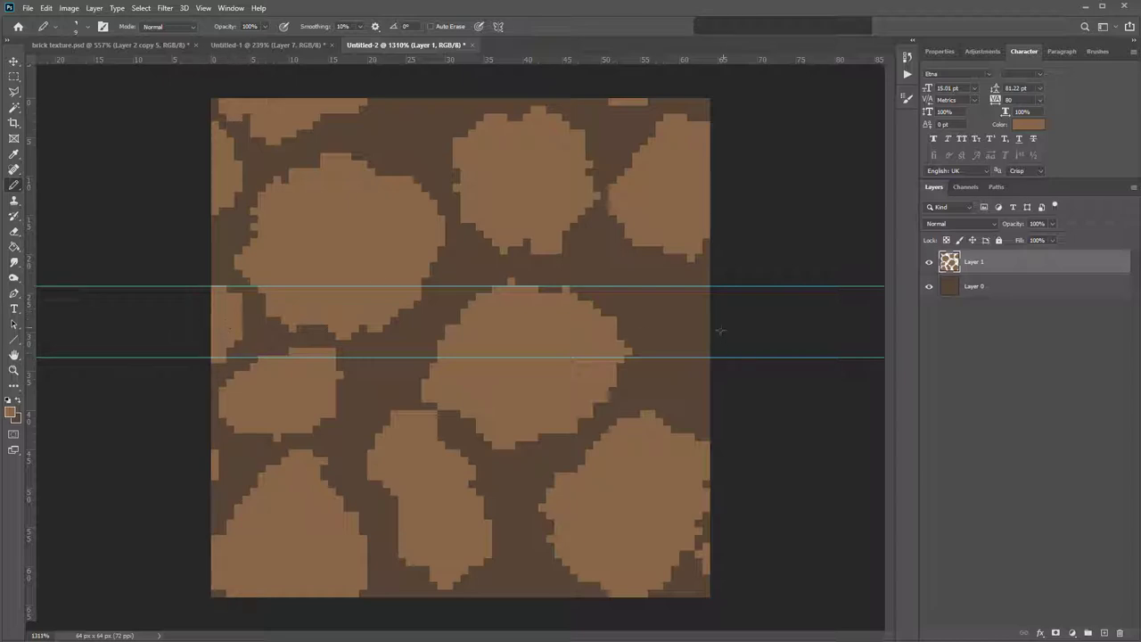
pyautogui.moveTo(715, 323)
pyautogui.mouseDown()
pyautogui.moveTo(686, 332)
pyautogui.moveTo(708, 308)
pyautogui.moveTo(680, 298)
pyautogui.moveTo(691, 293)
pyautogui.mouseUp()
pyautogui.hotkey('ctrl', 'z')
pyautogui.hotkey('ctrl', 'z')
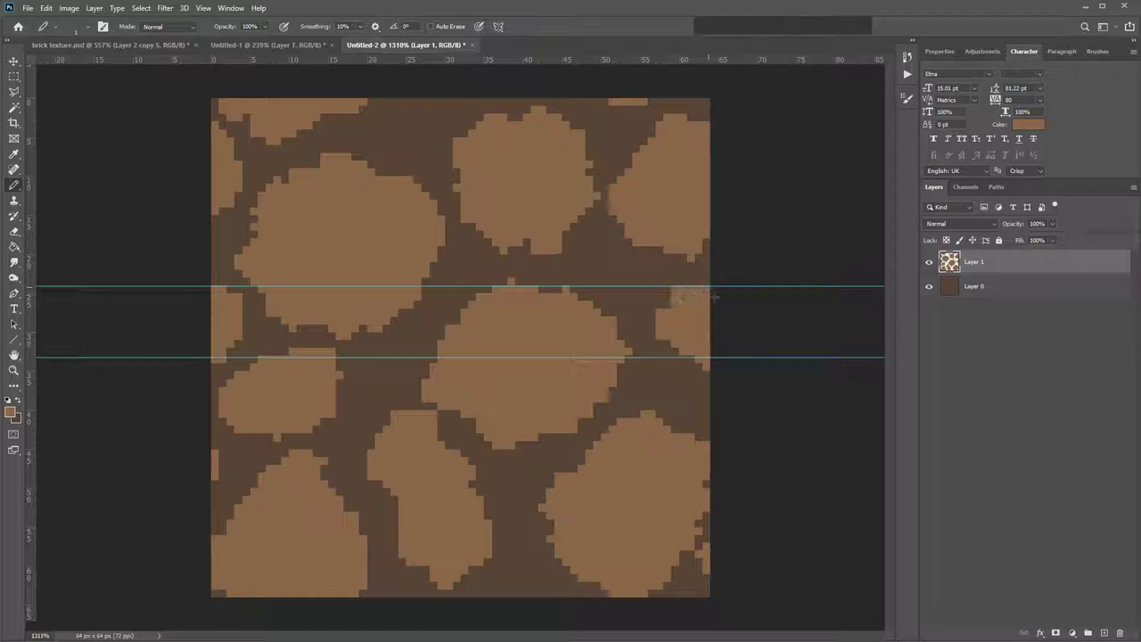
pyautogui.click(678, 304)
pyautogui.click(696, 358)
pyautogui.click(207, 280)
pyautogui.click(210, 282)
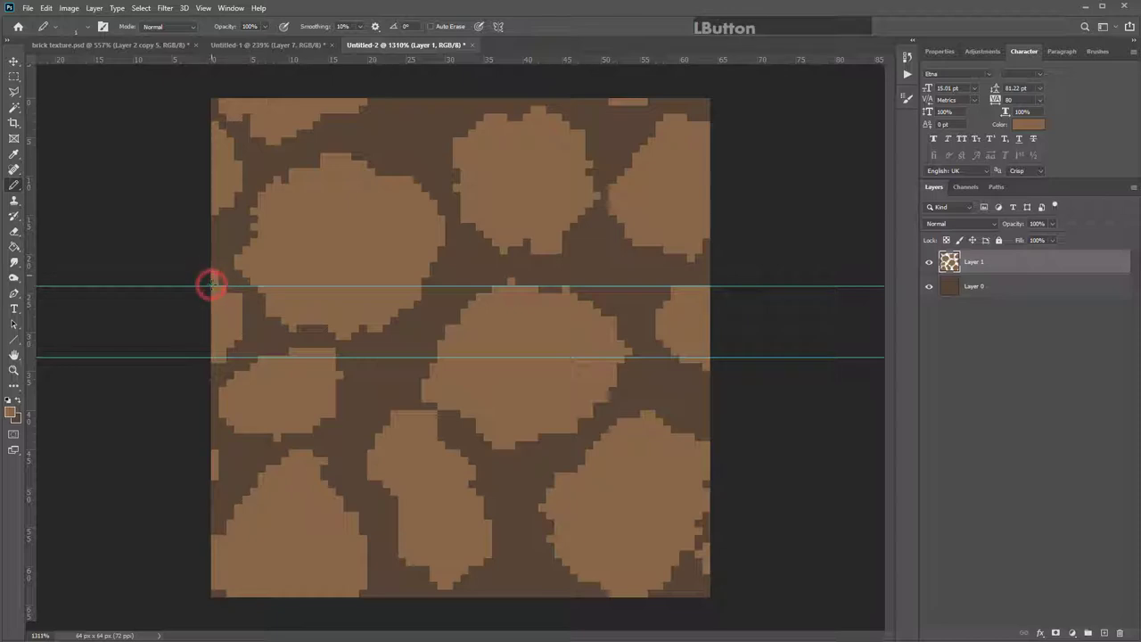
pyautogui.click(709, 279)
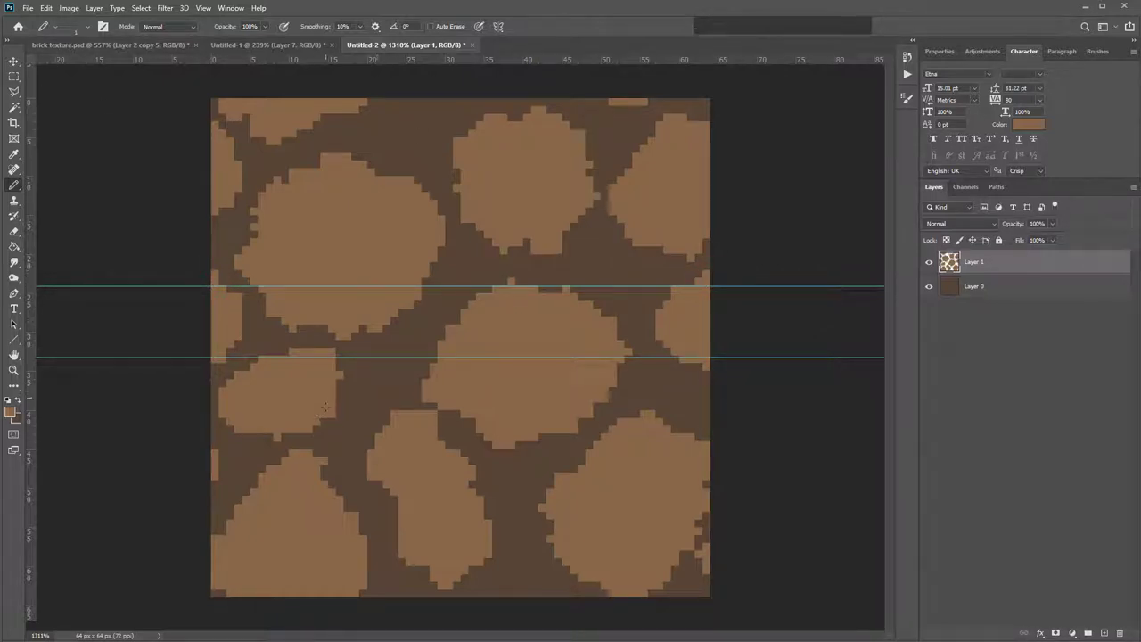
# - Remove both horizontal guides from the canvas
pyautogui.click(14, 63)
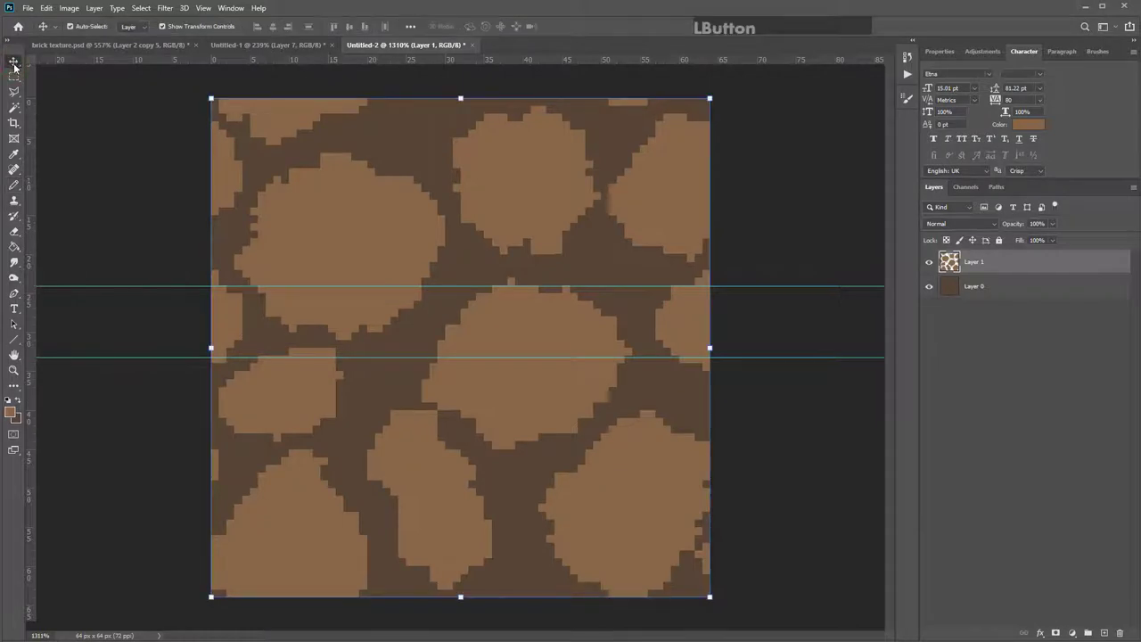
pyautogui.moveTo(112, 287); pyautogui.dragTo(109, 59)
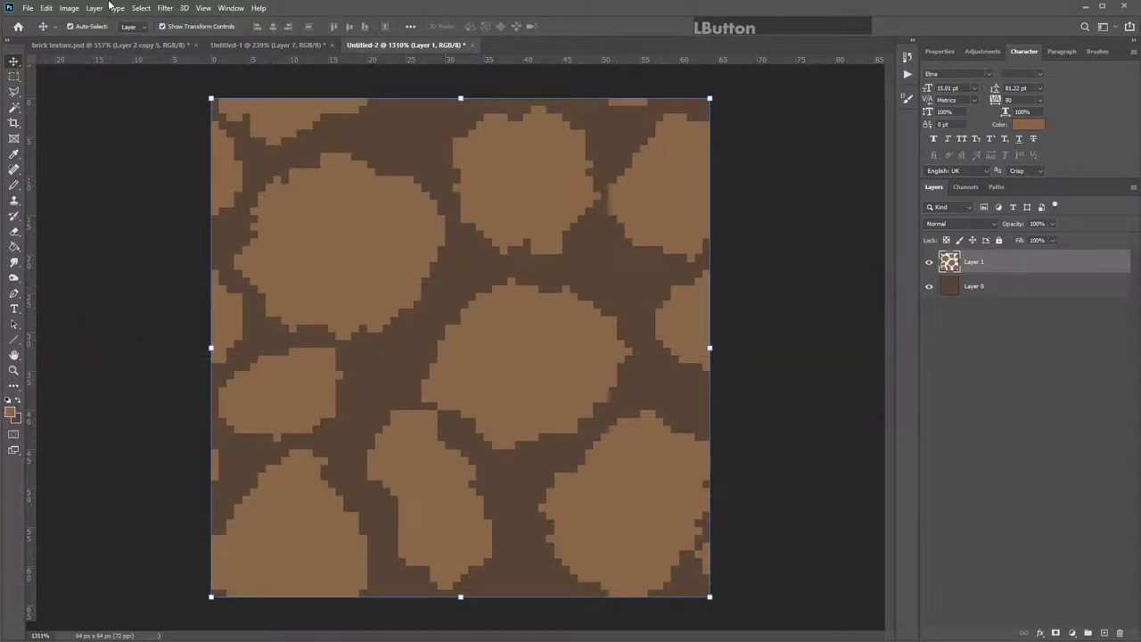
# - Show the pixel grid over the canvas and hide it again
pyautogui.click(203, 8)
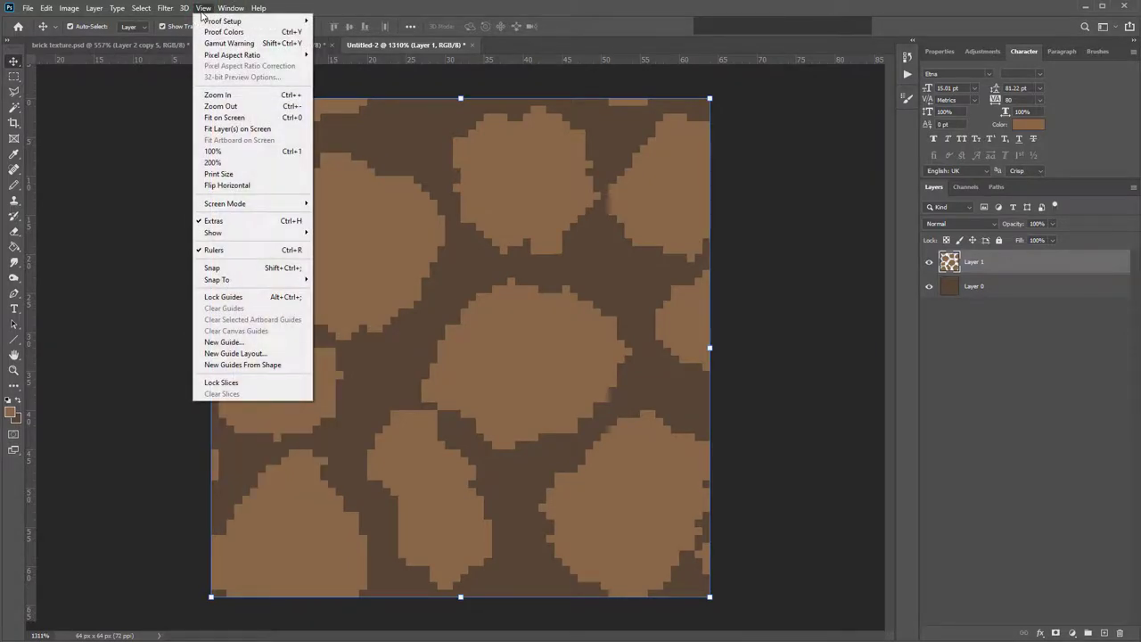
pyautogui.moveTo(250, 232)
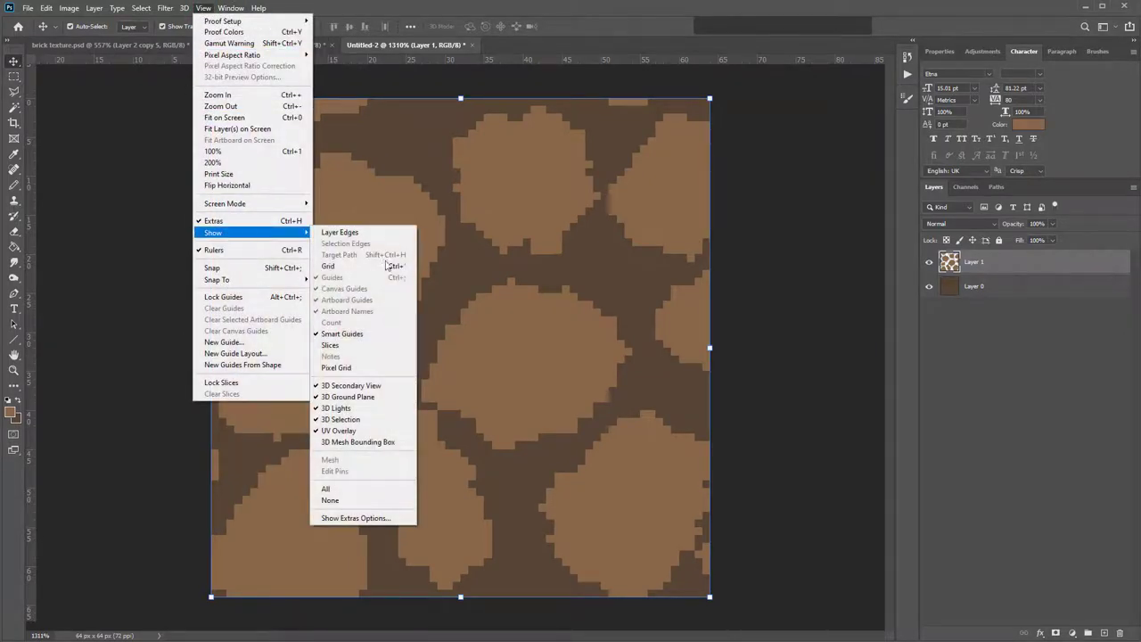
pyautogui.click(365, 365)
pyautogui.click(211, 10)
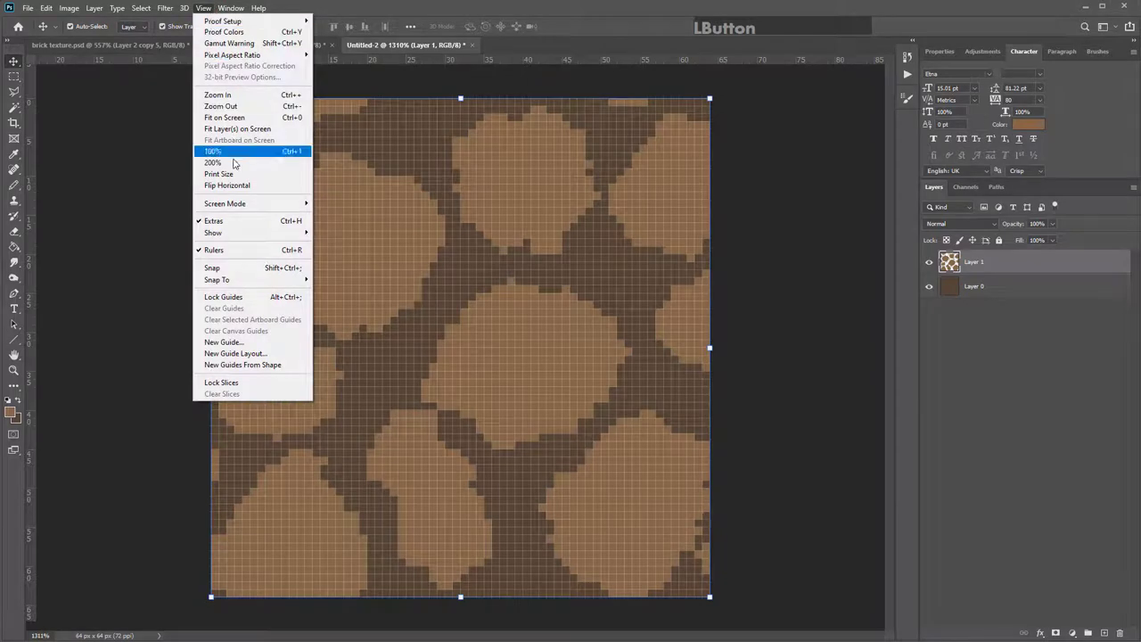
pyautogui.moveTo(234, 233)
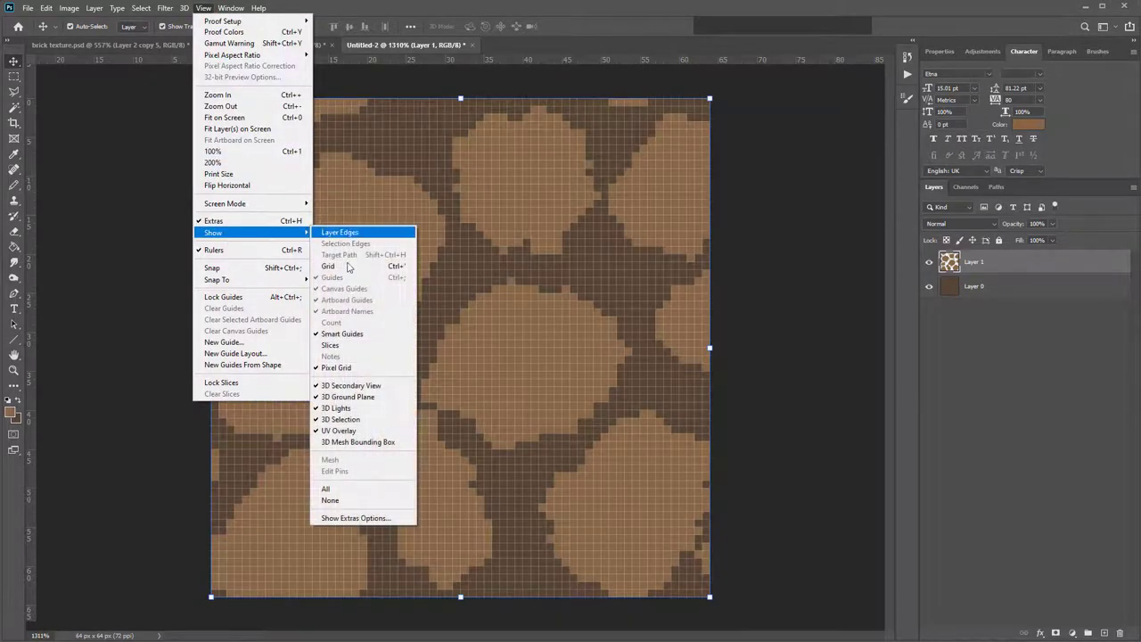
pyautogui.click(366, 365)
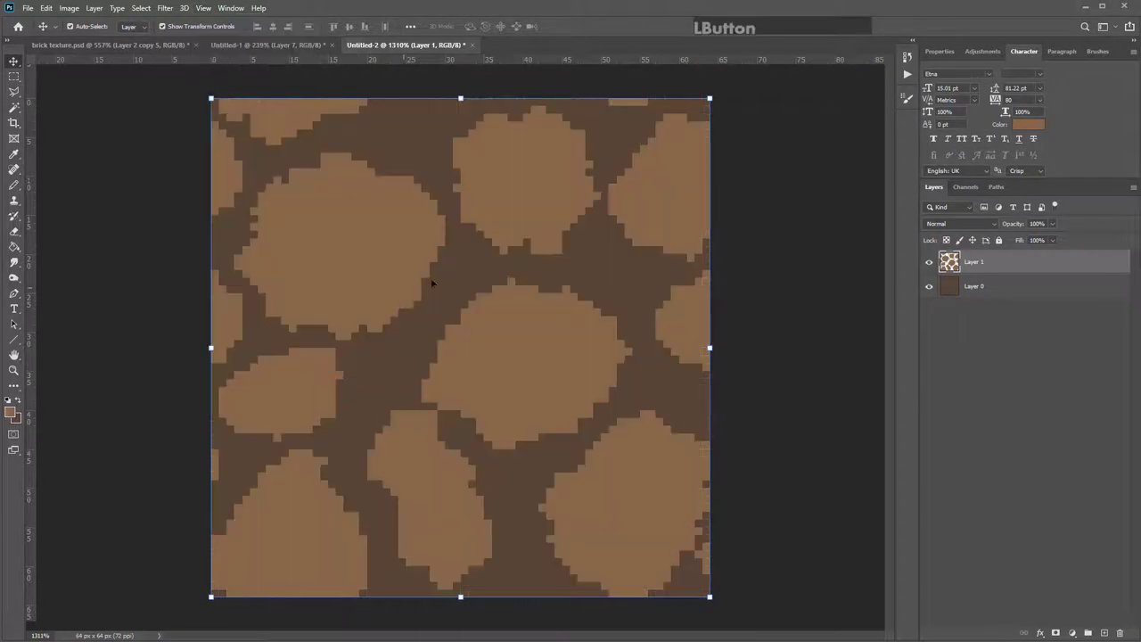
# - Apply the Offset filter to Layer 1 with -32 px horizontal, -32 px vertical and Wrap Around
pyautogui.click(14, 77)
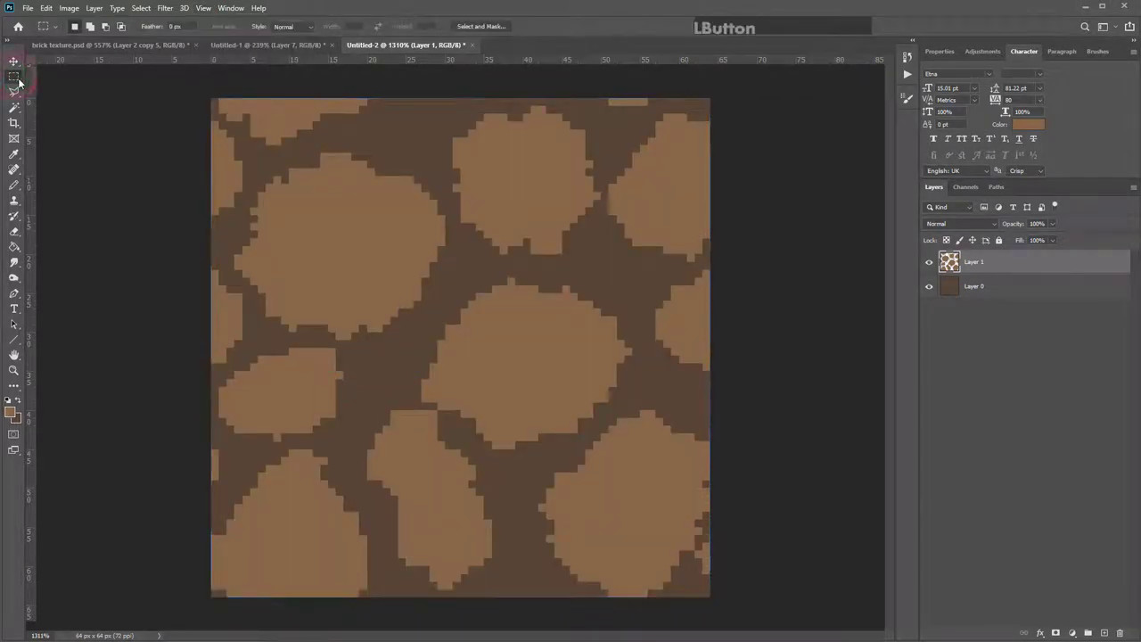
pyautogui.click(164, 8)
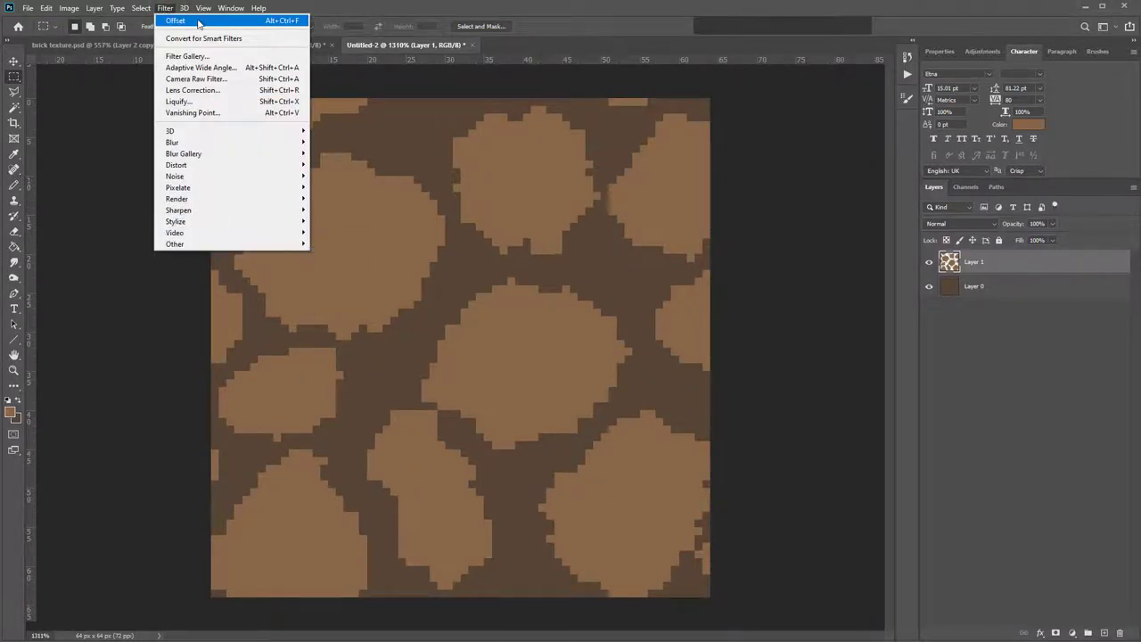
pyautogui.moveTo(200, 244)
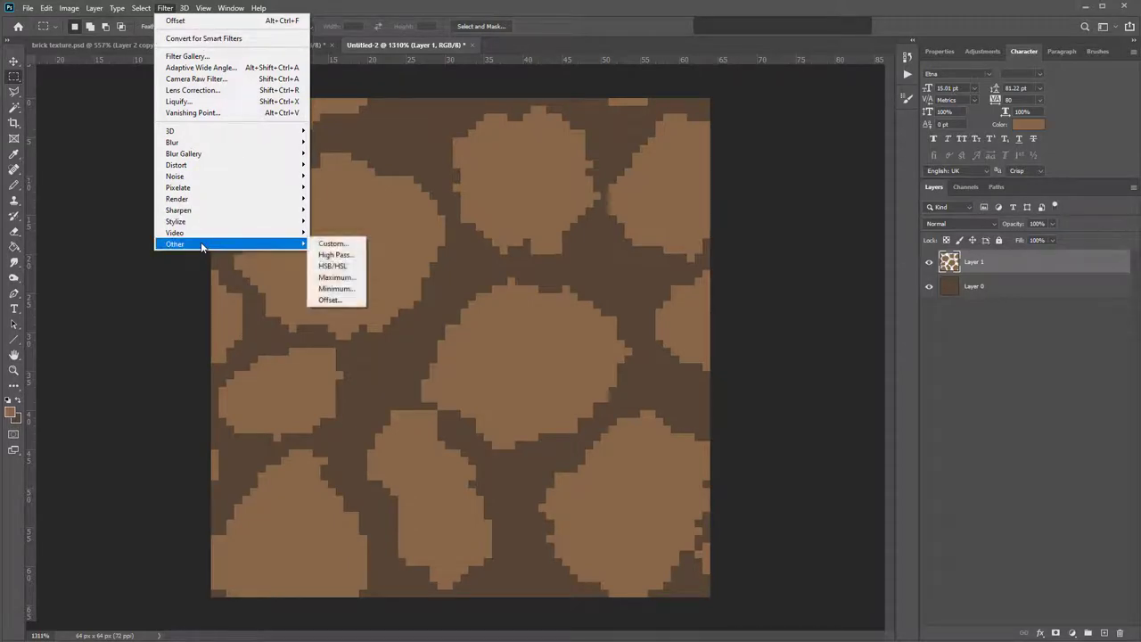
pyautogui.click(330, 300)
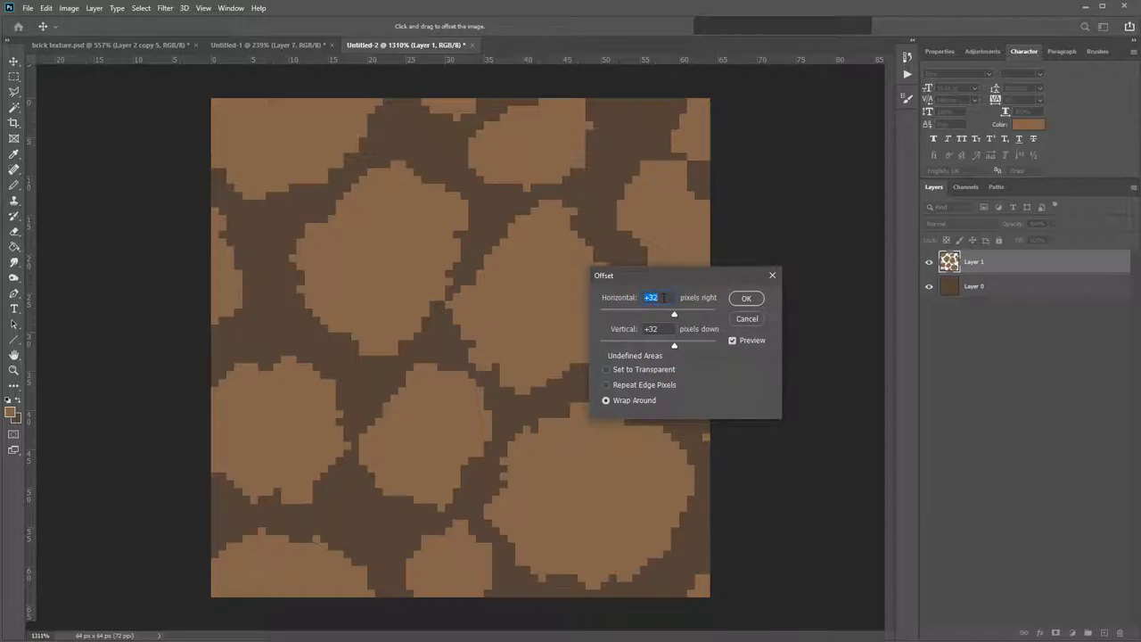
pyautogui.write('-32')
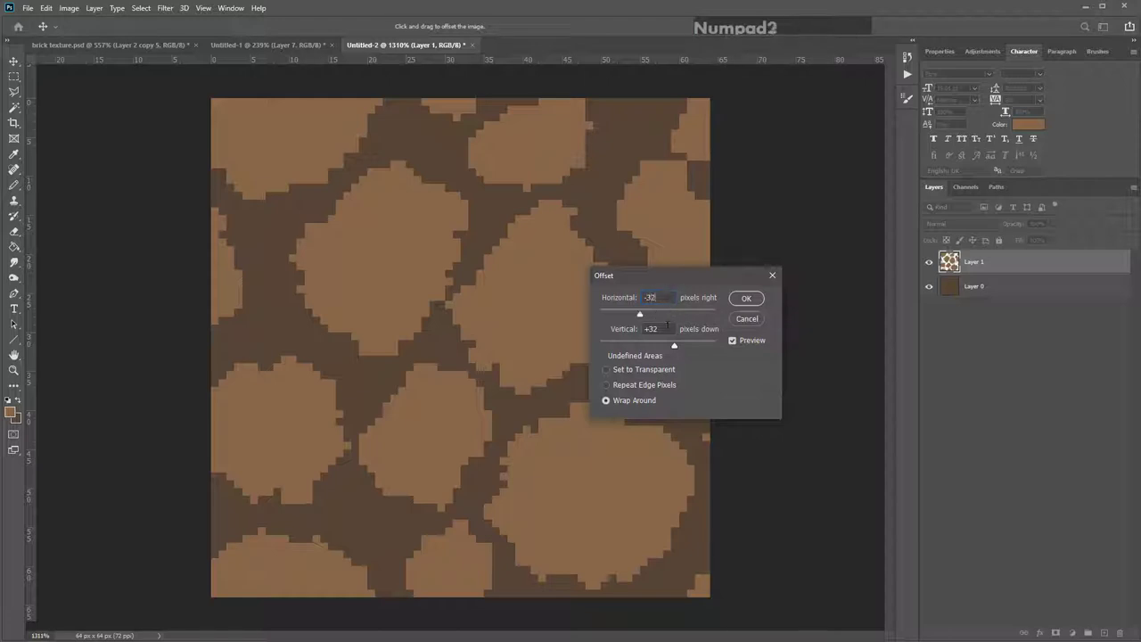
pyautogui.click(655, 328)
pyautogui.write('-32')
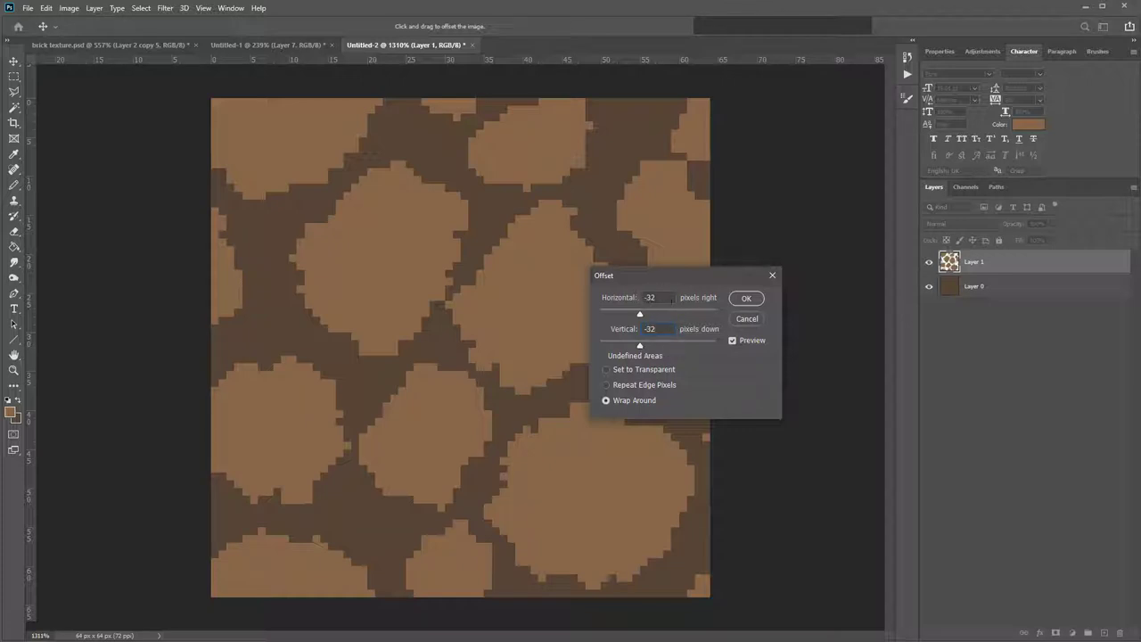
pyautogui.click(749, 301)
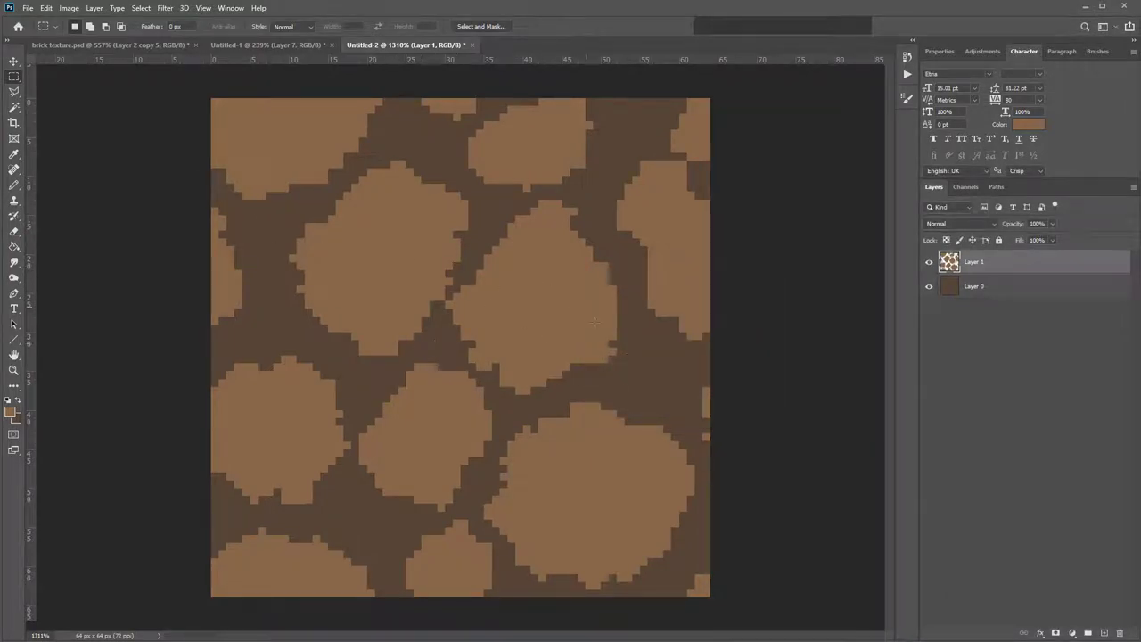
# - Pencil extensions onto the clods: widen the upper left-edge and top ones and enlarge the central one's lower right corner
pyautogui.click(15, 182)
pyautogui.moveTo(214, 326)
pyautogui.mouseDown()
pyautogui.moveTo(256, 278)
pyautogui.moveTo(235, 249)
pyautogui.moveTo(255, 314)
pyautogui.moveTo(260, 274)
pyautogui.mouseUp()
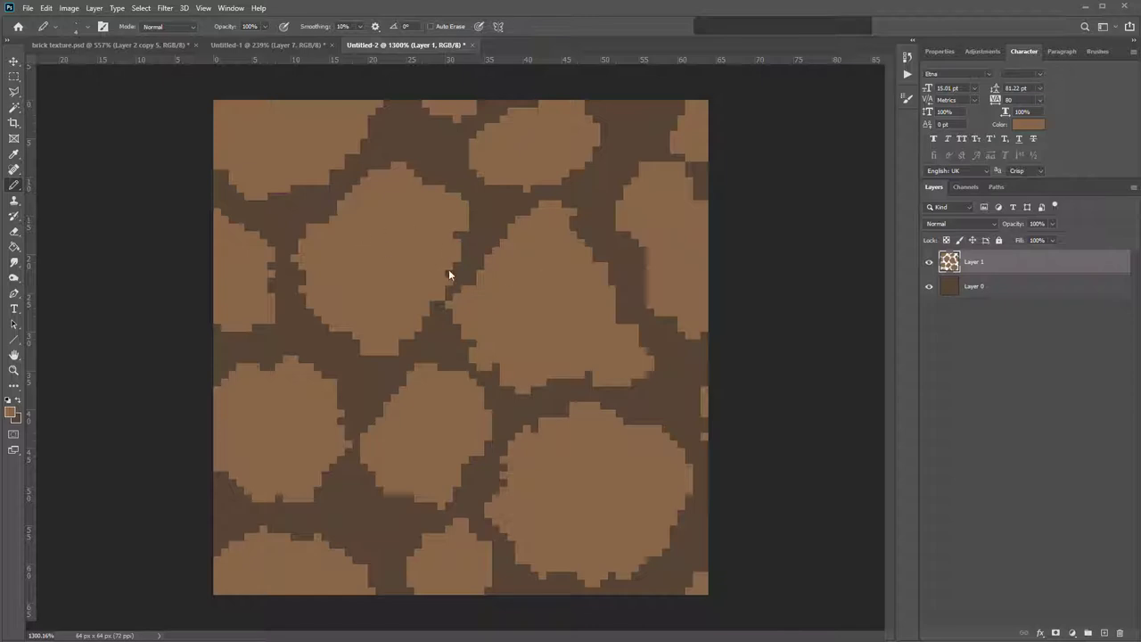
# - Examine the surface shading of the bricks in brick texture.psd up close as reference, and return to Untitled-2
pyautogui.click(153, 45)
pyautogui.keyDown('alt'); pyautogui.scroll(5, 497, 379); pyautogui.keyUp('alt')
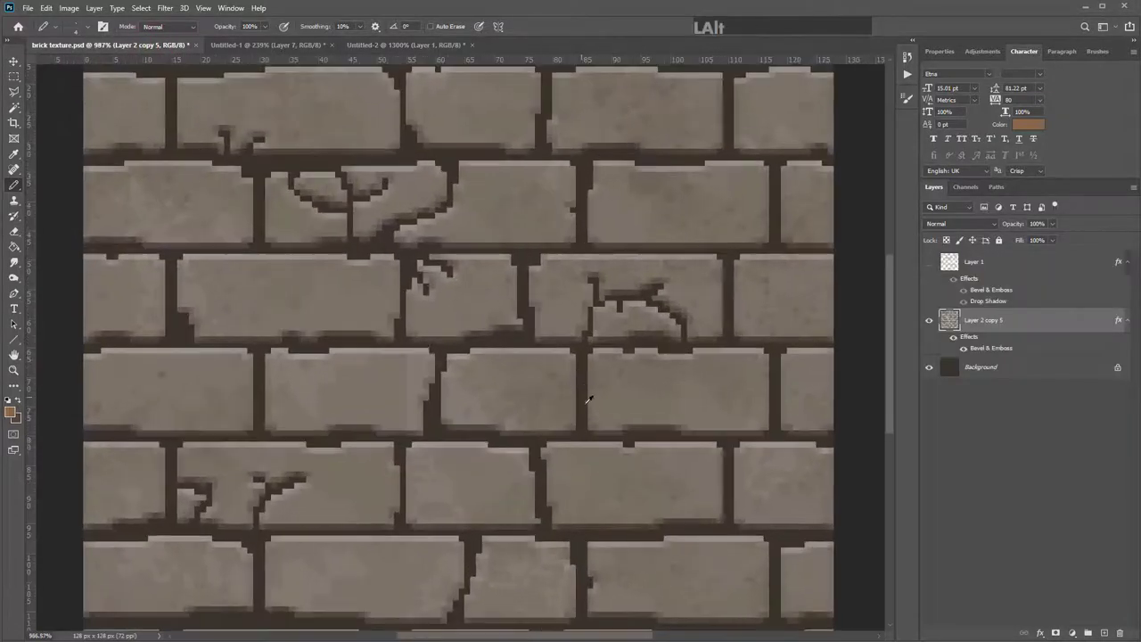
pyautogui.keyDown('alt'); pyautogui.scroll(2, 496, 379); pyautogui.keyUp('alt')
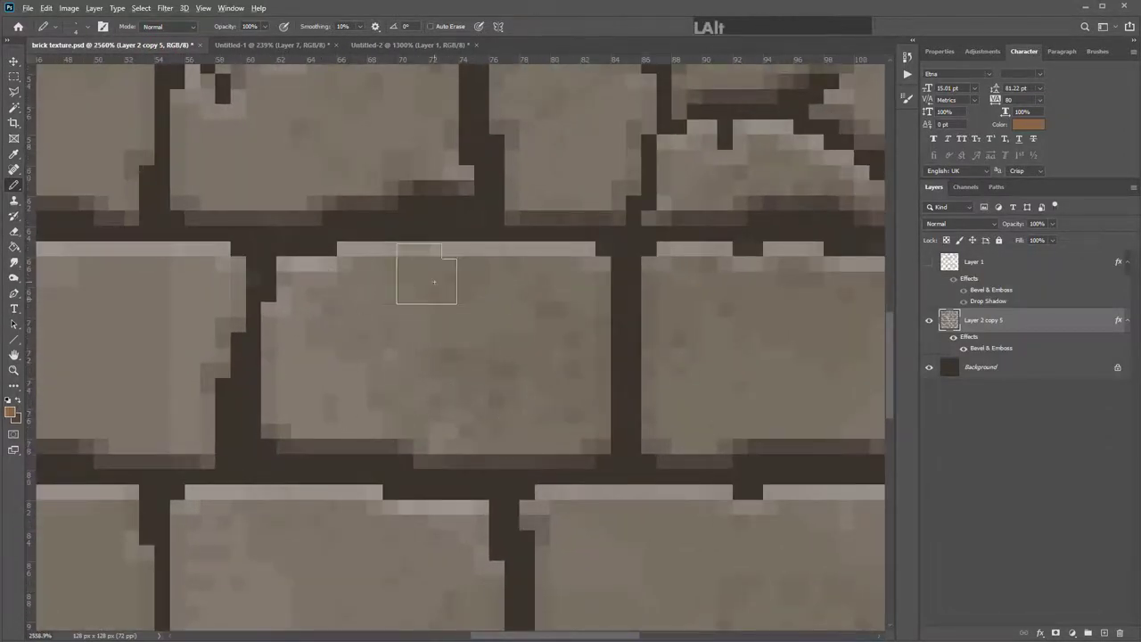
pyautogui.keyDown('alt'); pyautogui.scroll(-3, 514, 370); pyautogui.keyUp('alt')
pyautogui.keyDown('alt'); pyautogui.scroll(2, 514, 370); pyautogui.keyUp('alt')
pyautogui.keyDown('alt'); pyautogui.scroll(-5, 509, 369); pyautogui.keyUp('alt')
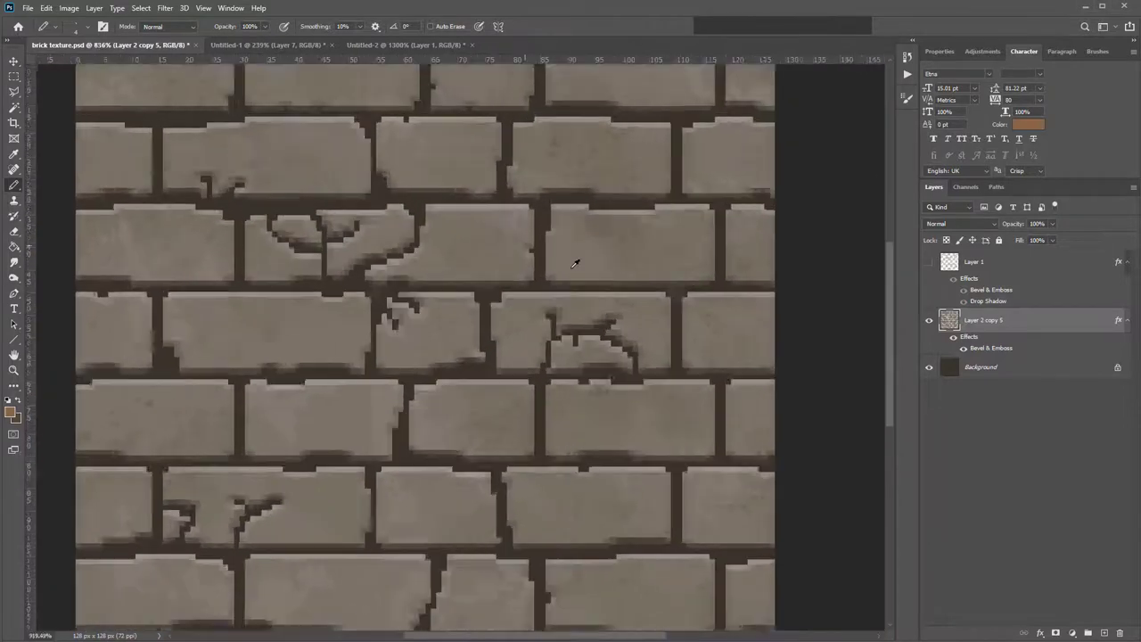
pyautogui.keyDown('alt'); pyautogui.scroll(3, 387, 324); pyautogui.keyUp('alt')
pyautogui.keyDown('alt'); pyautogui.scroll(-4, 387, 323); pyautogui.keyUp('alt')
pyautogui.keyDown('alt'); pyautogui.scroll(2, 255, 458); pyautogui.keyUp('alt')
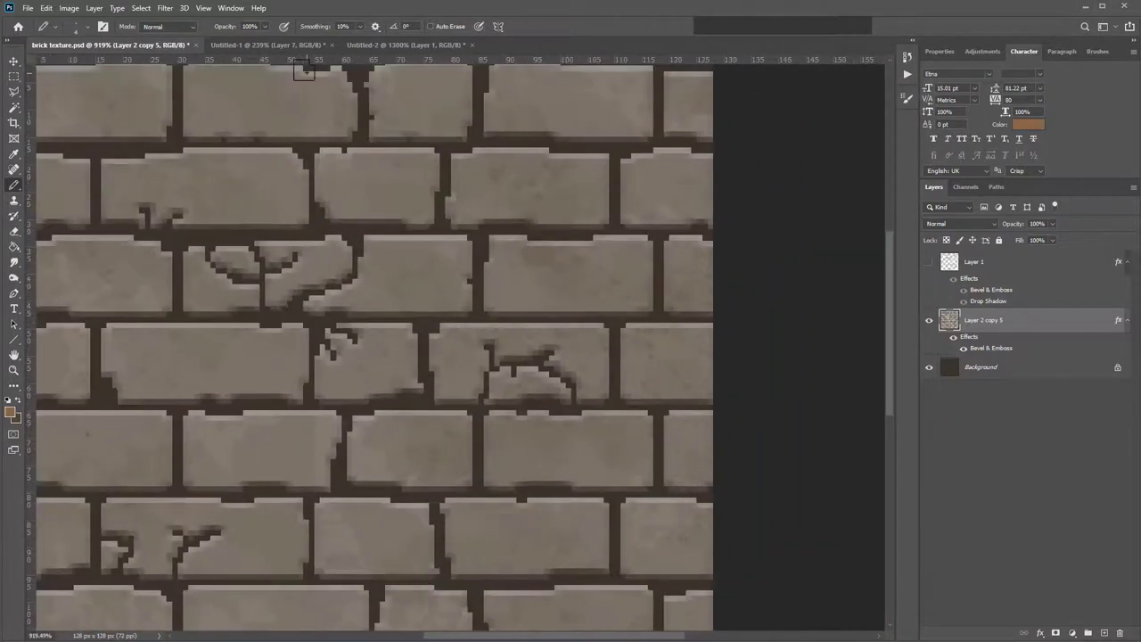
pyautogui.click(375, 46)
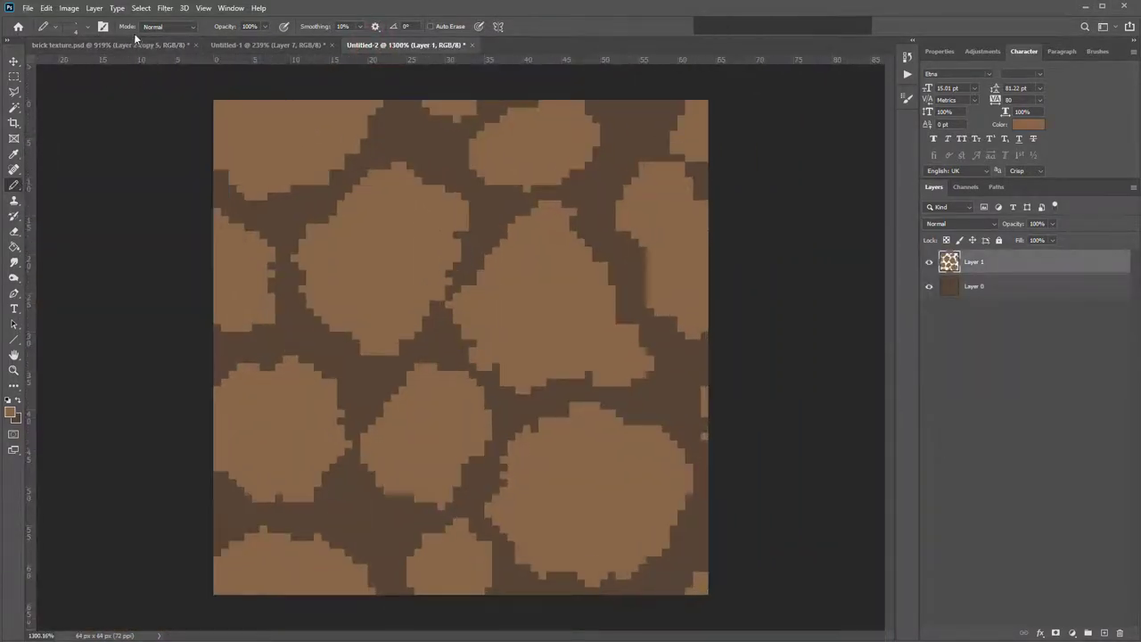
# - Enable Scattering at 1000% for the pencil brush and shrink the brush to a tiny tip
pyautogui.click(103, 27)
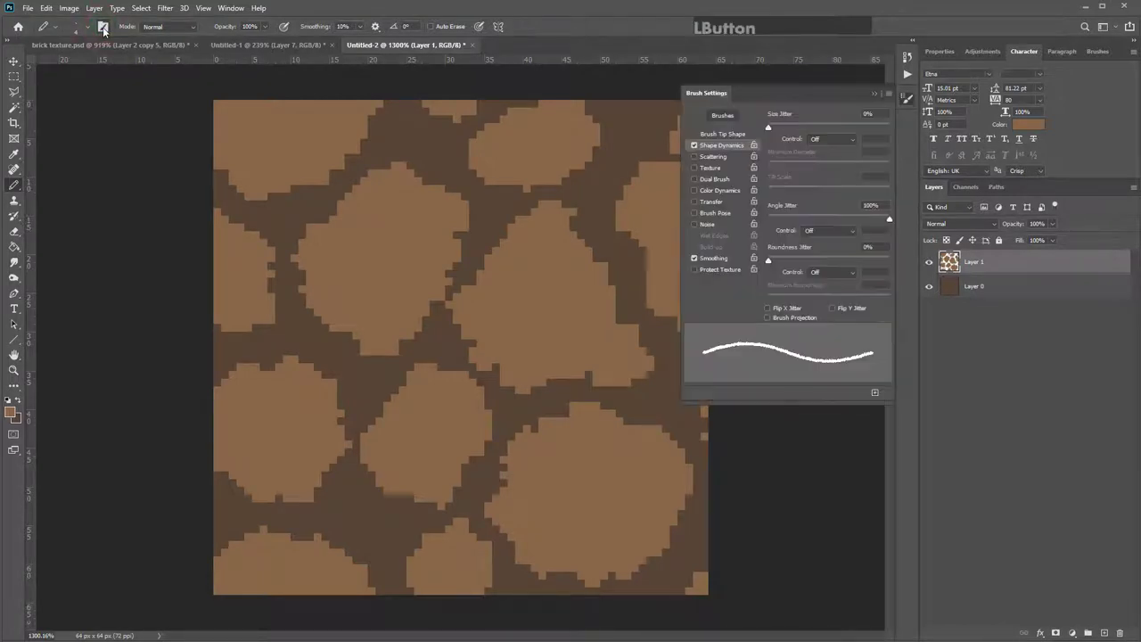
pyautogui.click(717, 156)
pyautogui.moveTo(776, 126); pyautogui.dragTo(913, 119)
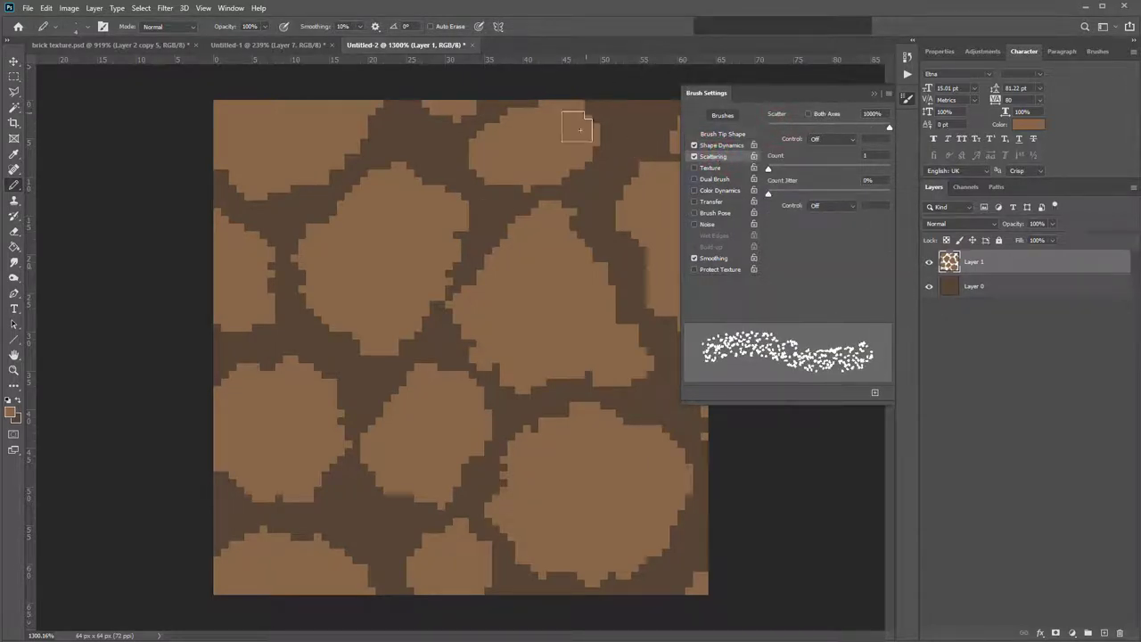
pyautogui.press('[')
pyautogui.press('[')
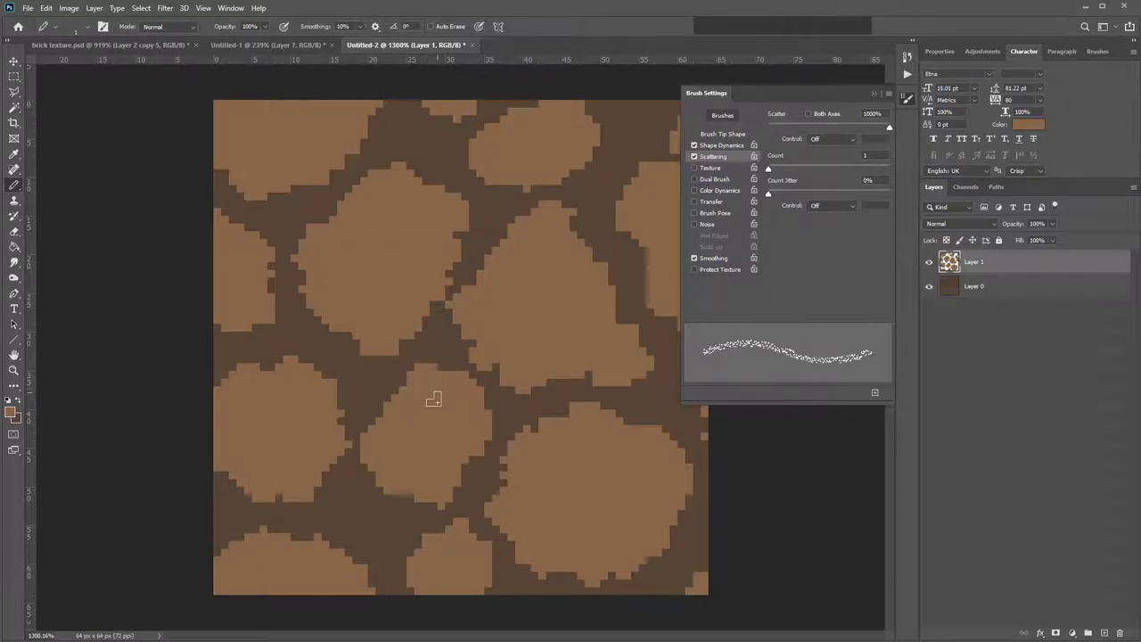
# - Try scattered pencil strokes across the clods in muted red 864747 and undo them
pyautogui.click(10, 411)
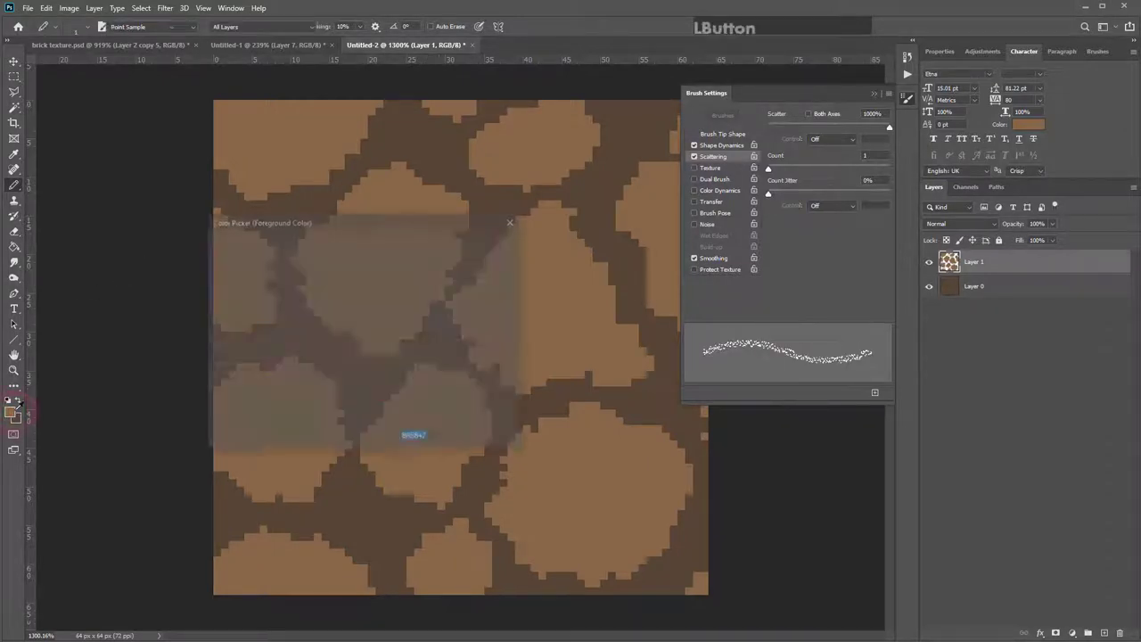
pyautogui.click(373, 388)
pyautogui.click(375, 398)
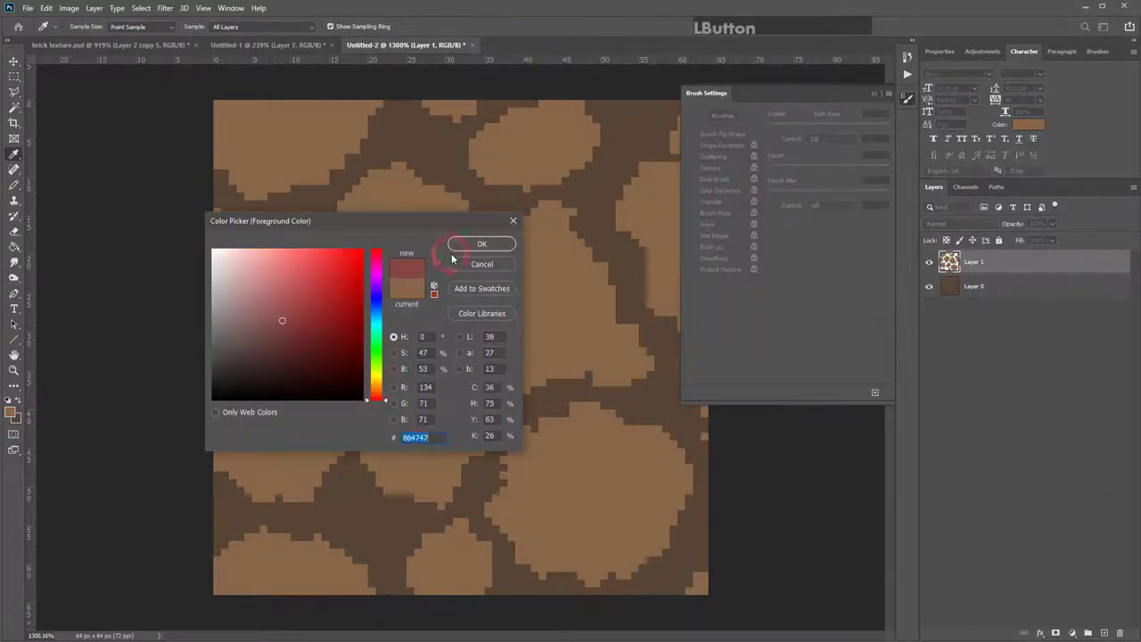
pyautogui.click(482, 244)
pyautogui.moveTo(464, 251)
pyautogui.mouseDown()
pyautogui.moveTo(287, 520)
pyautogui.moveTo(301, 324)
pyautogui.moveTo(479, 326)
pyautogui.moveTo(305, 204)
pyautogui.mouseUp()
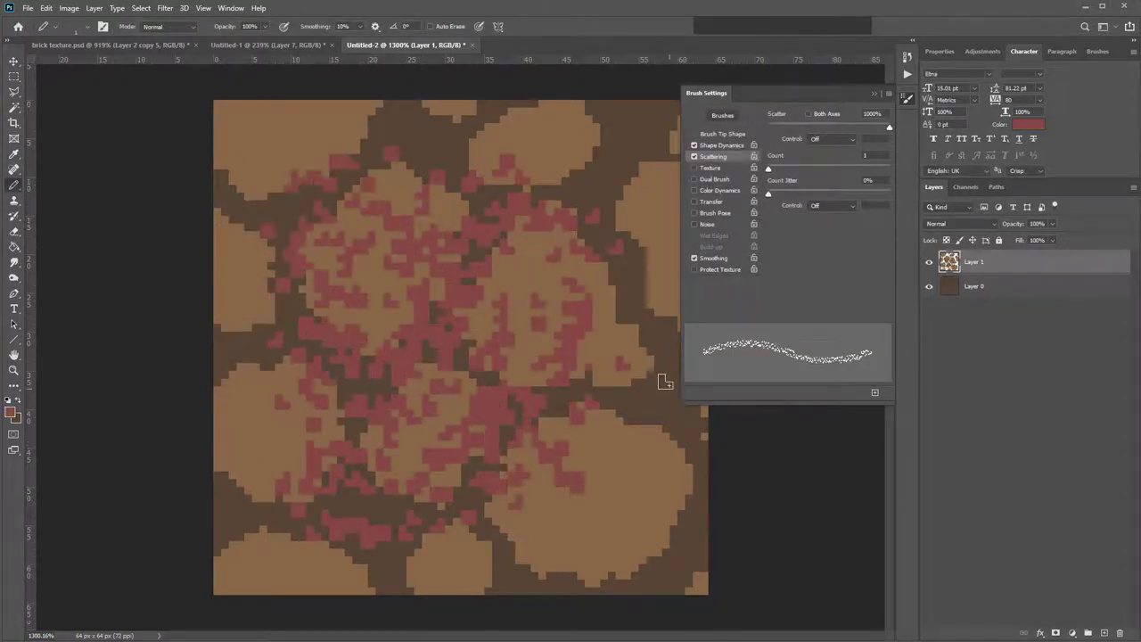
pyautogui.hotkey('ctrl', 'z')
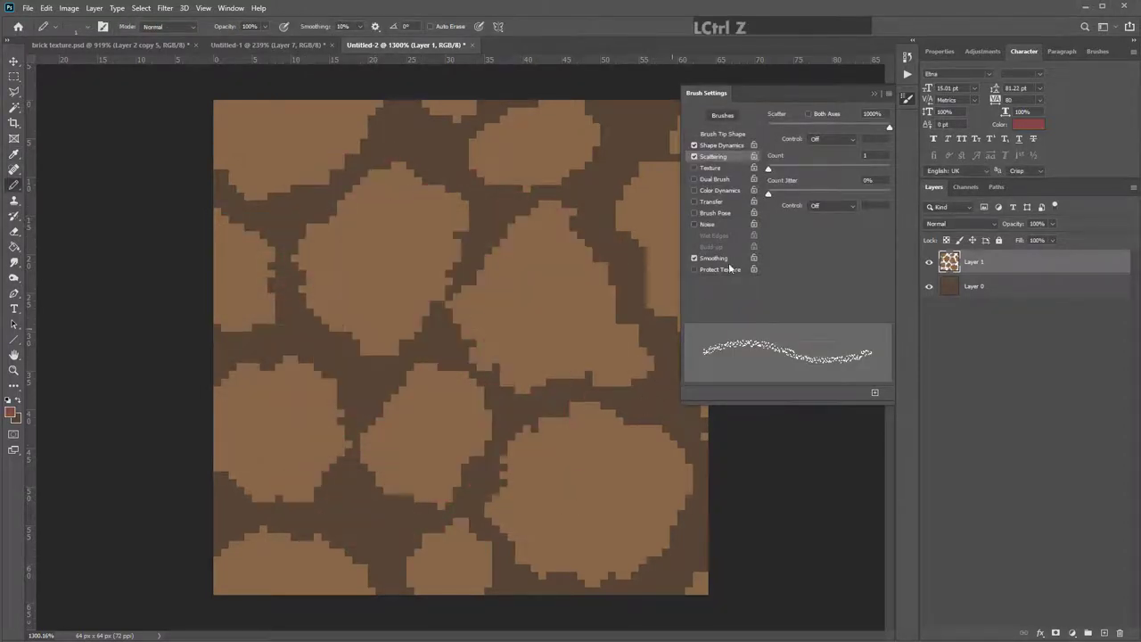
# - Lock the transparent pixels of Layer 1 and try scattered red strokes over the clods, undoing them
pyautogui.click(874, 93)
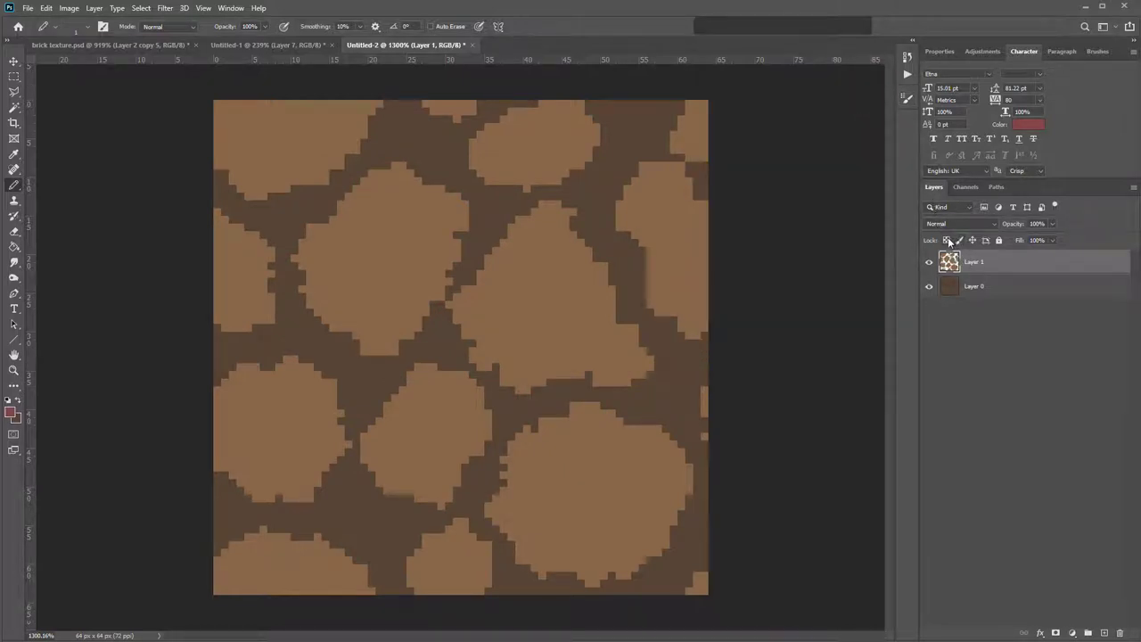
pyautogui.click(948, 239)
pyautogui.moveTo(446, 275)
pyautogui.mouseDown()
pyautogui.moveTo(540, 293)
pyautogui.moveTo(560, 284)
pyautogui.mouseUp()
pyautogui.moveTo(448, 399)
pyautogui.mouseDown()
pyautogui.moveTo(502, 377)
pyautogui.moveTo(374, 400)
pyautogui.moveTo(601, 252)
pyautogui.moveTo(372, 345)
pyautogui.moveTo(400, 344)
pyautogui.moveTo(247, 300)
pyautogui.moveTo(565, 437)
pyautogui.moveTo(384, 445)
pyautogui.mouseUp()
pyautogui.hotkey('ctrl', 'z')
# - Sample the clod brown 866847, swap the dark brown in as the foreground colour, and set the pencil opacity to 25%
pyautogui.click(11, 411)
pyautogui.click(294, 477)
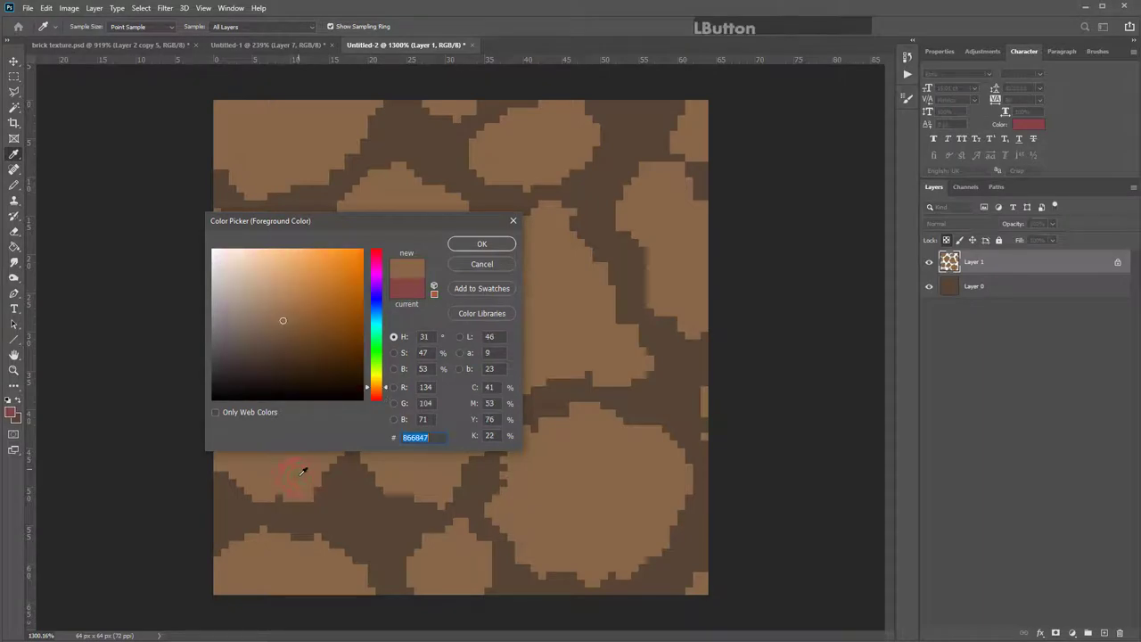
pyautogui.click(477, 245)
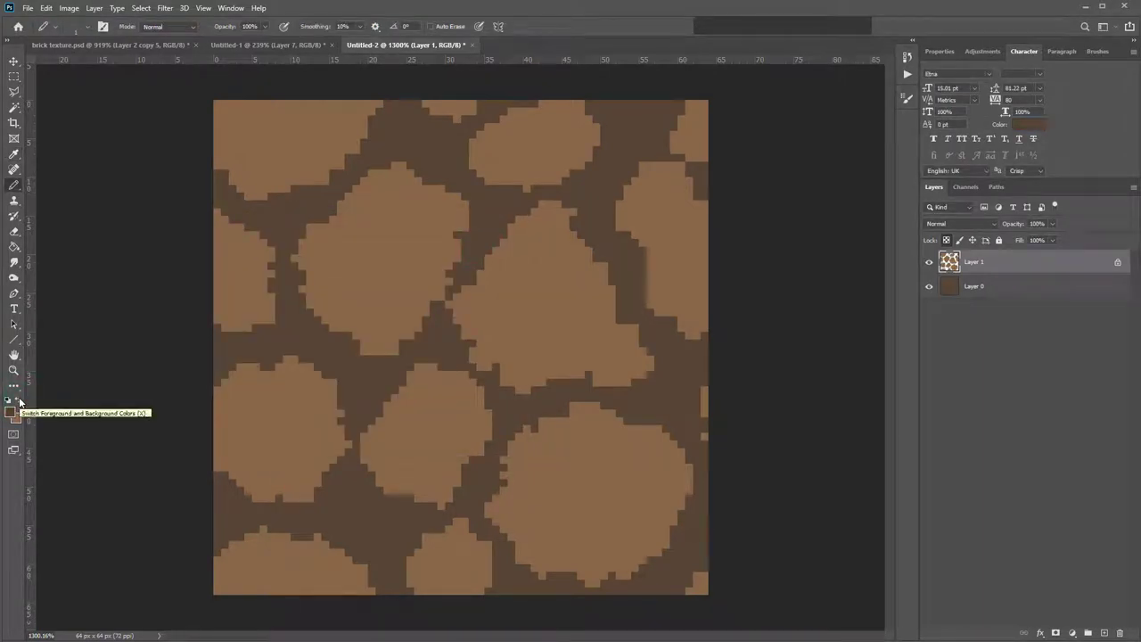
pyautogui.click(263, 26)
pyautogui.moveTo(265, 39); pyautogui.dragTo(224, 40)
# - Scatter translucent dark brown specks over the central clods and the clod in the canvas's upper left corner
pyautogui.click(369, 196)
pyautogui.moveTo(410, 383); pyautogui.dragTo(446, 445)
pyautogui.moveTo(472, 317); pyautogui.dragTo(526, 338)
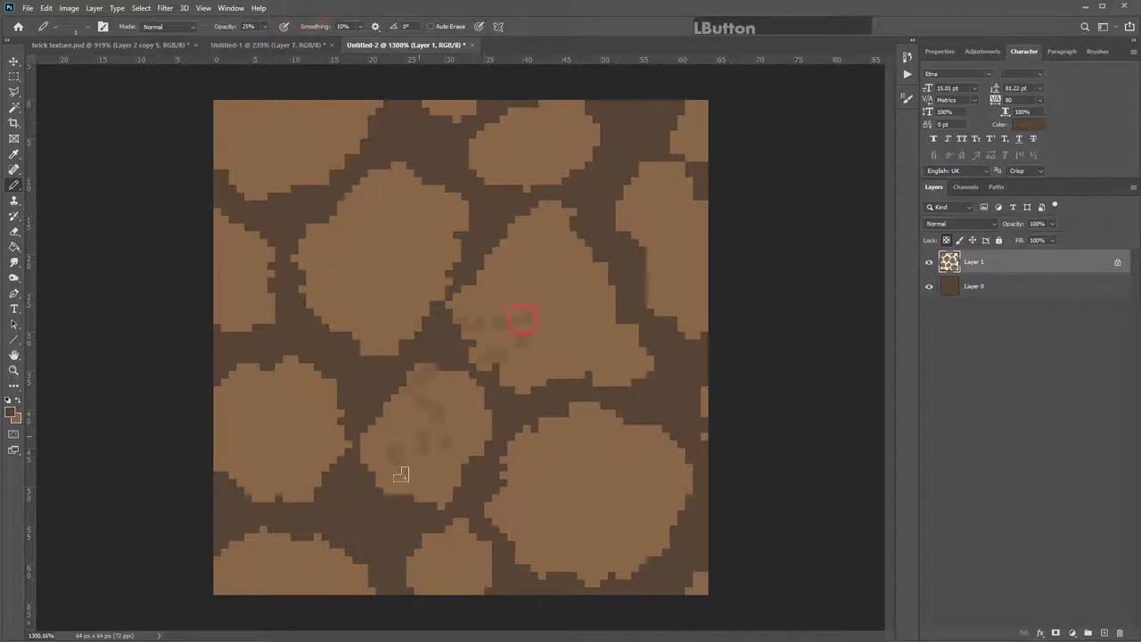
pyautogui.moveTo(338, 299)
pyautogui.mouseDown()
pyautogui.moveTo(381, 352)
pyautogui.moveTo(375, 277)
pyautogui.mouseUp()
pyautogui.moveTo(472, 169); pyautogui.dragTo(414, 189)
pyautogui.moveTo(414, 189)
pyautogui.mouseDown()
pyautogui.moveTo(315, 237)
pyautogui.moveTo(272, 163)
pyautogui.mouseUp()
pyautogui.moveTo(272, 163); pyautogui.dragTo(265, 132)
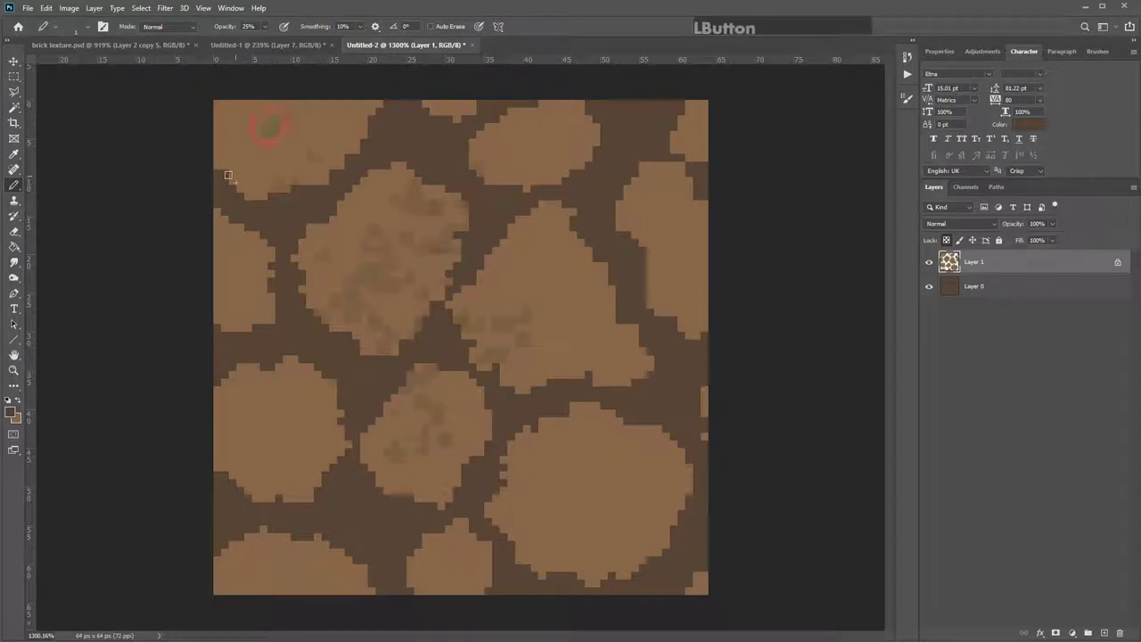
# - Scatter dark brown specks over the remaining clods, including the large lower right one and the partial ones at the edges
pyautogui.moveTo(307, 446); pyautogui.dragTo(668, 244)
pyautogui.moveTo(669, 244)
pyautogui.mouseDown()
pyautogui.moveTo(514, 515)
pyautogui.moveTo(540, 435)
pyautogui.mouseUp()
pyautogui.moveTo(445, 583)
pyautogui.mouseDown()
pyautogui.moveTo(437, 554)
pyautogui.moveTo(597, 314)
pyautogui.moveTo(668, 160)
pyautogui.moveTo(522, 104)
pyautogui.moveTo(536, 377)
pyautogui.moveTo(526, 163)
pyautogui.moveTo(562, 94)
pyautogui.moveTo(527, 87)
pyautogui.moveTo(437, 109)
pyautogui.mouseUp()
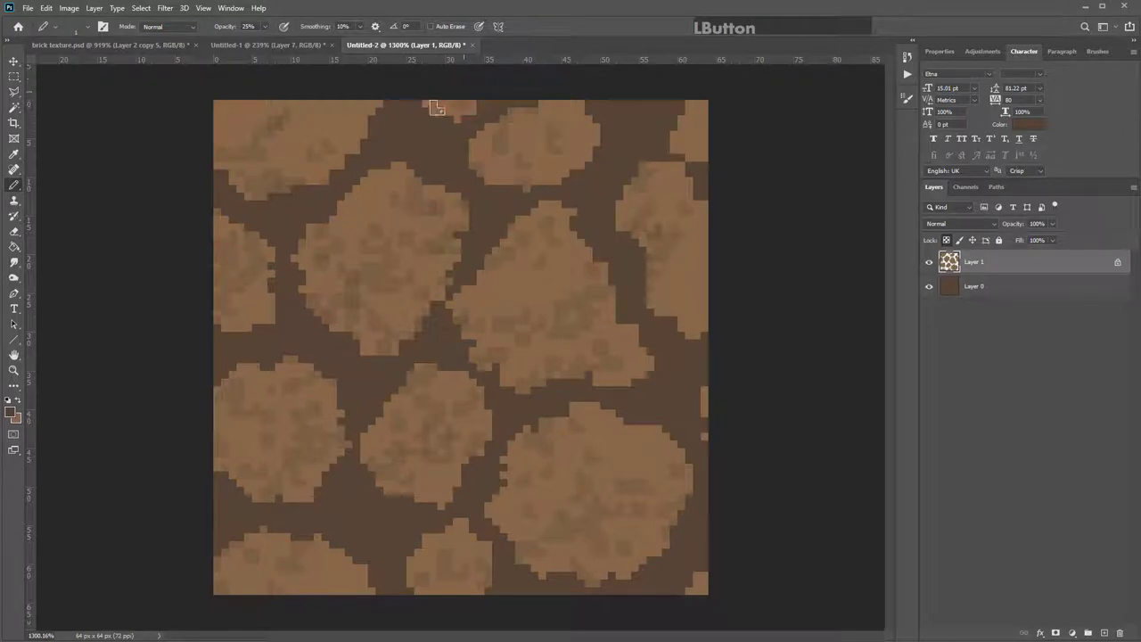
pyautogui.click(686, 127)
pyautogui.click(697, 389)
# - Shade patches of the clods in dark brown at 25% opacity with a much larger grunge brush
pyautogui.moveTo(706, 580)
pyautogui.mouseDown()
pyautogui.moveTo(543, 538)
pyautogui.moveTo(491, 313)
pyautogui.moveTo(348, 402)
pyautogui.moveTo(462, 367)
pyautogui.moveTo(484, 326)
pyautogui.moveTo(509, 318)
pyautogui.moveTo(479, 311)
pyautogui.mouseUp()
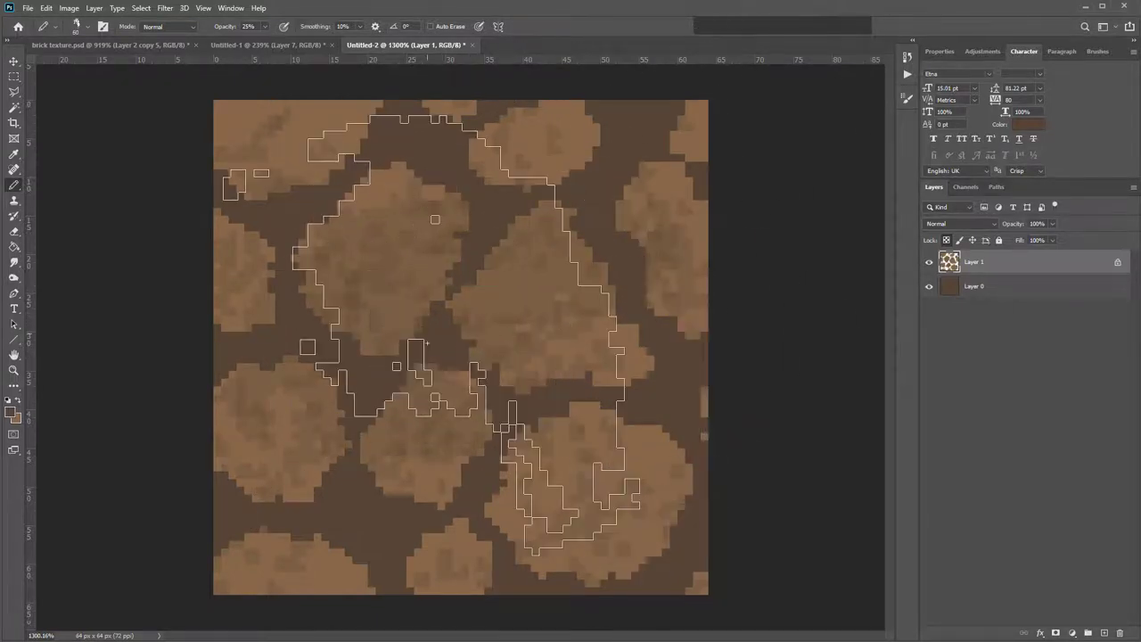
pyautogui.scroll(-2, 417, 343)
pyautogui.moveTo(417, 343)
pyautogui.mouseDown()
pyautogui.moveTo(364, 586)
pyautogui.moveTo(618, 186)
pyautogui.moveTo(365, 591)
pyautogui.mouseUp()
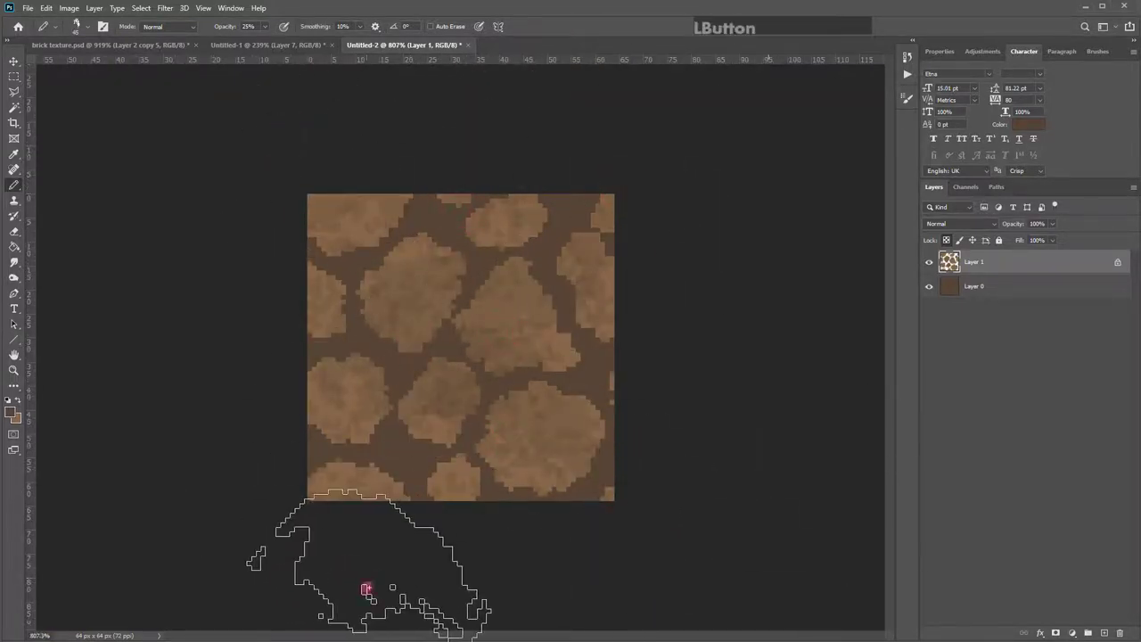
pyautogui.scroll(2, 365, 591)
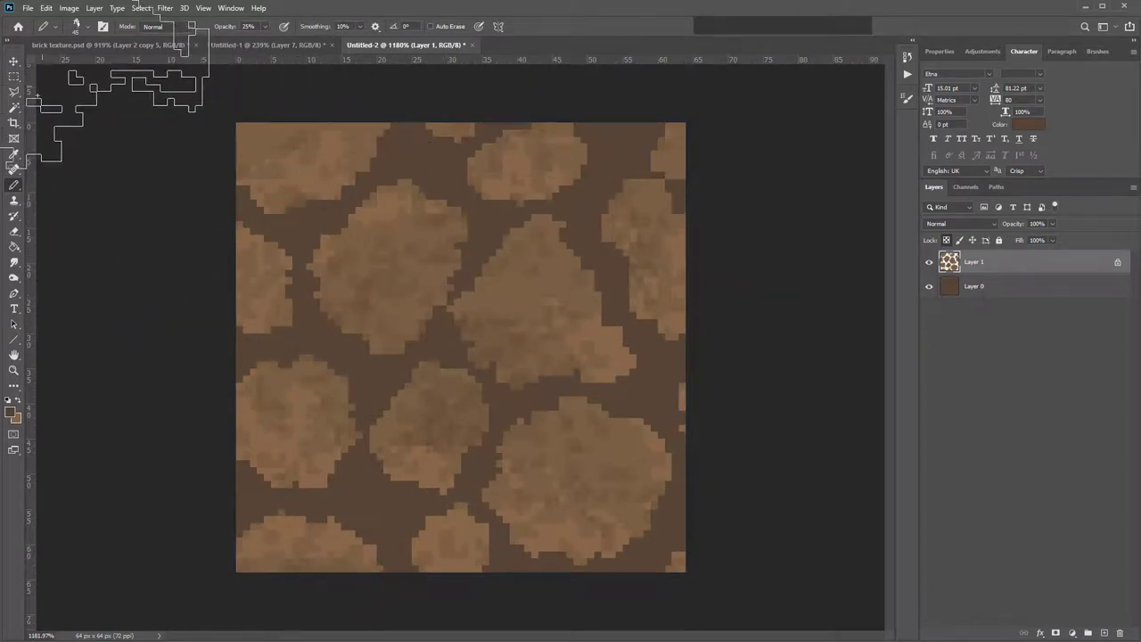
# - Switch to brick texture.psd, try erasing a notch into a brick on Layer 2 copy 5, and undo part of it
pyautogui.click(116, 44)
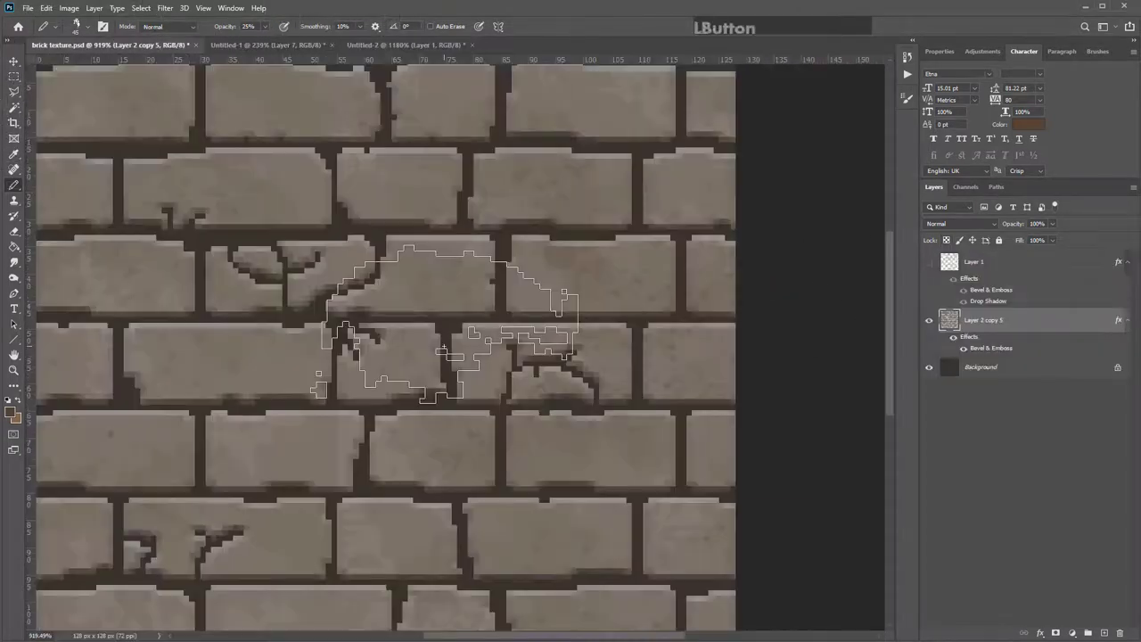
pyautogui.press('e')
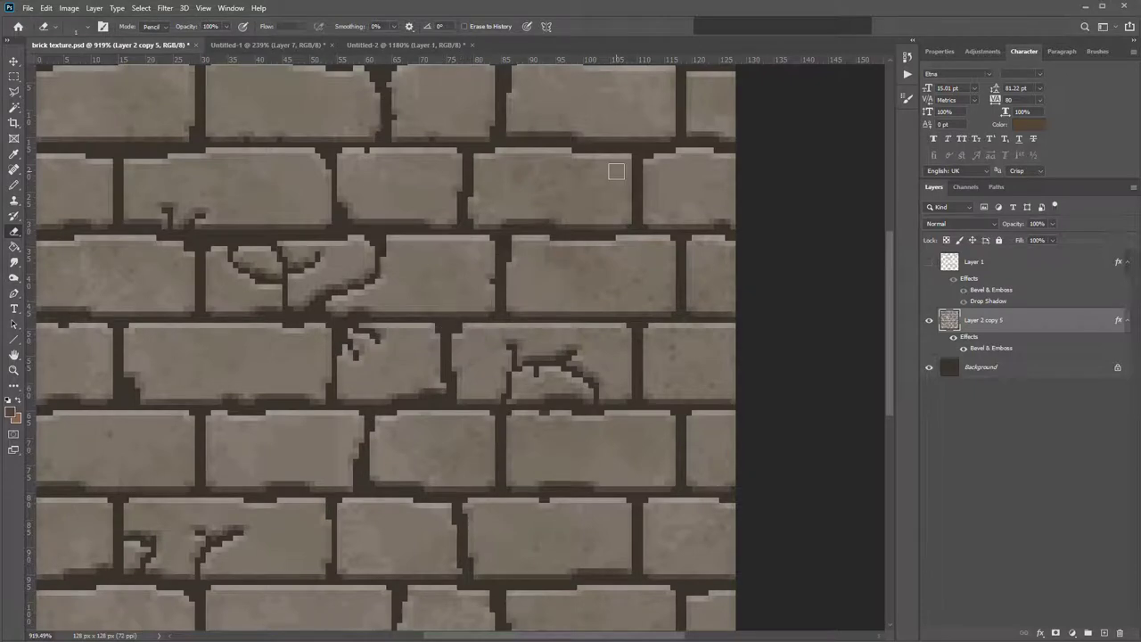
pyautogui.scroll(3, 603, 190)
pyautogui.moveTo(600, 352)
pyautogui.mouseDown()
pyautogui.moveTo(565, 326)
pyautogui.moveTo(573, 334)
pyautogui.moveTo(647, 295)
pyautogui.moveTo(697, 228)
pyautogui.moveTo(611, 260)
pyautogui.mouseUp()
pyautogui.scroll(1, 588, 346)
pyautogui.hotkey('ctrl', 'z')
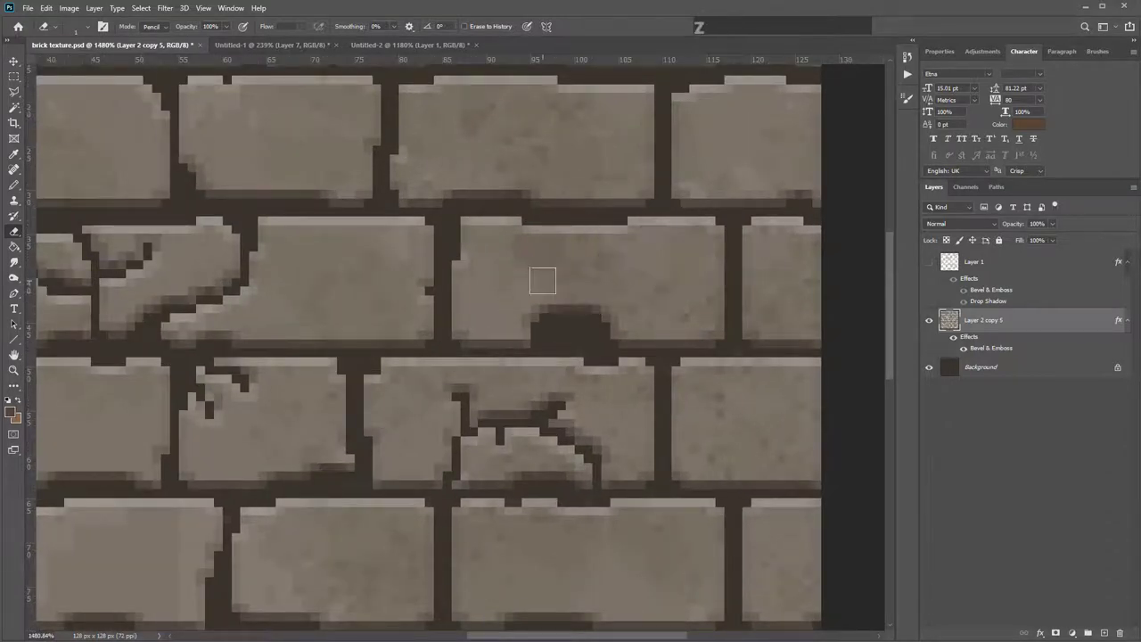
# - Try erasing larger areas across several bricks, undo all the erasures, and return to the Untitled-2 document
pyautogui.moveTo(543, 276)
pyautogui.mouseDown()
pyautogui.moveTo(669, 280)
pyautogui.moveTo(615, 234)
pyautogui.moveTo(517, 277)
pyautogui.moveTo(520, 311)
pyautogui.moveTo(556, 273)
pyautogui.moveTo(616, 300)
pyautogui.moveTo(579, 294)
pyautogui.mouseUp()
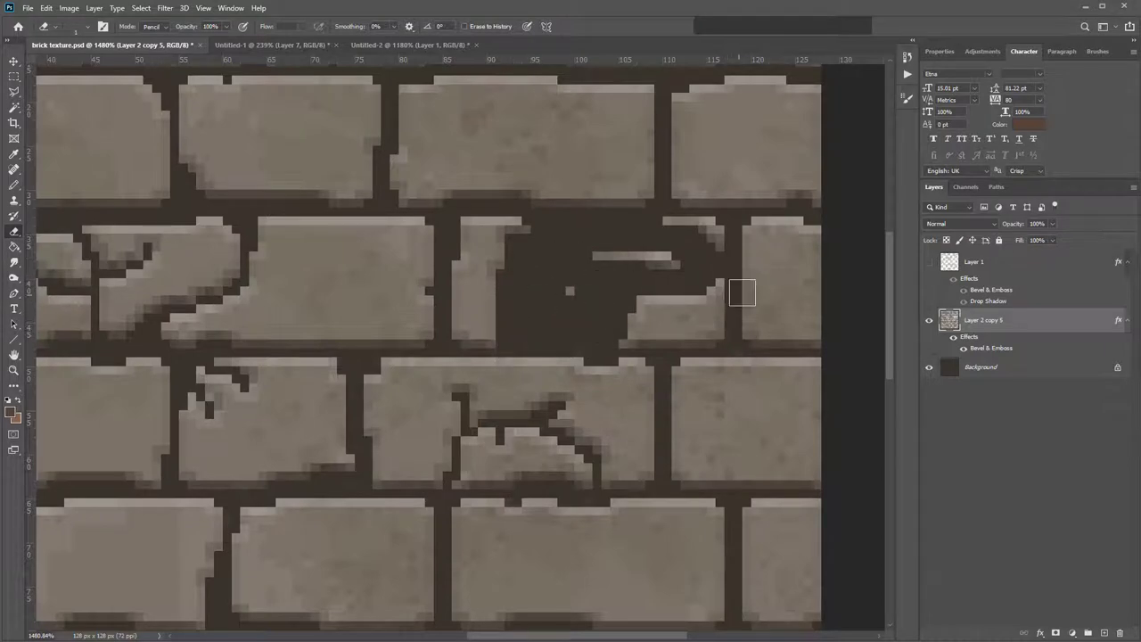
pyautogui.moveTo(633, 198); pyautogui.dragTo(446, 136)
pyautogui.moveTo(386, 192)
pyautogui.mouseDown()
pyautogui.moveTo(307, 472)
pyautogui.moveTo(650, 370)
pyautogui.mouseUp()
pyautogui.hotkey('ctrl', 'z')
pyautogui.hotkey('ctrl', 'z')
pyautogui.hotkey('ctrl', 'z')
pyautogui.click(410, 44)
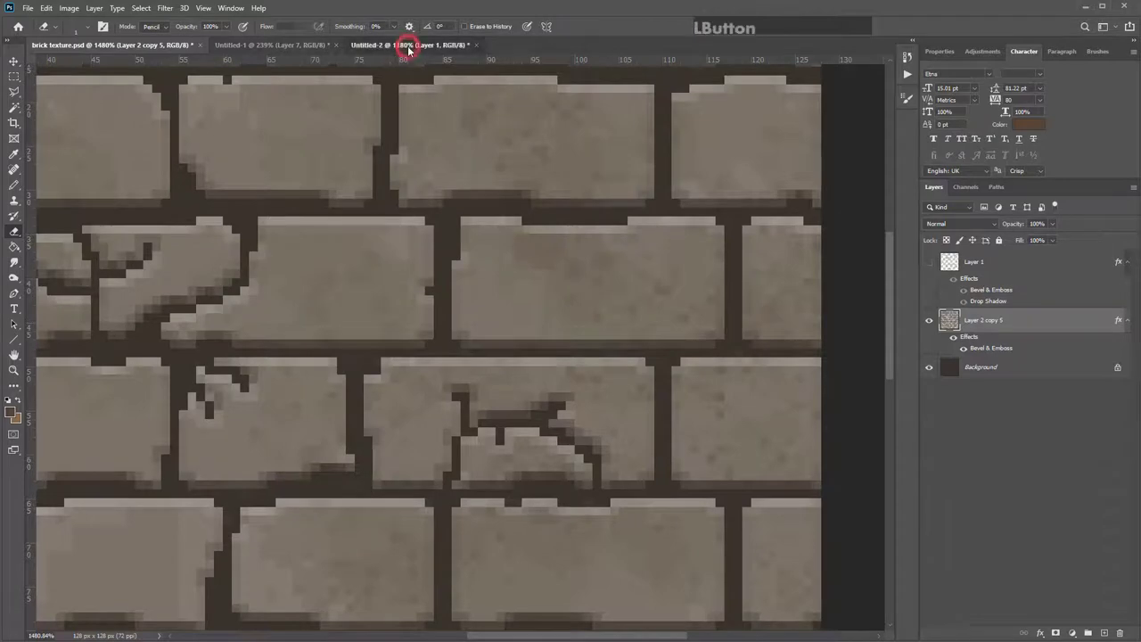
# - Open the layer style settings of the clod layer, Layer 1, and enable Bevel & Emboss
pyautogui.press('v')
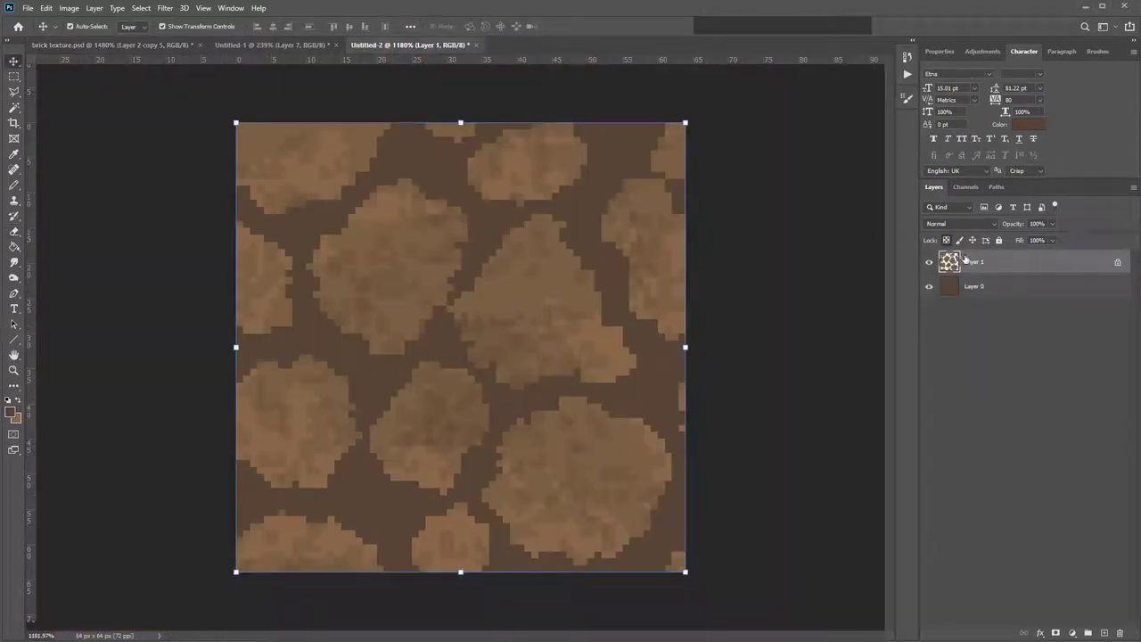
pyautogui.click(950, 263)
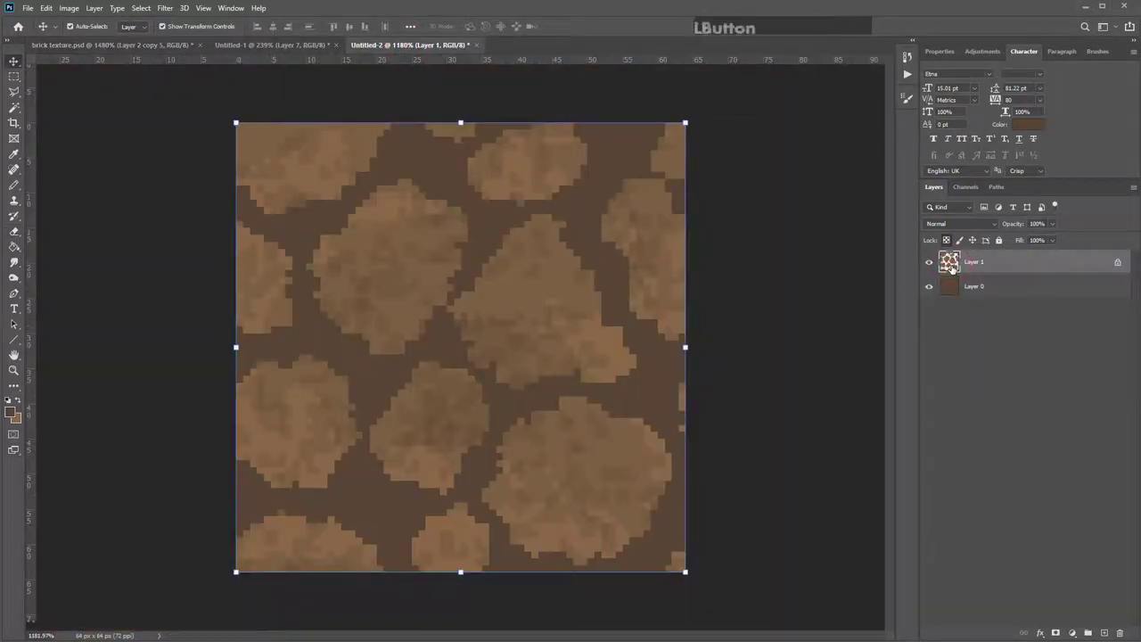
pyautogui.press('h')
pyautogui.doubleClick(950, 263)
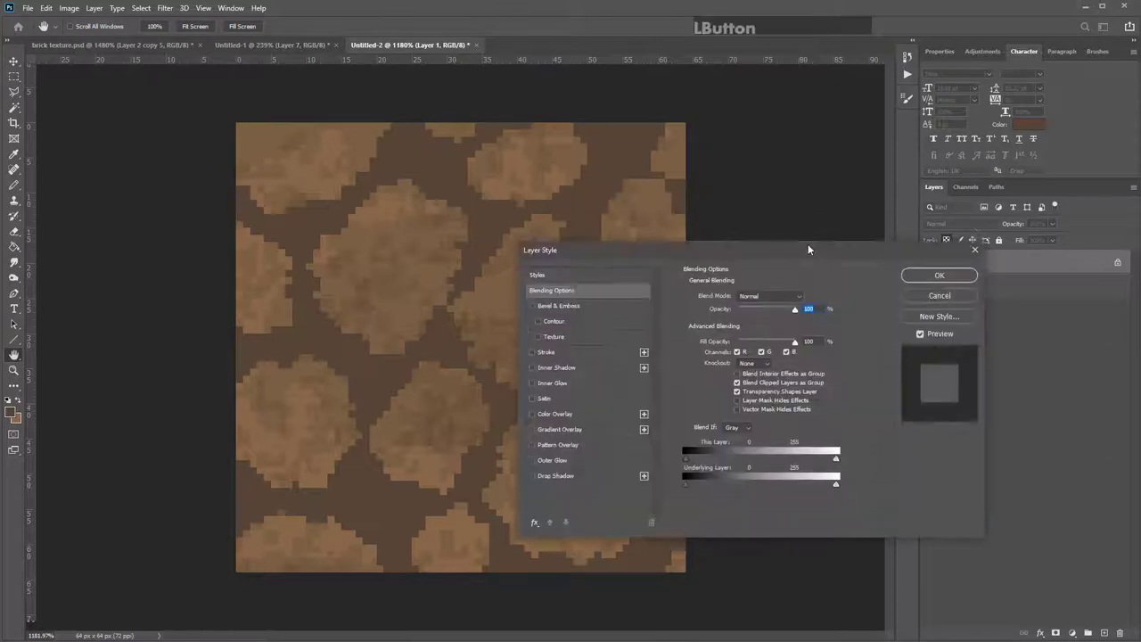
pyautogui.moveTo(807, 244); pyautogui.dragTo(792, 231)
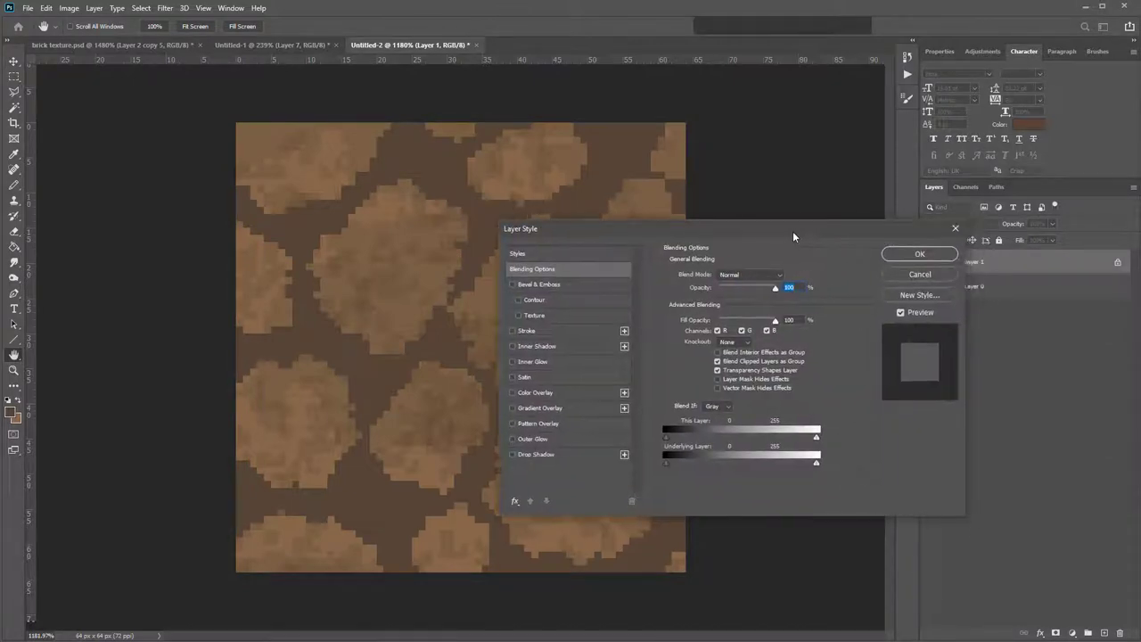
pyautogui.click(519, 282)
pyautogui.click(533, 283)
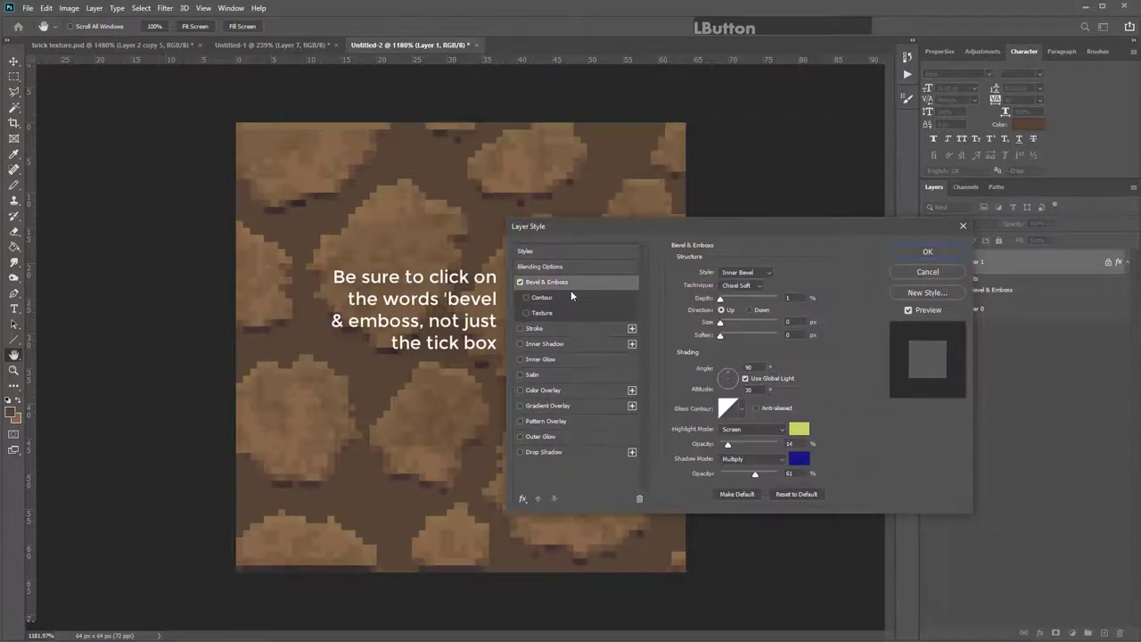
pyautogui.click(736, 231)
pyautogui.moveTo(752, 211); pyautogui.dragTo(779, 202)
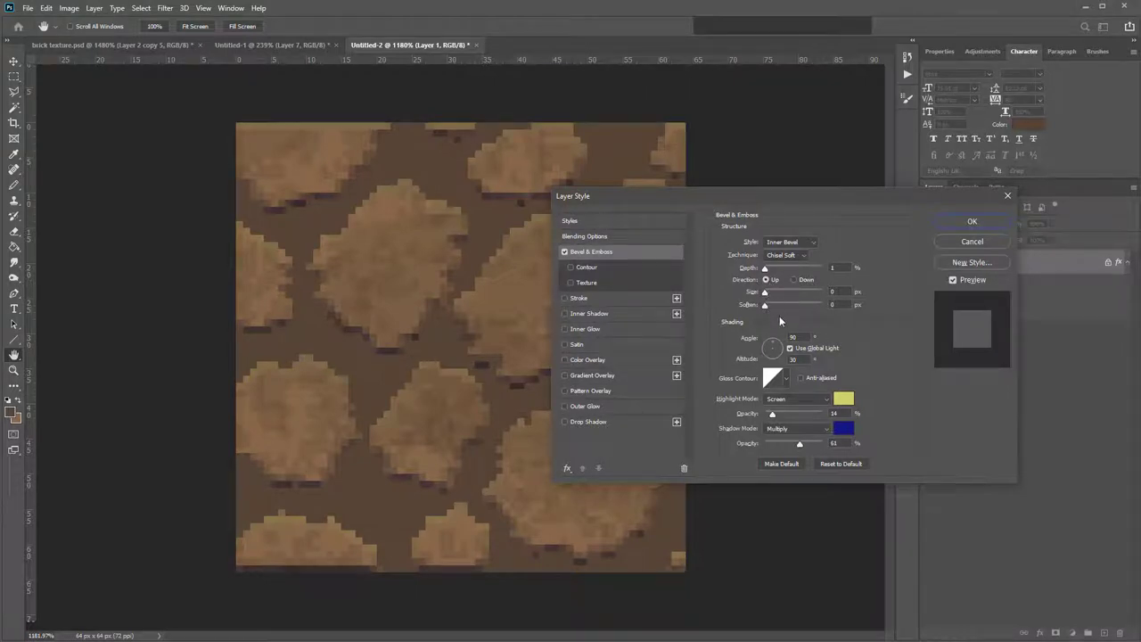
# - Set the bevel's lighting angle to 127°, check its highlight and shadow colours, and apply the layer style
pyautogui.click(771, 347)
pyautogui.doubleClick(788, 342)
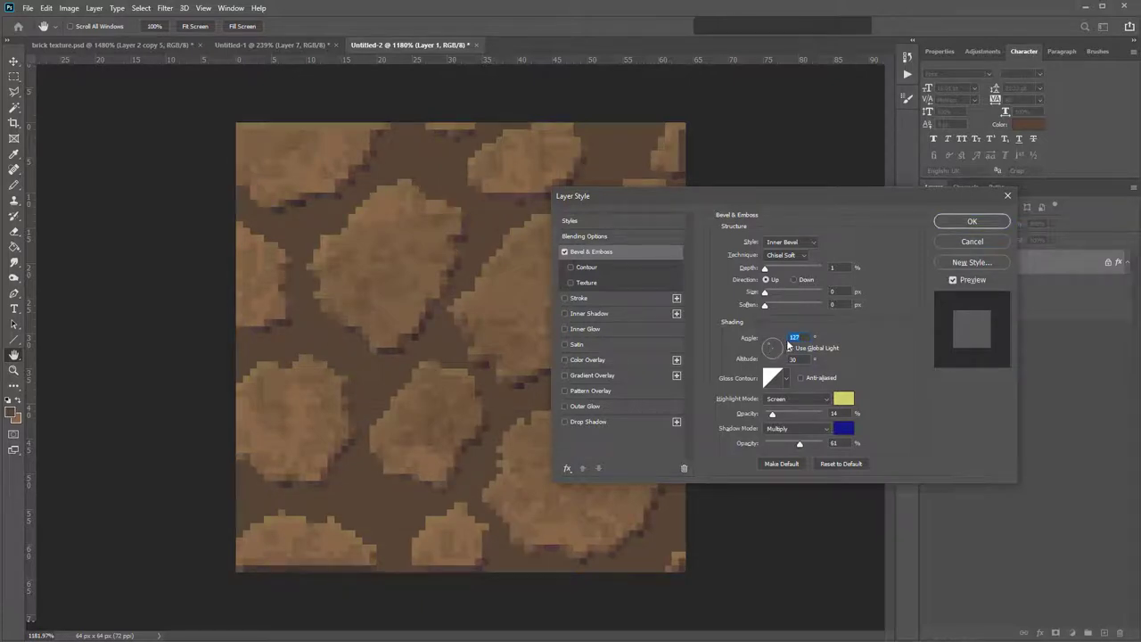
pyautogui.click(839, 401)
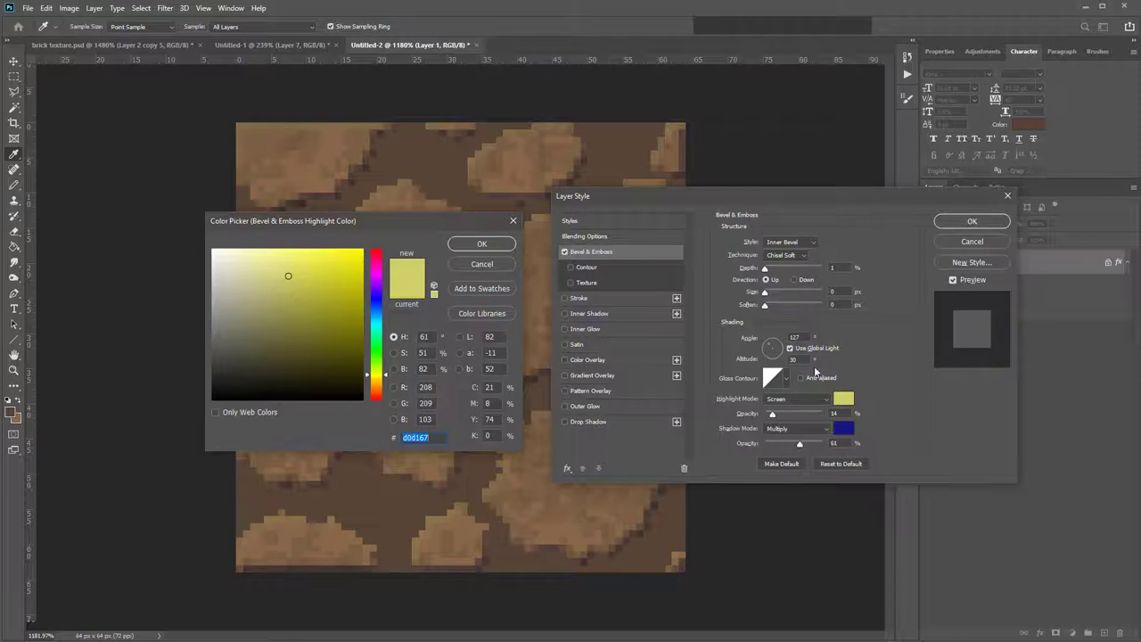
pyautogui.click(477, 248)
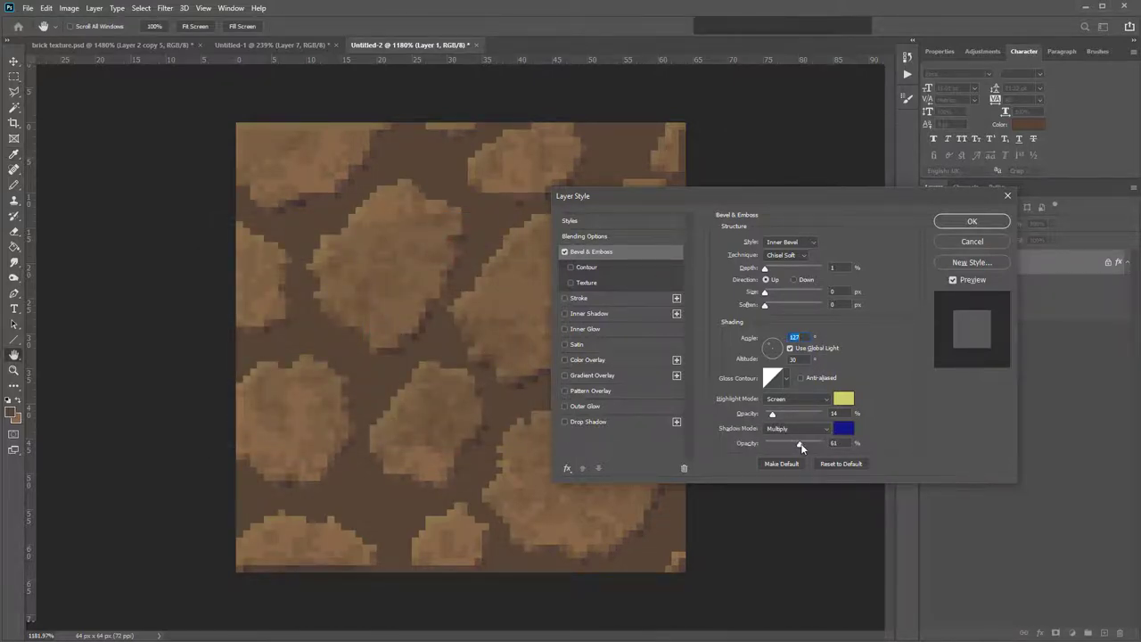
pyautogui.click(843, 430)
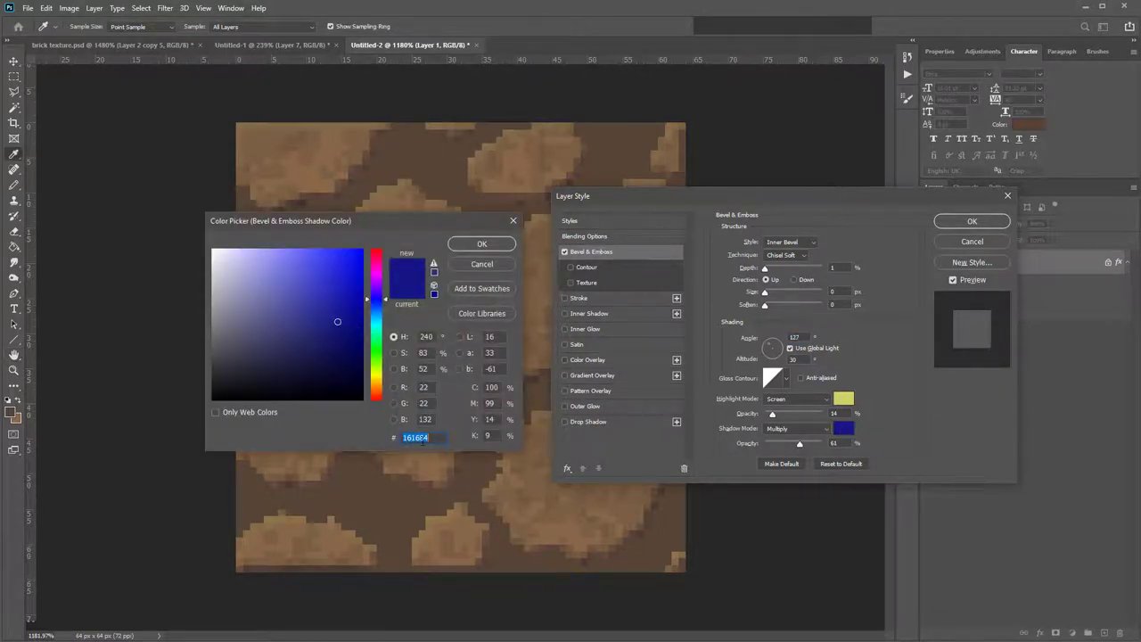
pyautogui.click(494, 244)
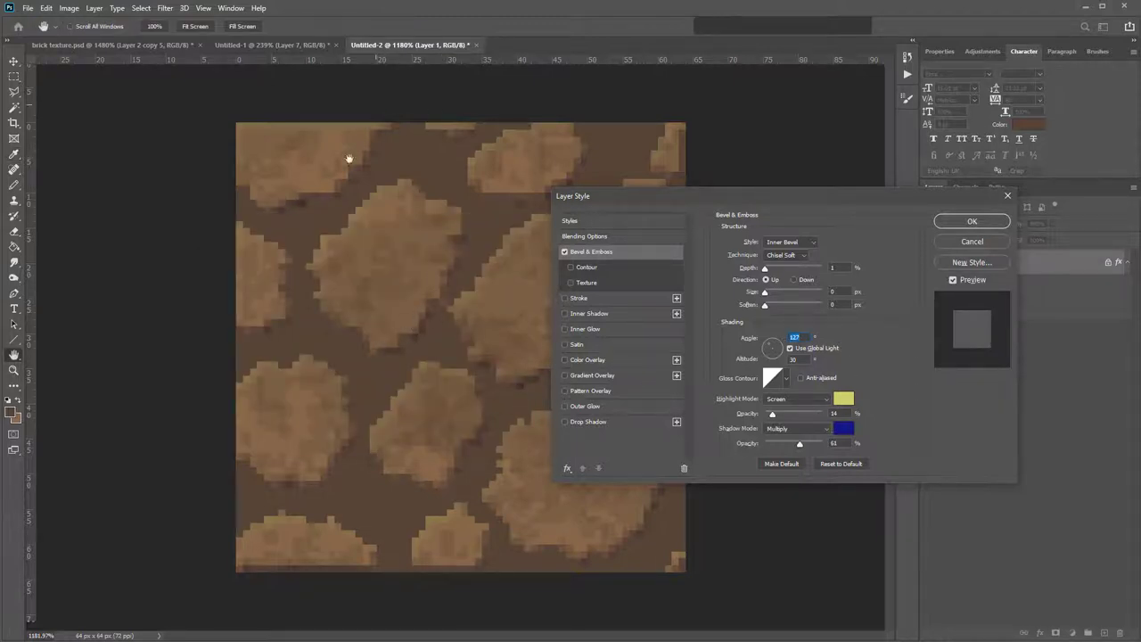
pyautogui.click(974, 224)
# - Select the background soil layer, Layer 0, and set the pencil's foreground colour to dark brown 3d342b
pyautogui.click(1024, 310)
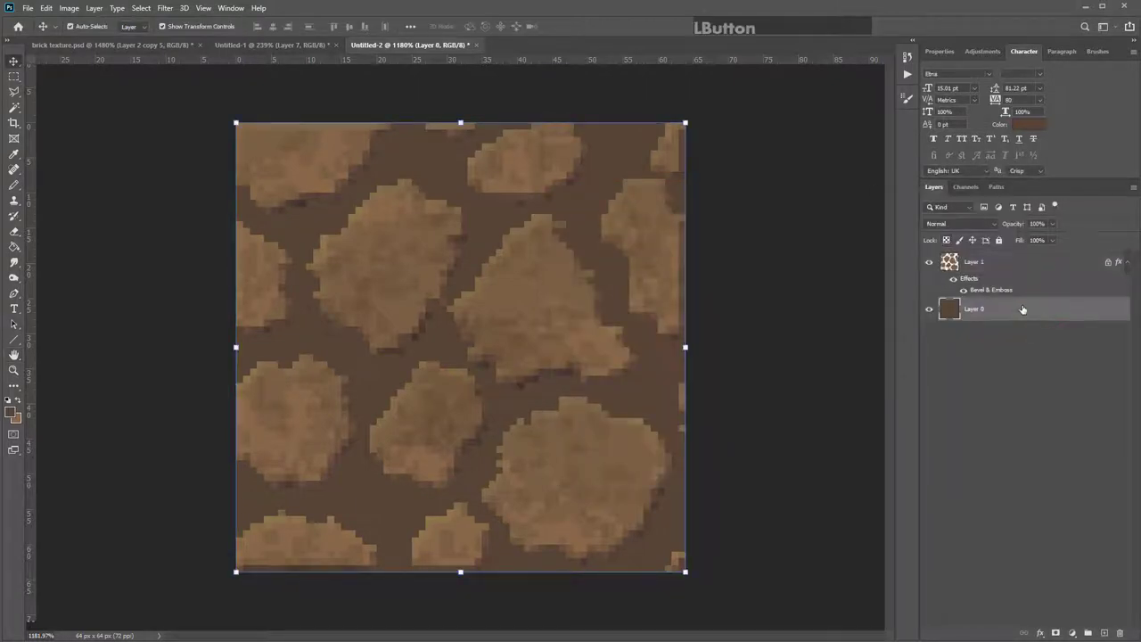
pyautogui.click(13, 184)
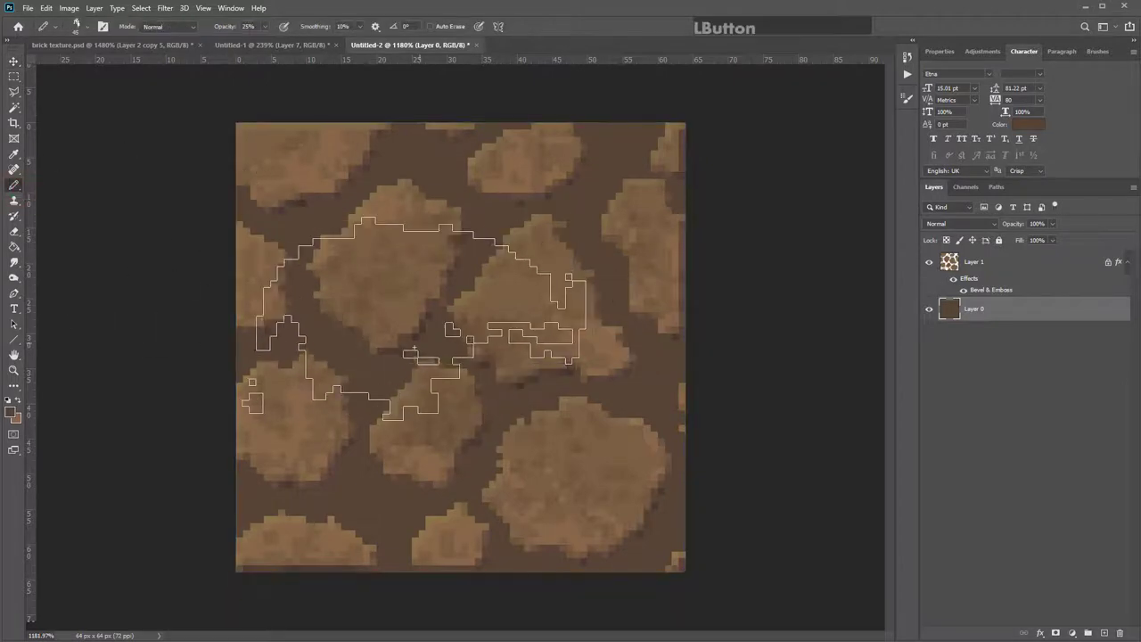
pyautogui.click(14, 416)
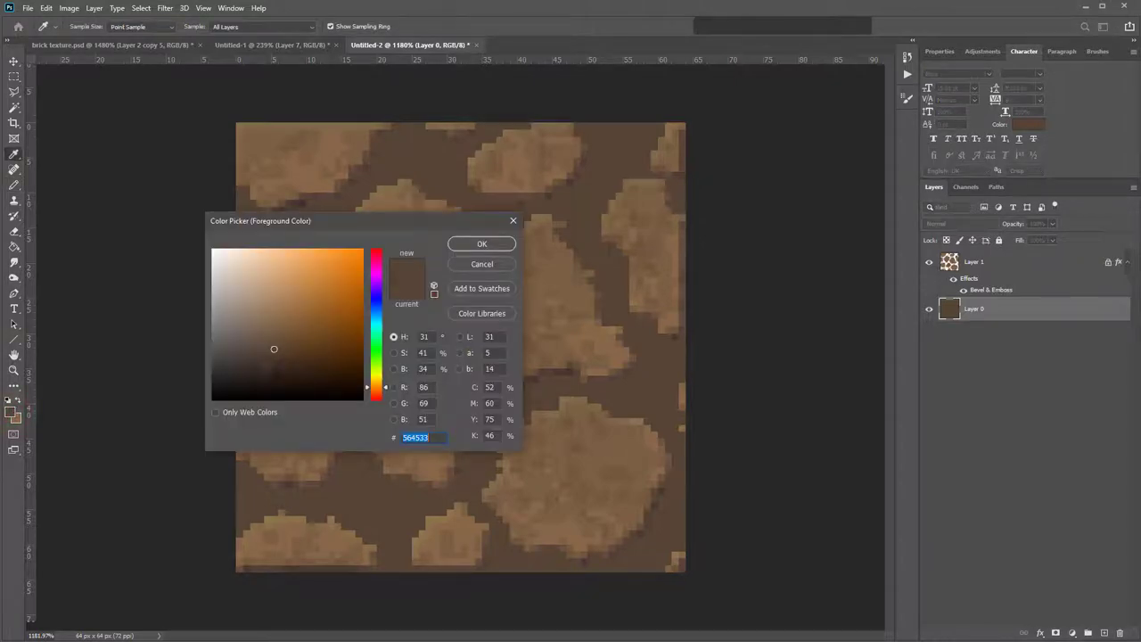
pyautogui.click(270, 364)
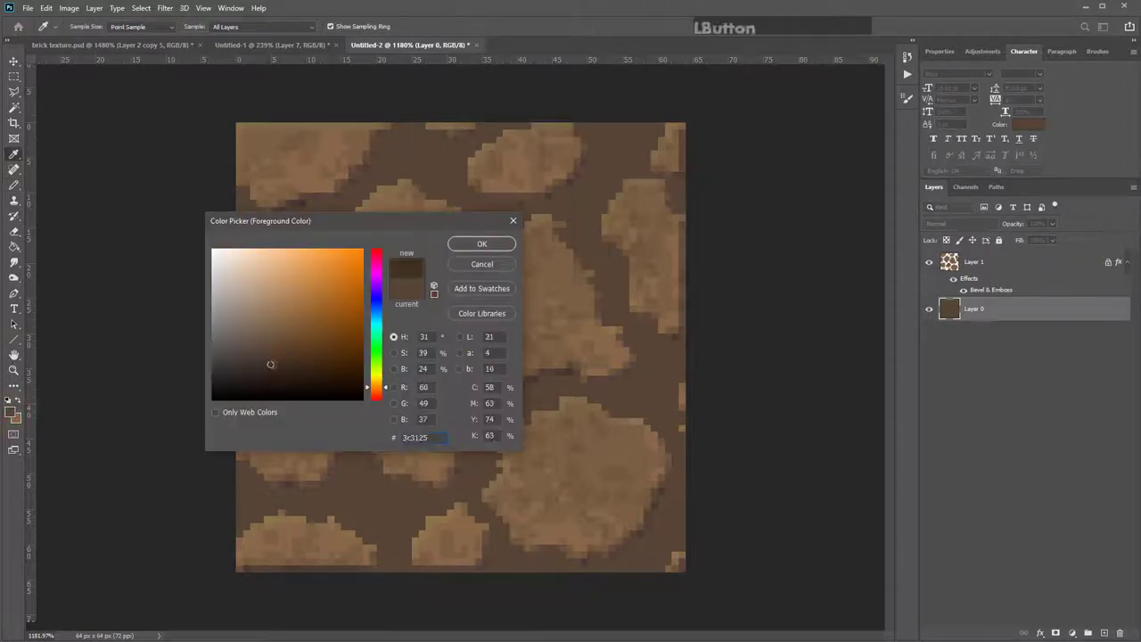
pyautogui.click(255, 364)
pyautogui.click(480, 245)
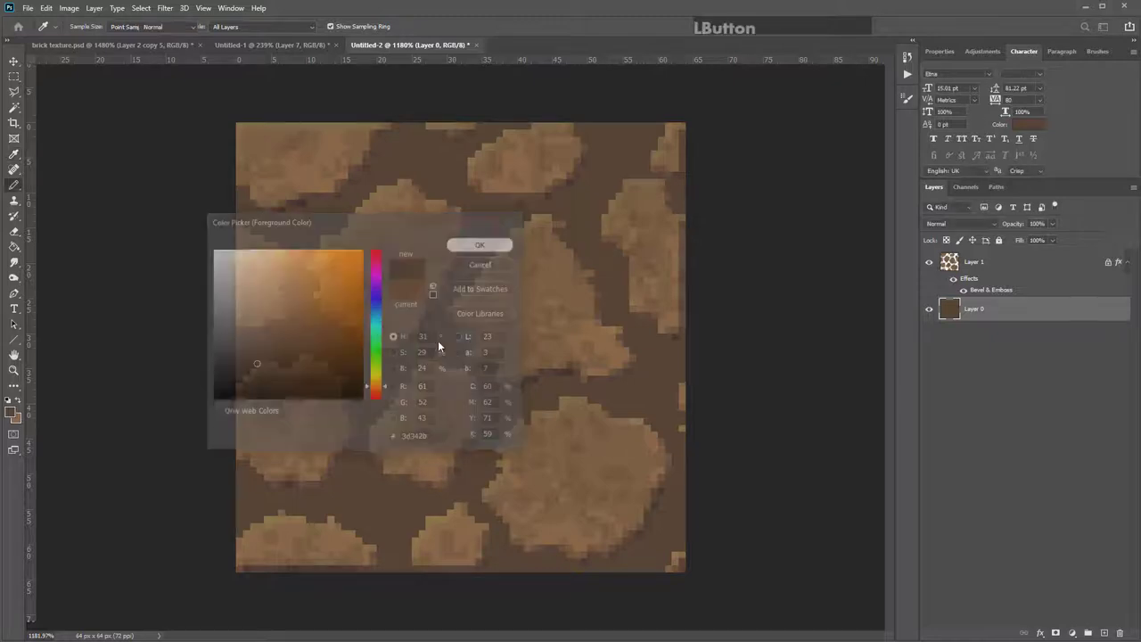
# - Scatter dark brown specks at 25% opacity over the soil gaps between the clods using a small grunge brush
pyautogui.press('b')
pyautogui.hotkey('ctrl', 'd')
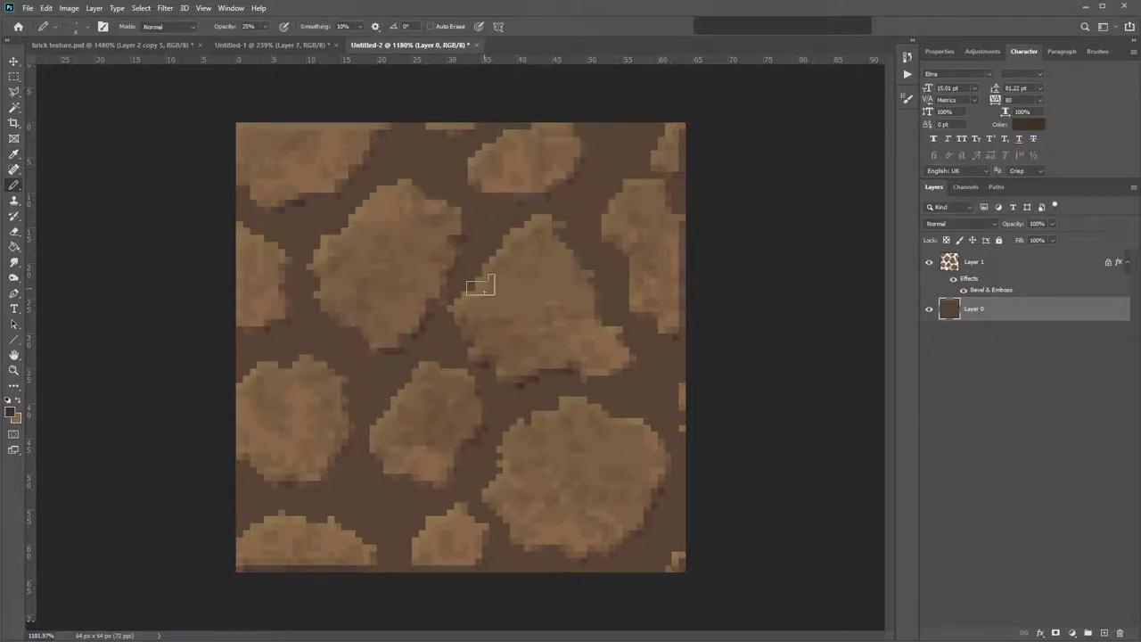
pyautogui.click(484, 239)
pyautogui.click(420, 140)
pyautogui.click(330, 293)
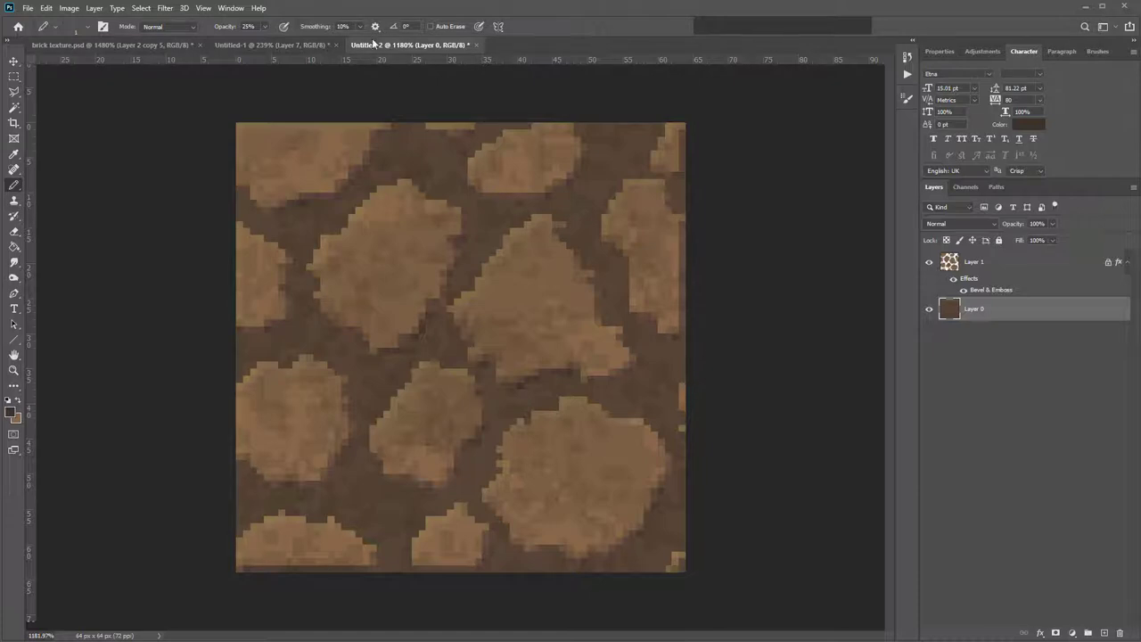
# - Preview a wrap-around offset of Layer 1 by +45 pixels horizontally and -32 vertically, then dismiss it without applying
pyautogui.click(165, 9)
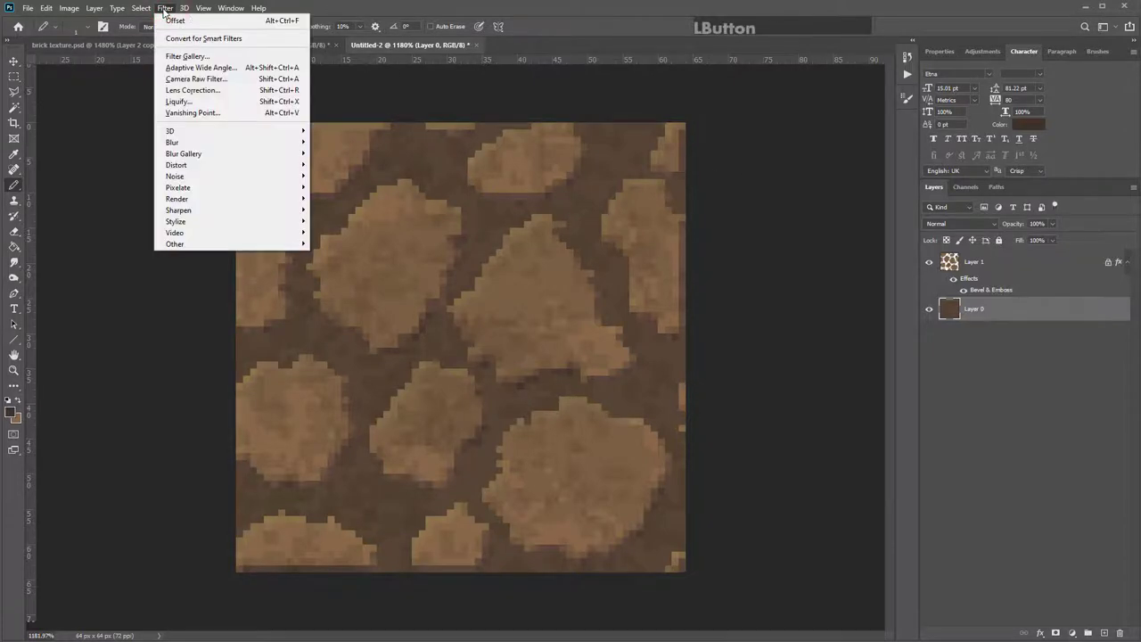
pyautogui.click(989, 265)
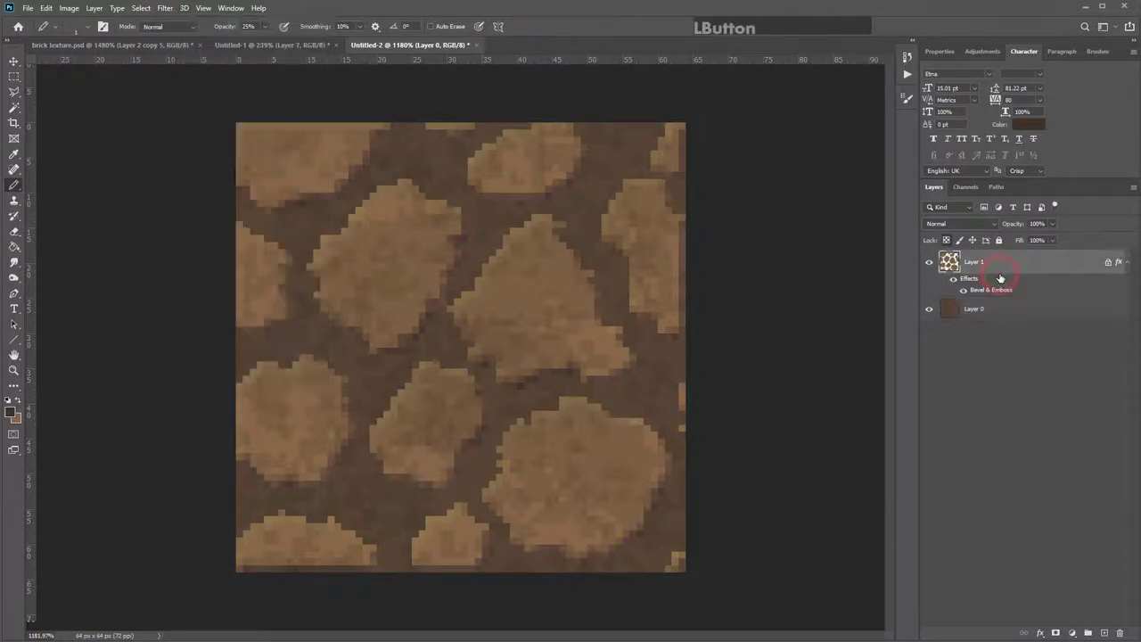
pyautogui.click(165, 8)
pyautogui.moveTo(209, 246)
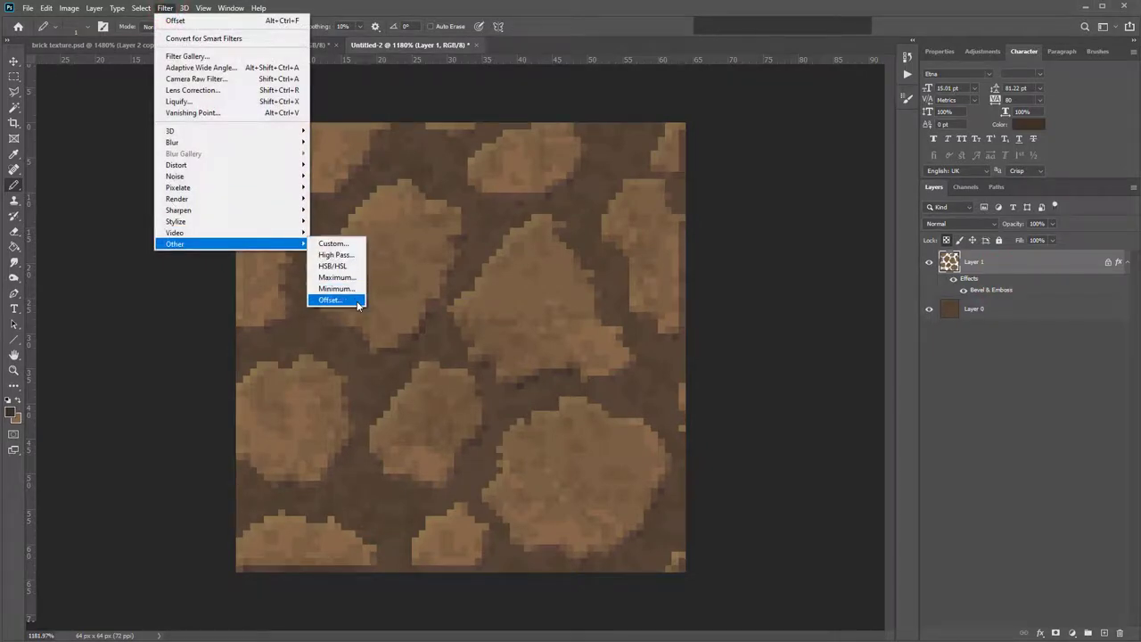
pyautogui.click(329, 299)
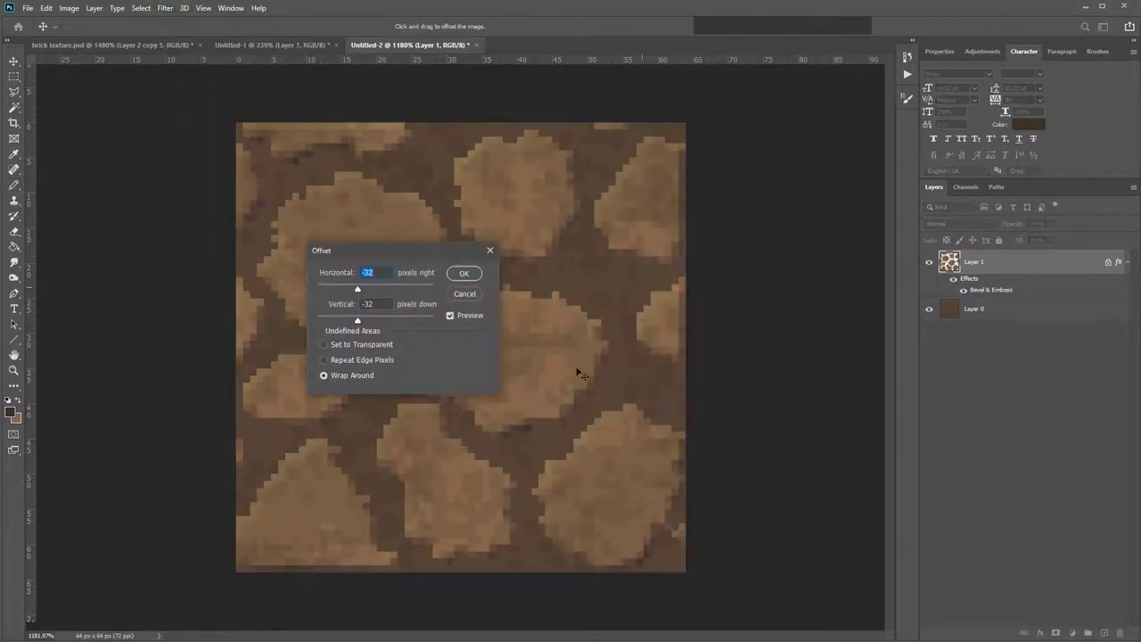
pyautogui.moveTo(365, 286); pyautogui.dragTo(398, 288)
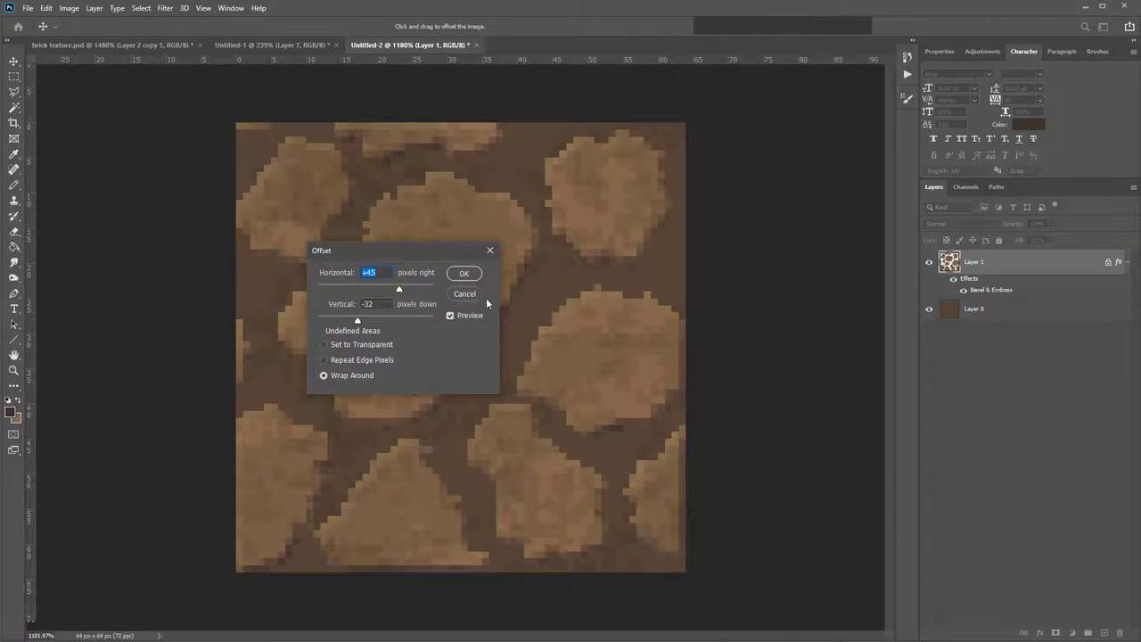
pyautogui.click(490, 251)
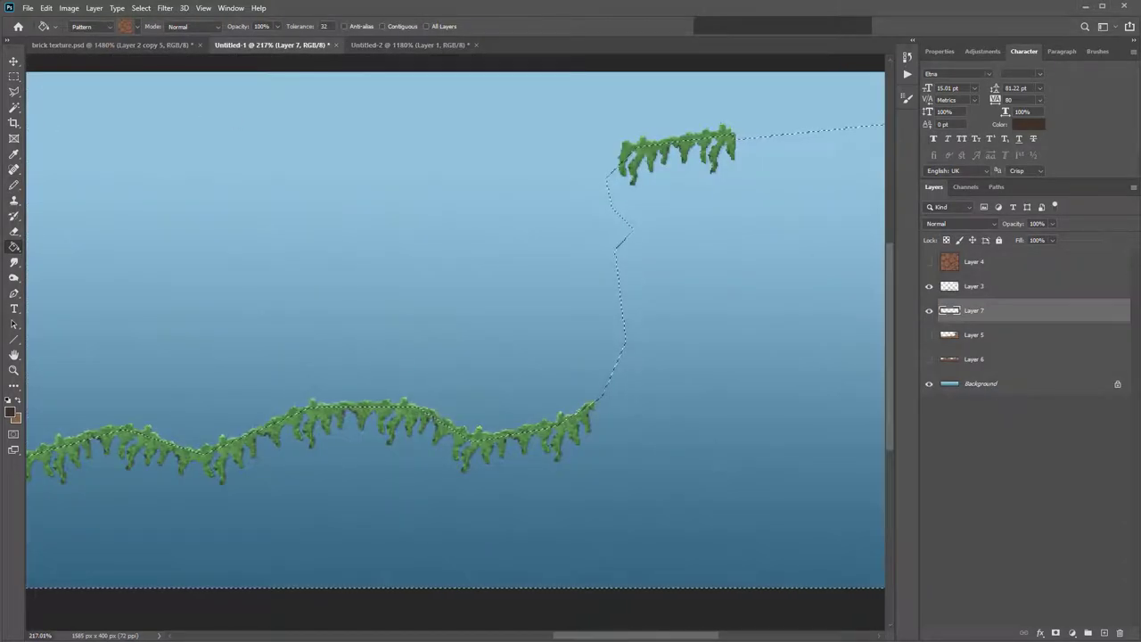
# - Fill the selected ground area on Layer 7 of Untitled-1 with the dirt pattern, inspect its tiling seams, and return to Untitled-2
pyautogui.click(749, 420)
pyautogui.scroll(5, 758, 420)
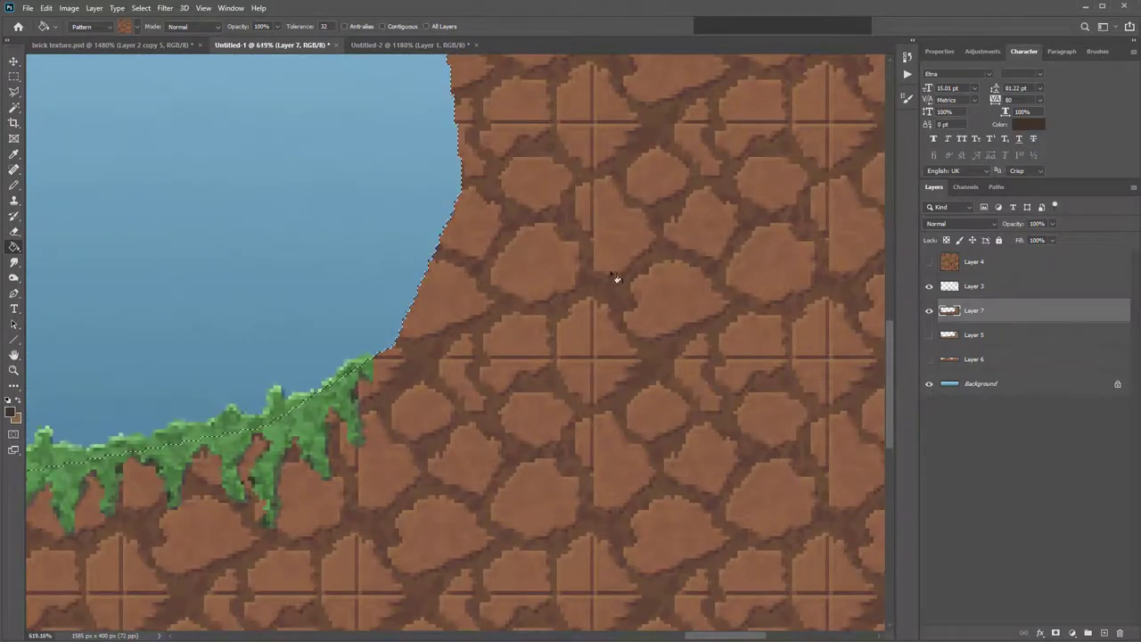
pyautogui.click(364, 44)
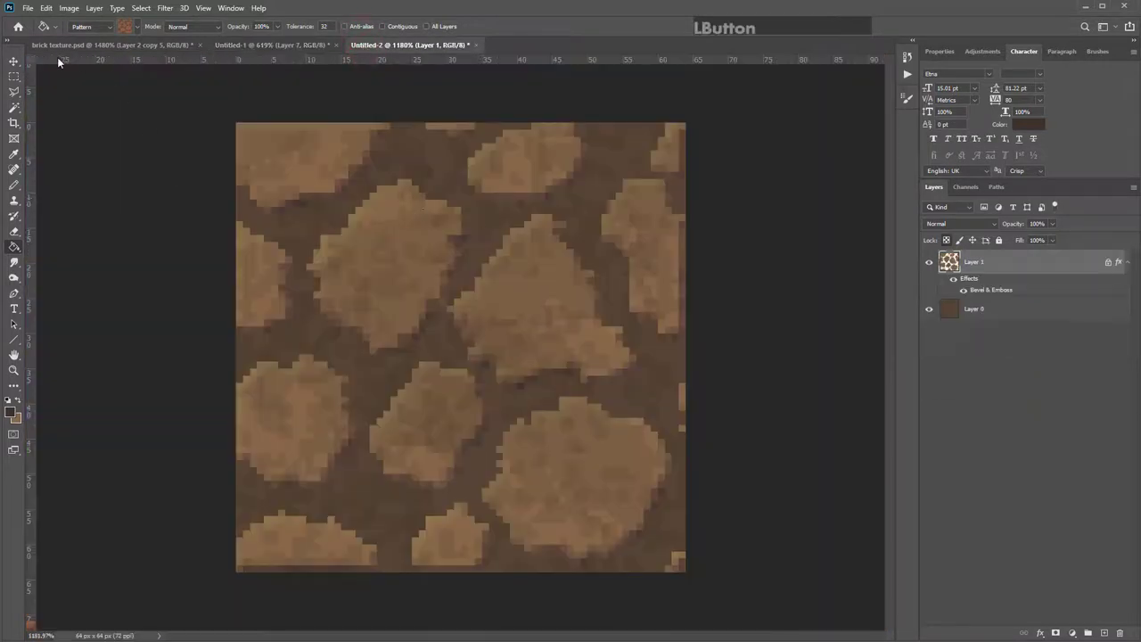
# - Unlock Layer 1's transparent pixels, try erasing part of the large triangular clod, and undo the erasure and the unlocking
pyautogui.press('v')
pyautogui.hotkey('ctrl', '0')
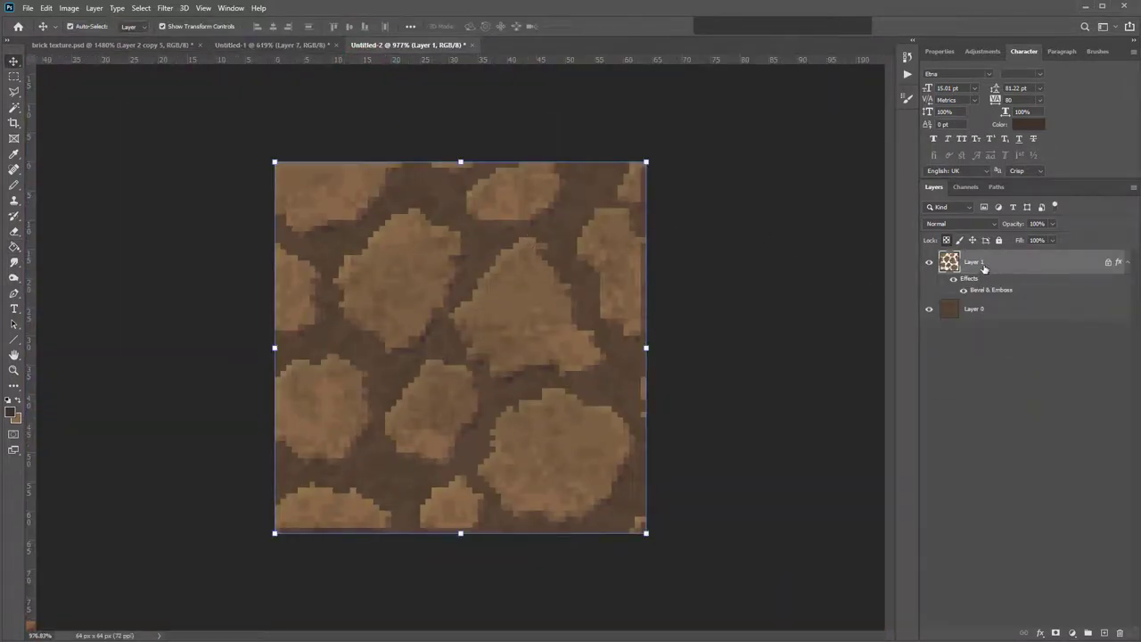
pyautogui.click(526, 312)
pyautogui.press('e')
pyautogui.press('alt')
pyautogui.scroll(1, 576, 249)
pyautogui.click(565, 234)
pyautogui.click(947, 241)
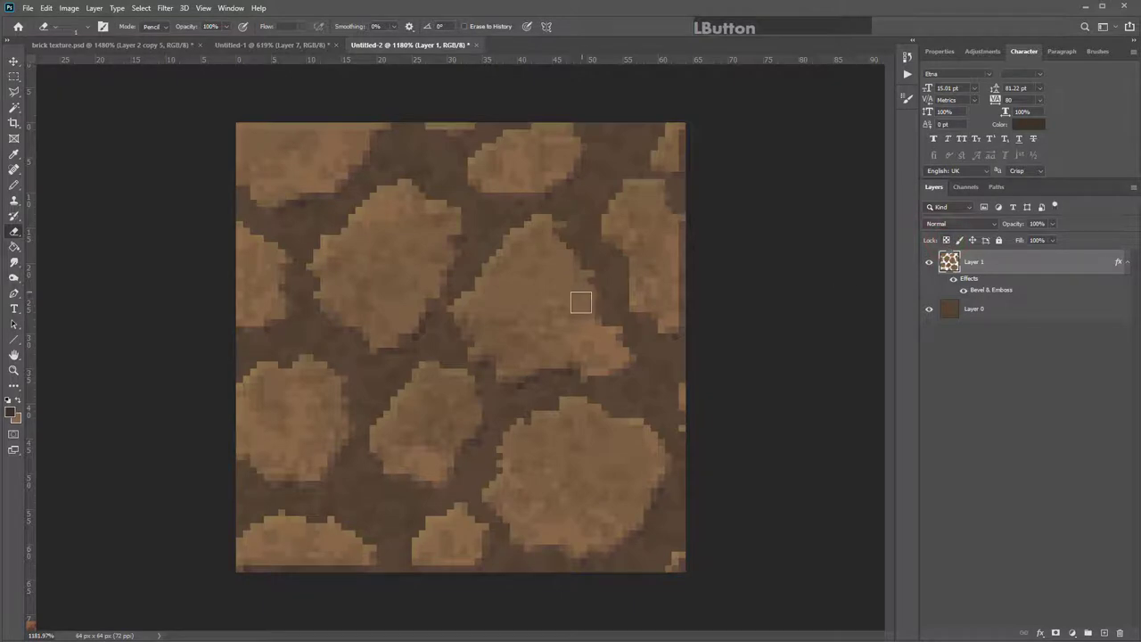
pyautogui.moveTo(576, 252)
pyautogui.mouseDown()
pyautogui.moveTo(586, 291)
pyautogui.moveTo(576, 258)
pyautogui.moveTo(538, 267)
pyautogui.moveTo(586, 291)
pyautogui.moveTo(488, 268)
pyautogui.mouseUp()
pyautogui.hotkey('ctrl', 'z')
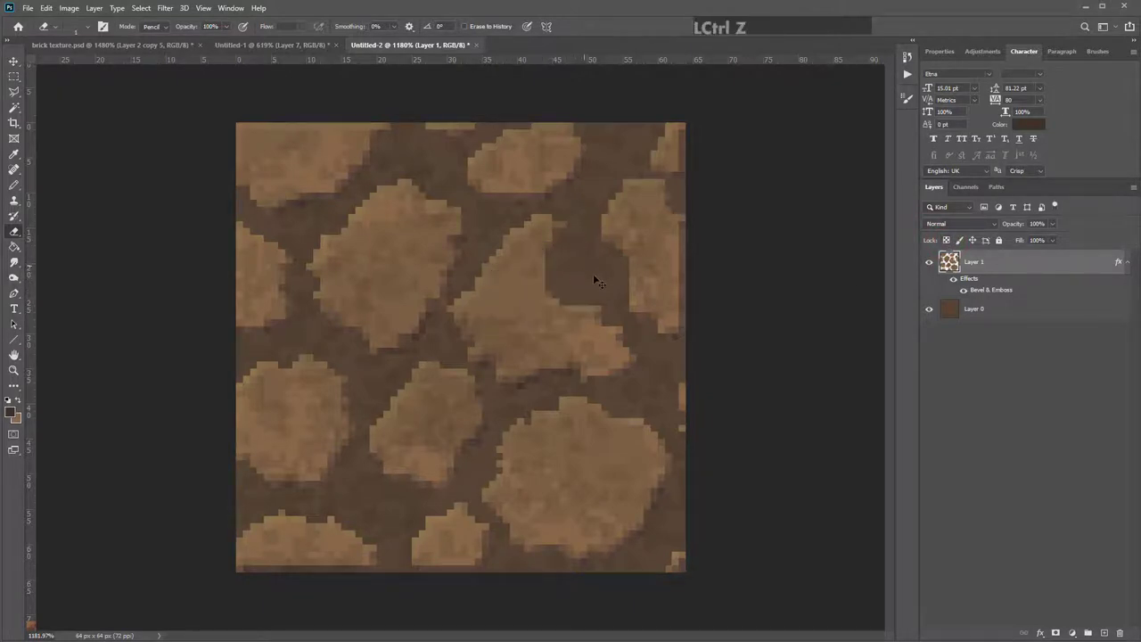
pyautogui.hotkey('ctrl', 'z')
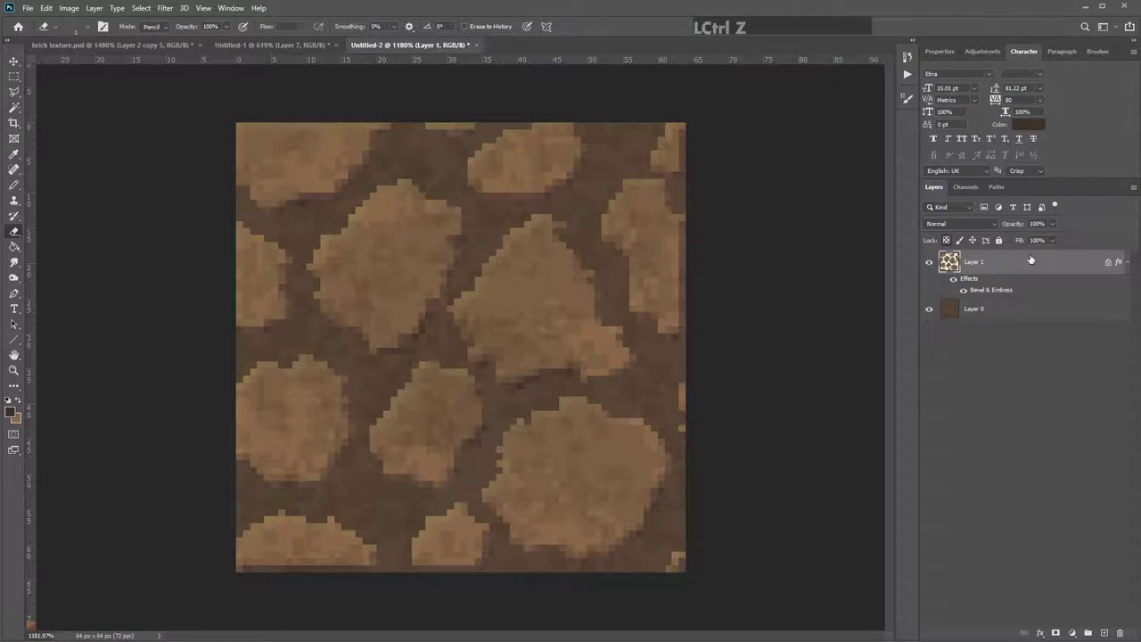
# - Rasterize Layer 1's layer style, test the eraser on the triangular clod's upper edge, and undo the erasure
pyautogui.rightClick(1020, 262)
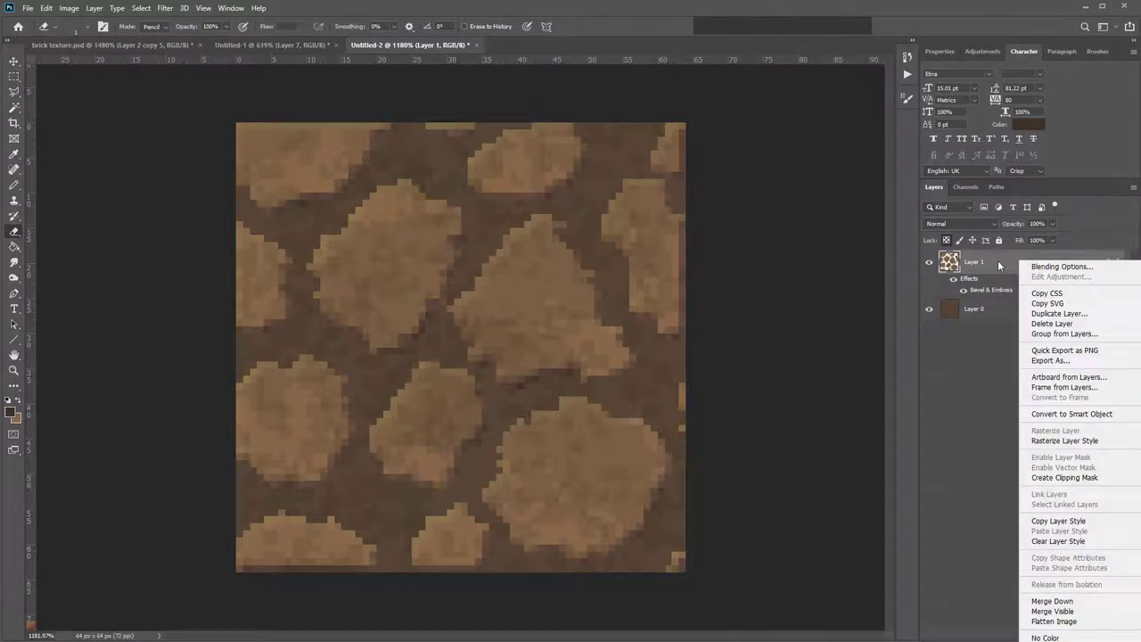
pyautogui.click(1087, 442)
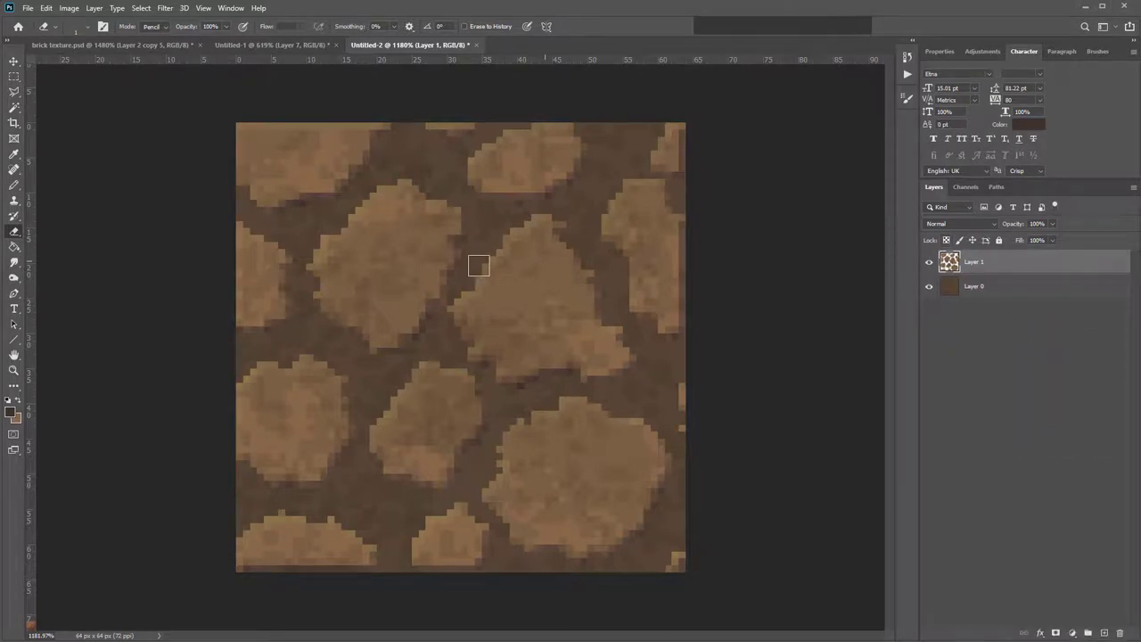
pyautogui.click(559, 220)
pyautogui.moveTo(525, 239)
pyautogui.mouseDown()
pyautogui.moveTo(529, 247)
pyautogui.moveTo(509, 242)
pyautogui.moveTo(527, 224)
pyautogui.mouseUp()
pyautogui.hotkey('ctrl', 'z')
# - Try a wrap-around offset of Layer 1 by +32 pixels horizontally and +32 pixels vertically, and cancel it
pyautogui.click(165, 8)
pyautogui.moveTo(162, 247)
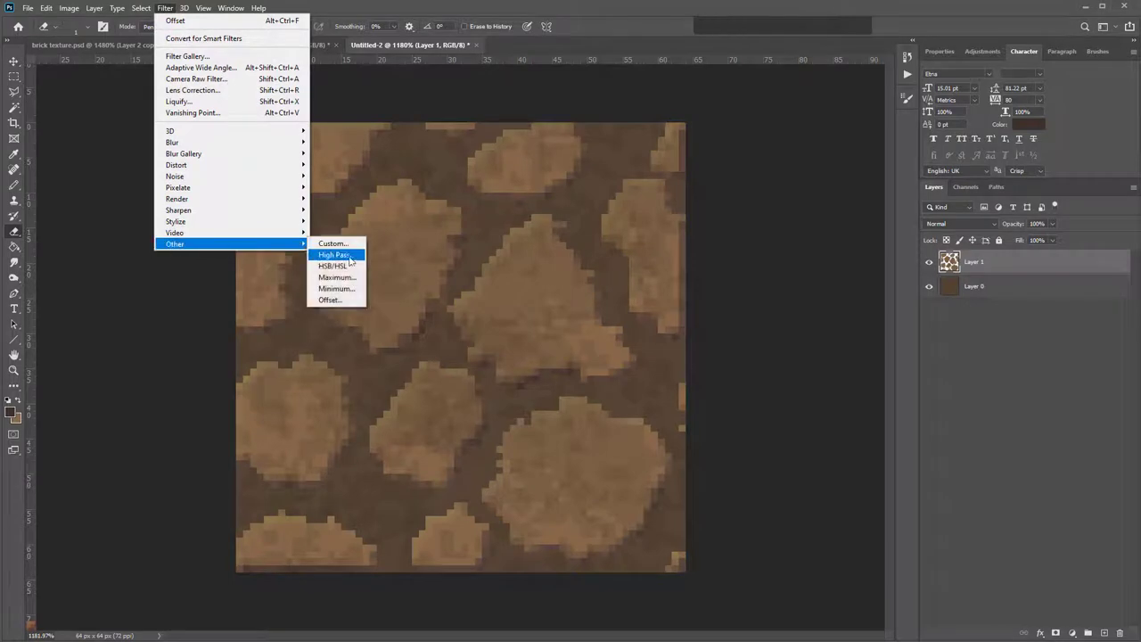
pyautogui.click(331, 301)
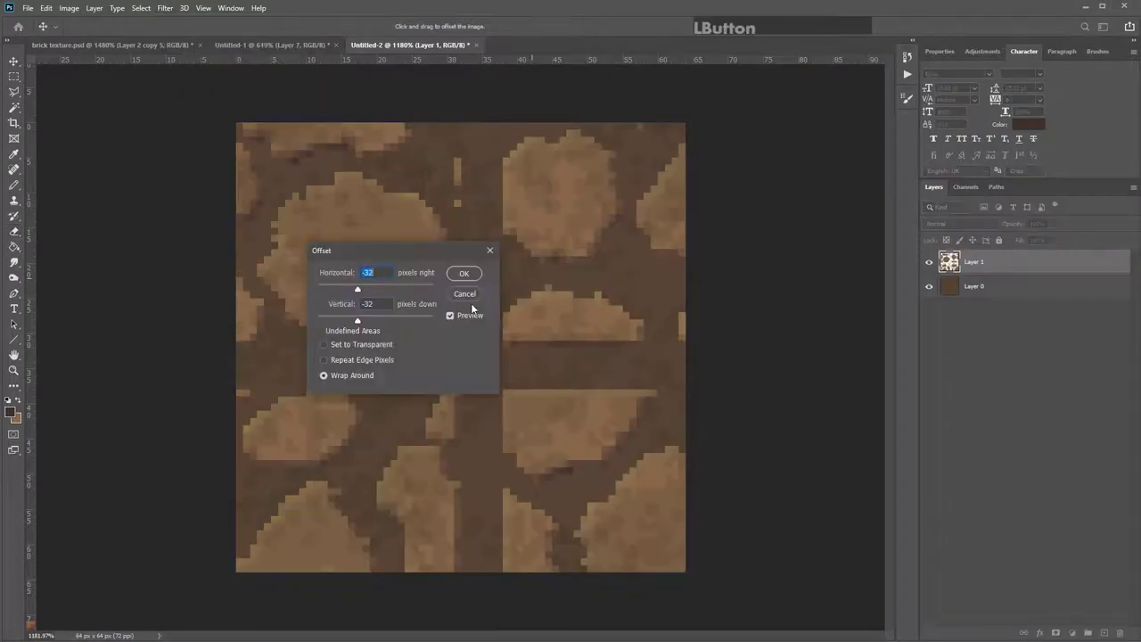
pyautogui.write('32')
pyautogui.click(376, 305)
pyautogui.write('32')
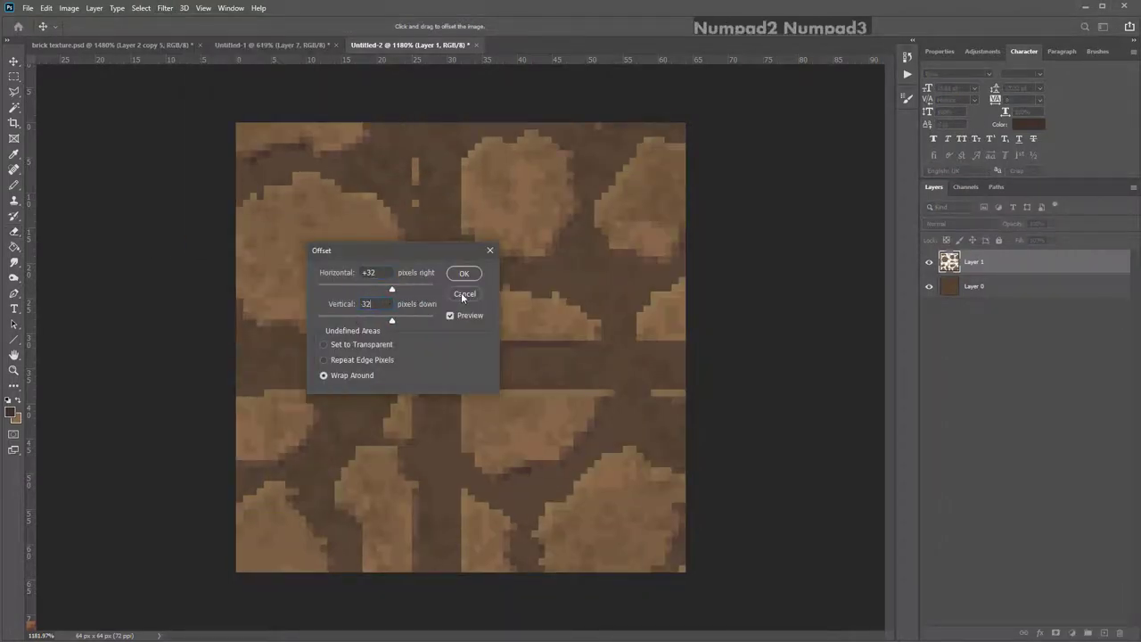
pyautogui.moveTo(365, 251); pyautogui.dragTo(109, 226)
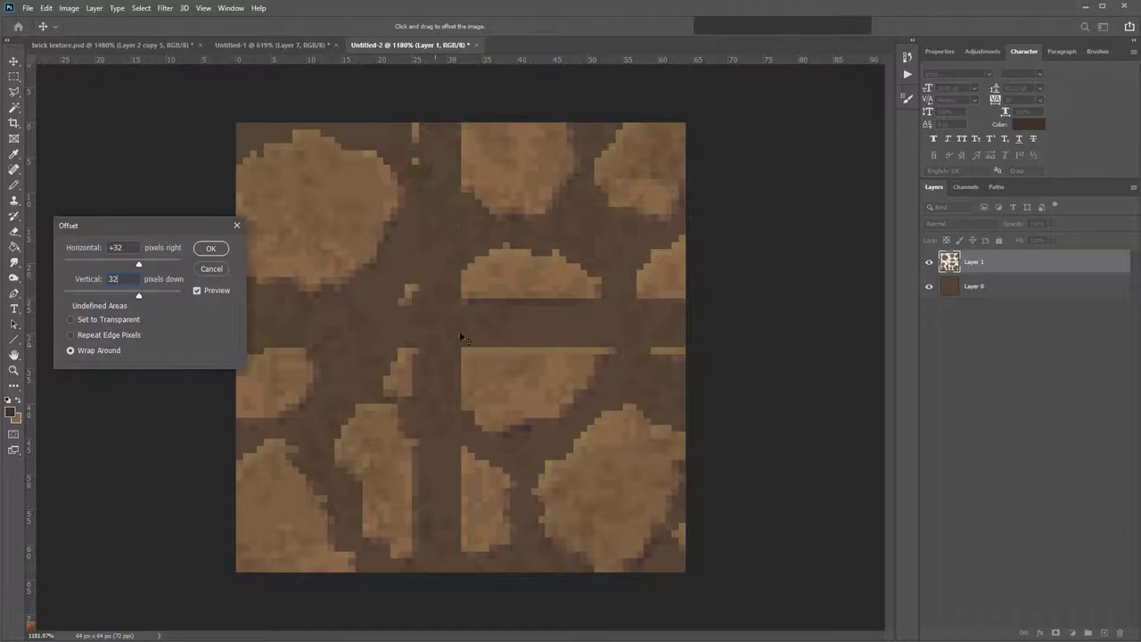
pyautogui.click(209, 270)
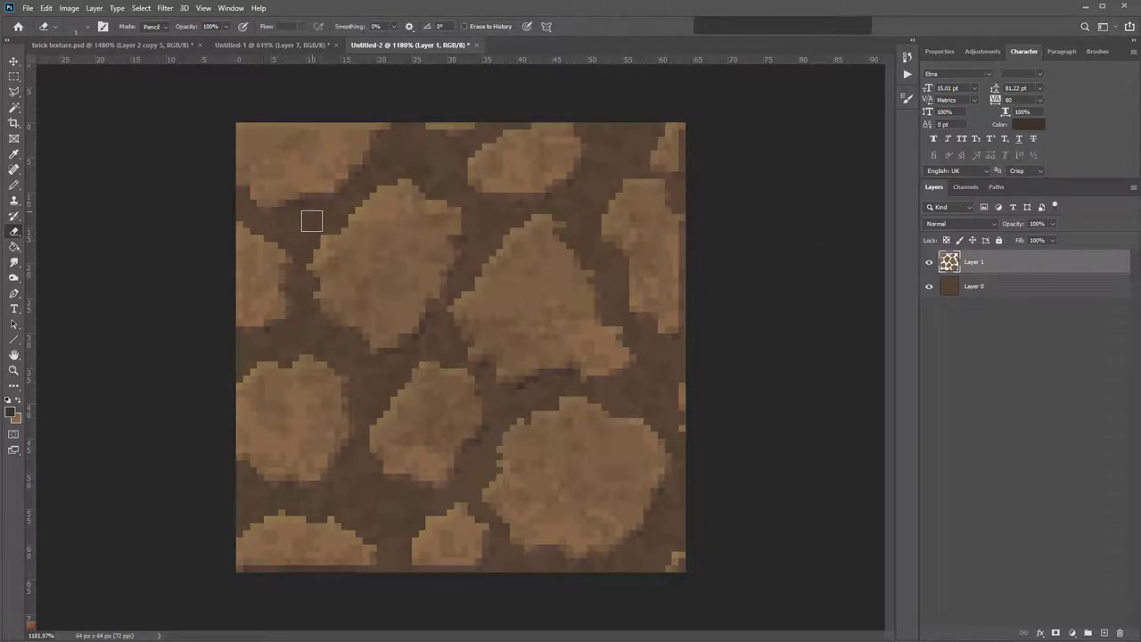
# - Crop the image to its existing canvas bounds with Delete Cropped Pixels enabled
pyautogui.click(13, 123)
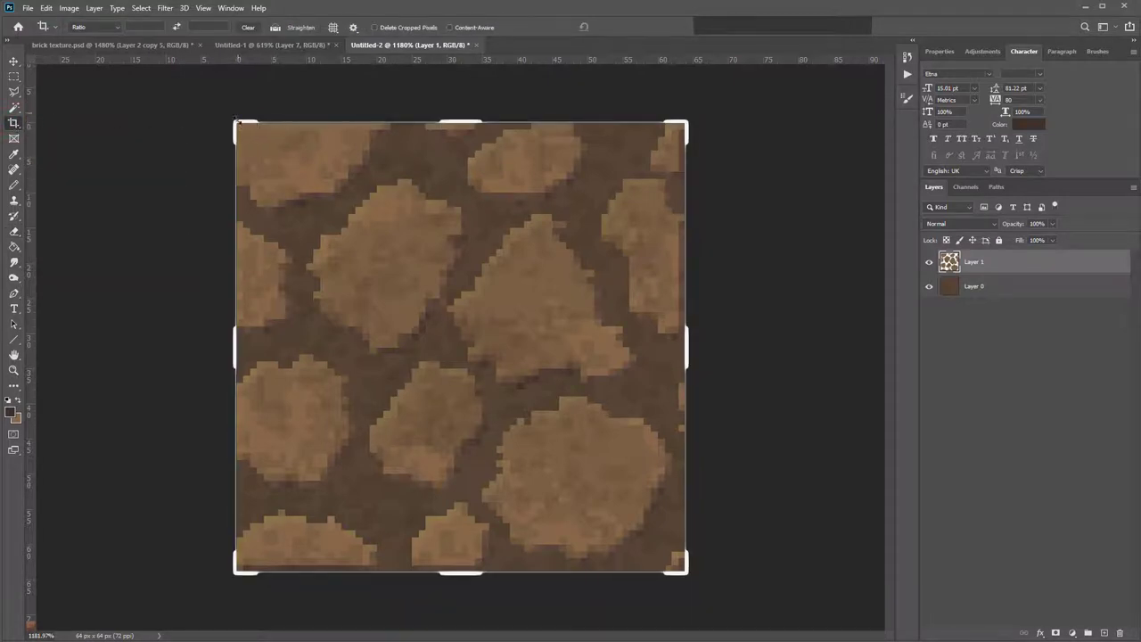
pyautogui.click(468, 340)
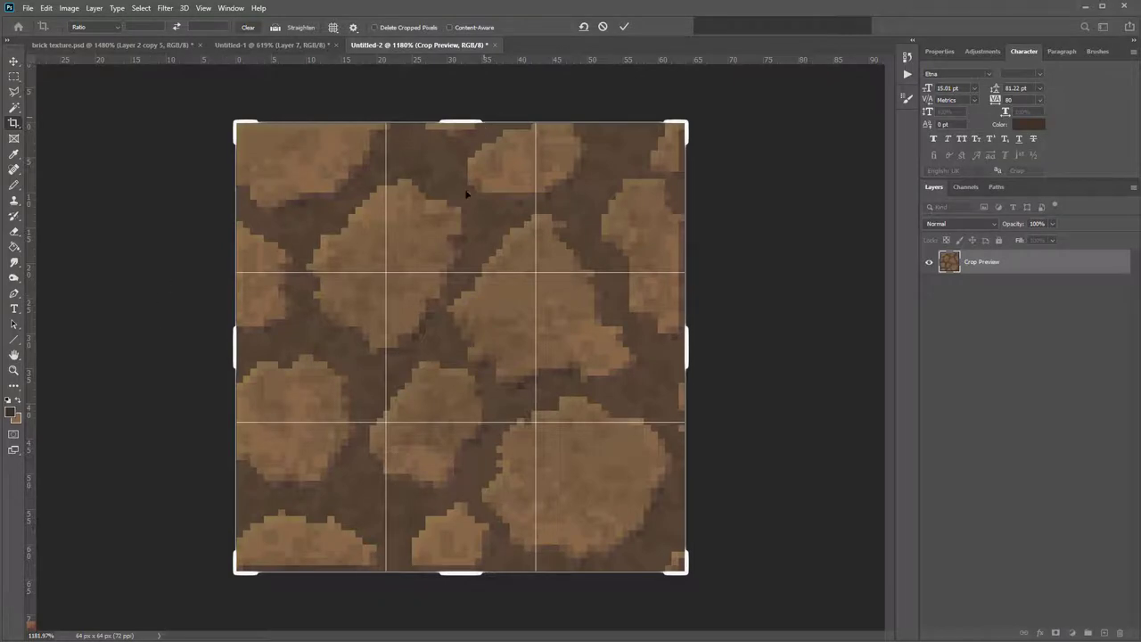
pyautogui.click(374, 28)
pyautogui.click(623, 29)
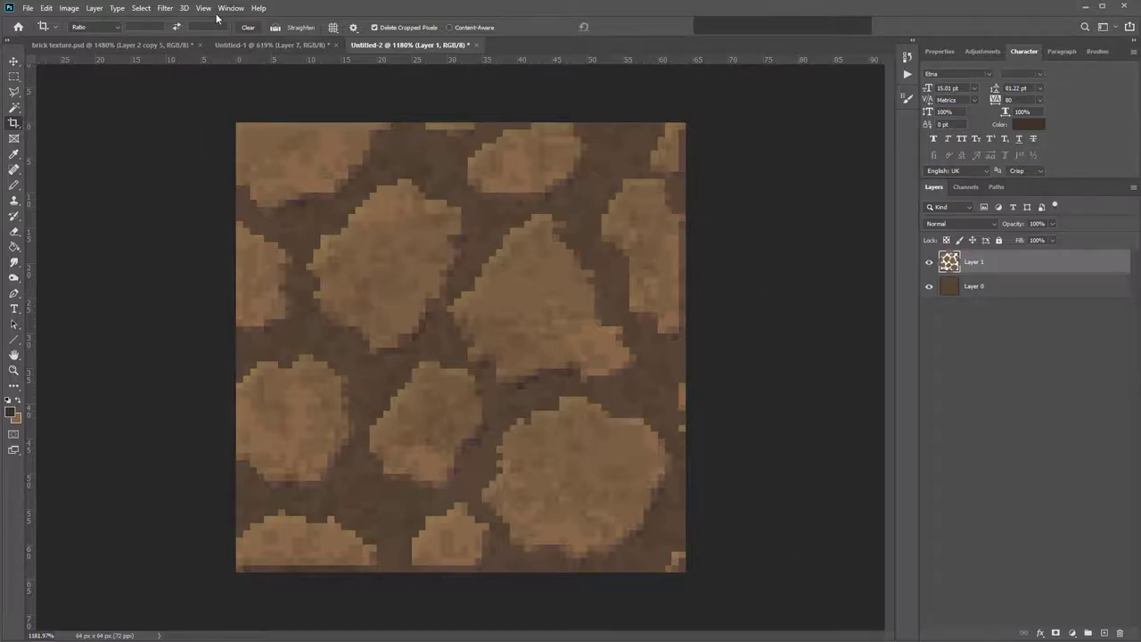
# - Apply a wrap-around offset of -32 pixels horizontally and -32 pixels vertically to Layer 1
pyautogui.click(164, 8)
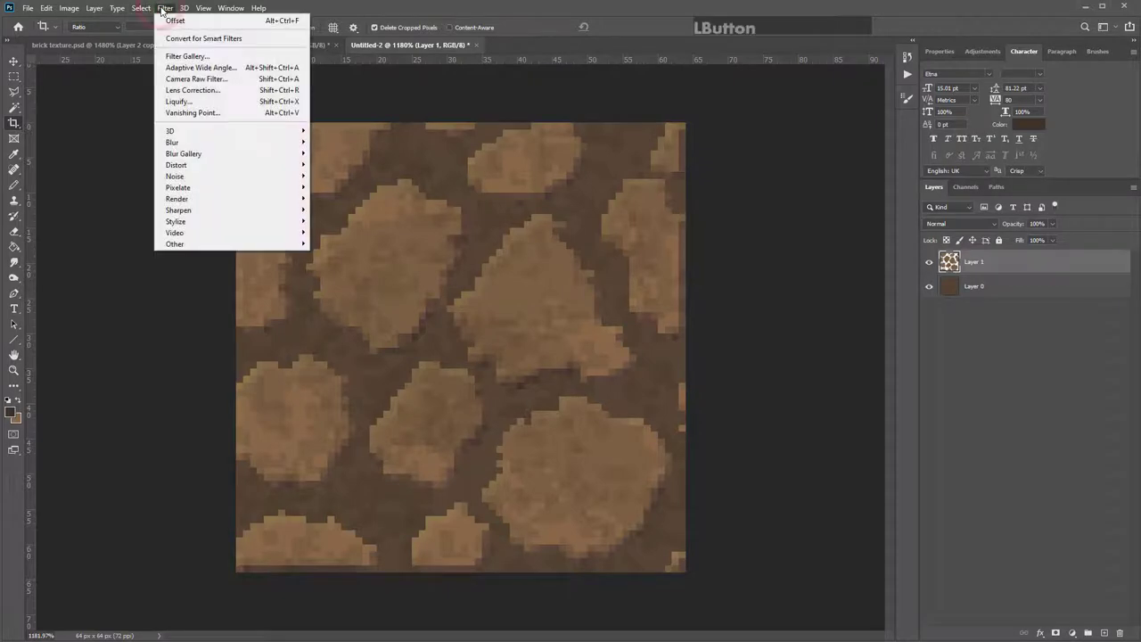
pyautogui.moveTo(219, 244)
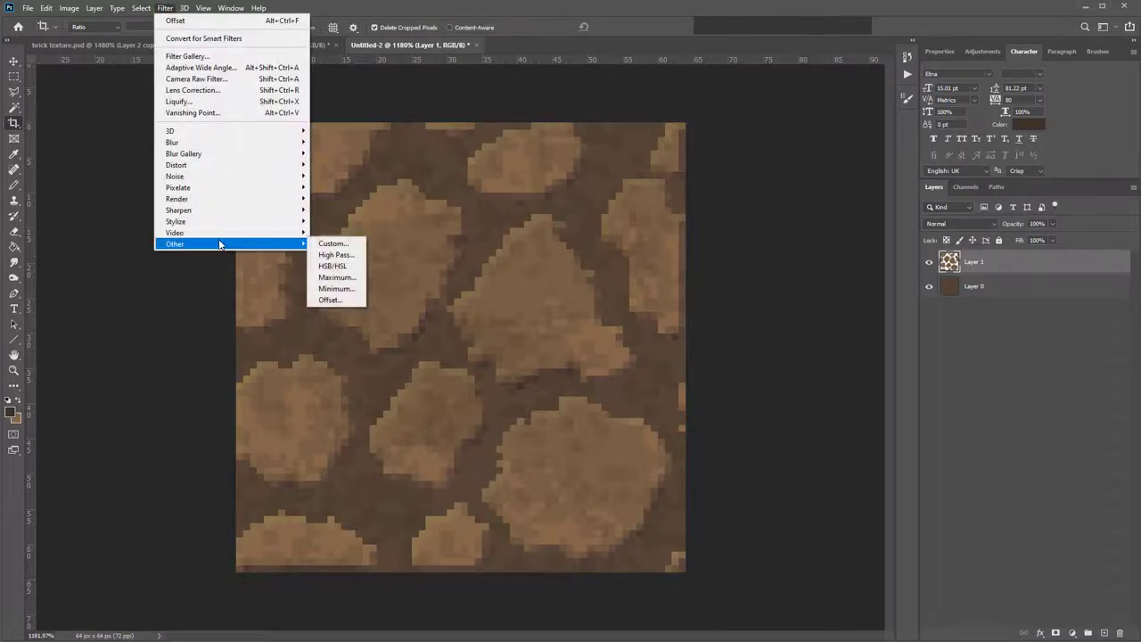
pyautogui.click(330, 300)
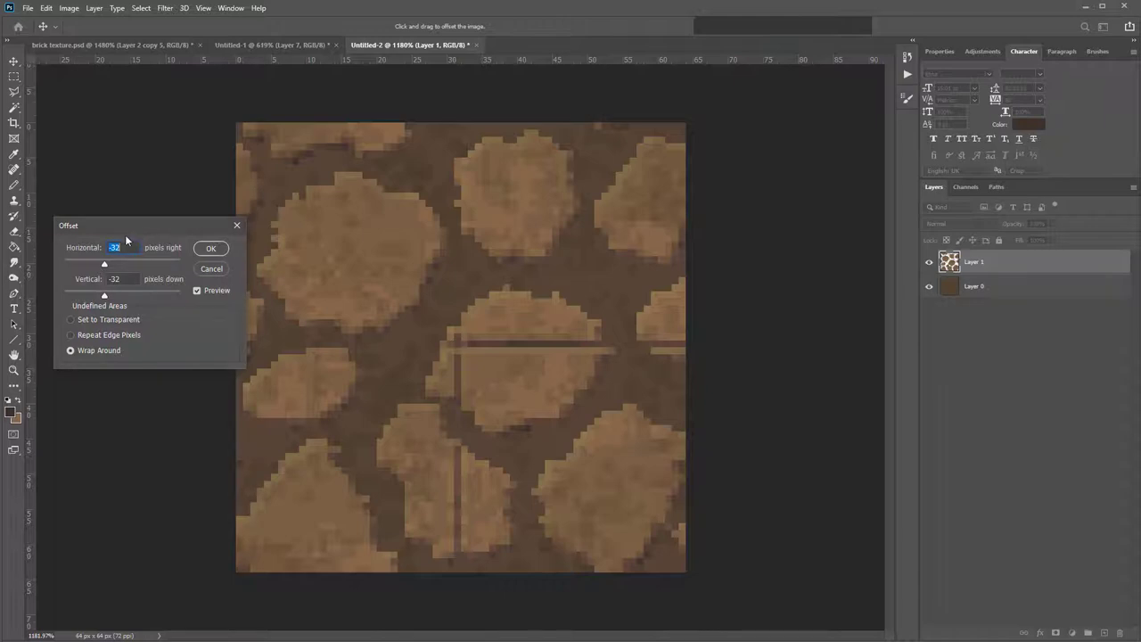
pyautogui.click(211, 249)
# - Set the Pencil to a 1 px Hard Round brush at 100% opacity, using a light brown sampled from the central clod
pyautogui.press('c')
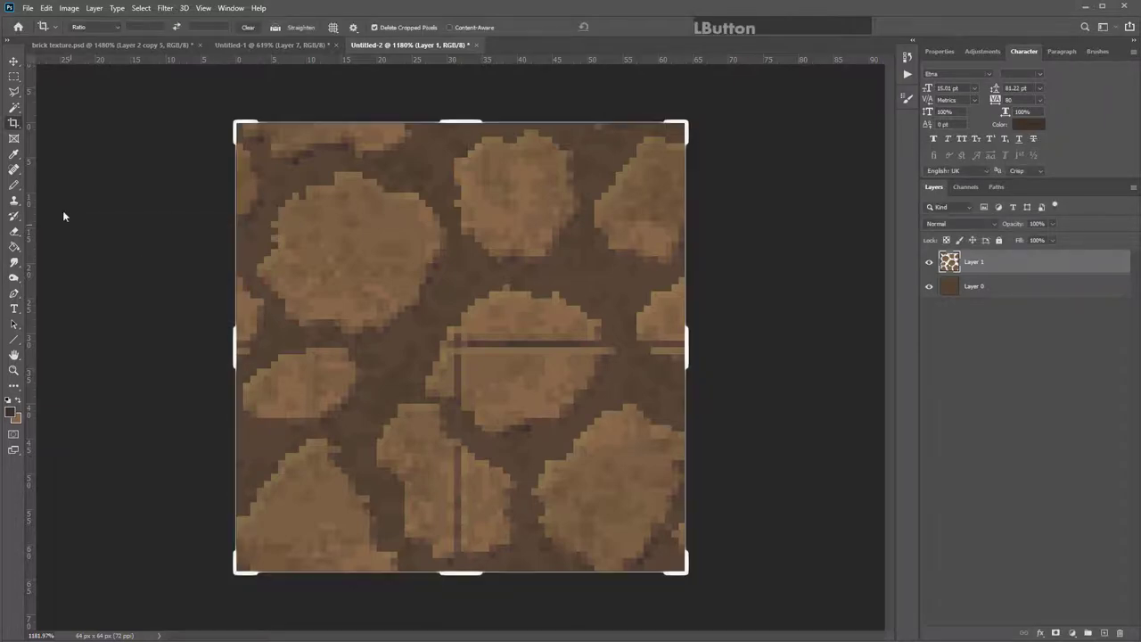
pyautogui.click(15, 186)
pyautogui.scroll(4, 588, 347)
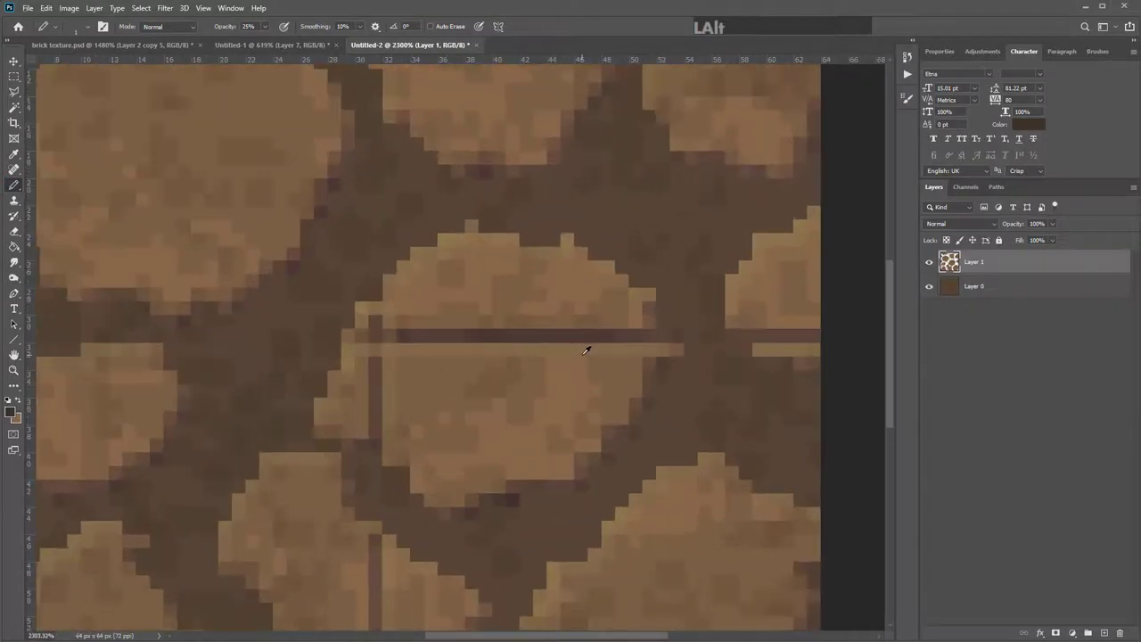
pyautogui.keyDown('alt'); pyautogui.click(570, 366); pyautogui.keyUp('alt')
pyautogui.keyDown('alt'); pyautogui.click(572, 366); pyautogui.keyUp('alt')
pyautogui.click(558, 339)
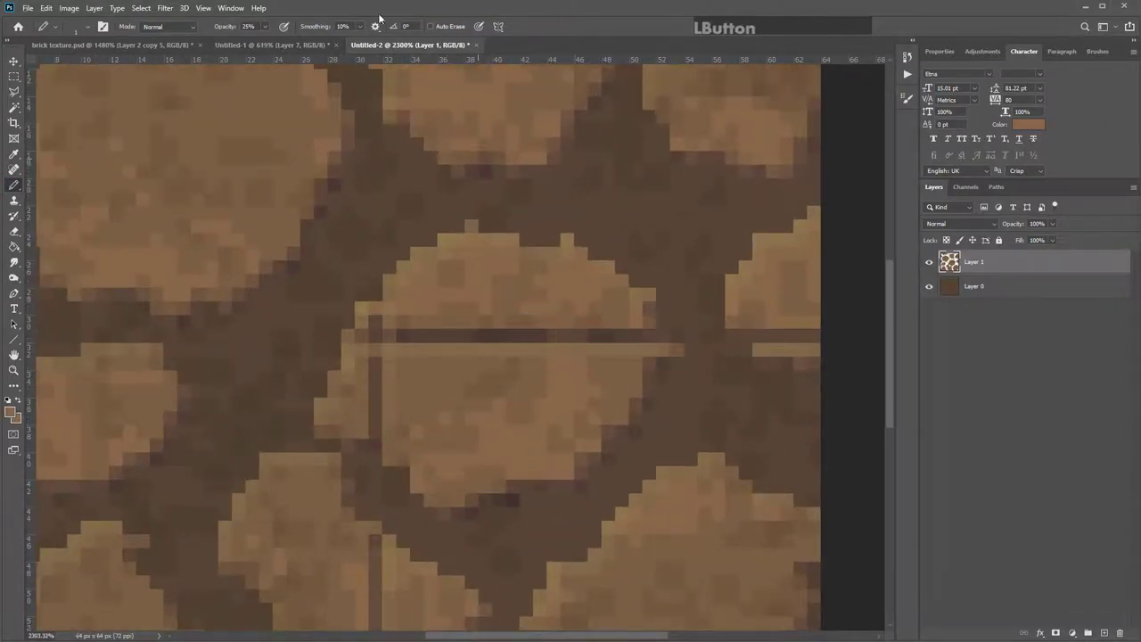
pyautogui.click(265, 26)
pyautogui.moveTo(261, 47); pyautogui.dragTo(347, 26)
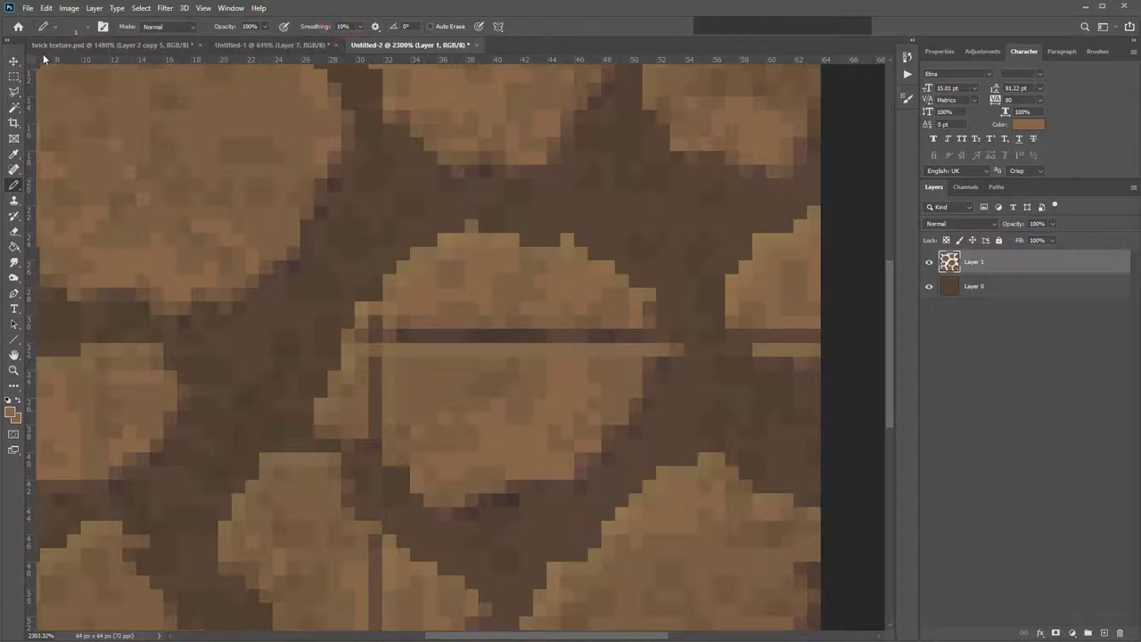
pyautogui.click(56, 28)
pyautogui.click(82, 27)
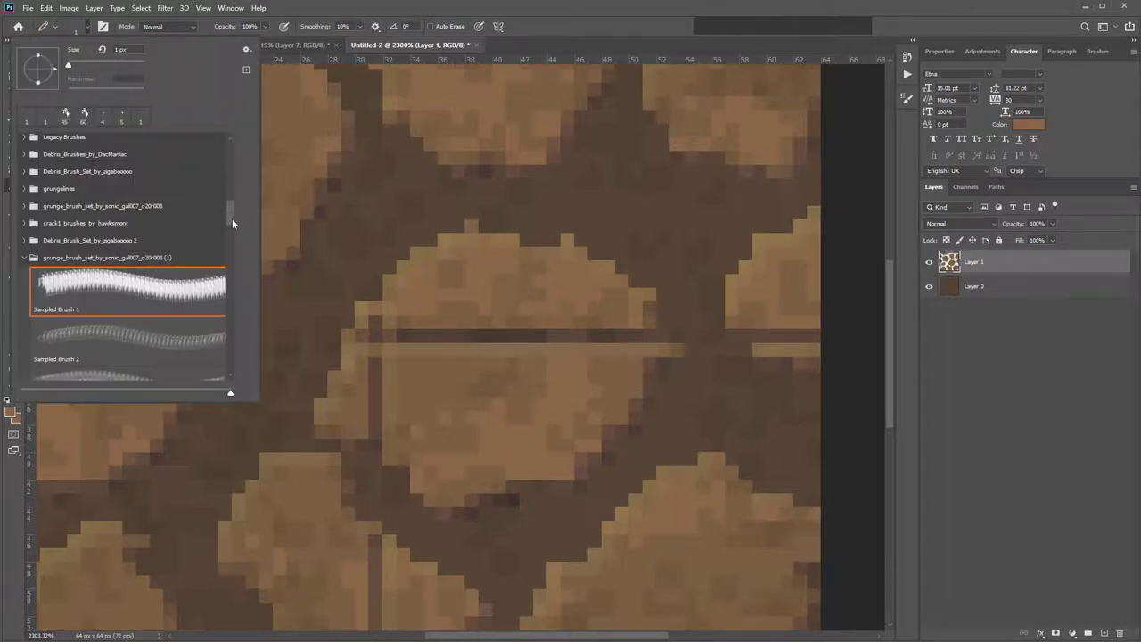
pyautogui.moveTo(231, 216); pyautogui.dragTo(233, 146)
pyautogui.click(78, 239)
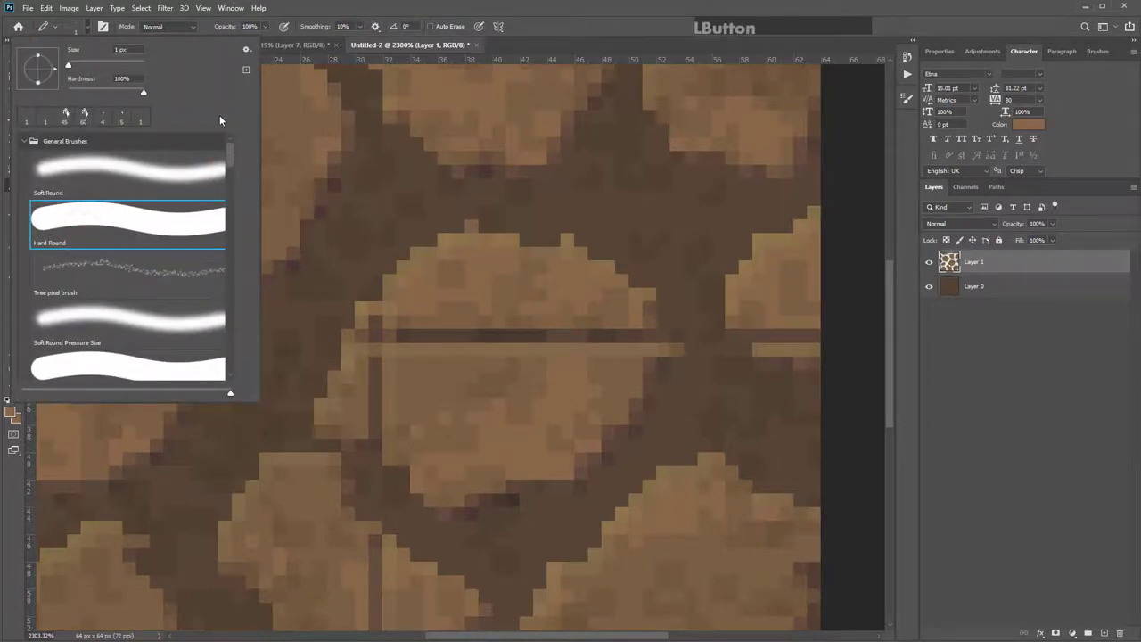
pyautogui.click(541, 21)
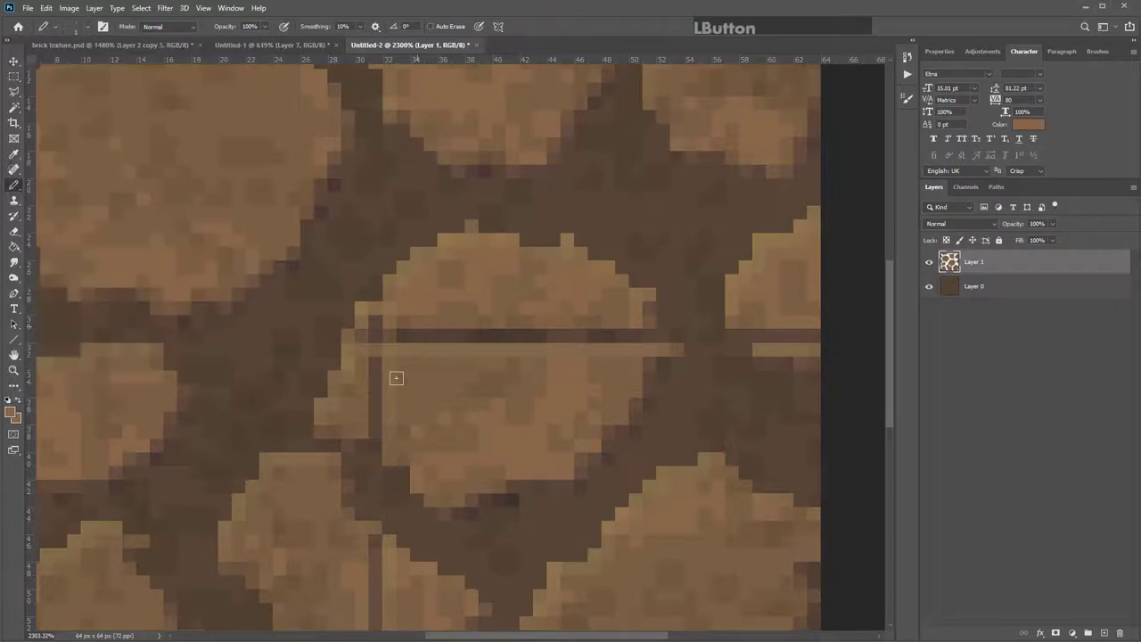
# - Paint over the dark horizontal and vertical seam lines crossing the central clod, blending them with browns sampled from it
pyautogui.click(571, 336)
pyautogui.moveTo(570, 336)
pyautogui.mouseDown()
pyautogui.moveTo(539, 350)
pyautogui.moveTo(572, 321)
pyautogui.moveTo(553, 356)
pyautogui.moveTo(569, 341)
pyautogui.moveTo(544, 340)
pyautogui.moveTo(557, 354)
pyautogui.moveTo(552, 335)
pyautogui.moveTo(534, 341)
pyautogui.moveTo(593, 342)
pyautogui.moveTo(579, 331)
pyautogui.moveTo(613, 351)
pyautogui.moveTo(636, 340)
pyautogui.moveTo(605, 339)
pyautogui.moveTo(657, 337)
pyautogui.mouseUp()
pyautogui.press('alt')
pyautogui.moveTo(495, 334); pyautogui.dragTo(396, 333)
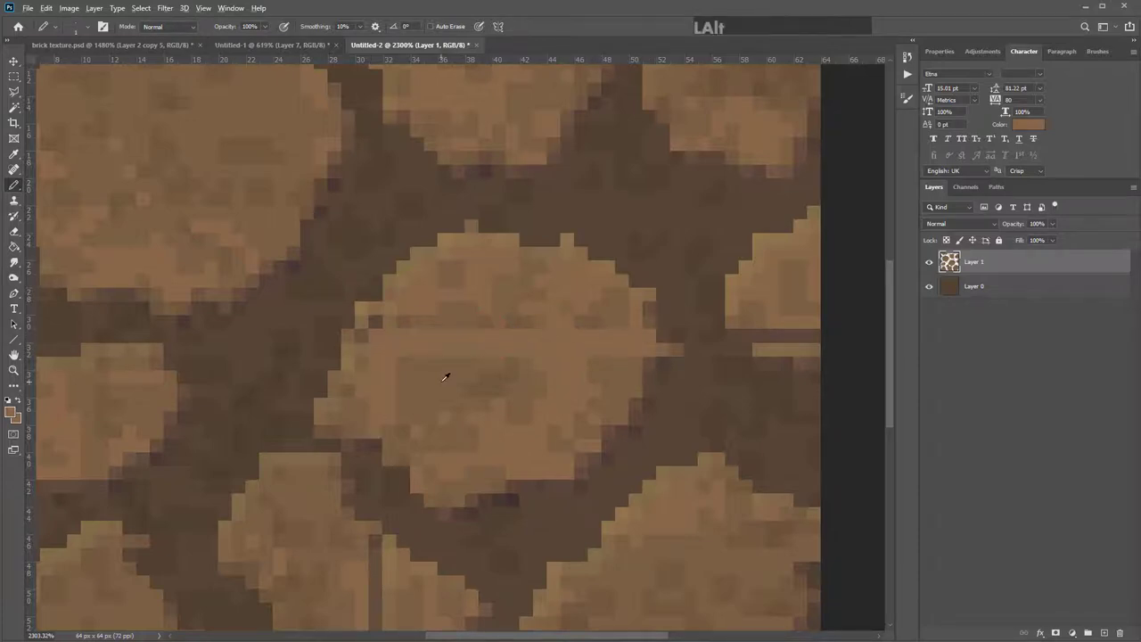
pyautogui.scroll(-1, 535, 339)
pyautogui.scroll(-1, 413, 390)
pyautogui.scroll(1, 413, 390)
pyautogui.keyDown('alt'); pyautogui.click(374, 356); pyautogui.keyUp('alt')
pyautogui.keyDown('alt'); pyautogui.click(382, 379); pyautogui.keyUp('alt')
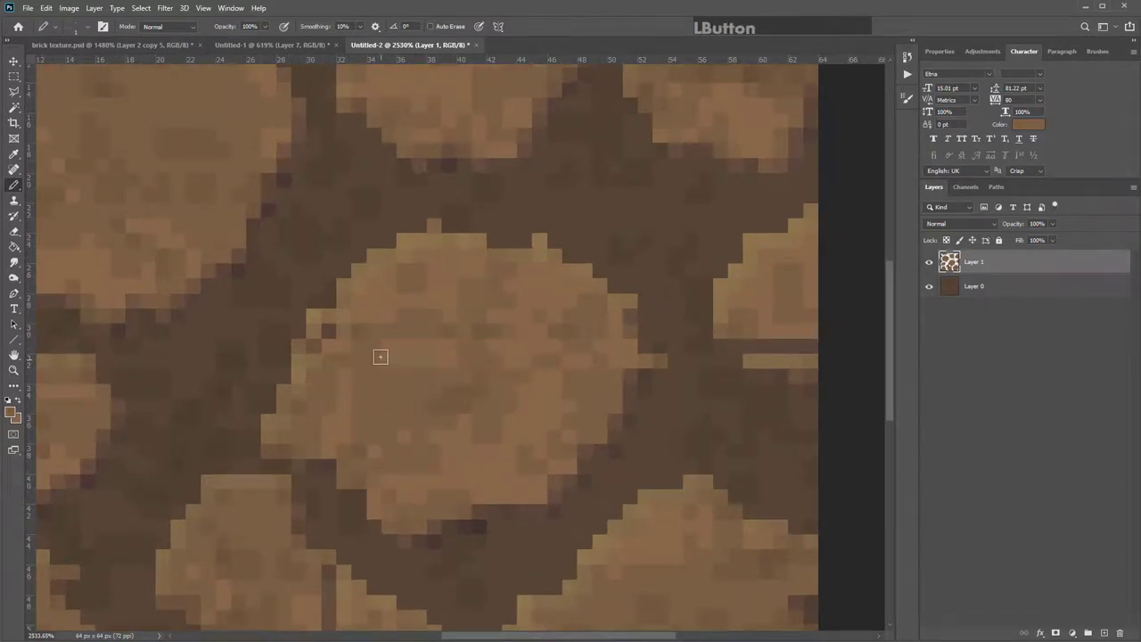
# - Cover the horizontal seam line across the small clod at the canvas's right edge with a sampled clod brown
pyautogui.scroll(-4, 499, 437)
pyautogui.scroll(2, 677, 330)
pyautogui.keyDown('alt'); pyautogui.click(706, 374); pyautogui.keyUp('alt')
pyautogui.scroll(-5, 500, 423)
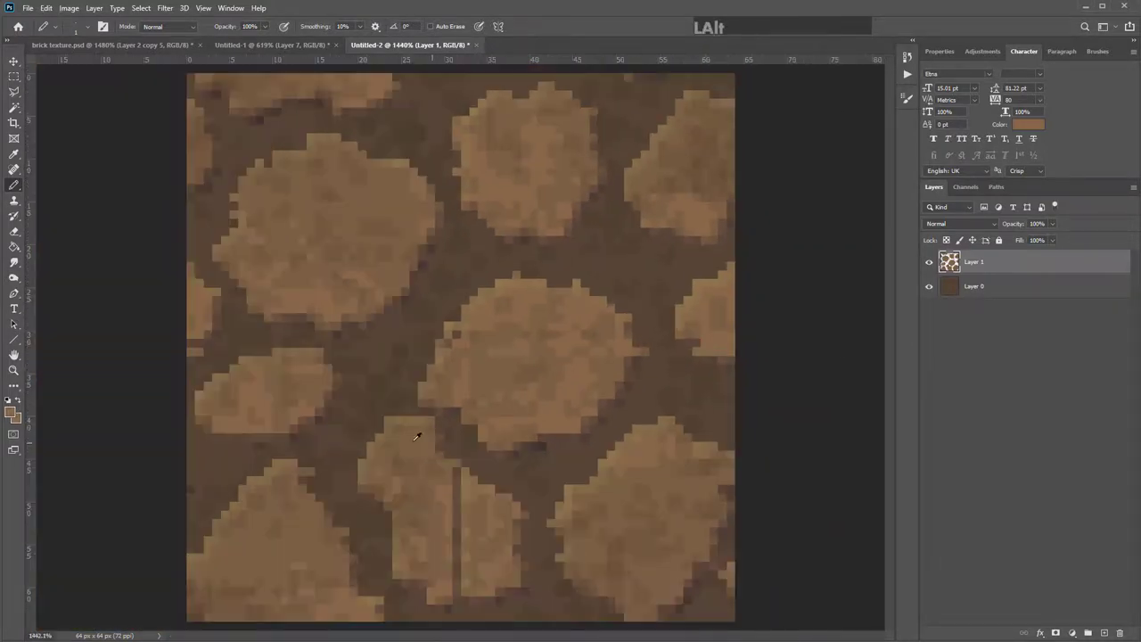
# - Paint over the vertical seam line through the clod below the central one, mottling it with sampled browns
pyautogui.scroll(6, 446, 437)
pyautogui.click(478, 478)
pyautogui.keyDown('alt'); pyautogui.click(472, 517); pyautogui.keyUp('alt')
pyautogui.moveTo(472, 508); pyautogui.dragTo(471, 547)
pyautogui.moveTo(526, 588)
pyautogui.mouseDown()
pyautogui.moveTo(542, 527)
pyautogui.moveTo(479, 444)
pyautogui.mouseUp()
pyautogui.keyDown('alt'); pyautogui.click(428, 446); pyautogui.keyUp('alt')
pyautogui.moveTo(429, 511); pyautogui.dragTo(428, 438)
pyautogui.scroll(-3, 428, 439)
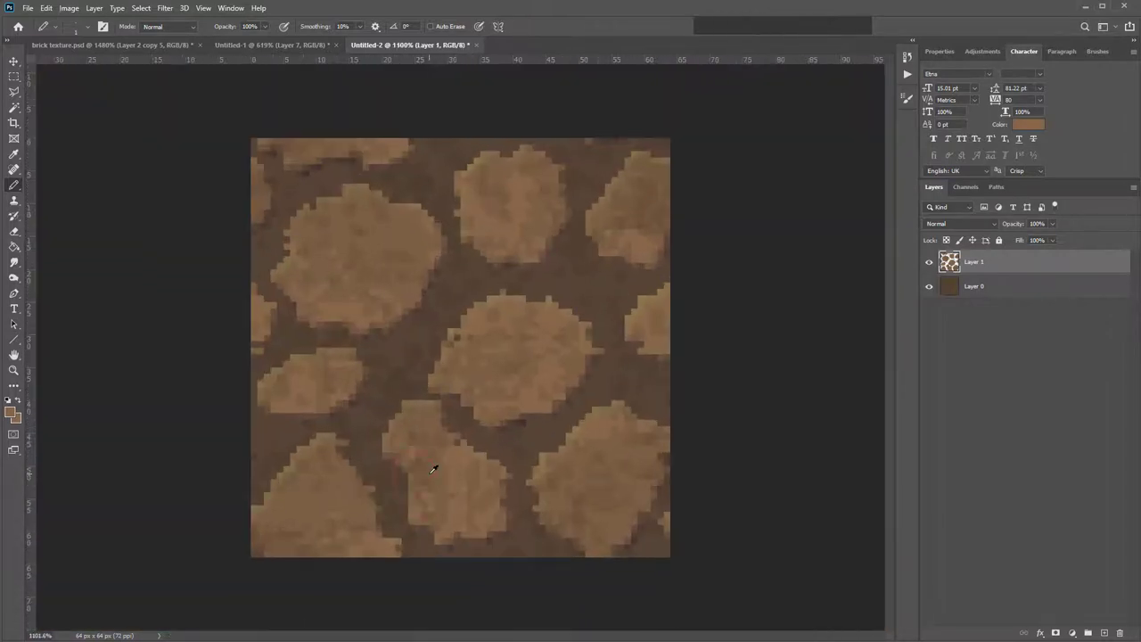
pyautogui.keyDown('alt'); pyautogui.click(443, 479); pyautogui.keyUp('alt')
pyautogui.moveTo(444, 481); pyautogui.dragTo(449, 514)
pyautogui.scroll(-1, 498, 343)
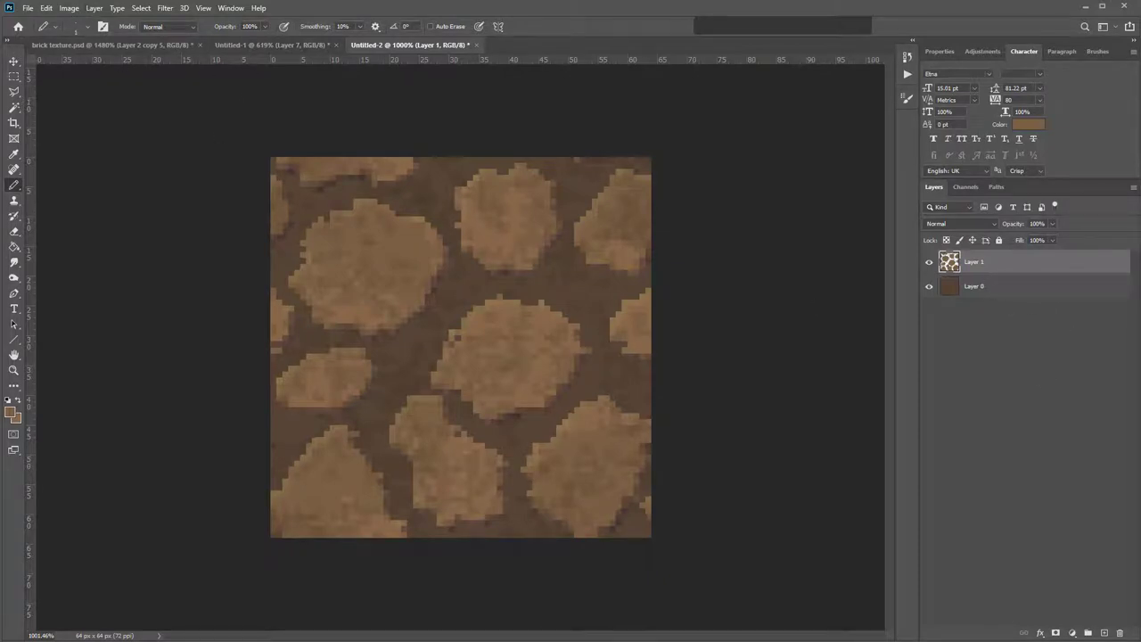
# - Define the finished tile as a pattern named "Ground block 64 tut"
pyautogui.click(46, 8)
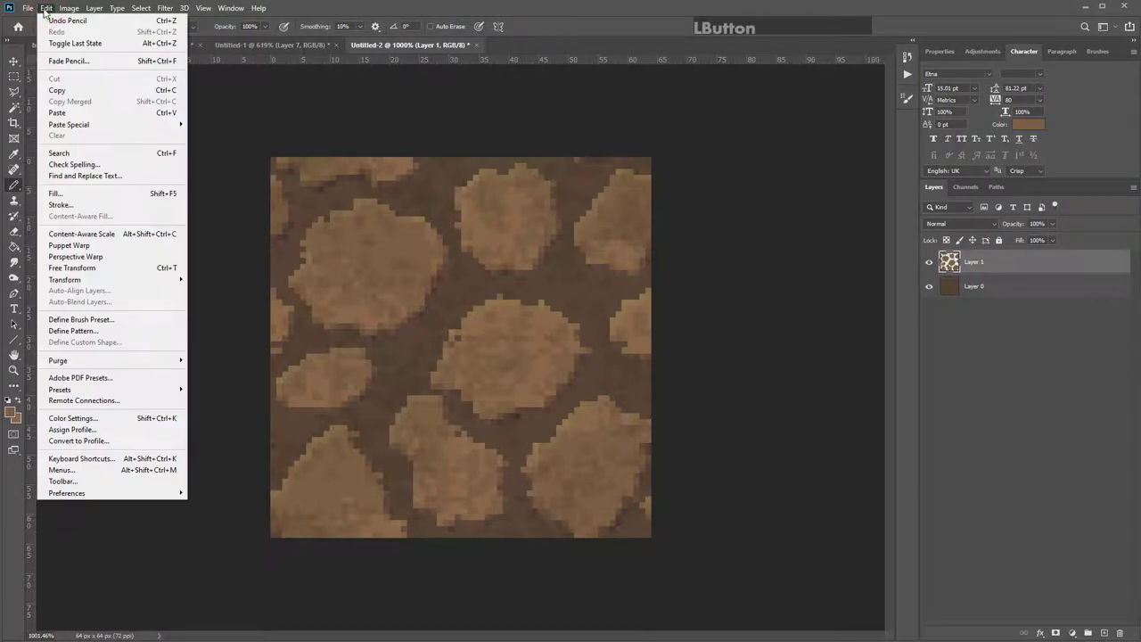
pyautogui.click(133, 337)
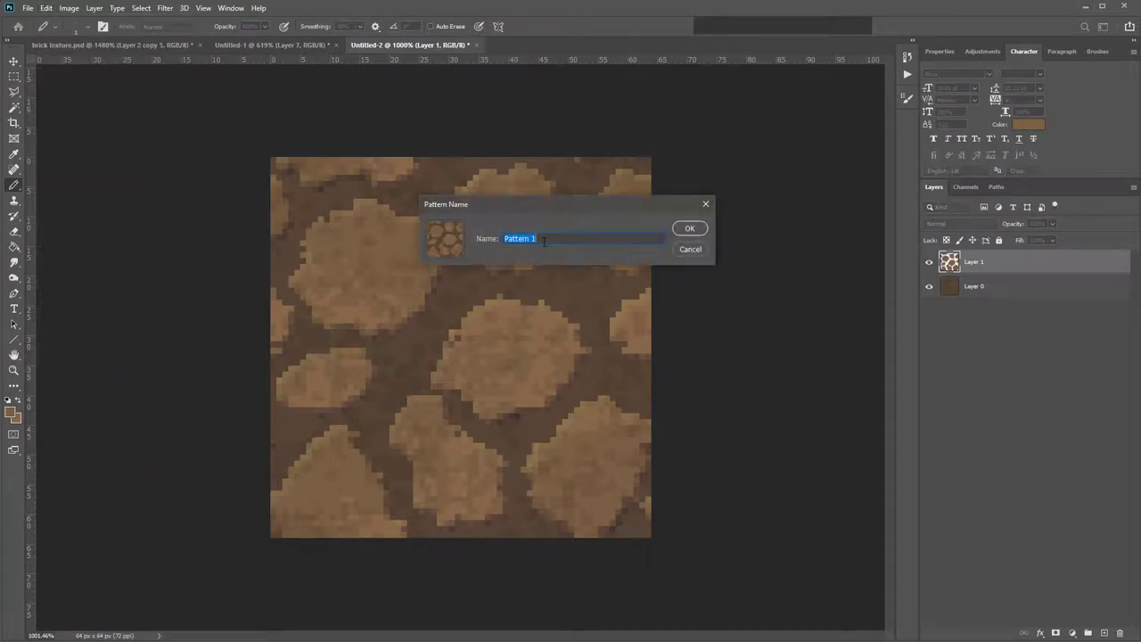
pyautogui.write('Ground block 6')
pyautogui.write('4')
pyautogui.write(' 2')
pyautogui.click(688, 228)
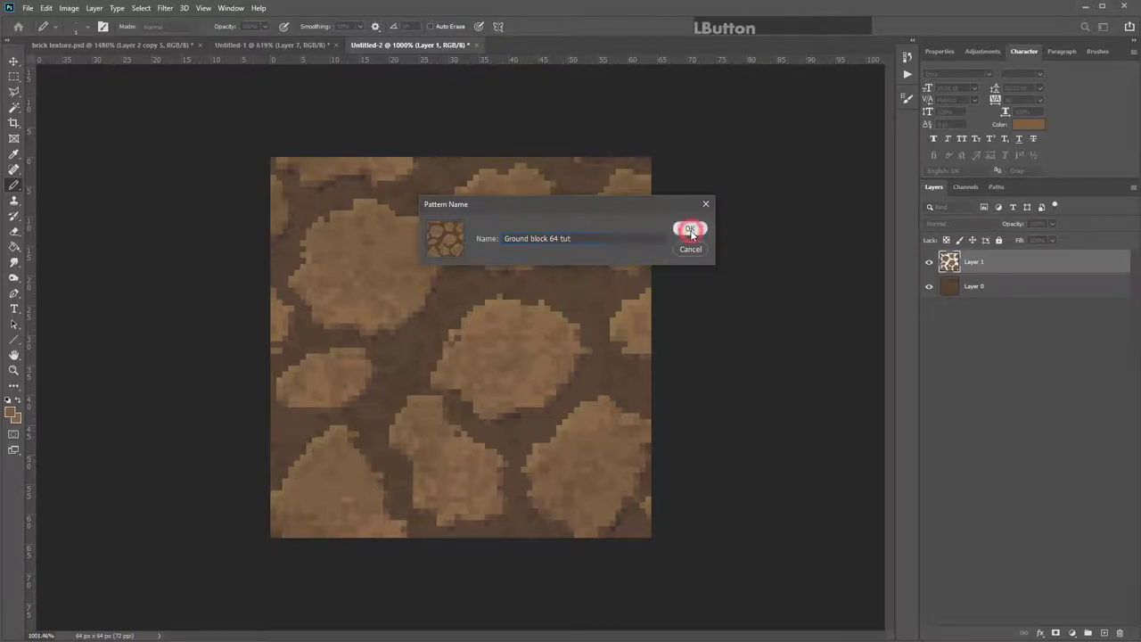
# - Create a new document 600 pixels wide and 400 pixels high at 72 pixels/inch
pyautogui.click(28, 8)
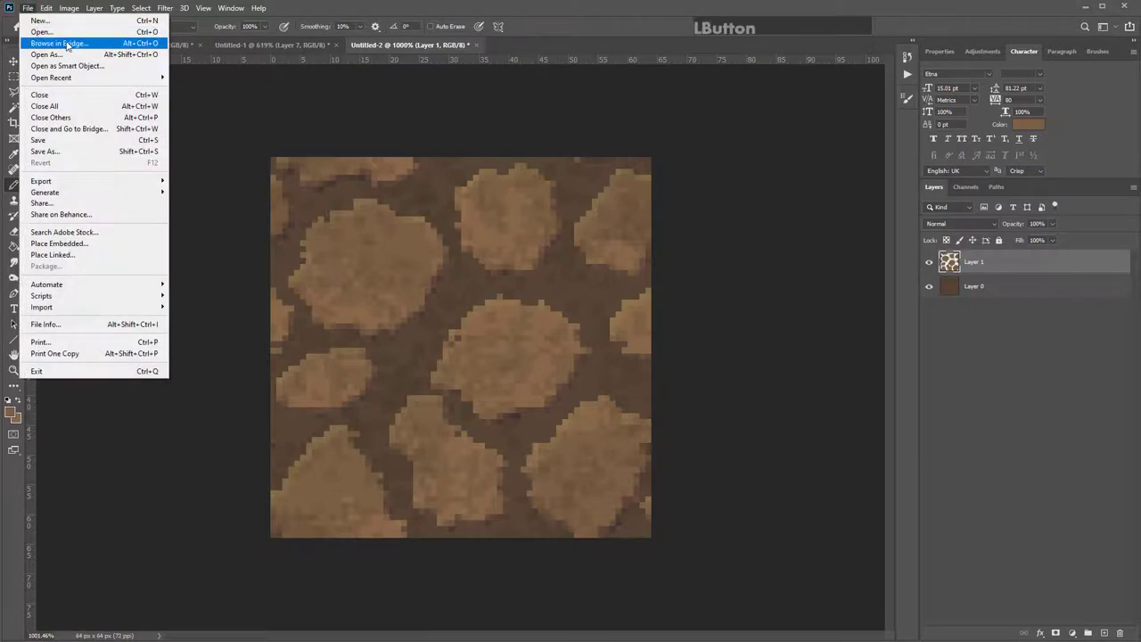
pyautogui.click(59, 30)
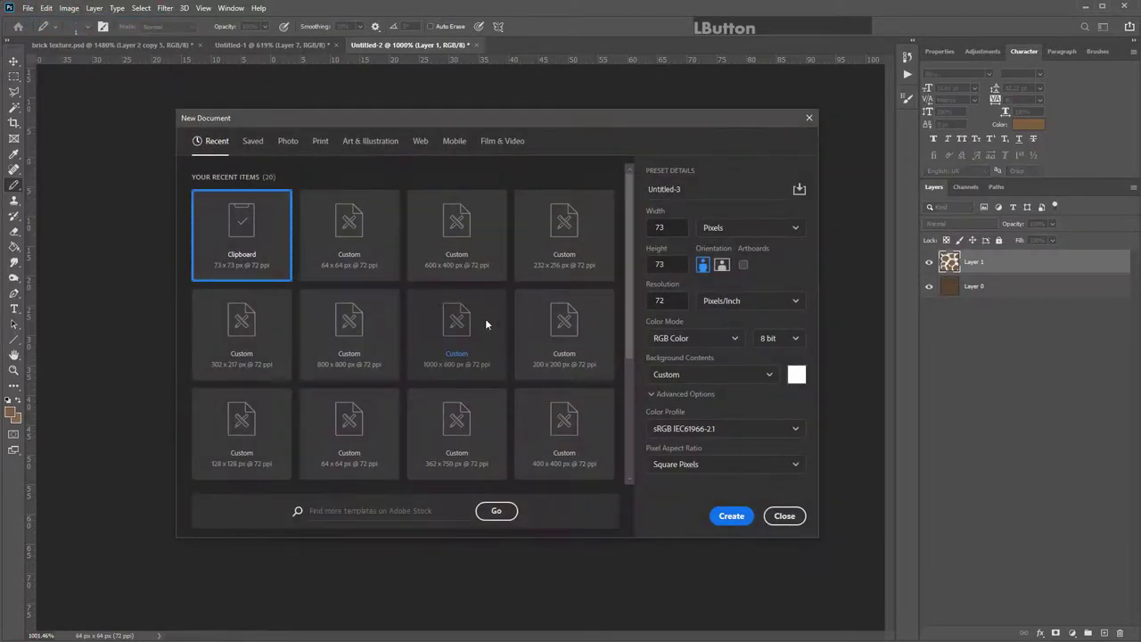
pyautogui.click(676, 226)
pyautogui.write('600')
pyautogui.click(670, 265)
pyautogui.write('400')
pyautogui.click(731, 515)
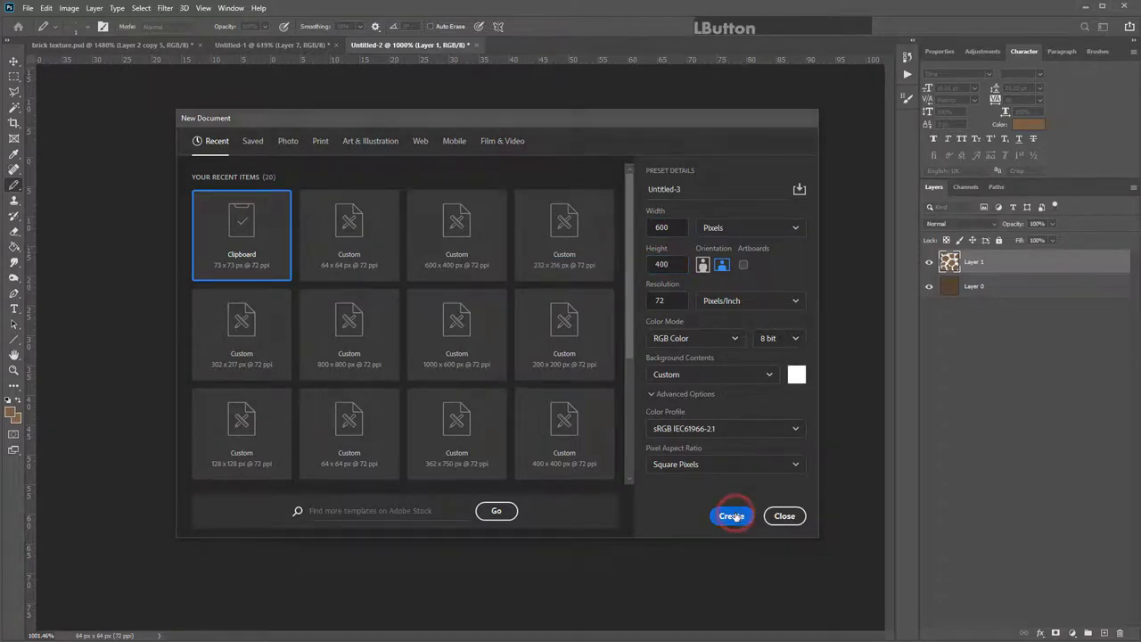
# - Fill the white background with a muted sky blue (#88b0d1) using the Paint Bucket
pyautogui.scroll(1, 283, 289)
pyautogui.press('g')
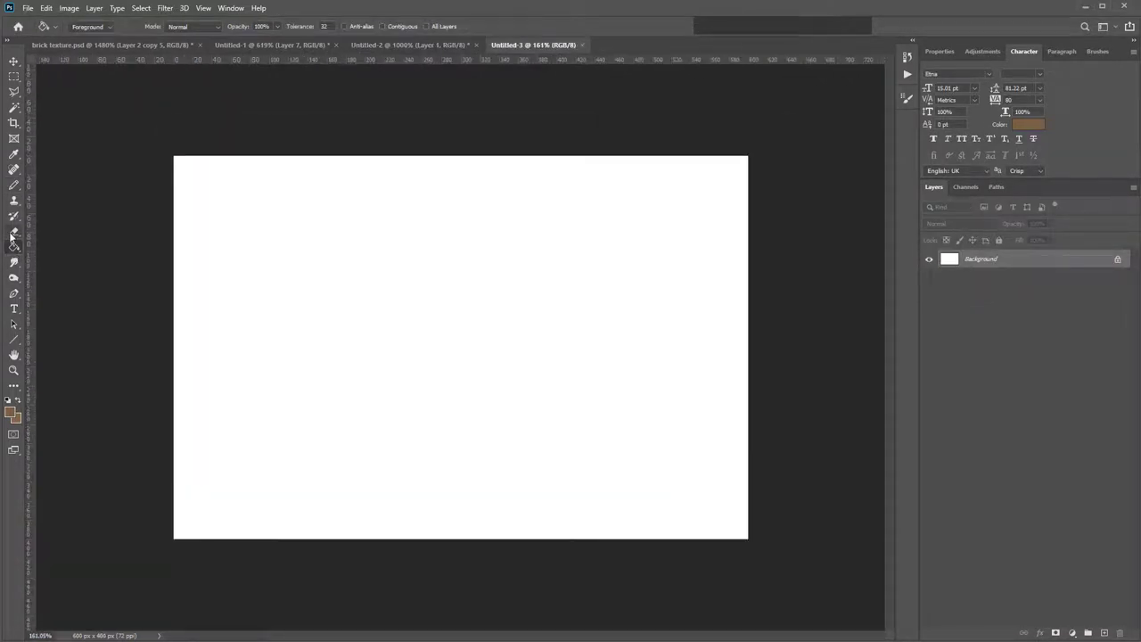
pyautogui.click(10, 409)
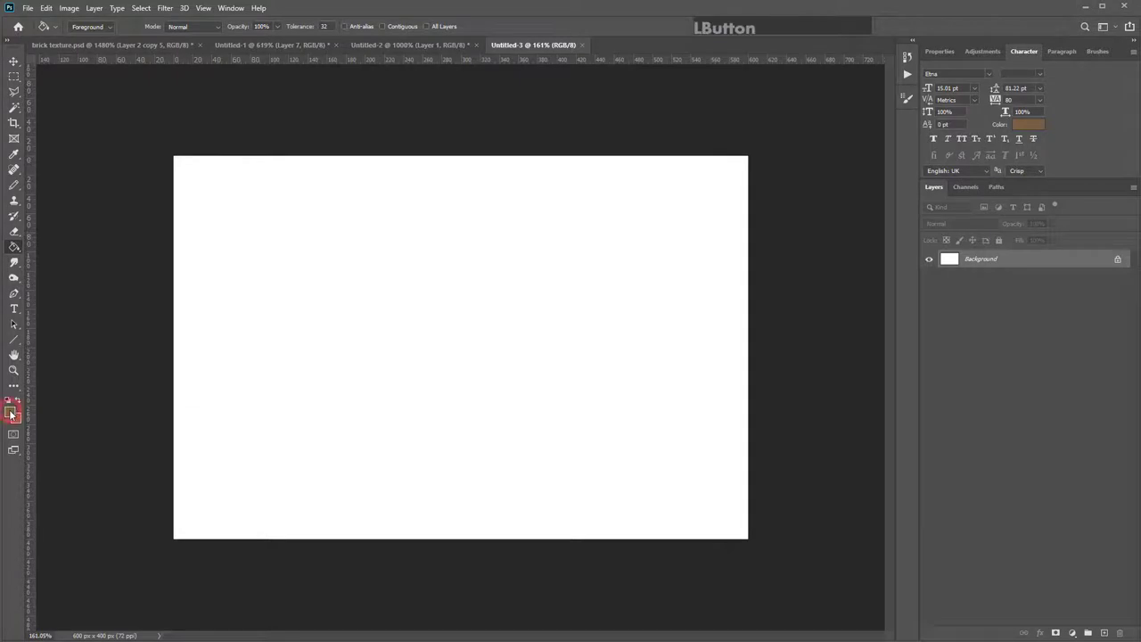
pyautogui.click(376, 318)
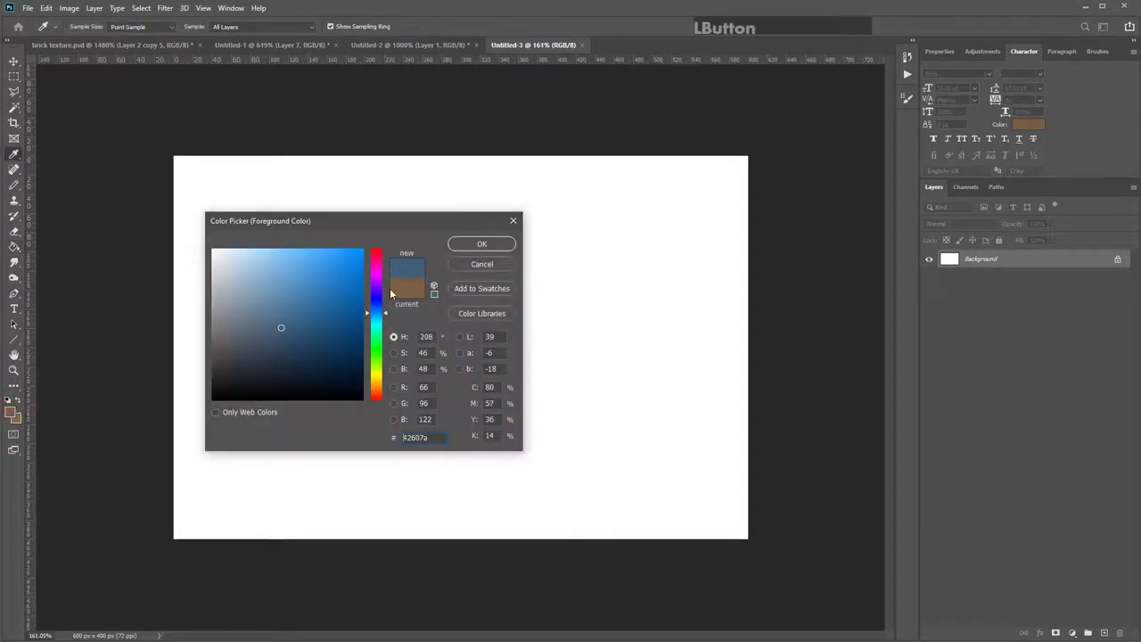
pyautogui.click(304, 260)
pyautogui.click(481, 244)
pyautogui.click(14, 247)
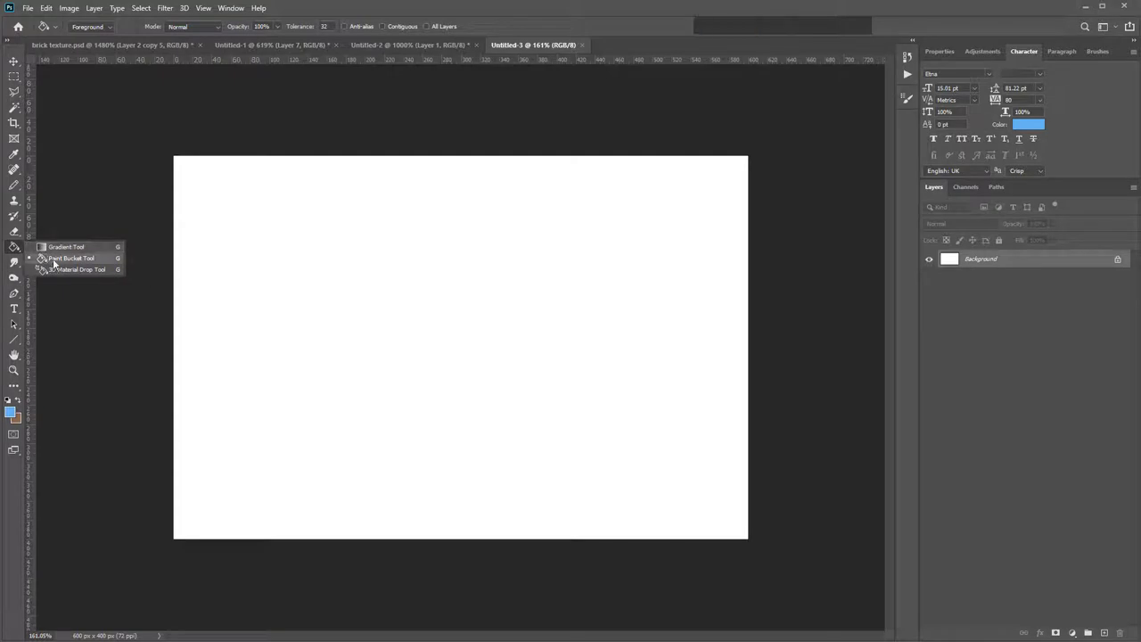
pyautogui.click(53, 259)
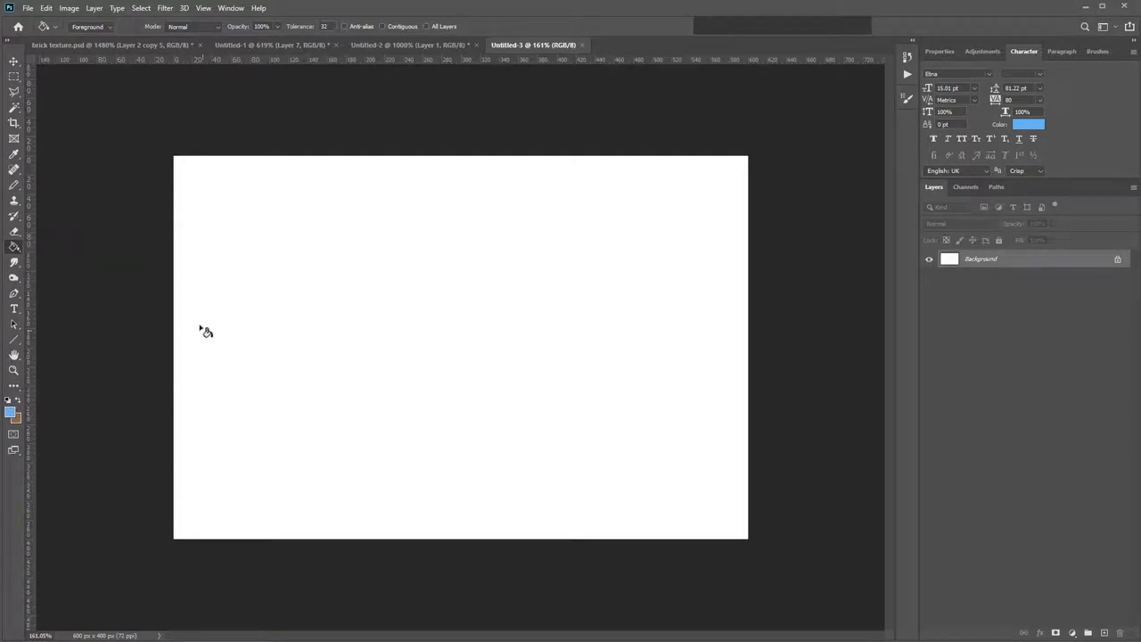
pyautogui.click(411, 264)
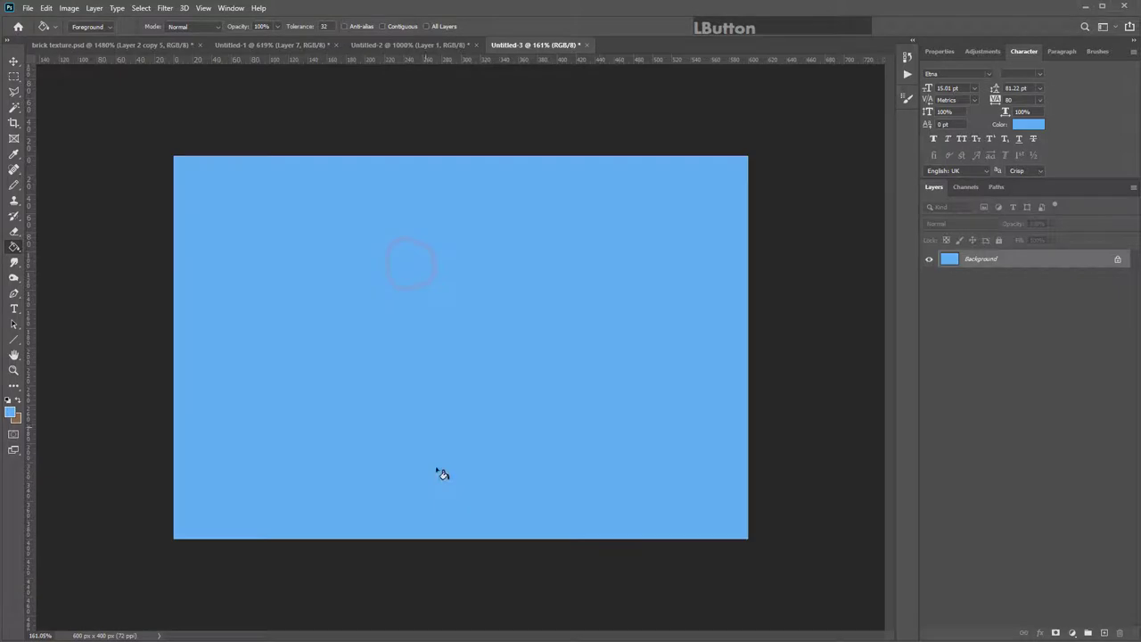
pyautogui.click(11, 412)
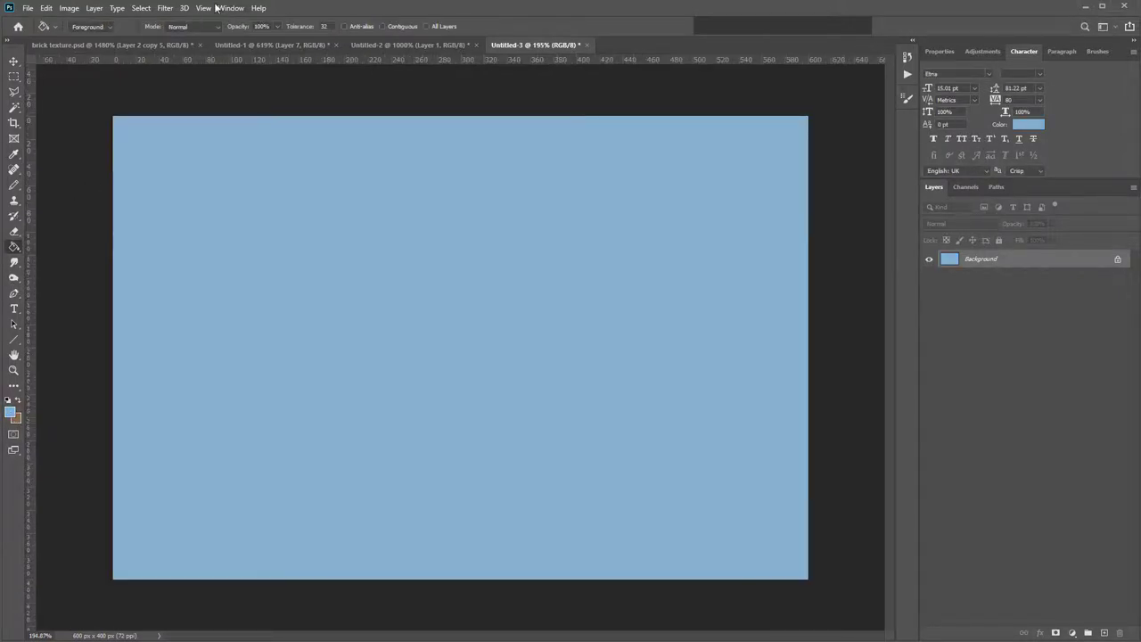
# - Set the Paint Bucket to the newly defined dirt pattern, try it across the whole canvas and undo the fill
pyautogui.click(98, 32)
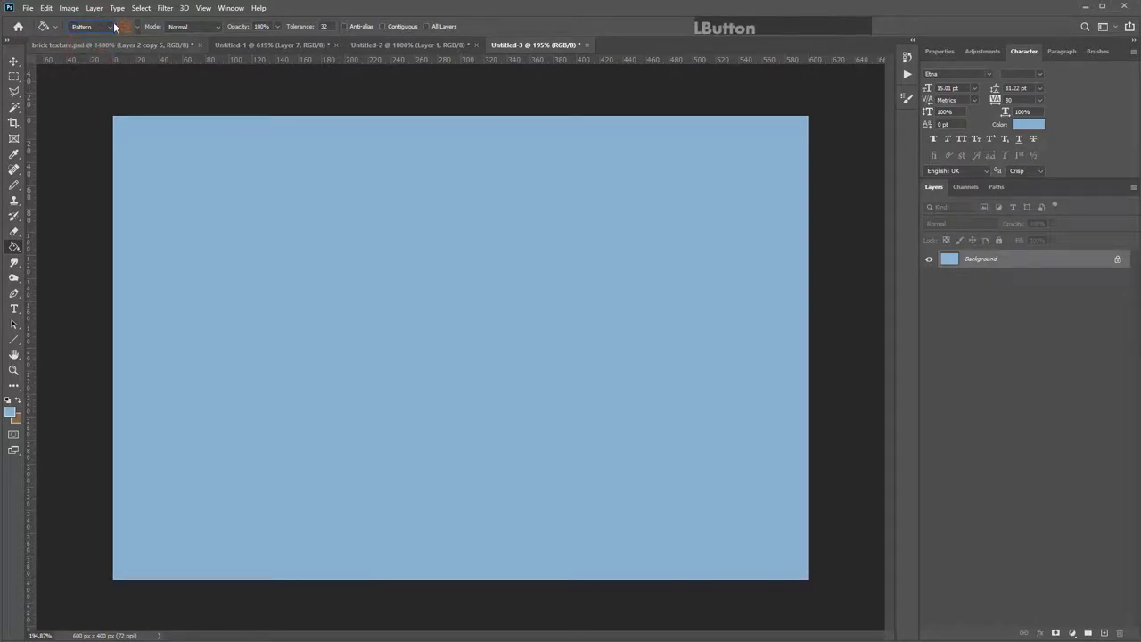
pyautogui.click(82, 46)
pyautogui.click(138, 26)
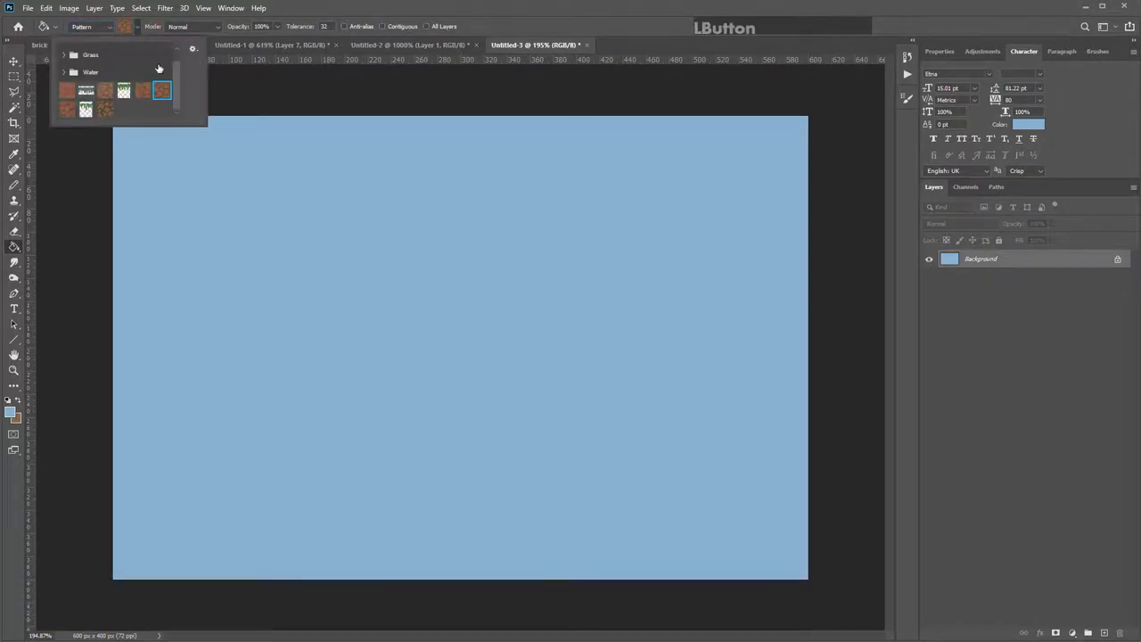
pyautogui.click(106, 109)
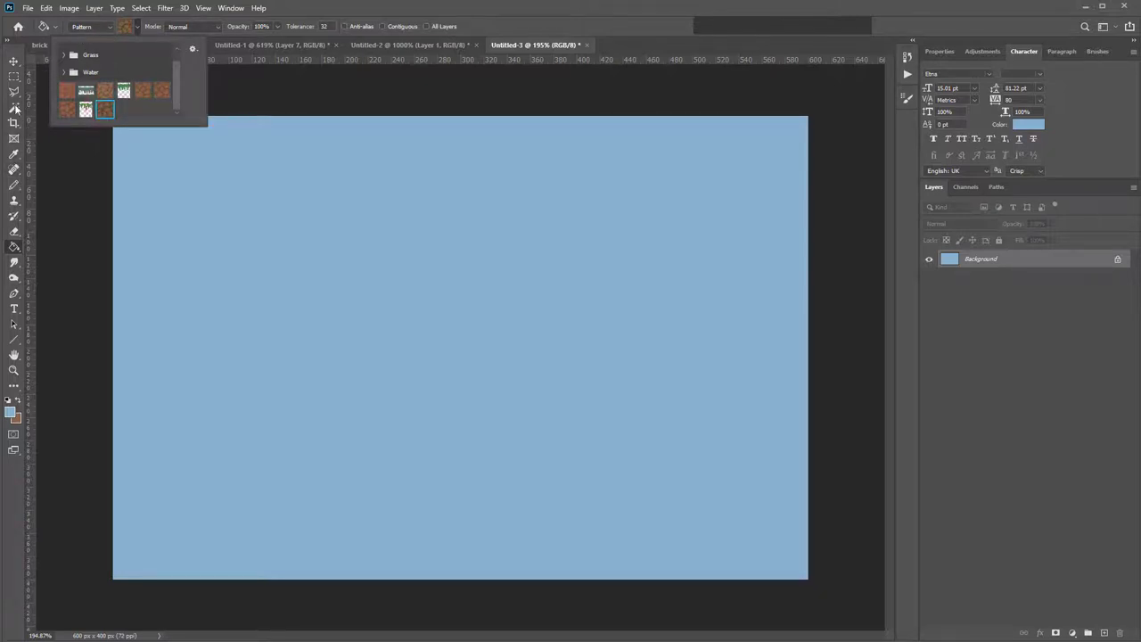
pyautogui.click(348, 297)
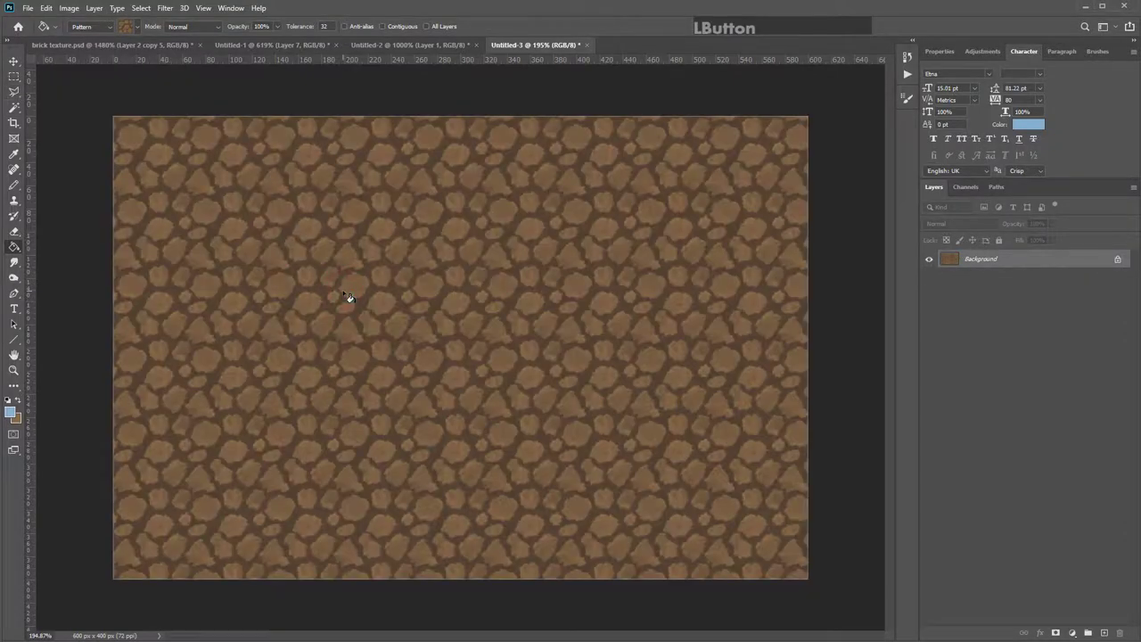
pyautogui.hotkey('ctrl', 'z')
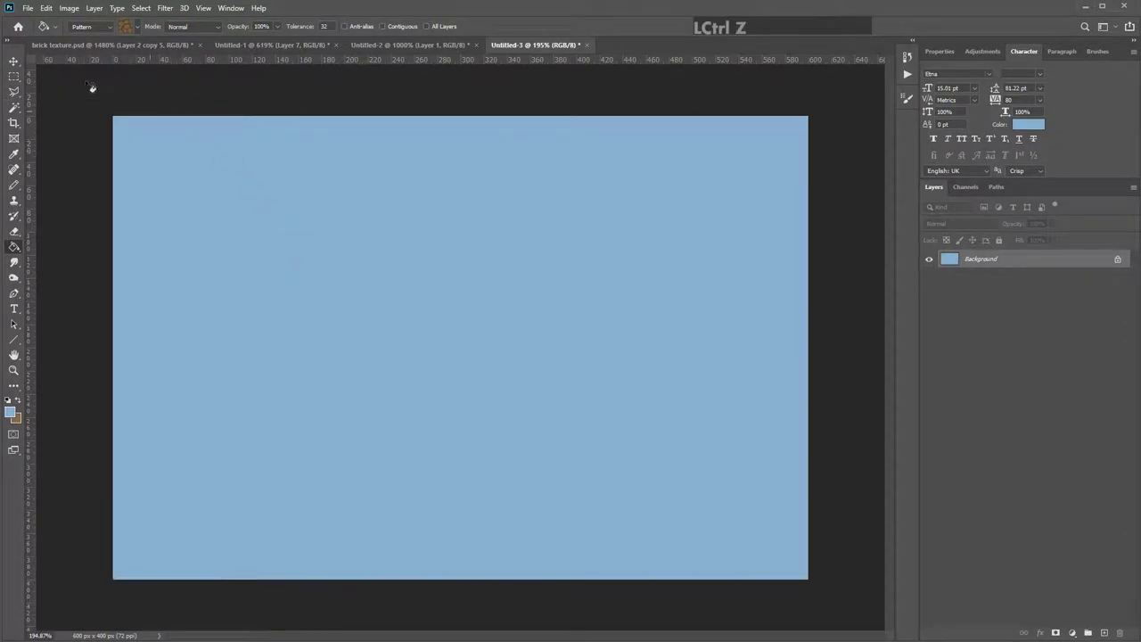
# - Start a Polygonal Lasso selection with an uneven ground line across the lower part of the canvas, beginning just outside its left edge
pyautogui.click(14, 93)
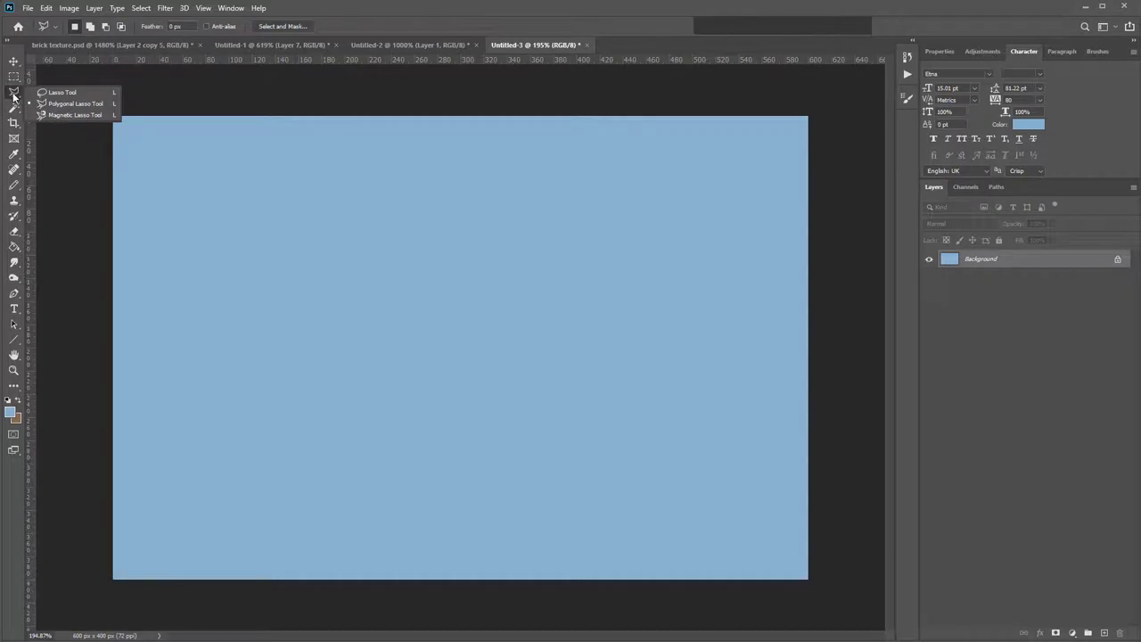
pyautogui.click(75, 103)
pyautogui.click(102, 448)
pyautogui.click(202, 482)
pyautogui.click(296, 463)
pyautogui.click(409, 478)
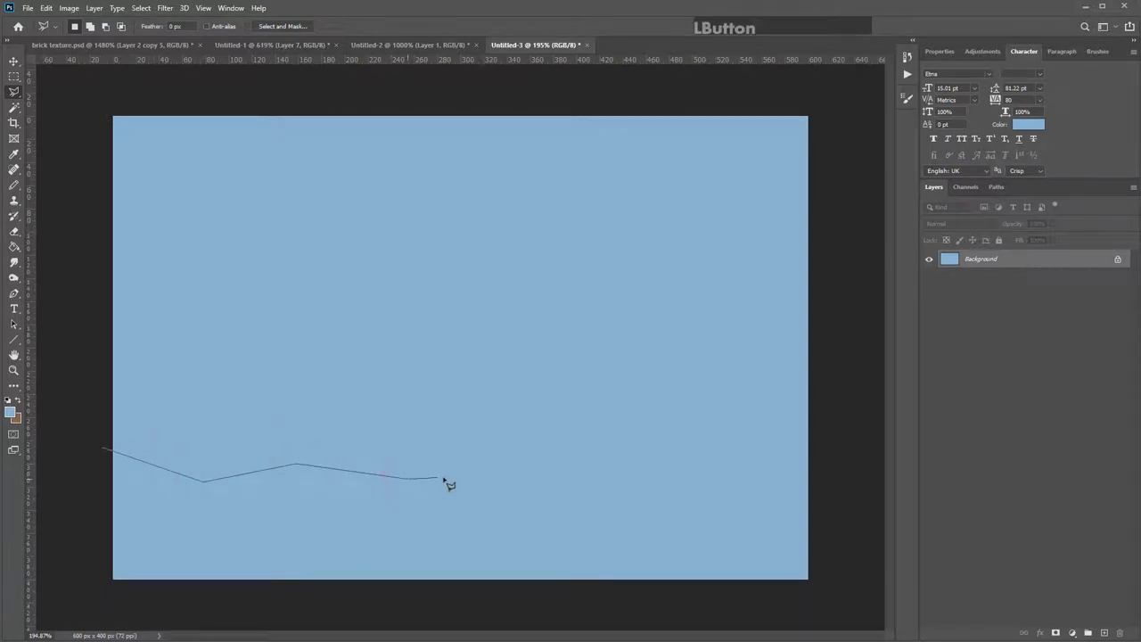
pyautogui.click(555, 473)
pyautogui.click(643, 470)
# - Continue the selection outline up an overhanging cliff near the canvas's right side and over its flat top, past the right edge
pyautogui.click(678, 443)
pyautogui.click(699, 385)
pyautogui.click(702, 335)
pyautogui.click(687, 292)
pyautogui.click(698, 261)
pyautogui.click(737, 248)
pyautogui.click(791, 248)
pyautogui.click(840, 267)
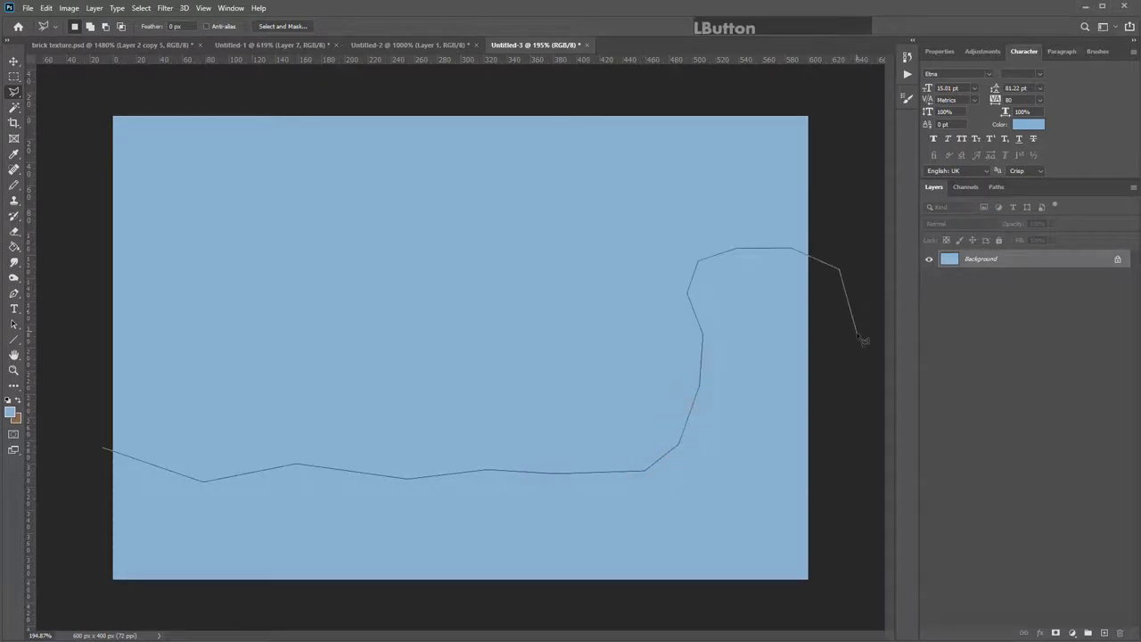
pyautogui.click(858, 392)
pyautogui.click(870, 526)
pyautogui.click(868, 588)
pyautogui.click(831, 604)
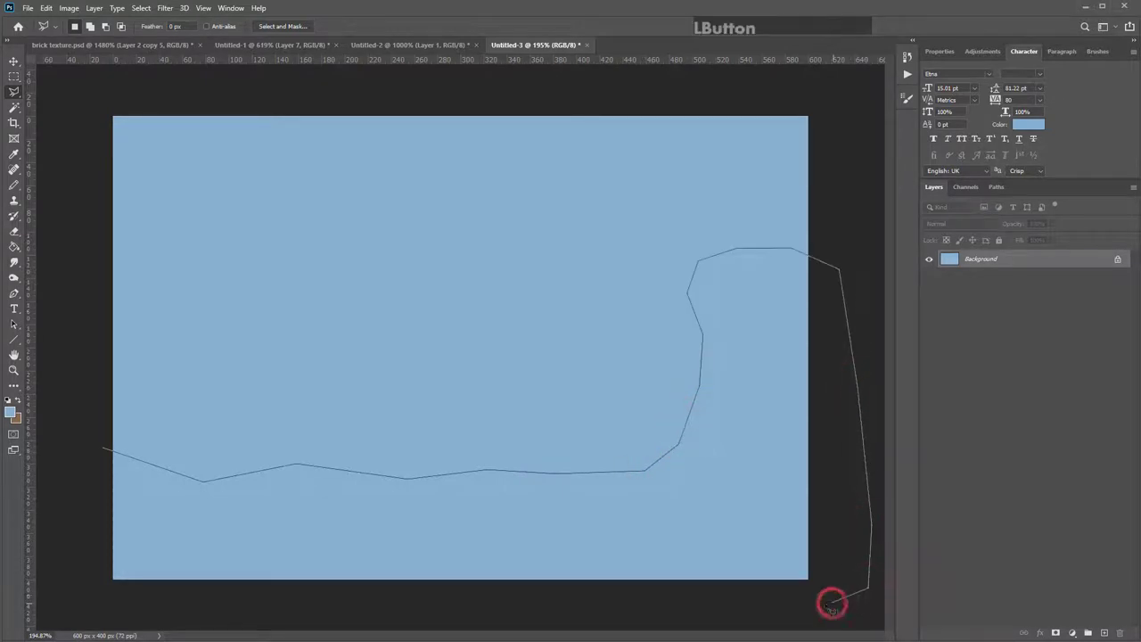
pyautogui.click(86, 590)
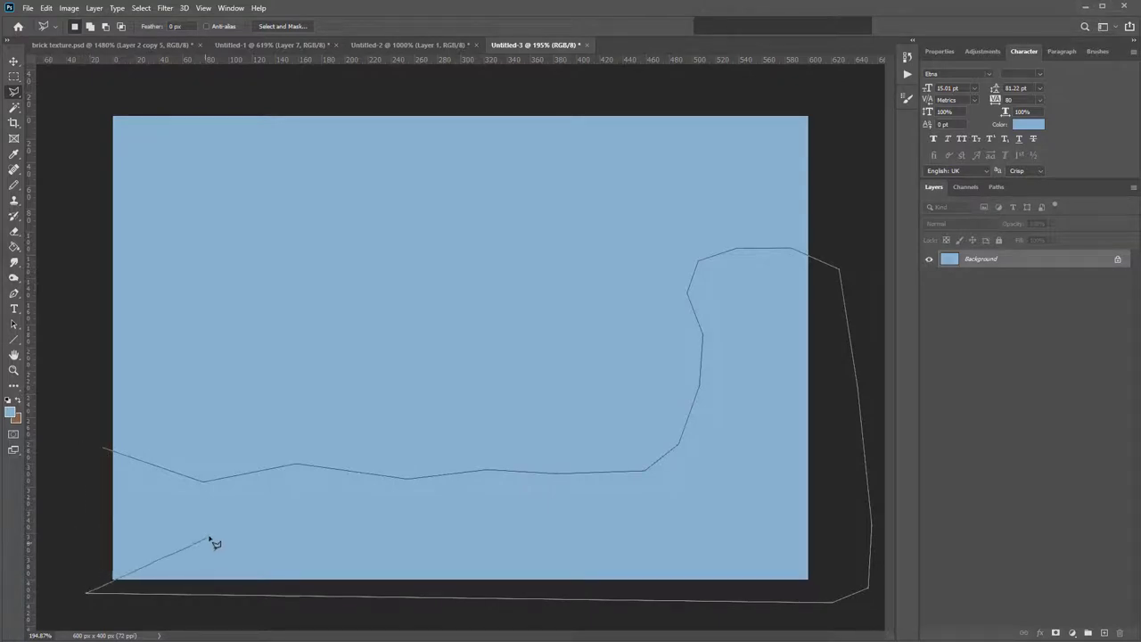
pyautogui.press('BackSpace')
pyautogui.press('BackSpace')
pyautogui.press('BackSpace')
pyautogui.press('BackSpace')
pyautogui.press('BackSpace')
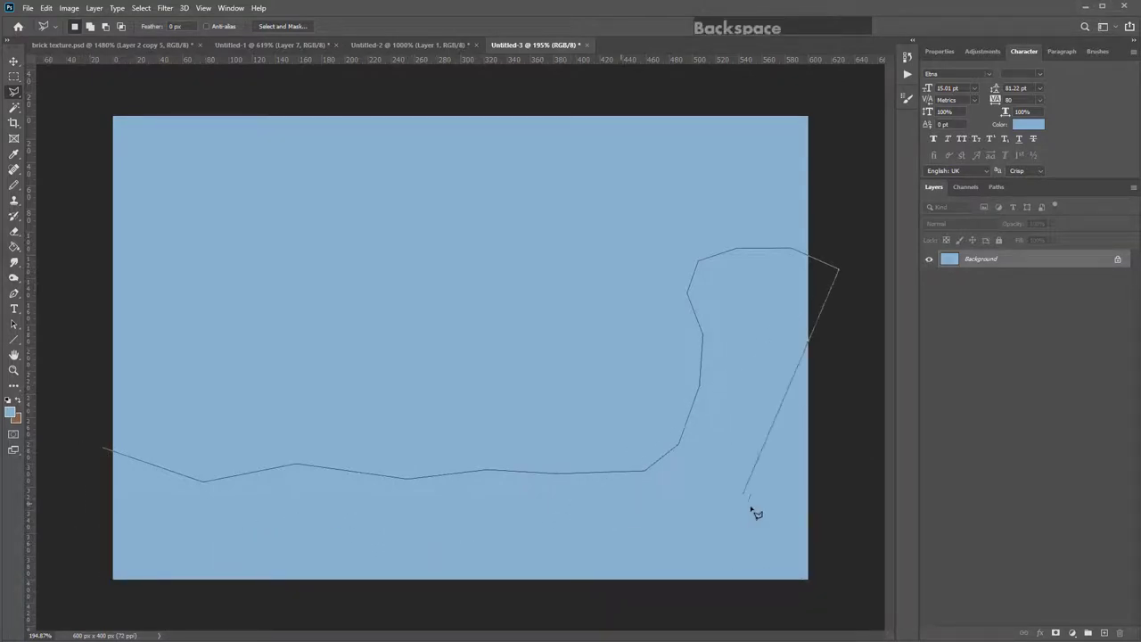
# - Close the terrain selection by running its outline straight around the outside of the canvas's lower corners to the starting point
pyautogui.click(842, 609)
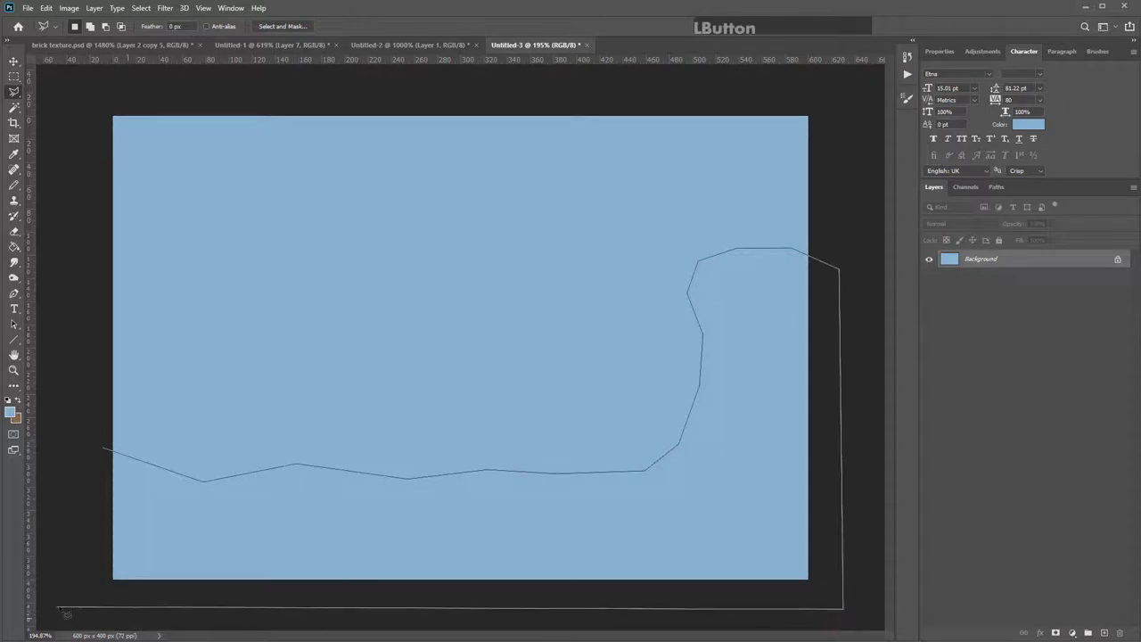
pyautogui.click(83, 604)
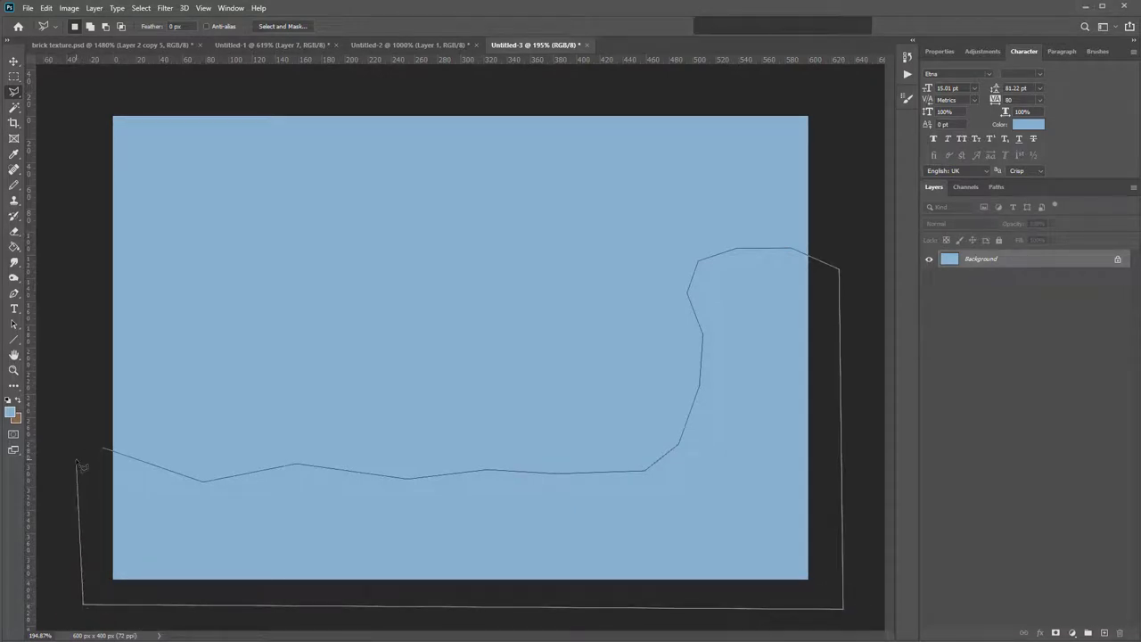
pyautogui.click(86, 461)
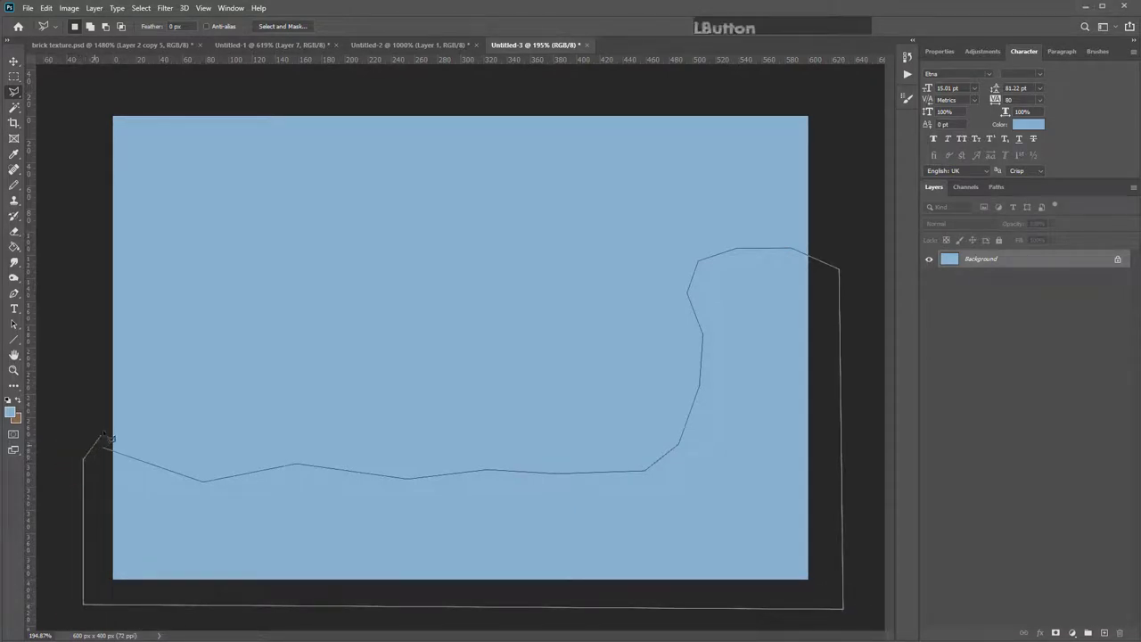
pyautogui.click(94, 458)
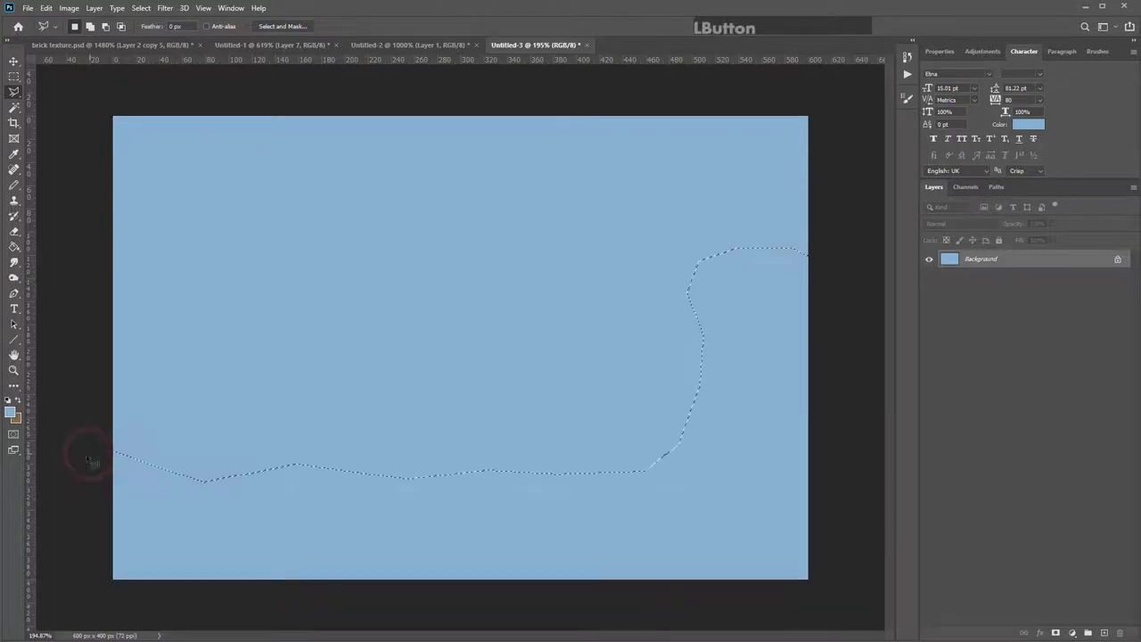
# - Fill the selected terrain with the dirt pattern and clear the selection
pyautogui.click(13, 248)
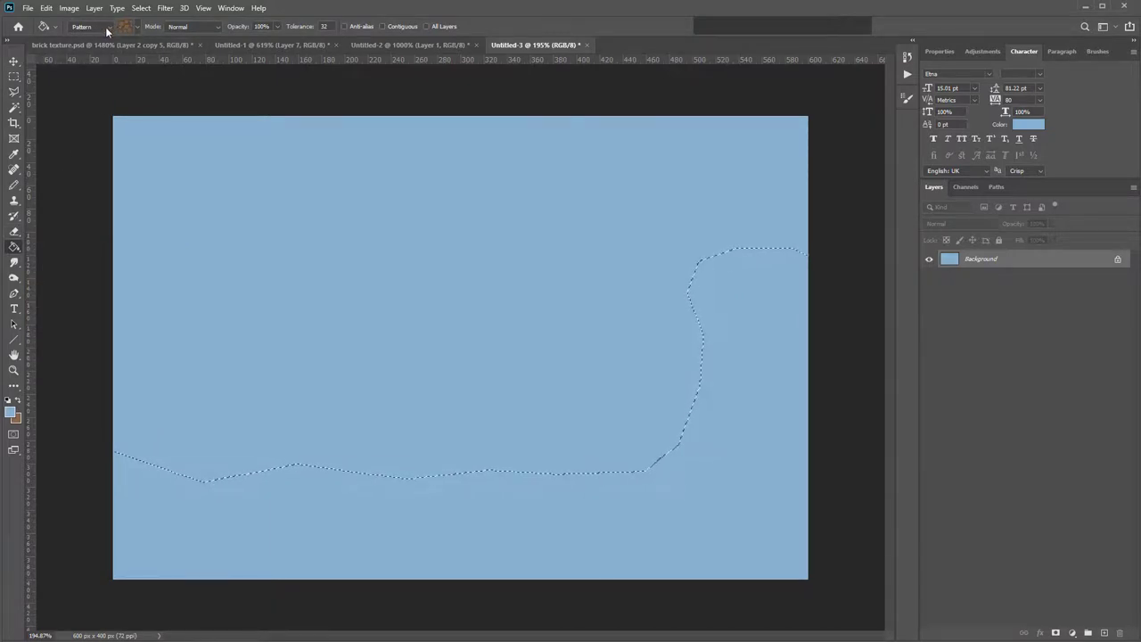
pyautogui.click(428, 517)
pyautogui.scroll(3, 659, 559)
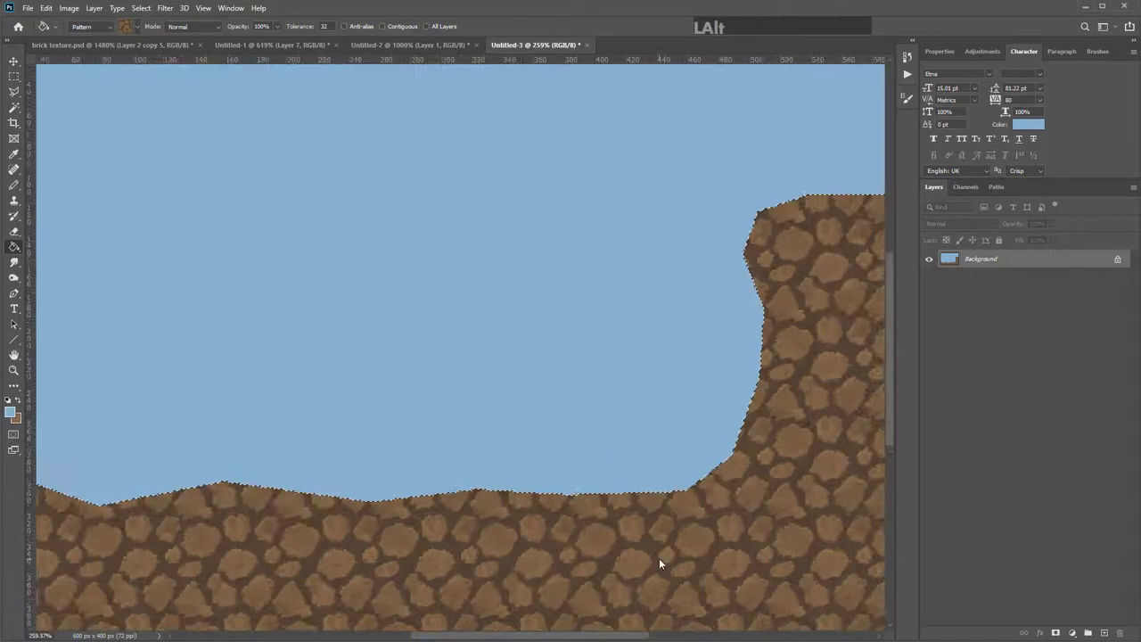
pyautogui.scroll(-4, 659, 558)
pyautogui.scroll(2, 659, 558)
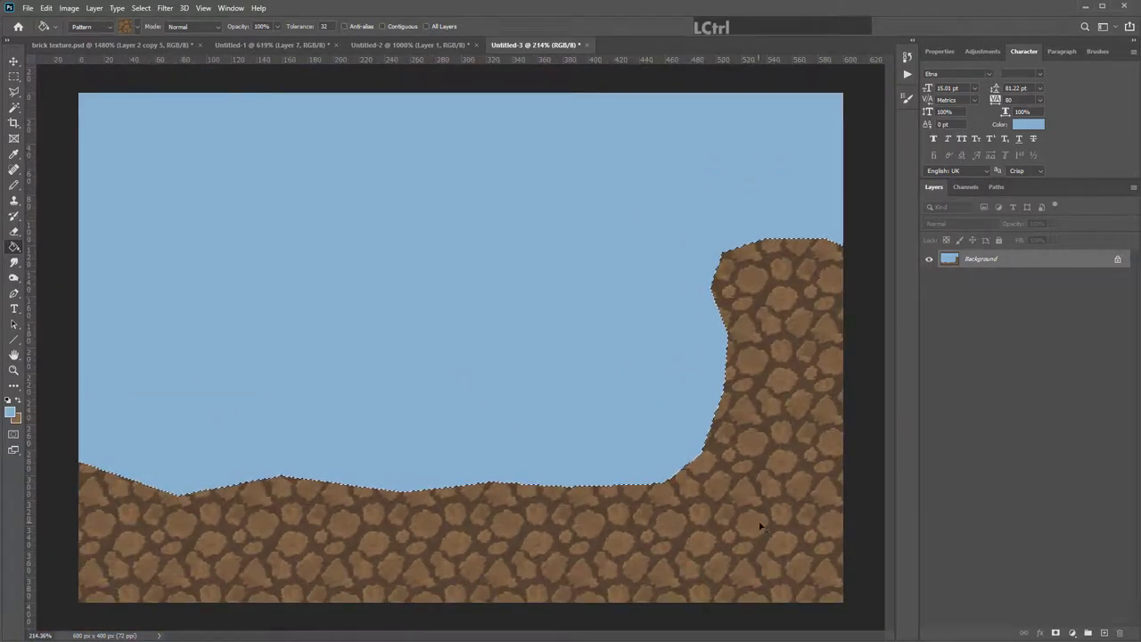
pyautogui.hotkey('ctrl', 'd')
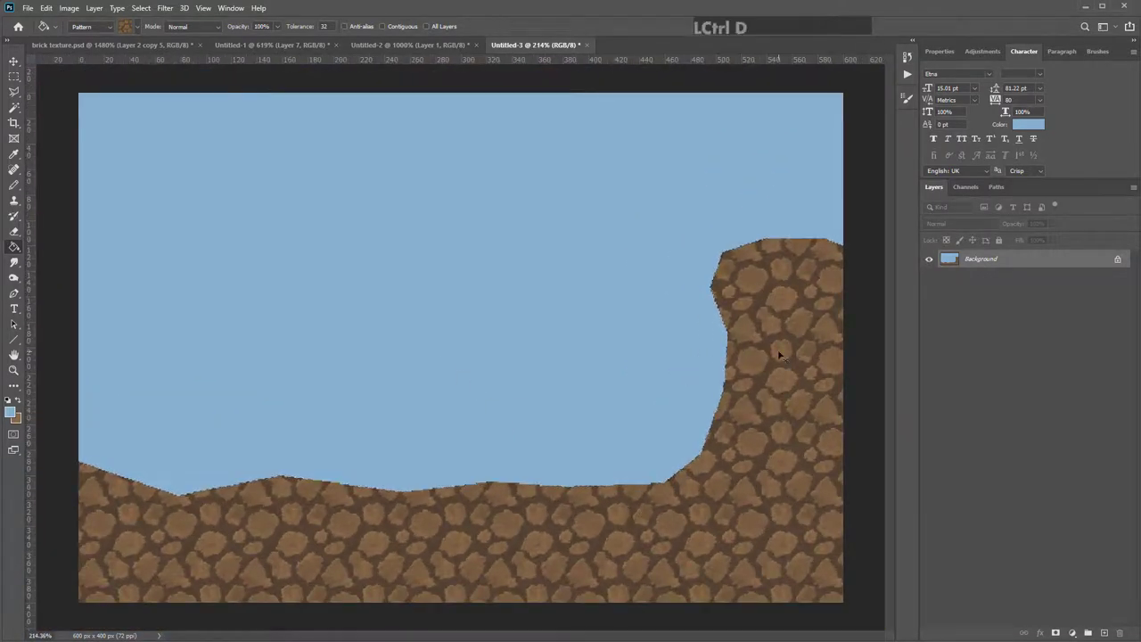
# - Extend the 64 x 64 dirt tile's canvas upward to 80 px high with the Crop tool
pyautogui.click(401, 45)
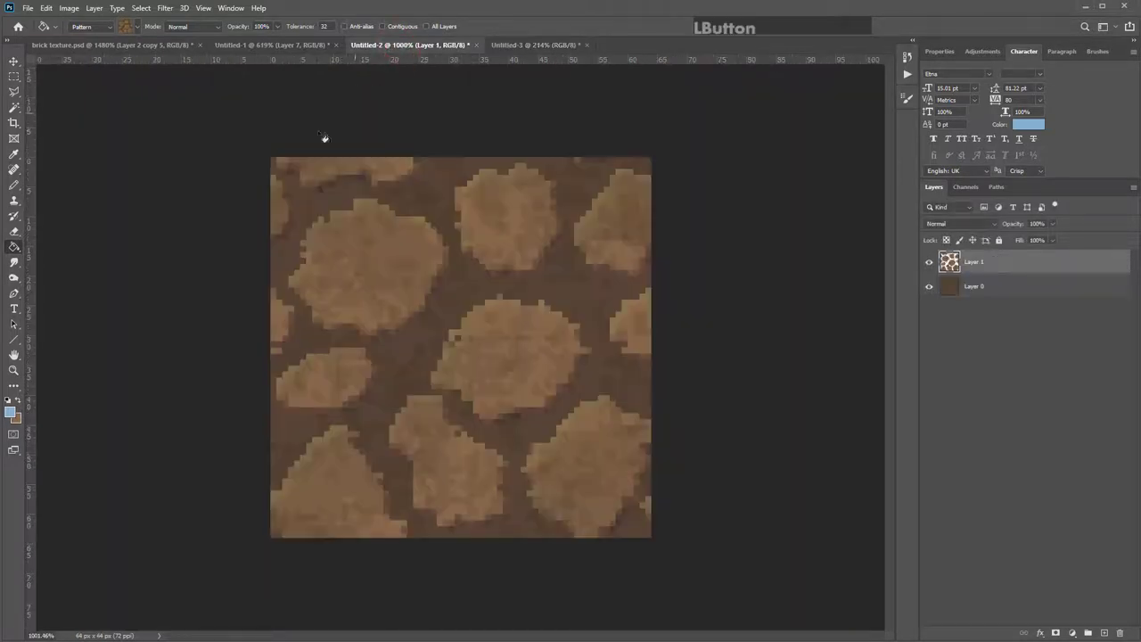
pyautogui.click(13, 124)
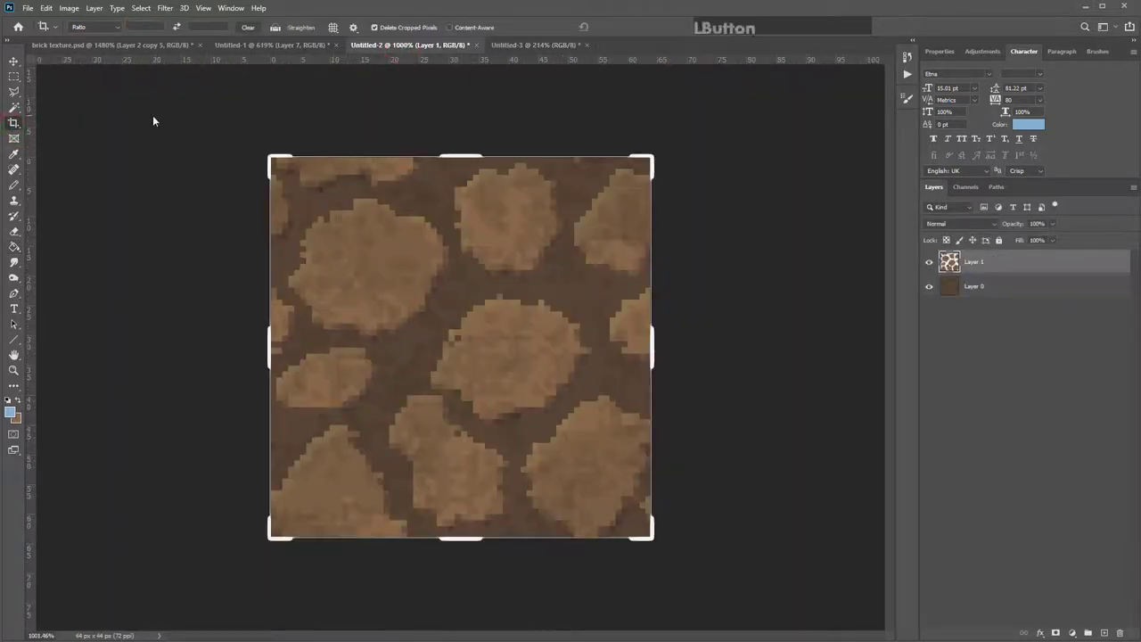
pyautogui.scroll(-2, 407, 191)
pyautogui.scroll(1, 463, 167)
pyautogui.moveTo(463, 166); pyautogui.dragTo(479, 125)
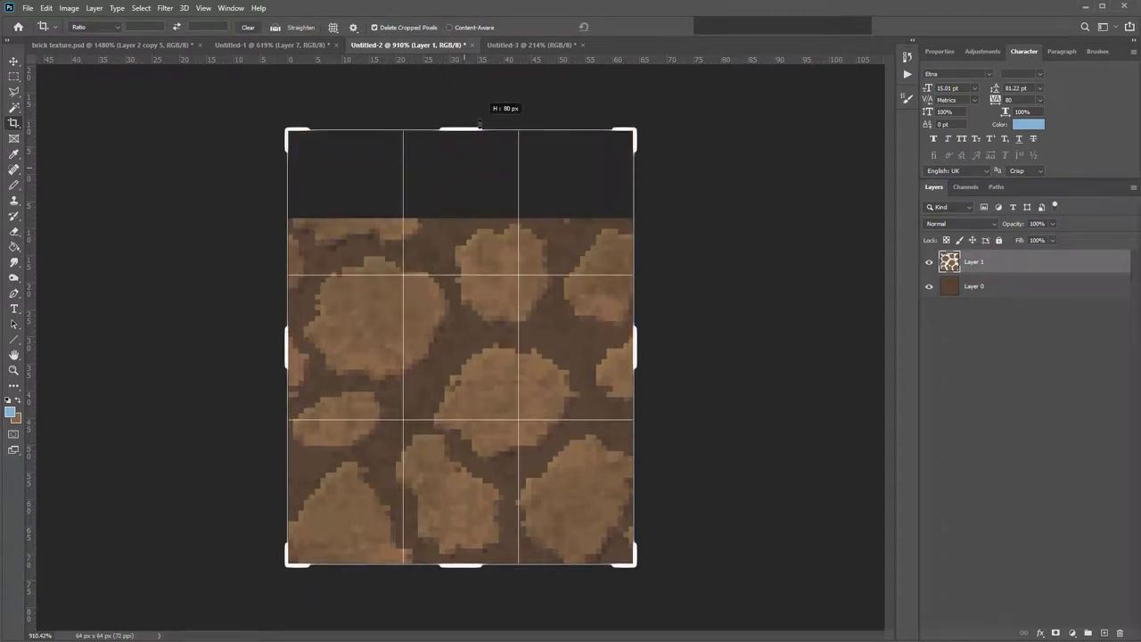
pyautogui.moveTo(480, 125); pyautogui.dragTo(479, 126)
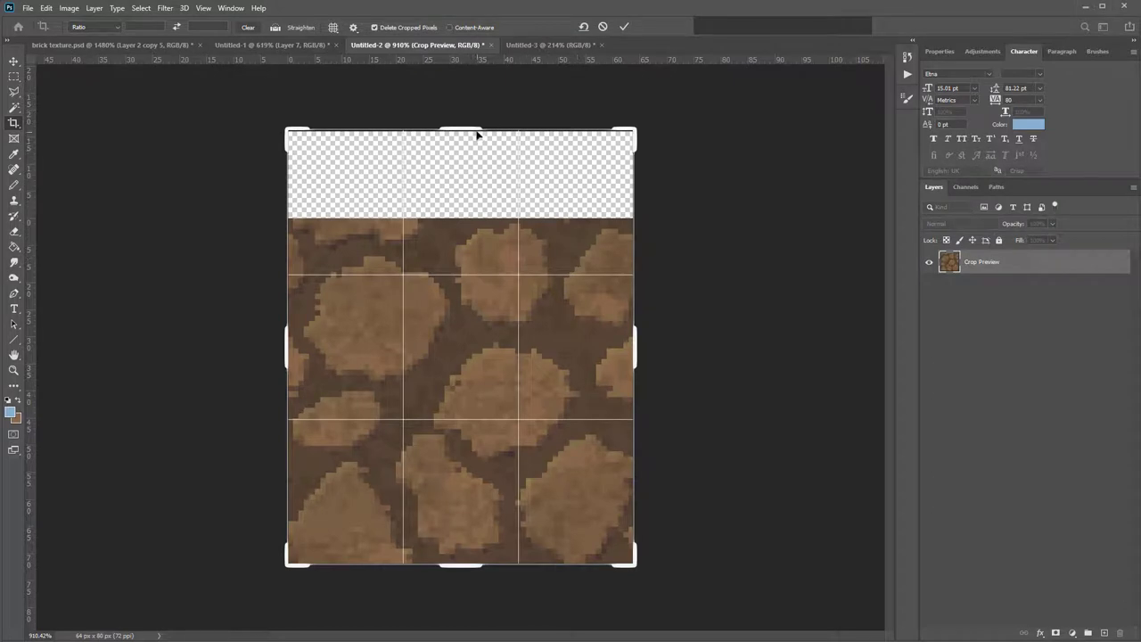
pyautogui.click(624, 27)
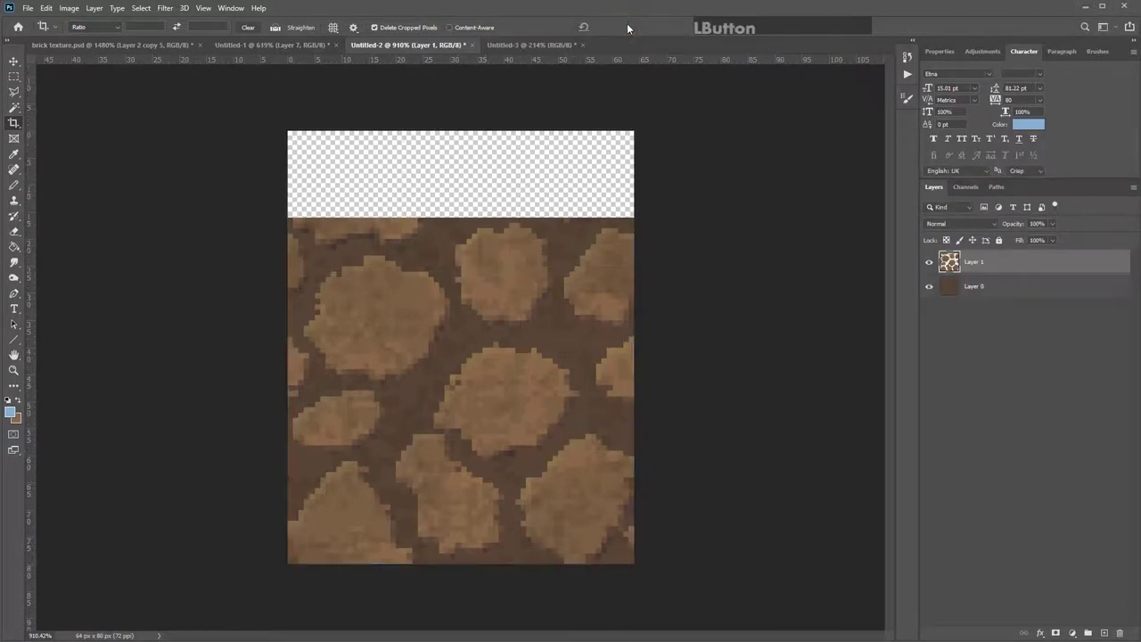
# - Add a new layer above the clods and set the foreground colour to a muted green, RGB 93, 143, 88
pyautogui.click(1106, 632)
pyautogui.click(10, 411)
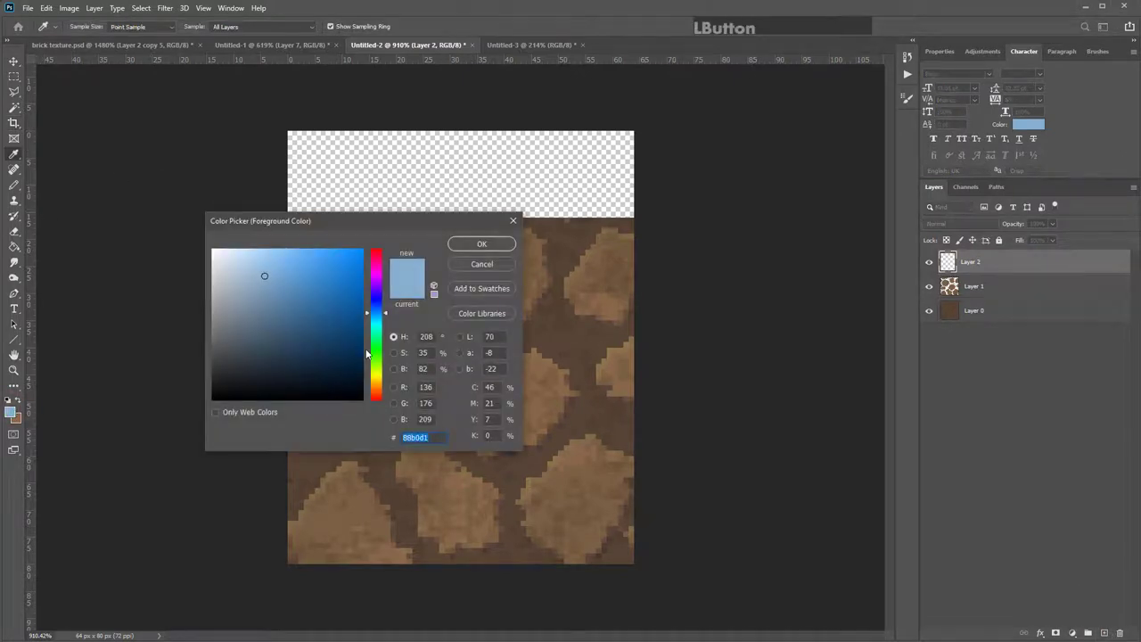
pyautogui.click(366, 354)
pyautogui.moveTo(273, 311)
pyautogui.mouseDown()
pyautogui.moveTo(261, 305)
pyautogui.moveTo(276, 313)
pyautogui.mouseUp()
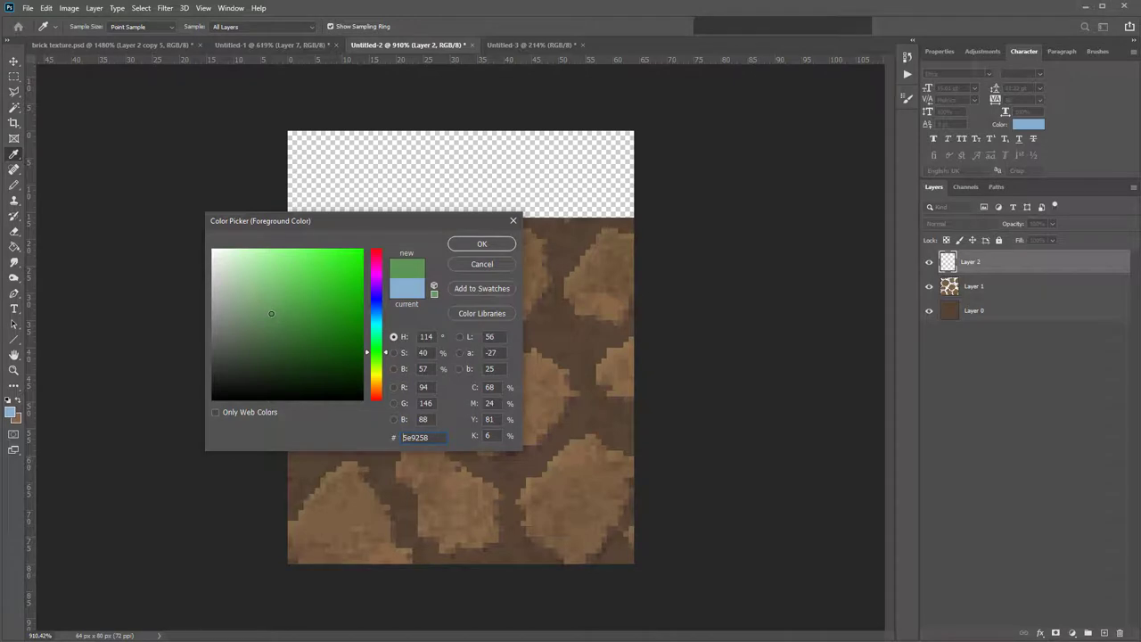
pyautogui.moveTo(271, 314); pyautogui.dragTo(269, 316)
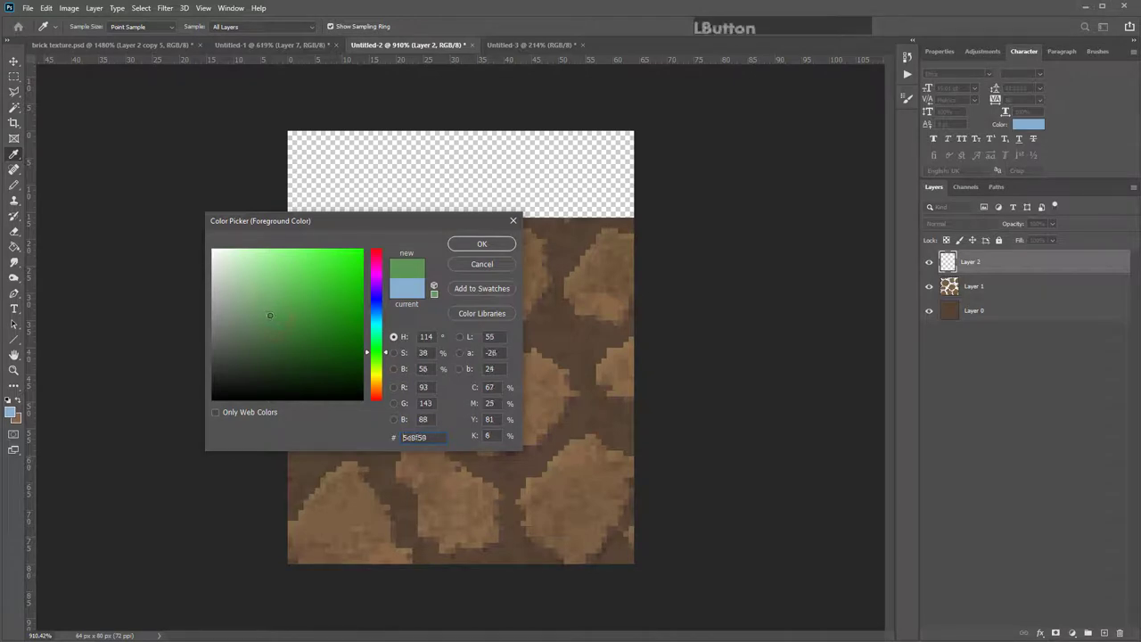
pyautogui.click(456, 247)
pyautogui.press('c')
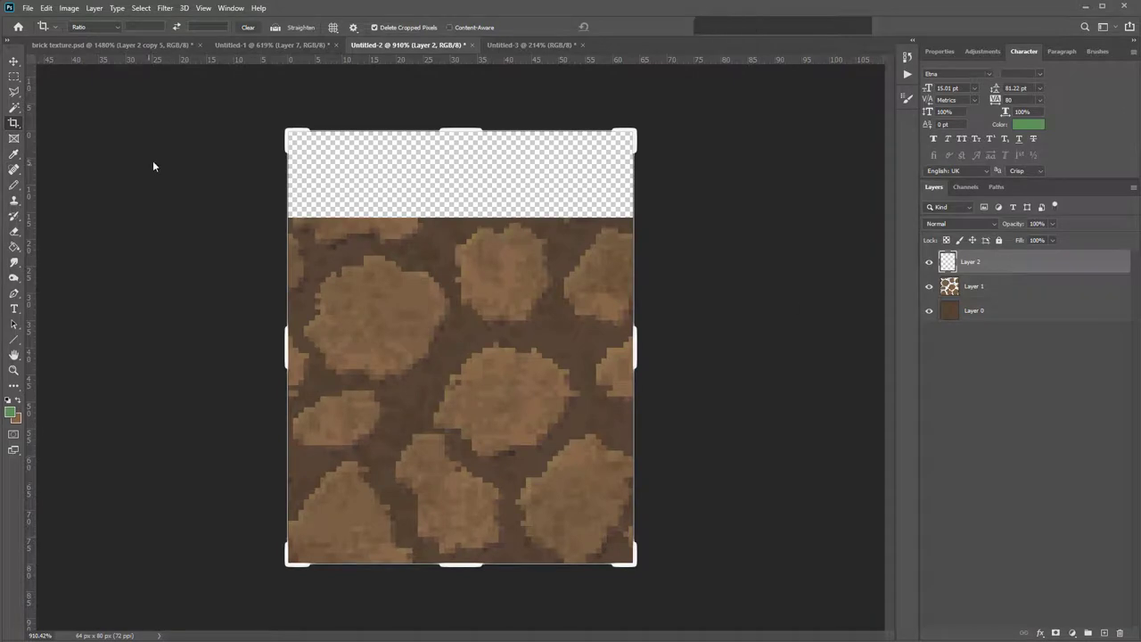
# - Set the Pencil to the grunge set's Sampled Brush 1 tip with 100% angle jitter, and undo a test dab
pyautogui.click(12, 189)
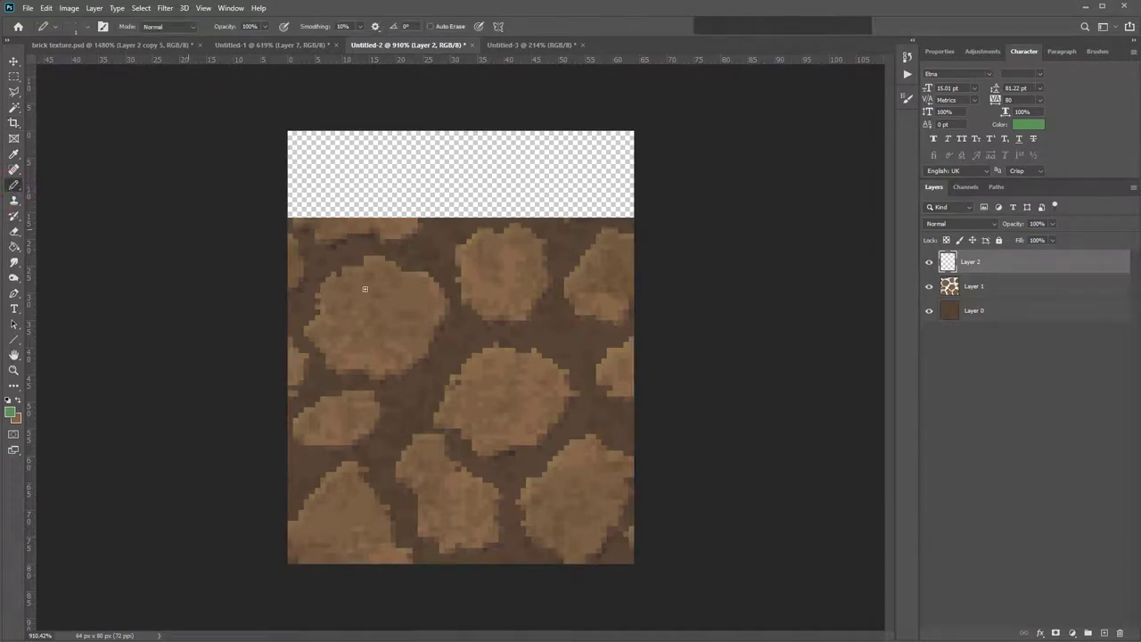
pyautogui.click(77, 26)
pyautogui.moveTo(230, 153); pyautogui.dragTo(226, 222)
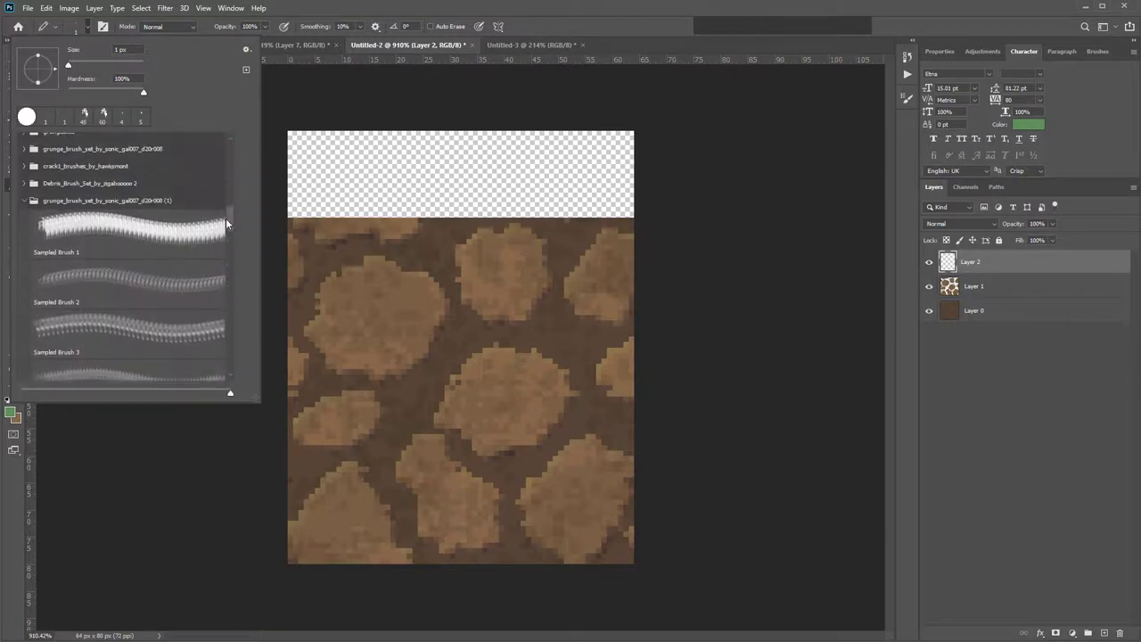
pyautogui.click(55, 230)
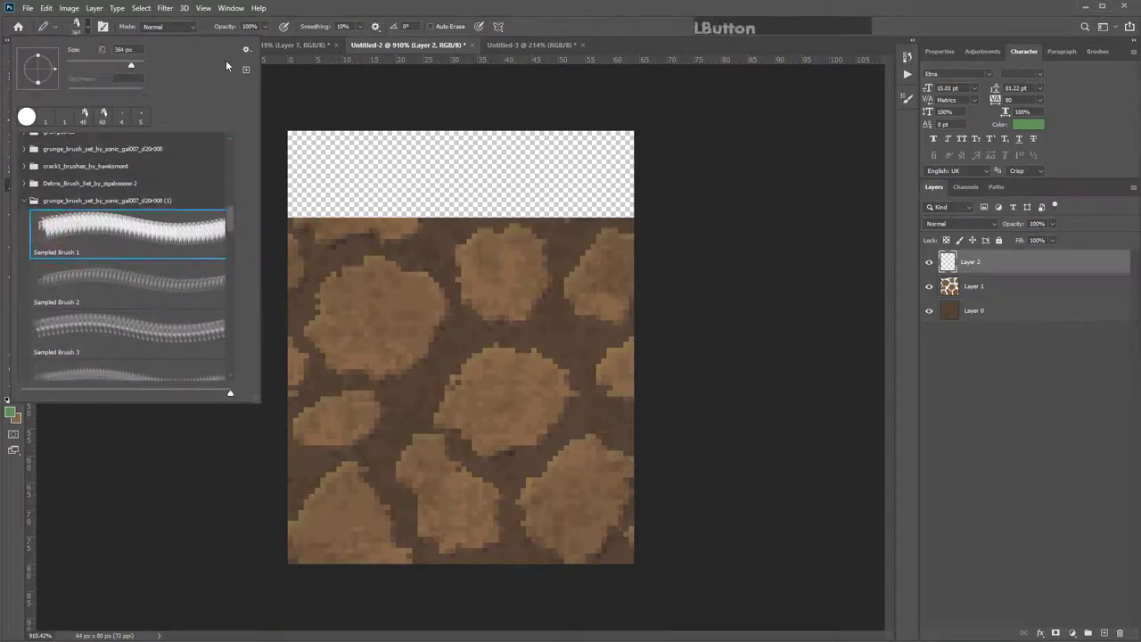
pyautogui.click(102, 28)
pyautogui.click(716, 148)
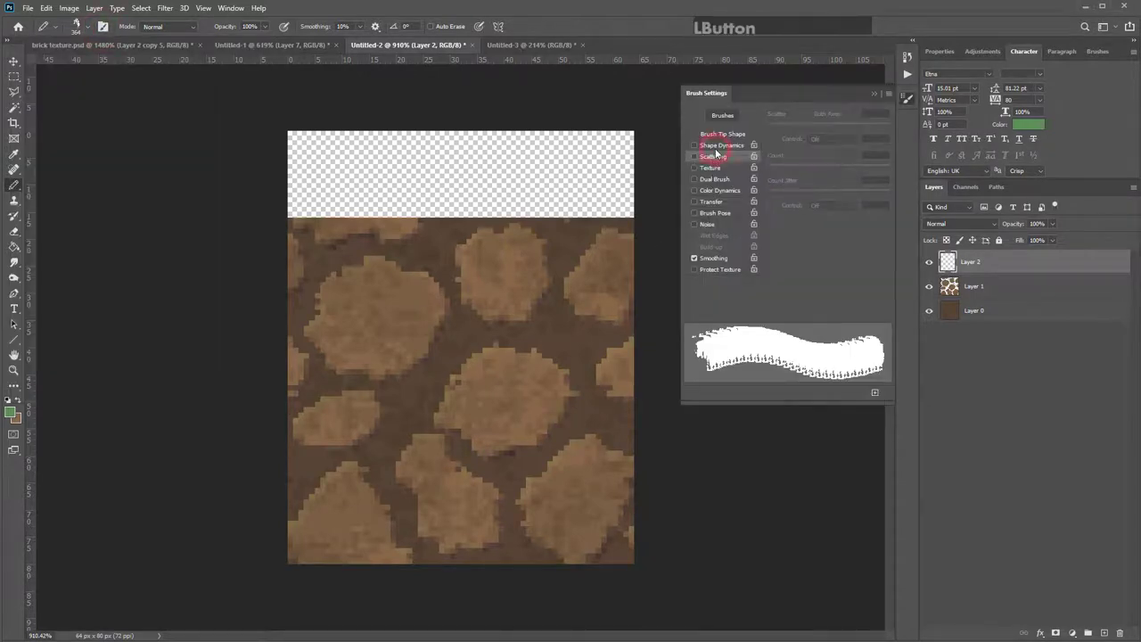
pyautogui.moveTo(768, 219); pyautogui.dragTo(942, 223)
pyautogui.click(496, 194)
pyautogui.hotkey('ctrl', 'z')
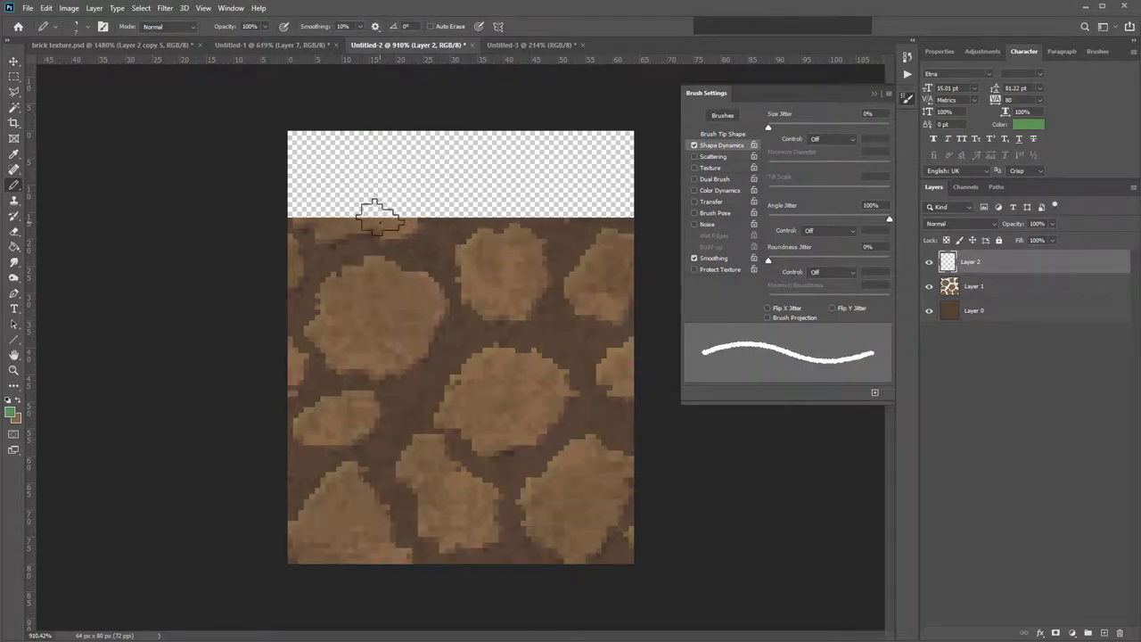
# - Paint a horizontal green grass band across the top of the dirt and place horizontal guides near the band's two edges
pyautogui.moveTo(303, 207)
pyautogui.mouseDown()
pyautogui.moveTo(325, 233)
pyautogui.moveTo(340, 218)
pyautogui.moveTo(396, 209)
pyautogui.moveTo(487, 223)
pyautogui.moveTo(583, 208)
pyautogui.moveTo(616, 213)
pyautogui.mouseUp()
pyautogui.hotkey('ctrl', '+')
pyautogui.moveTo(545, 59)
pyautogui.mouseDown()
pyautogui.moveTo(553, 174)
pyautogui.moveTo(564, 181)
pyautogui.moveTo(565, 119)
pyautogui.moveTo(583, 238)
pyautogui.mouseUp()
# - Paint grass blades of varying length hanging down from the green band over the dirt, including at both side edges
pyautogui.moveTo(307, 214)
pyautogui.mouseDown()
pyautogui.moveTo(339, 283)
pyautogui.moveTo(330, 232)
pyautogui.moveTo(338, 330)
pyautogui.mouseUp()
pyautogui.moveTo(377, 219); pyautogui.dragTo(365, 357)
pyautogui.moveTo(428, 241); pyautogui.dragTo(452, 316)
pyautogui.moveTo(450, 218); pyautogui.dragTo(454, 294)
pyautogui.moveTo(522, 230)
pyautogui.mouseDown()
pyautogui.moveTo(526, 281)
pyautogui.moveTo(571, 348)
pyautogui.mouseUp()
pyautogui.moveTo(619, 209); pyautogui.dragTo(628, 305)
pyautogui.moveTo(285, 234); pyautogui.dragTo(287, 276)
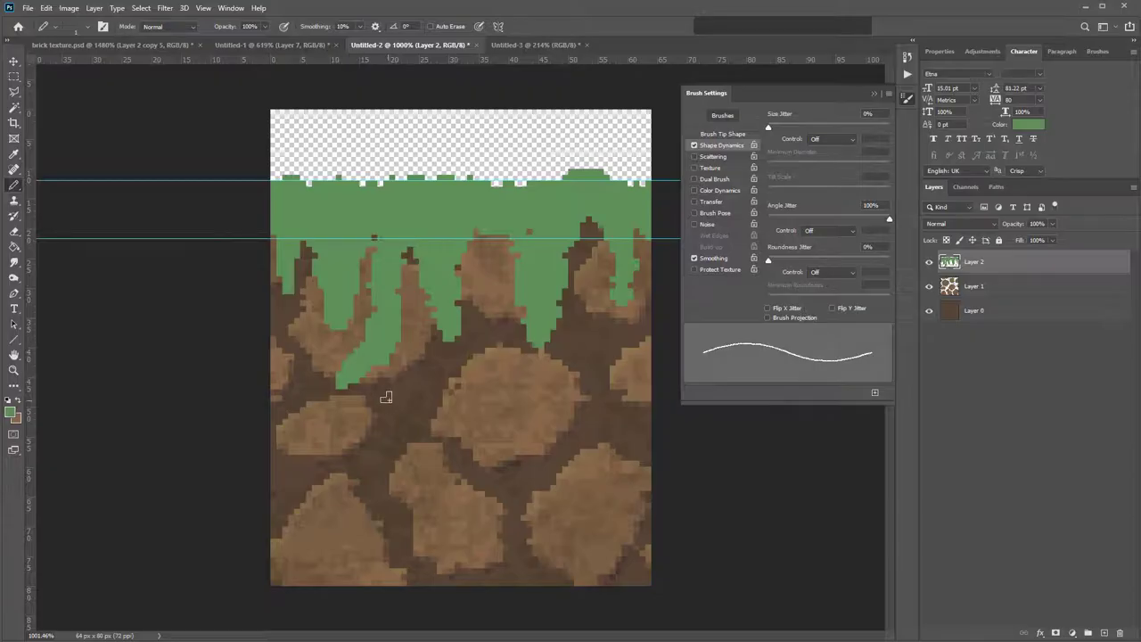
# - Thin and shorten the hanging grass blades with the Eraser so they taper to points
pyautogui.press('e')
pyautogui.moveTo(377, 400)
pyautogui.mouseDown()
pyautogui.moveTo(418, 324)
pyautogui.moveTo(362, 392)
pyautogui.moveTo(402, 283)
pyautogui.mouseUp()
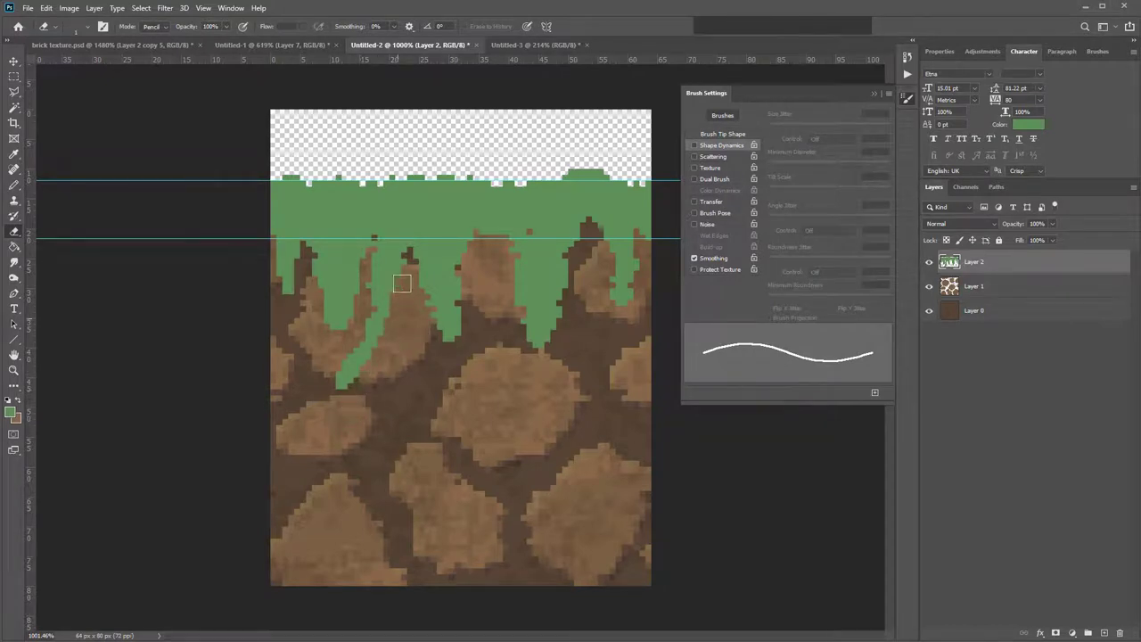
pyautogui.moveTo(349, 338)
pyautogui.mouseDown()
pyautogui.moveTo(361, 289)
pyautogui.moveTo(333, 346)
pyautogui.moveTo(311, 283)
pyautogui.mouseUp()
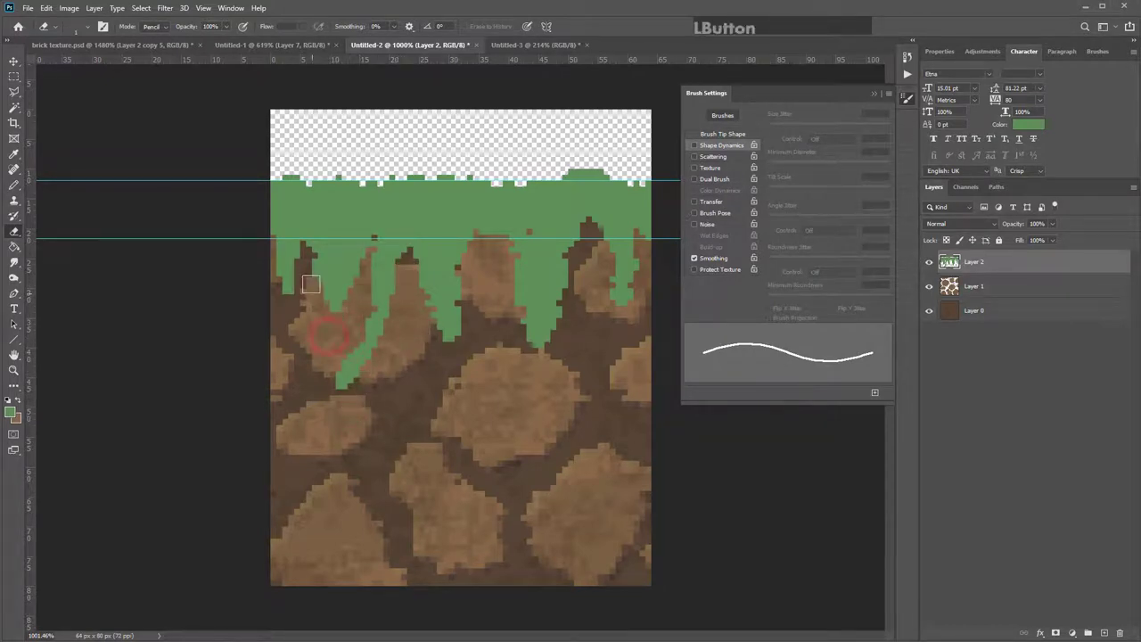
pyautogui.moveTo(319, 404)
pyautogui.mouseDown()
pyautogui.moveTo(384, 334)
pyautogui.moveTo(392, 281)
pyautogui.mouseUp()
# - Paint pointed grass tufts rising above the green band with the Pencil
pyautogui.press('b')
pyautogui.moveTo(424, 181); pyautogui.dragTo(416, 153)
pyautogui.moveTo(387, 179)
pyautogui.mouseDown()
pyautogui.moveTo(375, 185)
pyautogui.moveTo(355, 169)
pyautogui.moveTo(353, 181)
pyautogui.moveTo(311, 187)
pyautogui.mouseUp()
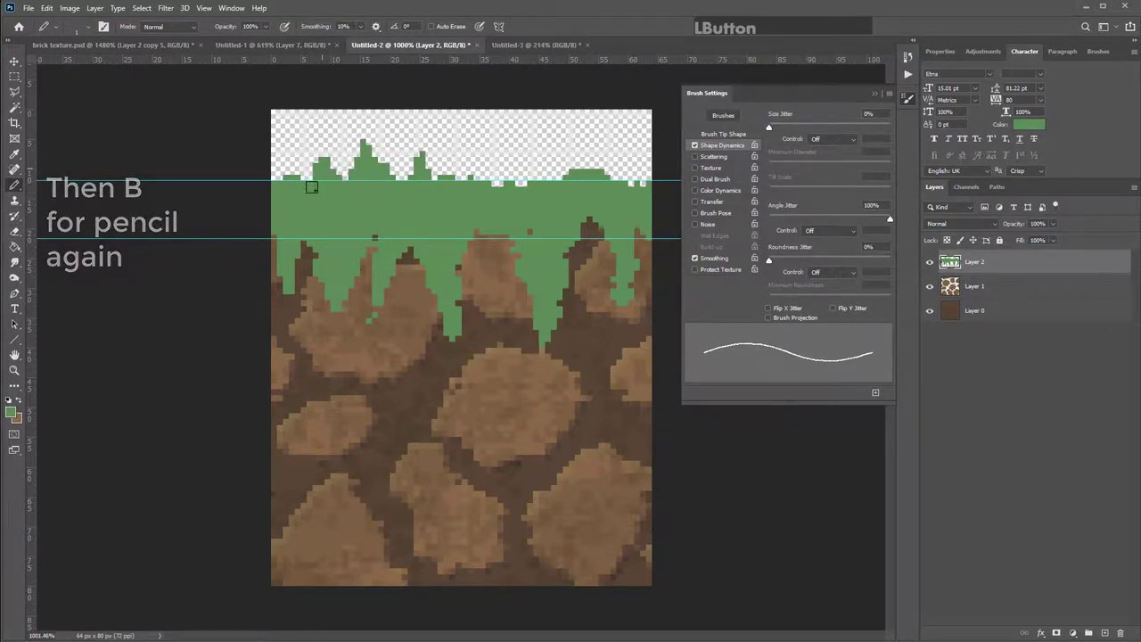
pyautogui.moveTo(508, 187)
pyautogui.mouseDown()
pyautogui.moveTo(529, 153)
pyautogui.moveTo(528, 179)
pyautogui.mouseUp()
pyautogui.moveTo(605, 186); pyautogui.dragTo(612, 178)
# - Remove the horizontal guides from the tile
pyautogui.scroll(-1, 567, 217)
pyautogui.click(14, 60)
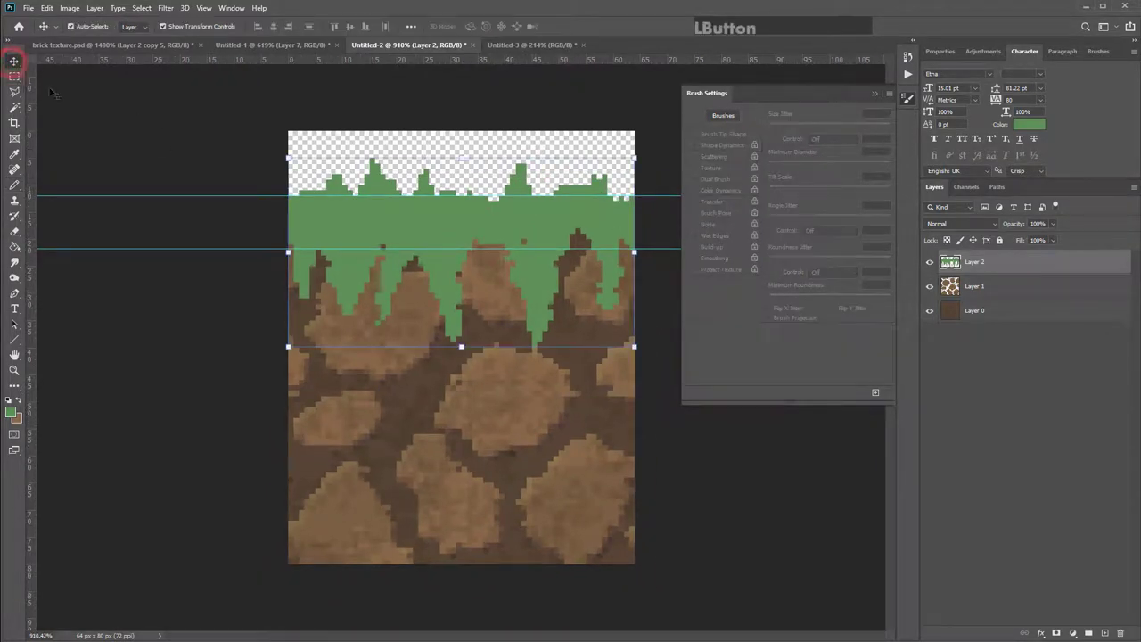
pyautogui.moveTo(158, 196)
pyautogui.mouseDown()
pyautogui.moveTo(178, 249)
pyautogui.moveTo(18, 107)
pyautogui.mouseUp()
pyautogui.click(15, 79)
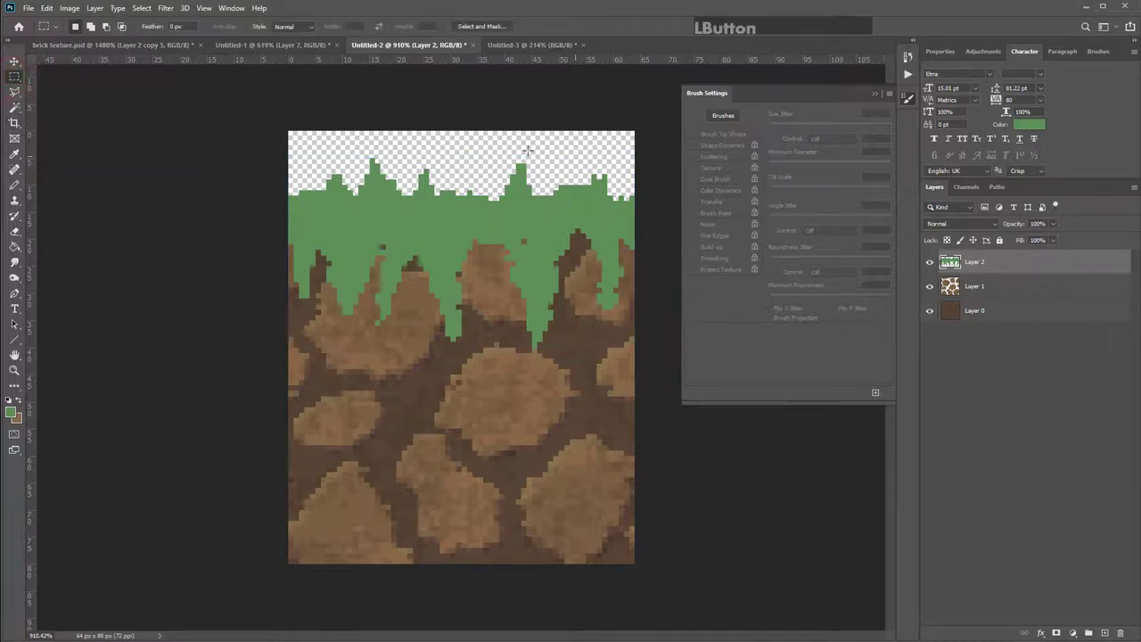
pyautogui.click(445, 230)
# - Enable Color Dynamics for the Pencil with 8% brightness jitter, test it with a scribble and undo the scribble
pyautogui.click(18, 184)
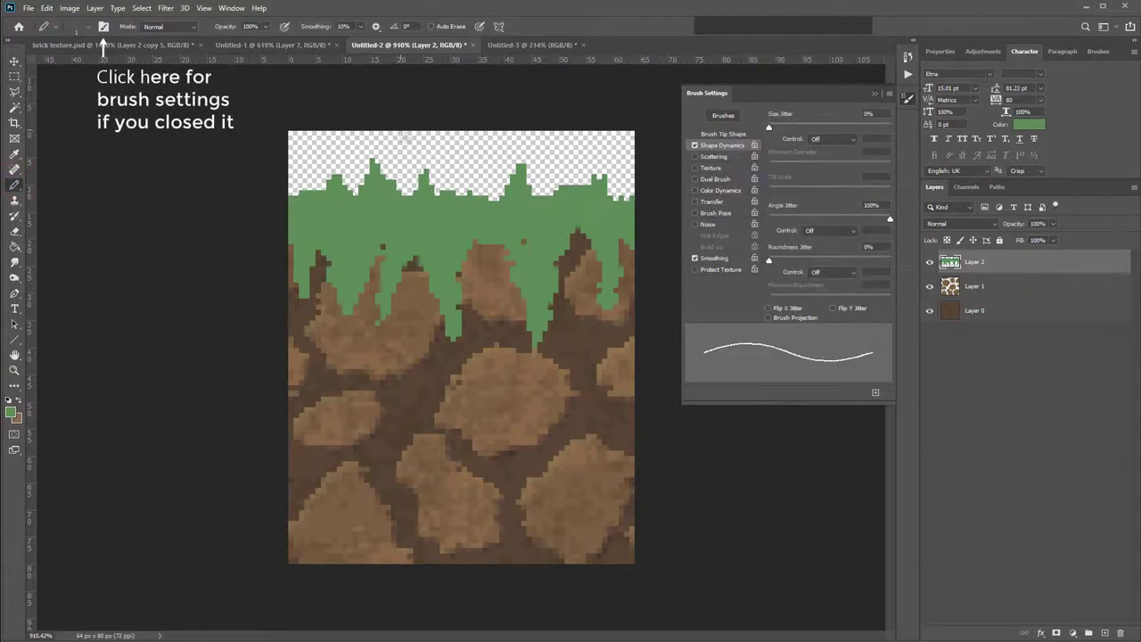
pyautogui.click(720, 189)
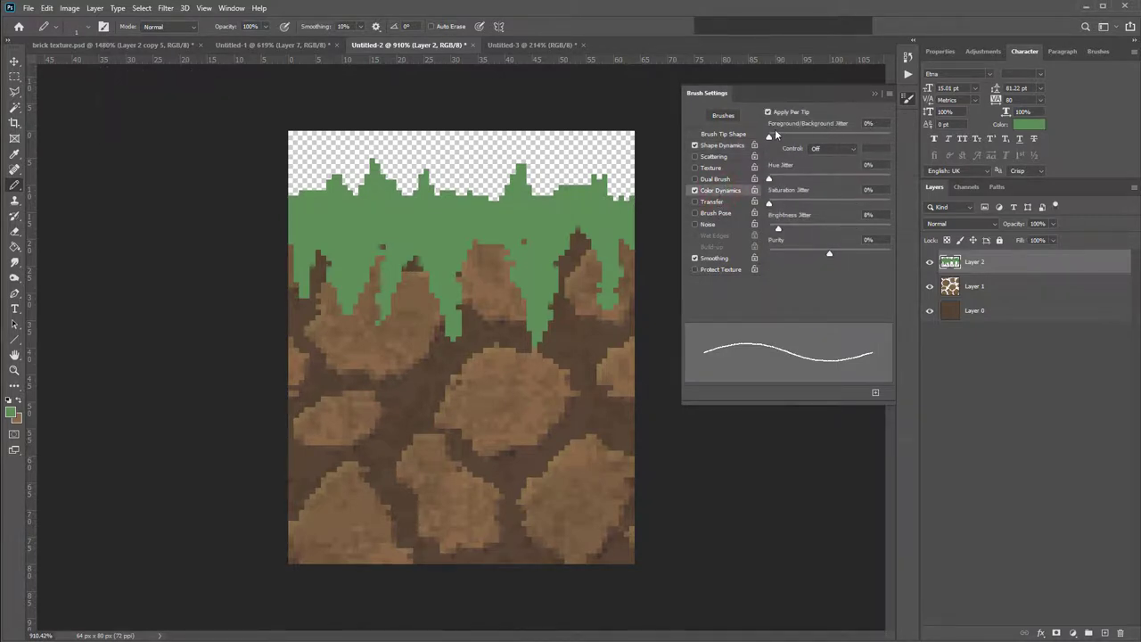
pyautogui.moveTo(782, 134); pyautogui.dragTo(738, 144)
pyautogui.moveTo(778, 180)
pyautogui.mouseDown()
pyautogui.moveTo(769, 196)
pyautogui.moveTo(784, 209)
pyautogui.moveTo(755, 209)
pyautogui.moveTo(784, 230)
pyautogui.mouseUp()
pyautogui.hotkey('ctrl', 'z')
pyautogui.moveTo(307, 446)
pyautogui.mouseDown()
pyautogui.moveTo(325, 417)
pyautogui.moveTo(396, 392)
pyautogui.moveTo(350, 429)
pyautogui.mouseUp()
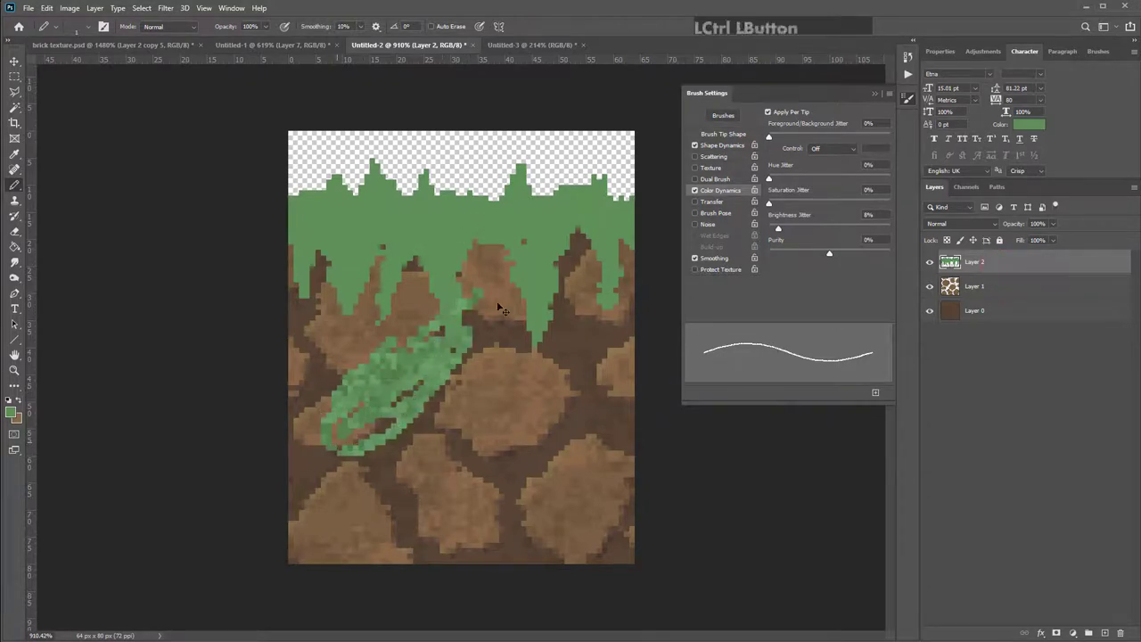
pyautogui.hotkey('ctrl', 'z')
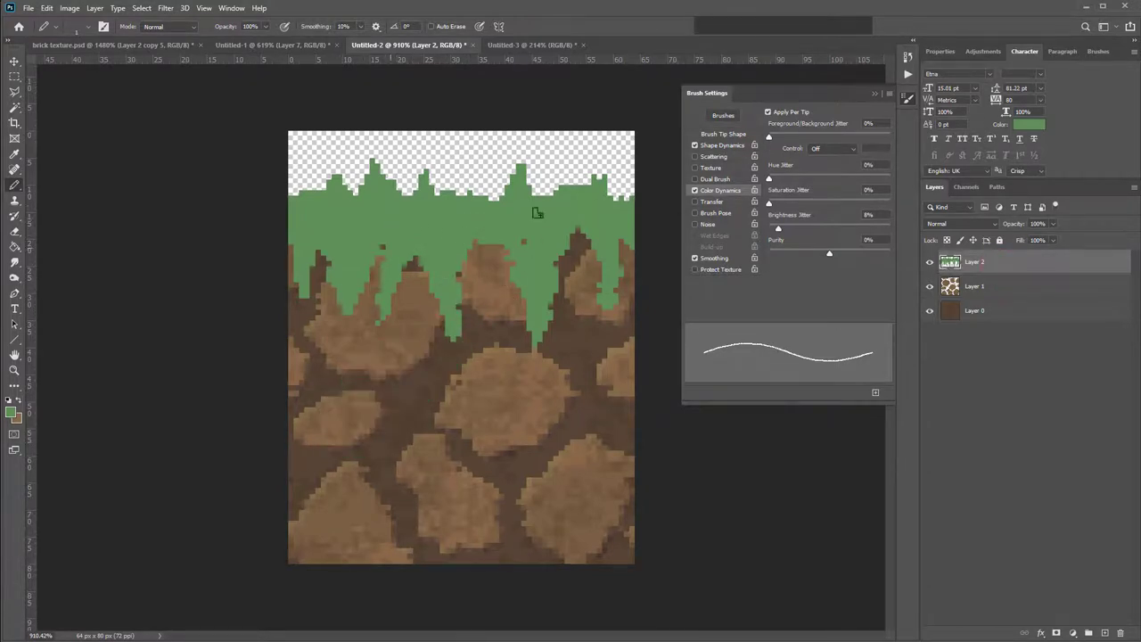
# - Lock the grass layer's transparent pixels and paint varied green shades over the grass, enlarging the pencil tip for broad patches
pyautogui.click(947, 241)
pyautogui.moveTo(438, 214)
pyautogui.mouseDown()
pyautogui.moveTo(471, 254)
pyautogui.moveTo(468, 228)
pyautogui.moveTo(319, 306)
pyautogui.moveTo(369, 311)
pyautogui.mouseUp()
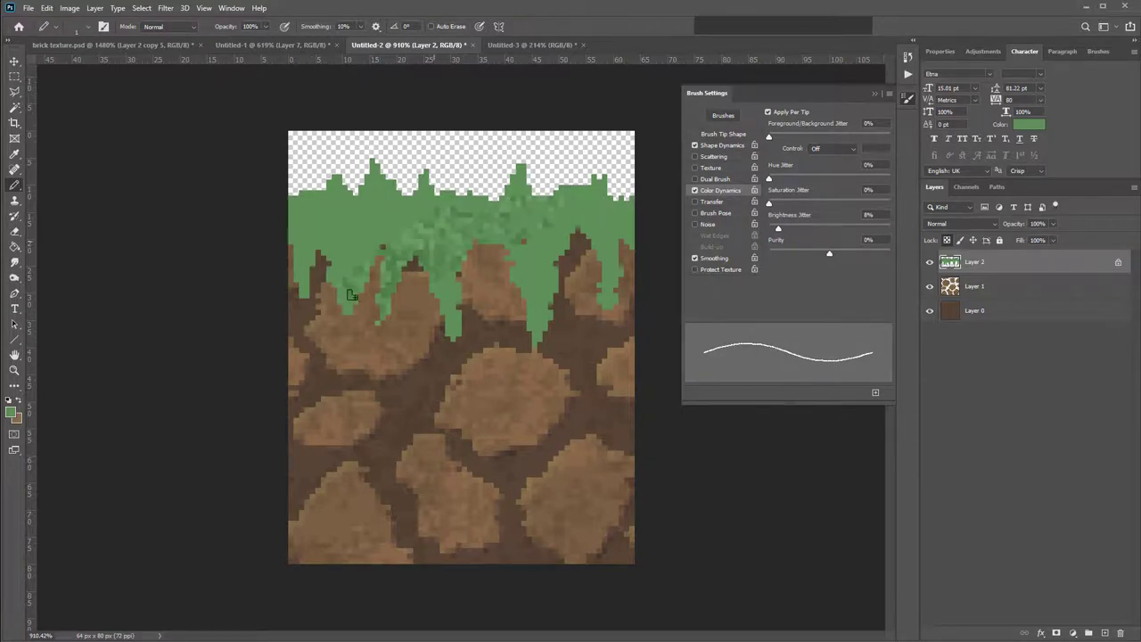
pyautogui.press(']')
pyautogui.press(']')
pyautogui.press(']')
pyautogui.press(']')
pyautogui.press(']')
pyautogui.press(']')
pyautogui.press(']')
pyautogui.press(']')
pyautogui.press(']')
pyautogui.press(']')
pyautogui.moveTo(372, 237)
pyautogui.mouseDown()
pyautogui.moveTo(324, 278)
pyautogui.moveTo(428, 202)
pyautogui.moveTo(318, 253)
pyautogui.moveTo(642, 212)
pyautogui.moveTo(643, 183)
pyautogui.moveTo(559, 243)
pyautogui.moveTo(575, 243)
pyautogui.moveTo(387, 267)
pyautogui.moveTo(308, 181)
pyautogui.mouseUp()
# - Paint fine light and dark green variation over the whole grass with a smaller pencil tip
pyautogui.press('[')
pyautogui.press('[')
pyautogui.press('[')
pyautogui.press('[')
pyautogui.press('[')
pyautogui.press('[')
pyautogui.press('[')
pyautogui.press('[')
pyautogui.click(291, 242)
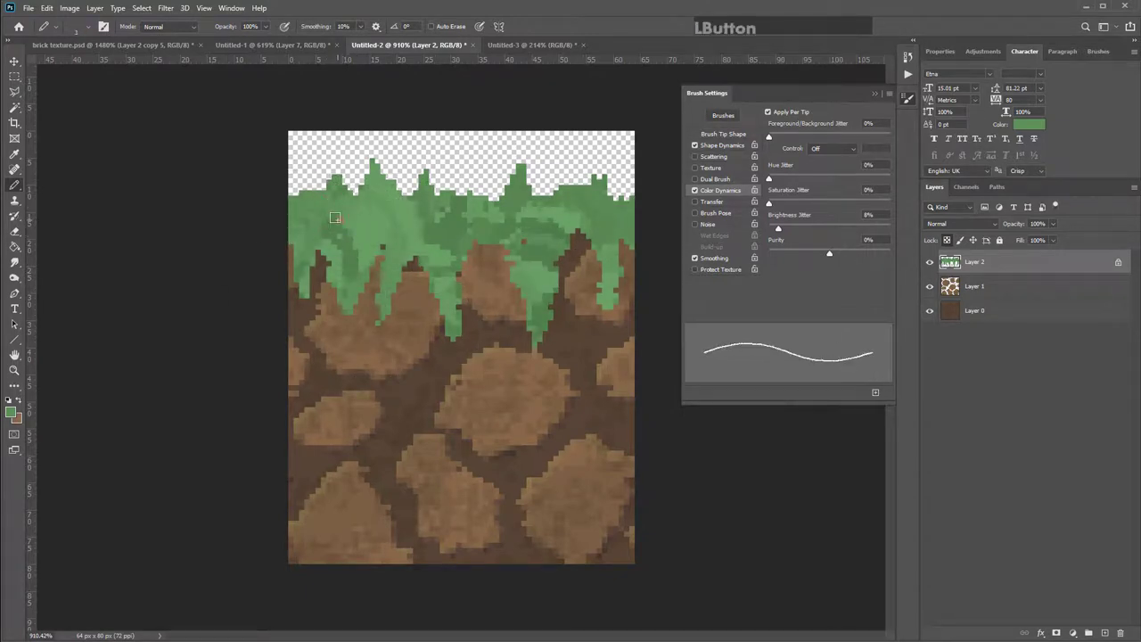
pyautogui.moveTo(343, 219); pyautogui.dragTo(599, 170)
pyautogui.moveTo(510, 218)
pyautogui.mouseDown()
pyautogui.moveTo(525, 258)
pyautogui.moveTo(557, 276)
pyautogui.mouseUp()
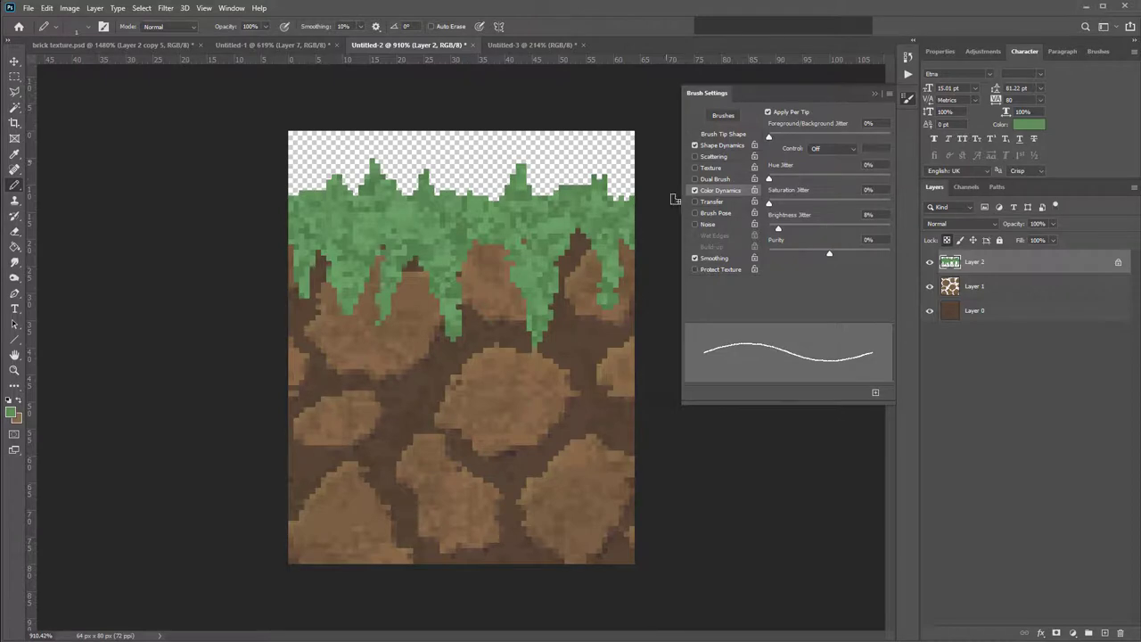
# - Give the grass layer a Multiply drop shadow in dark blue #1b2c53 at 17% opacity, distance 1 px and size 0 px
pyautogui.click(874, 93)
pyautogui.doubleClick(949, 265)
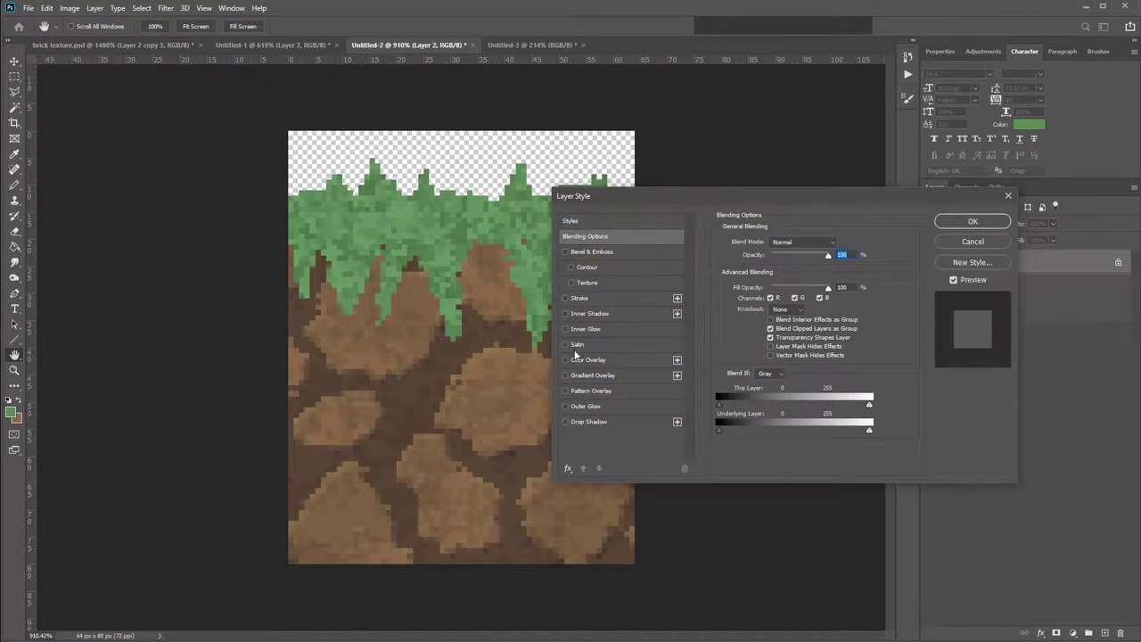
pyautogui.click(564, 422)
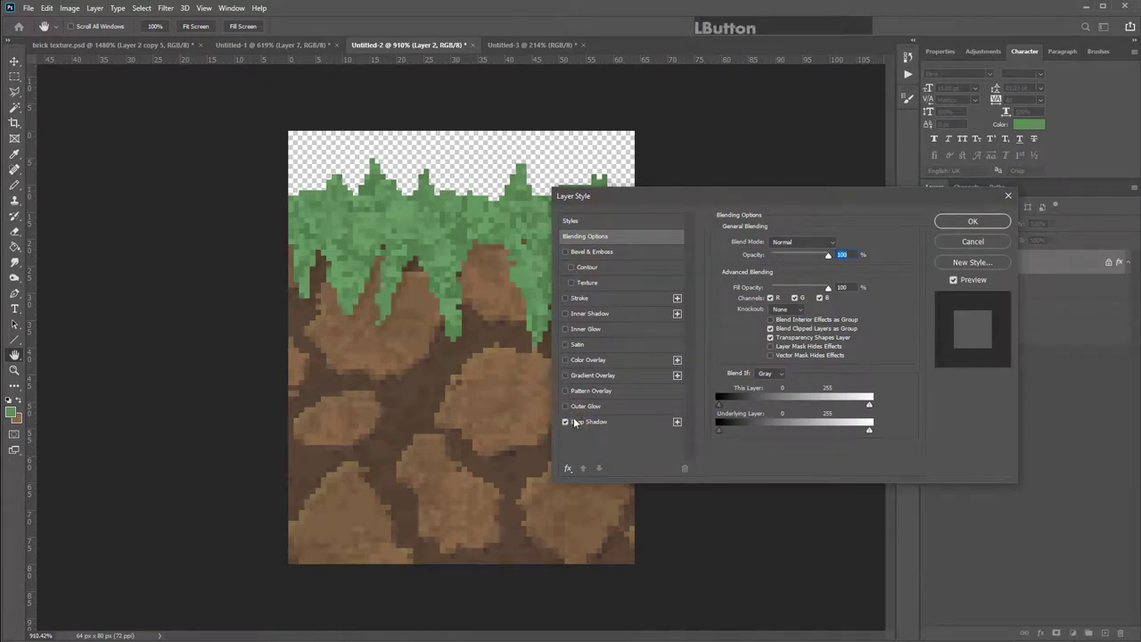
pyautogui.click(592, 425)
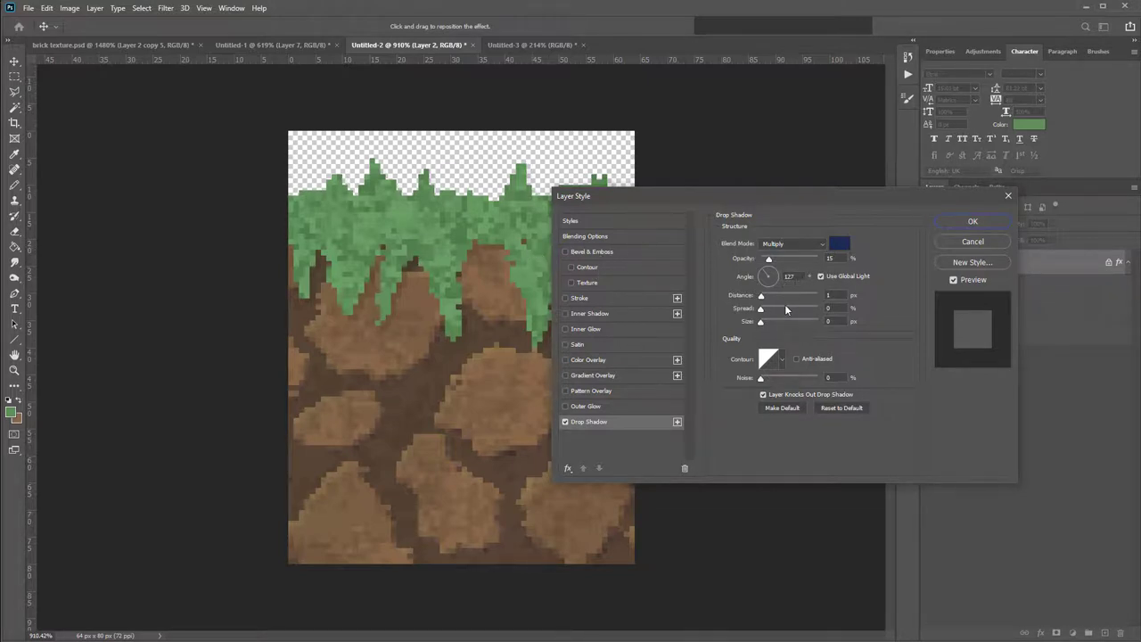
pyautogui.click(798, 359)
pyautogui.moveTo(771, 258); pyautogui.dragTo(782, 259)
pyautogui.moveTo(771, 259); pyautogui.dragTo(770, 258)
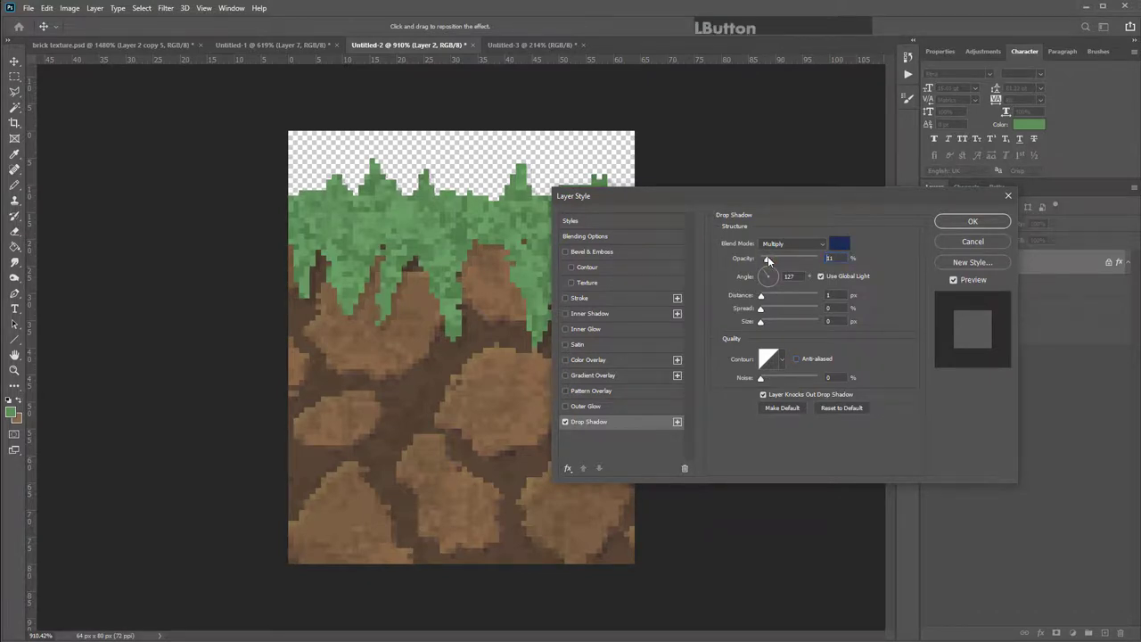
pyautogui.click(839, 243)
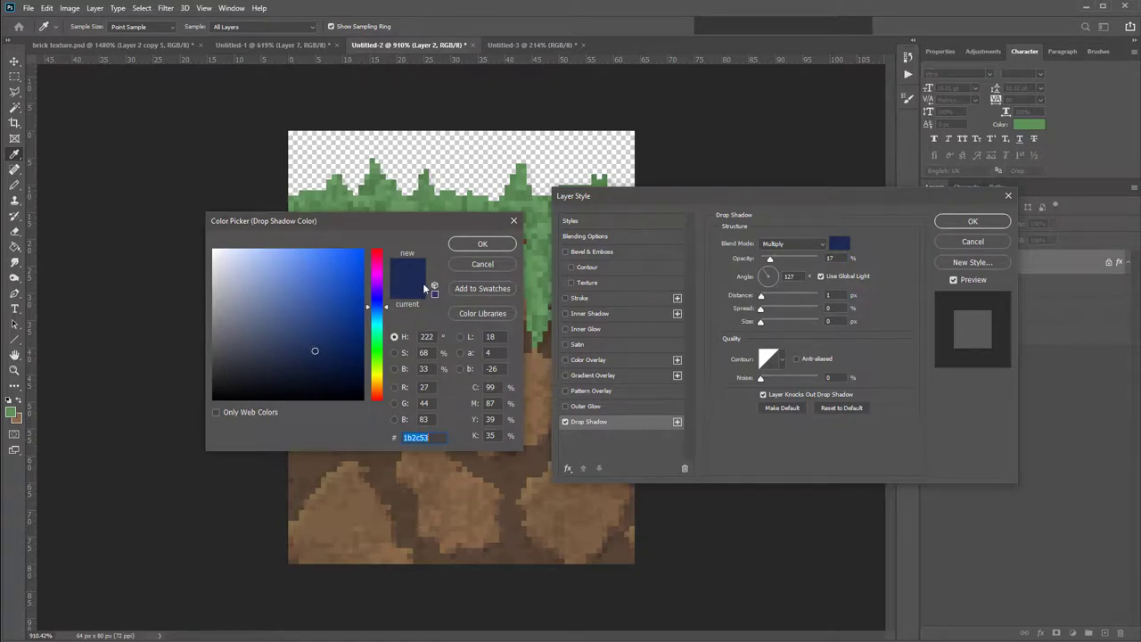
pyautogui.click(481, 243)
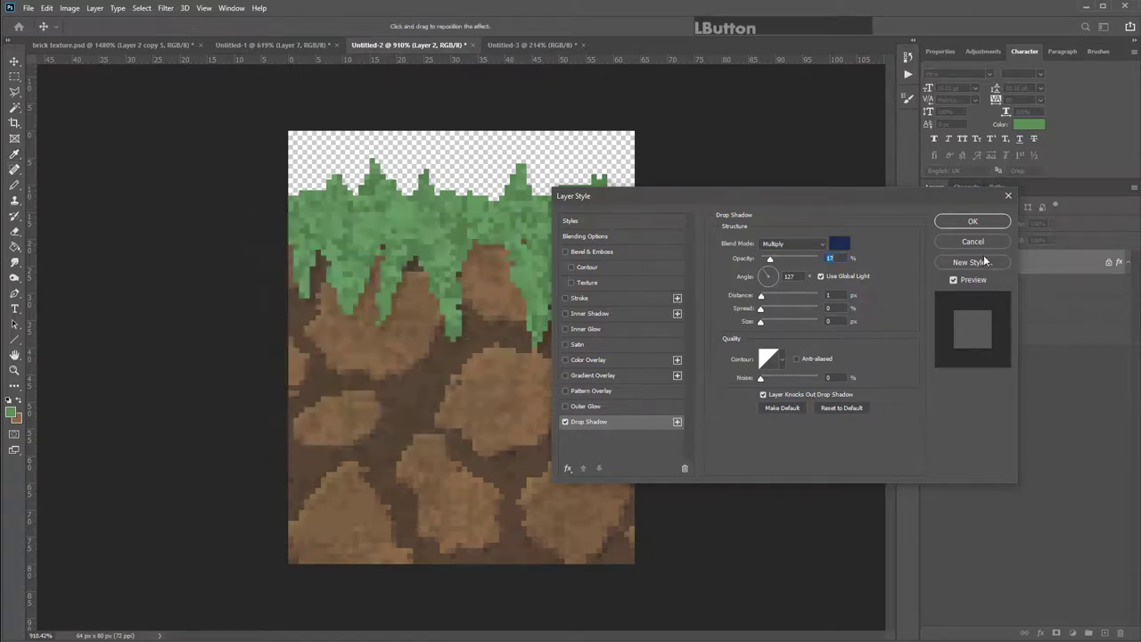
# - Add a Chisel Soft Inner Bevel to the grass with a yellow highlight at 14% and a blue shadow at 61% opacity
pyautogui.click(599, 252)
pyautogui.moveTo(618, 200); pyautogui.dragTo(693, 177)
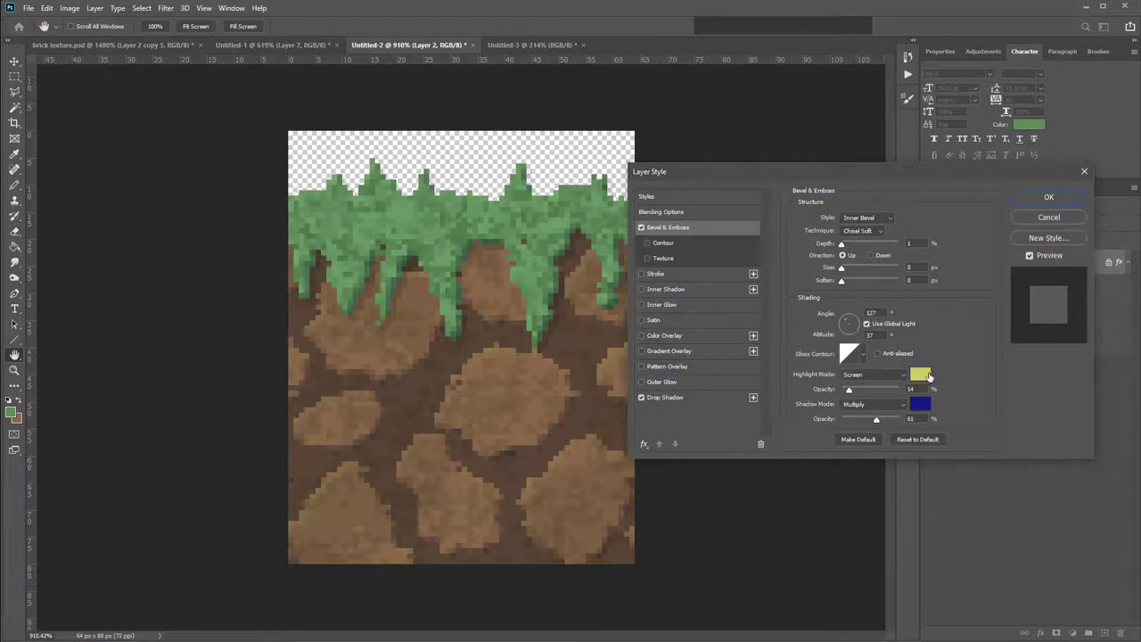
pyautogui.click(1049, 197)
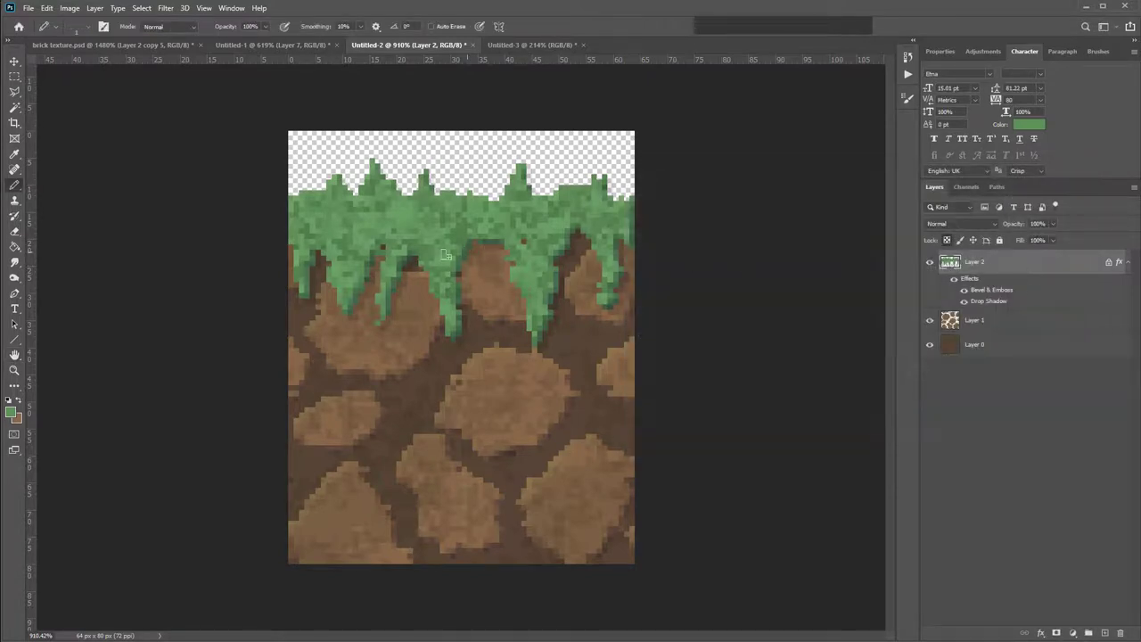
# - Compare the grass with and without its layer effects
pyautogui.click(955, 282)
pyautogui.click(955, 281)
pyautogui.click(955, 282)
pyautogui.click(955, 282)
pyautogui.click(954, 282)
pyautogui.click(955, 282)
# - Rasterize the grass layer's style and touch up the grass at both side edges with the Pencil
pyautogui.rightClick(1009, 261)
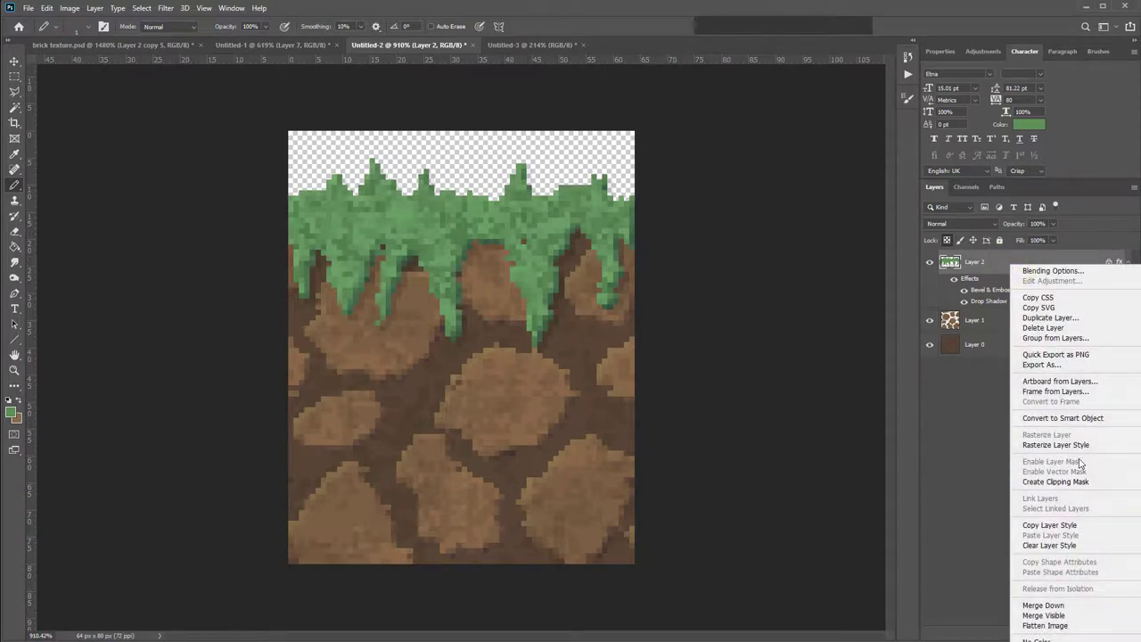
pyautogui.click(1070, 446)
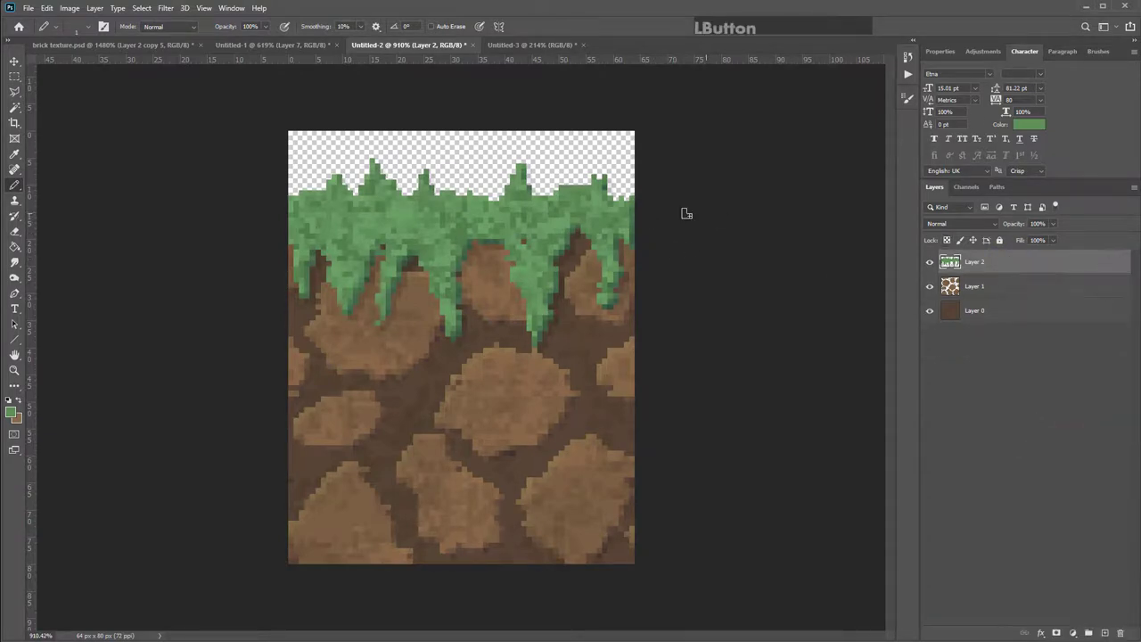
pyautogui.click(631, 217)
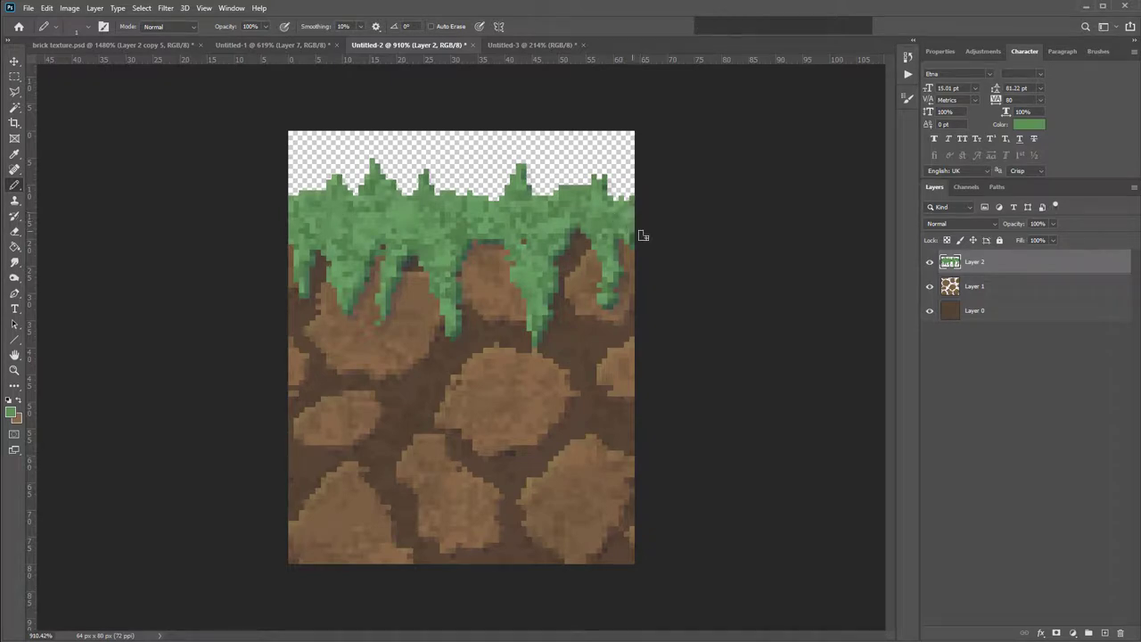
pyautogui.click(287, 221)
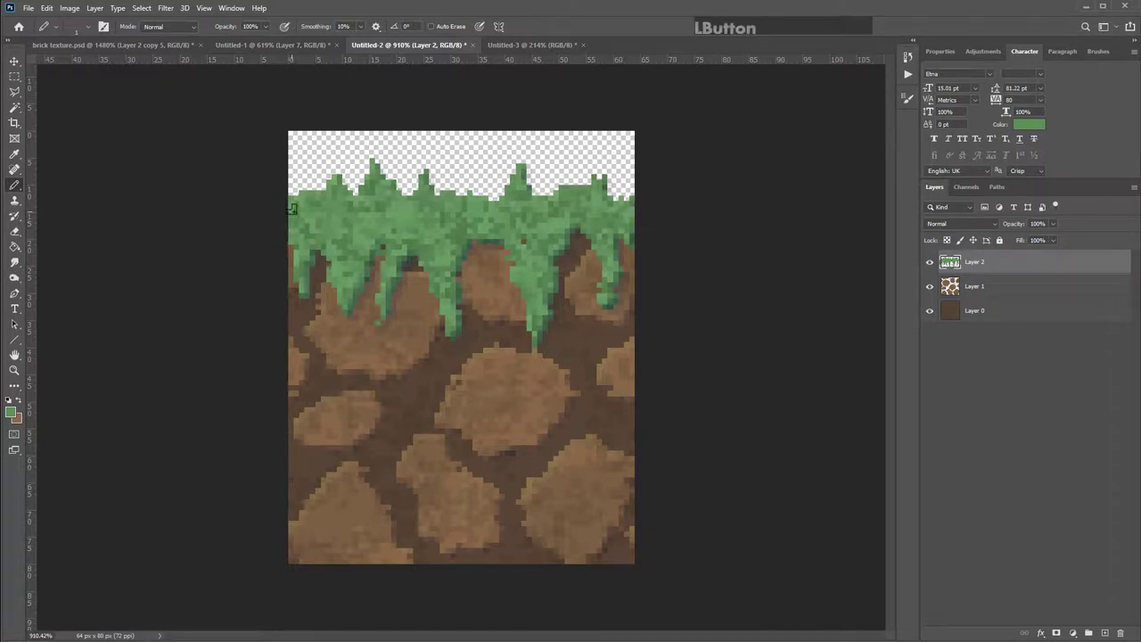
pyautogui.click(631, 222)
pyautogui.click(636, 205)
# - Hide the clods layer and the dirt base layer, leaving only the grass visible
pyautogui.click(14, 61)
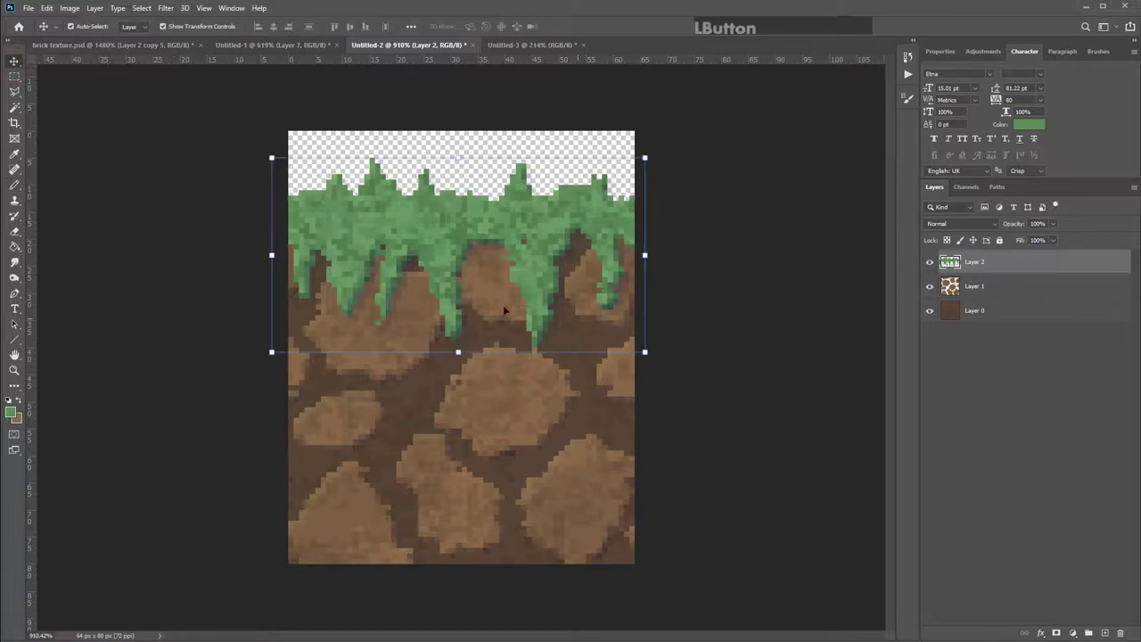
pyautogui.click(929, 287)
pyautogui.click(929, 310)
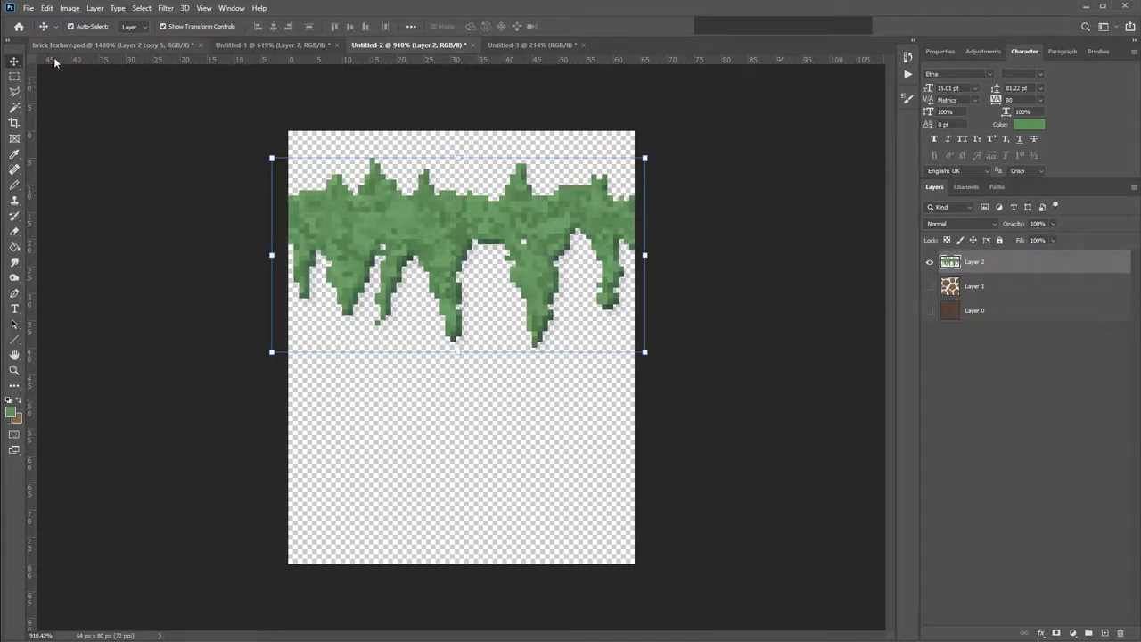
# - Define the grass tile as a pattern named "grass 64 tut" and return to the 600 x 400 scene, Untitled-3
pyautogui.click(46, 8)
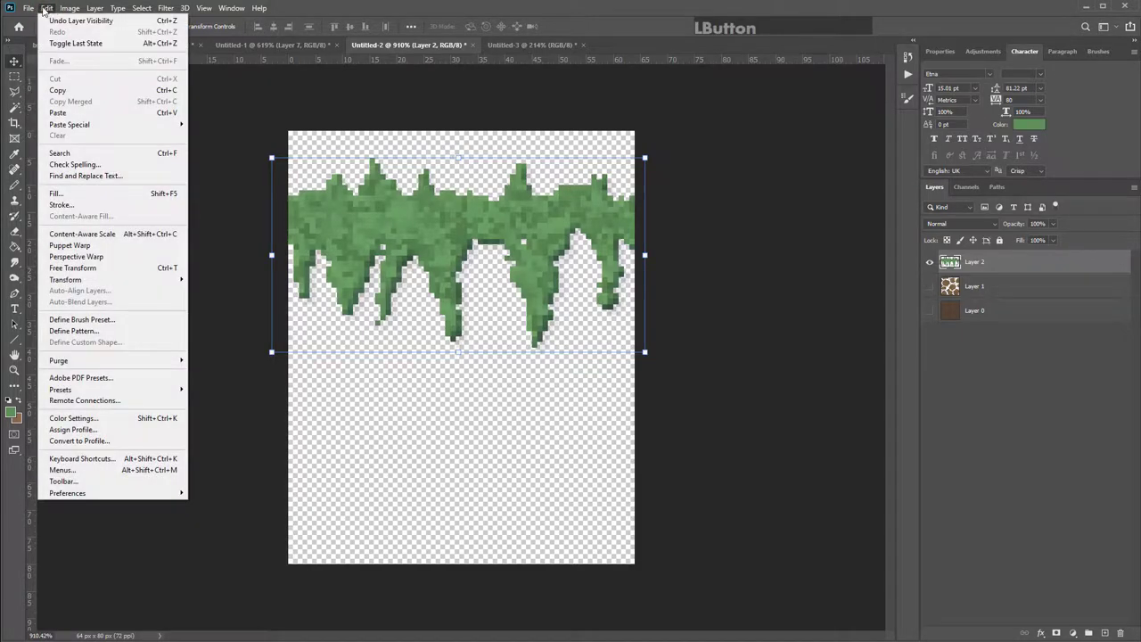
pyautogui.click(55, 334)
pyautogui.write('grass 64 tut')
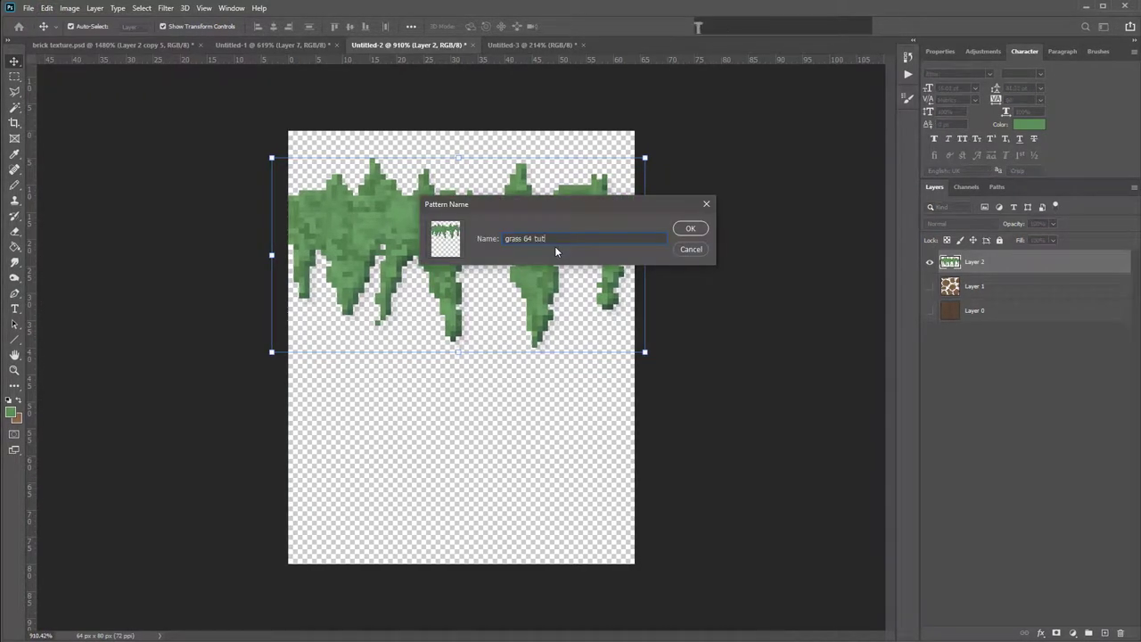
pyautogui.press('Return')
pyautogui.click(530, 44)
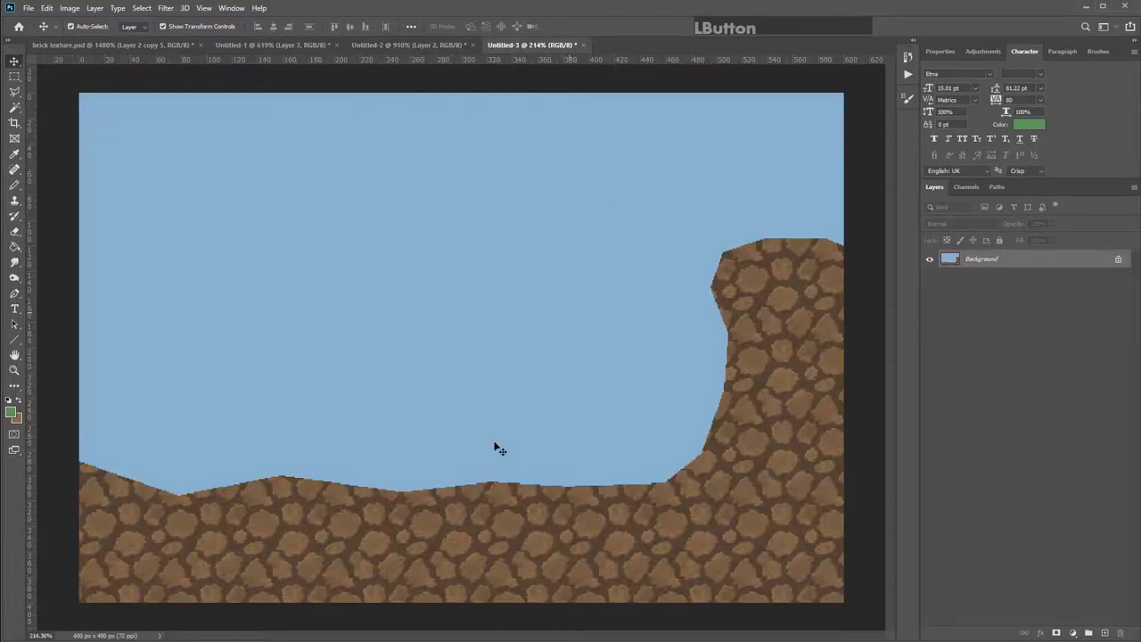
# - Select a band about 600 px wide across the full canvas above the ground and add a new layer
pyautogui.click(14, 77)
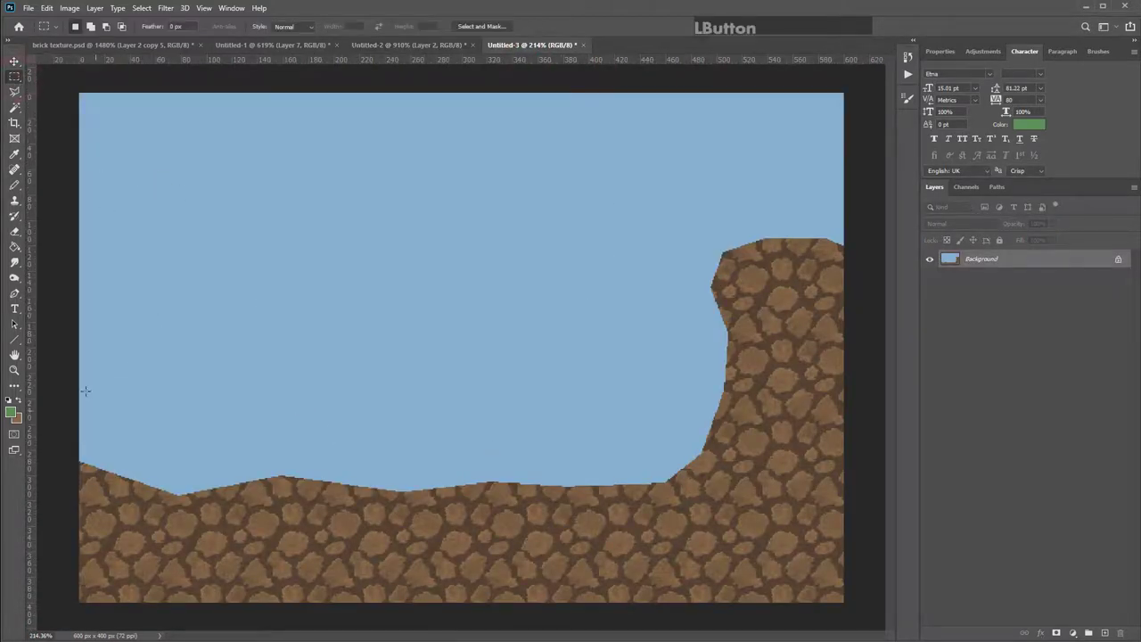
pyautogui.keyDown('alt'); pyautogui.scroll(-1, 387, 350); pyautogui.keyUp('alt')
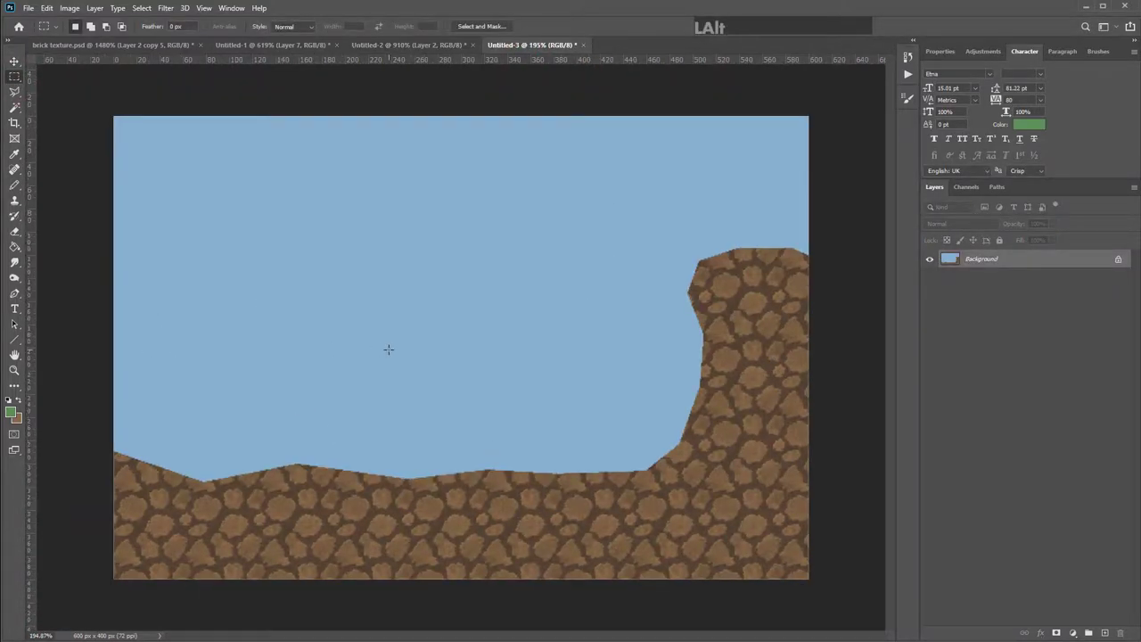
pyautogui.click(14, 75)
pyautogui.click(53, 79)
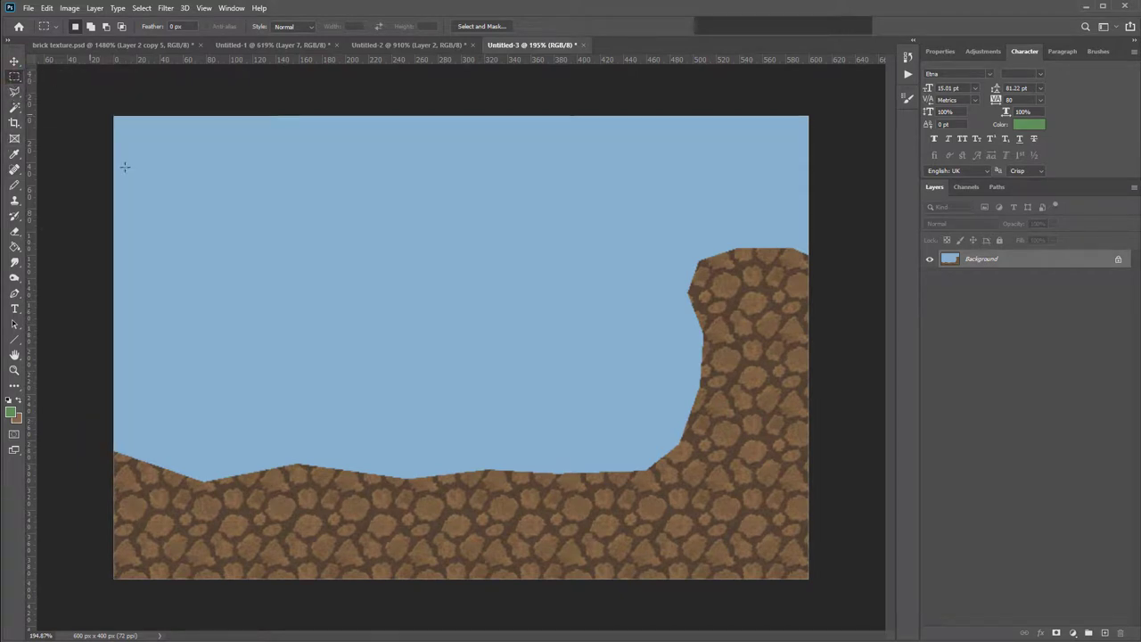
pyautogui.moveTo(92, 452); pyautogui.dragTo(884, 300)
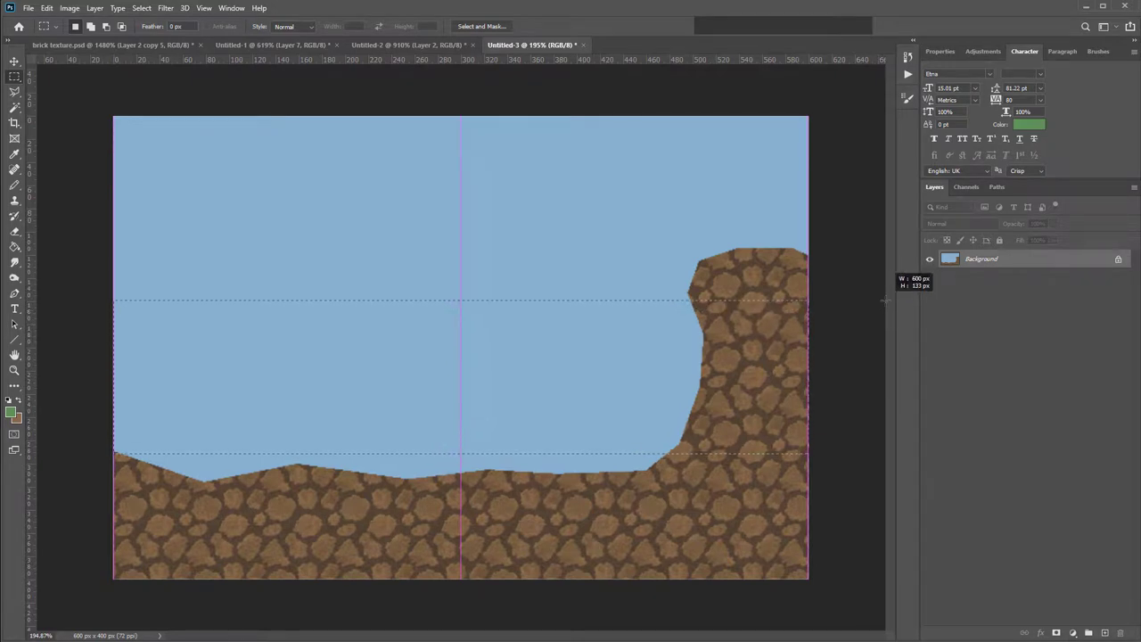
pyautogui.moveTo(886, 300); pyautogui.dragTo(887, 288)
pyautogui.click(1105, 632)
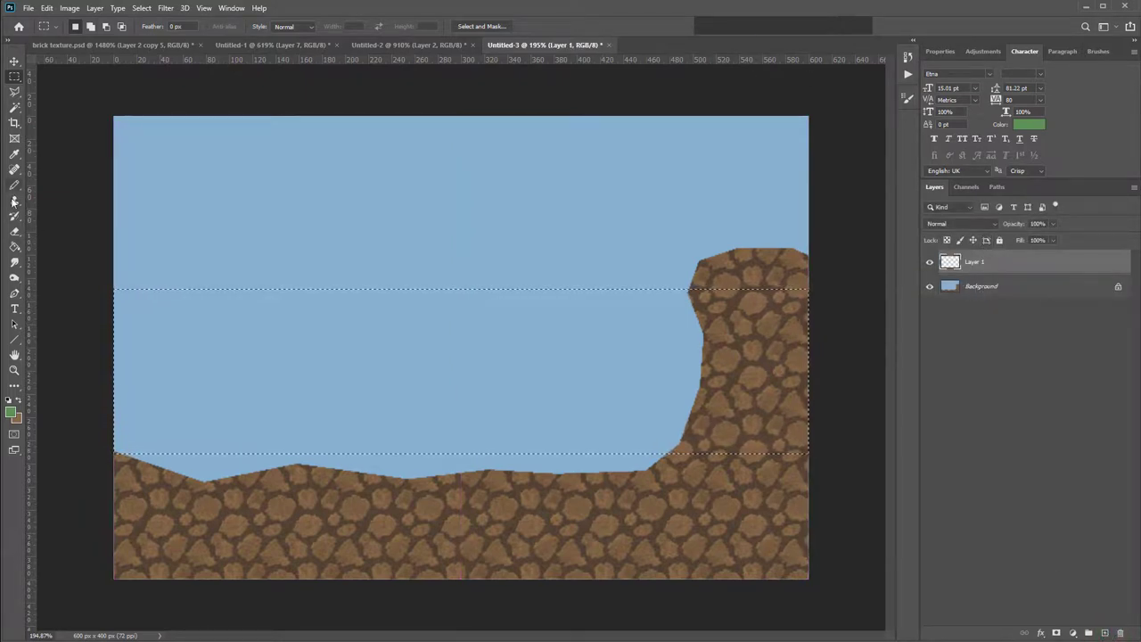
# - Fill the selected band on the new layer with the grass pattern using the Paint Bucket
pyautogui.click(15, 246)
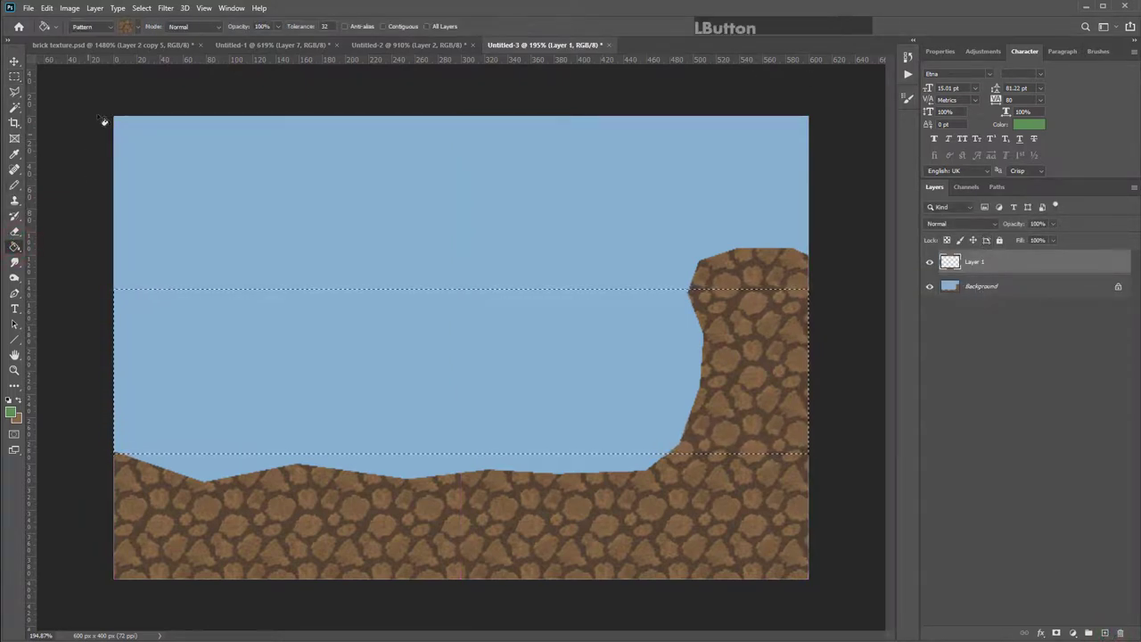
pyautogui.click(131, 29)
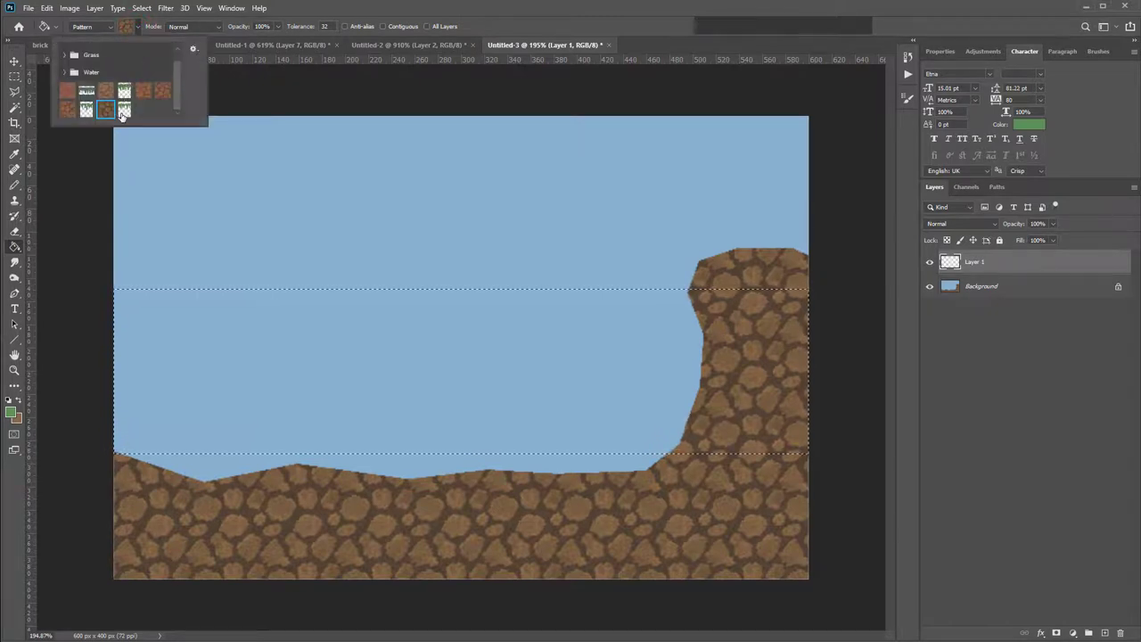
pyautogui.click(124, 109)
pyautogui.click(427, 356)
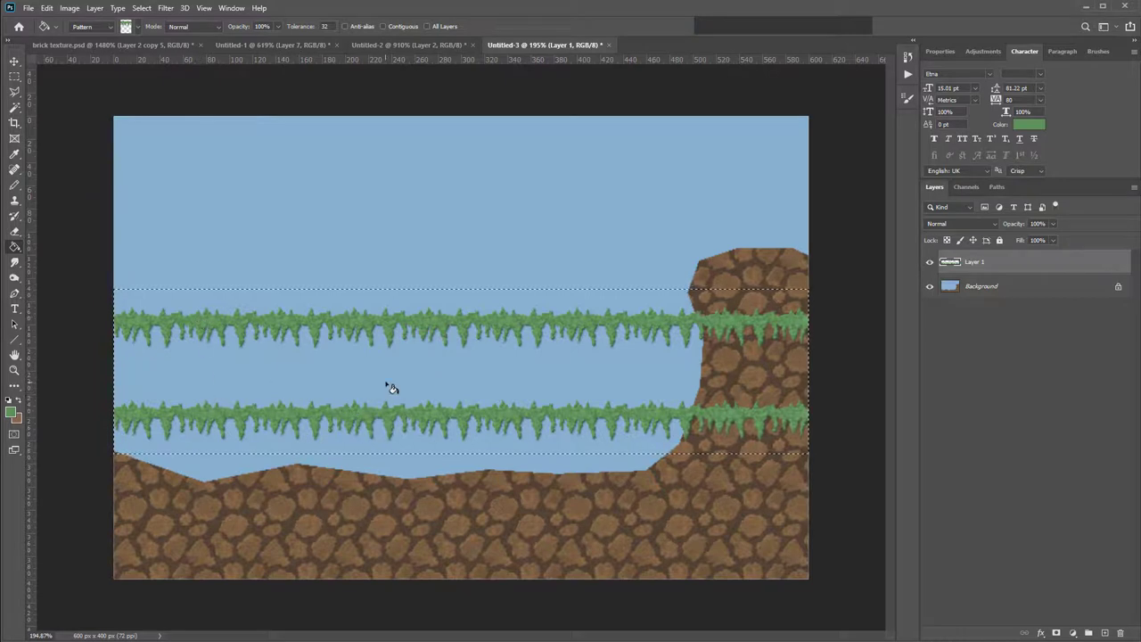
# - Try filling a thin strip about 30 px high across the sky with the grass pattern, and undo it
pyautogui.click(14, 76)
pyautogui.click(146, 214)
pyautogui.moveTo(123, 201)
pyautogui.mouseDown()
pyautogui.moveTo(696, 227)
pyautogui.moveTo(819, 205)
pyautogui.moveTo(89, 239)
pyautogui.mouseUp()
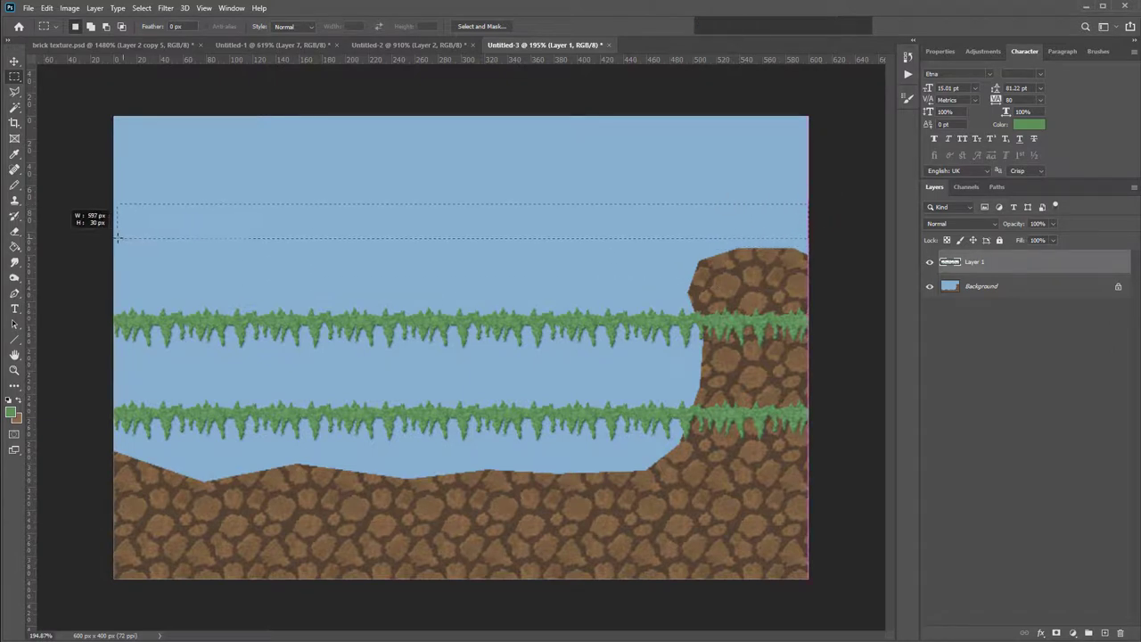
pyautogui.press('g')
pyautogui.click(241, 220)
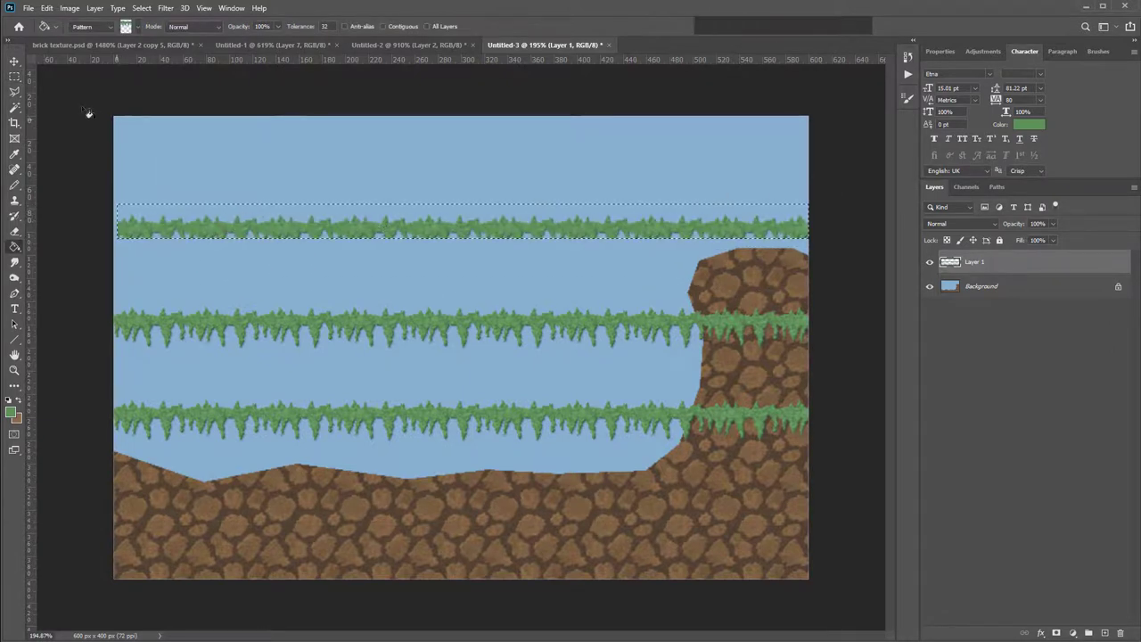
pyautogui.press('m')
pyautogui.hotkey('ctrl', 'z')
pyautogui.hotkey('ctrl', 'z')
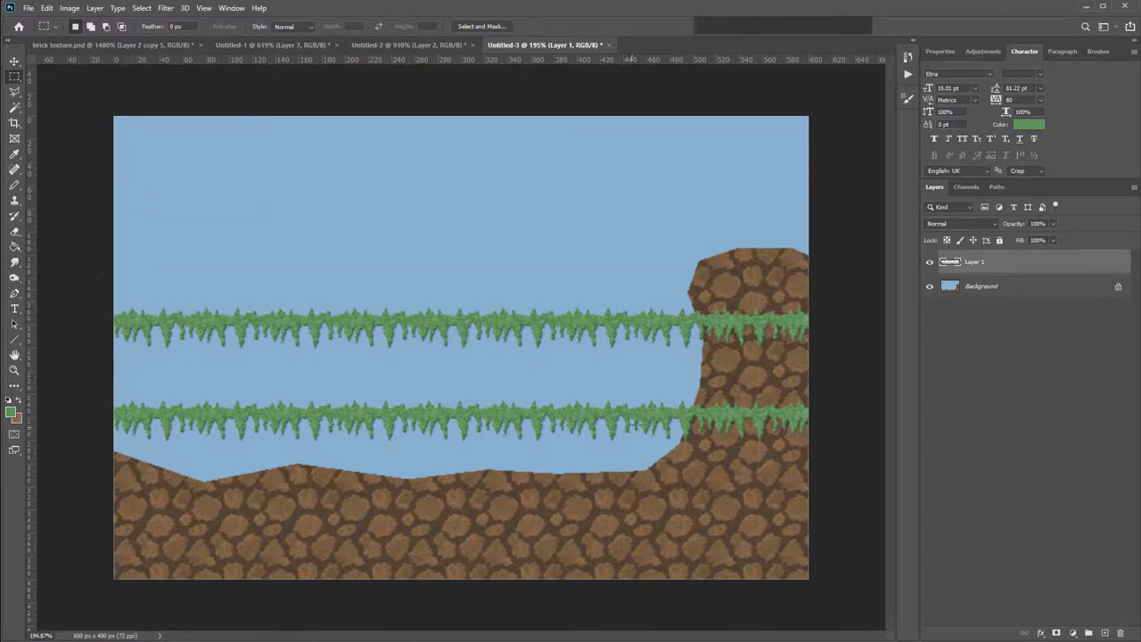
# - Delete the lower of the two grass rows and move the remaining row down onto the ground surface
pyautogui.moveTo(14, 76); pyautogui.dragTo(59, 84)
pyautogui.click(62, 78)
pyautogui.moveTo(107, 488); pyautogui.dragTo(923, 361)
pyautogui.press('Delete')
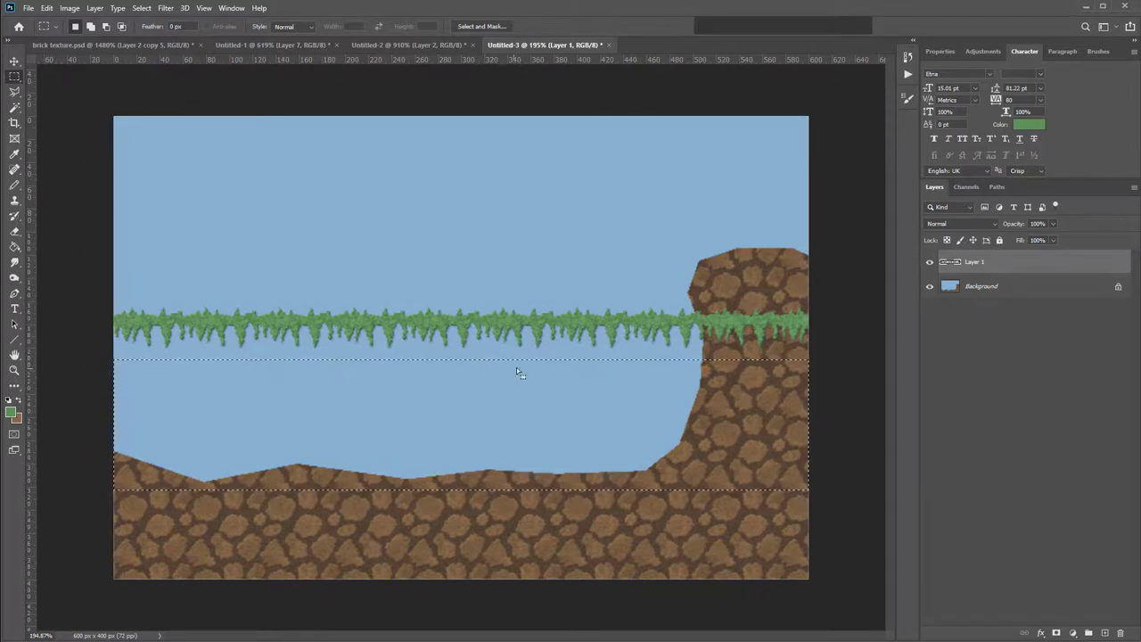
pyautogui.click(441, 271)
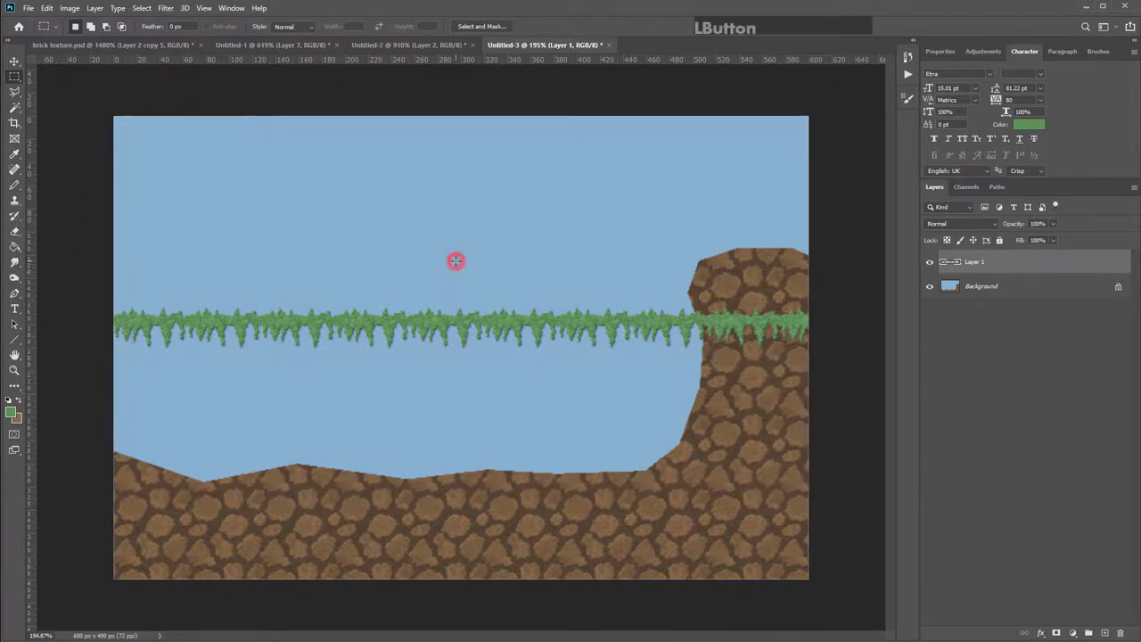
pyautogui.click(14, 61)
pyautogui.moveTo(266, 321); pyautogui.dragTo(269, 469)
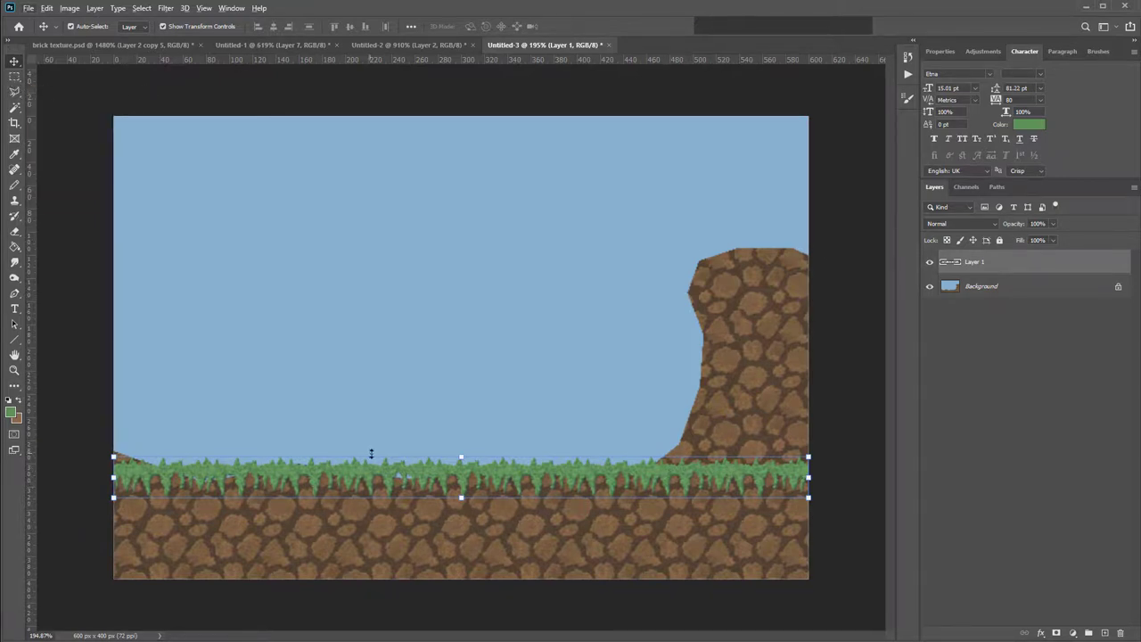
# - Cut the section of the grass row that overlaps the cliff and paste it onto its own layer
pyautogui.click(15, 78)
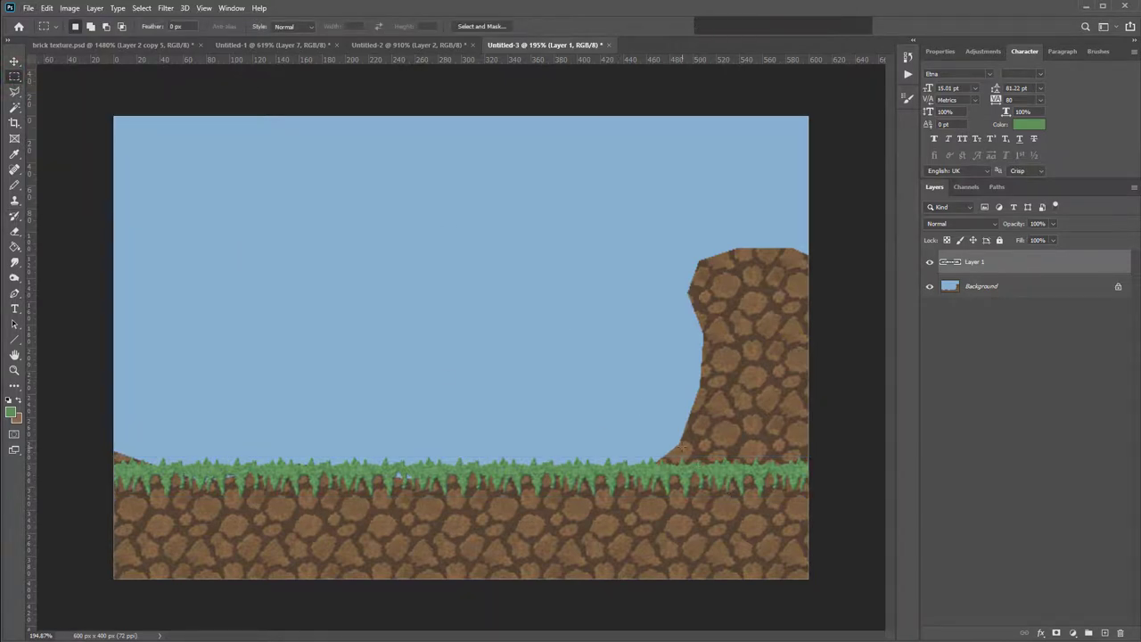
pyautogui.moveTo(680, 441); pyautogui.dragTo(825, 514)
pyautogui.hotkey('ctrl', 'x')
pyautogui.hotkey('ctrl', 'v')
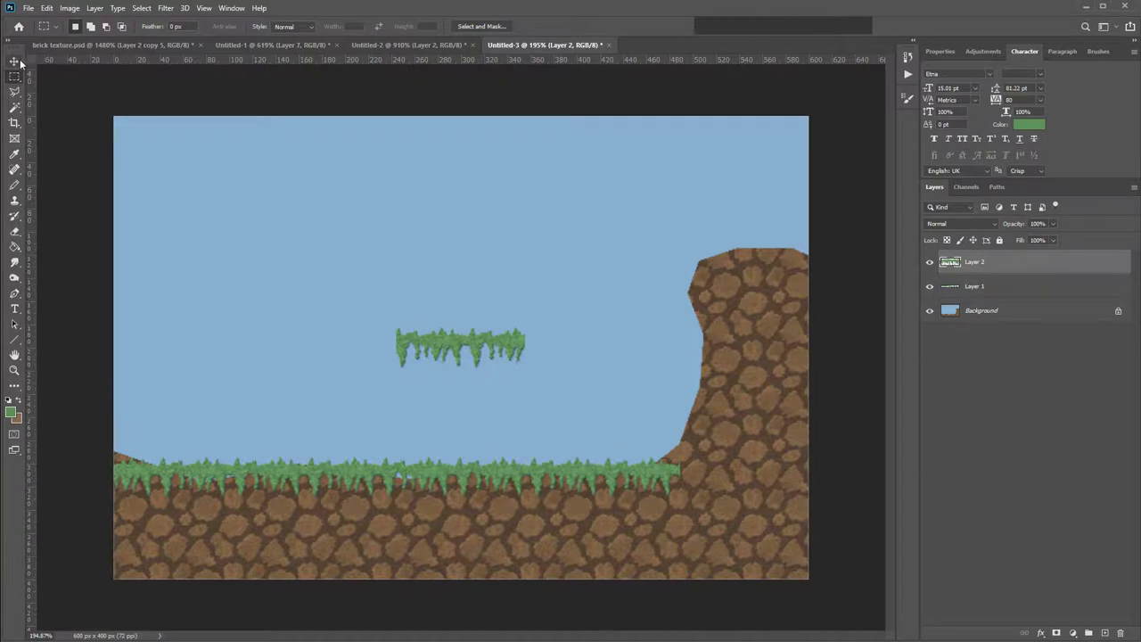
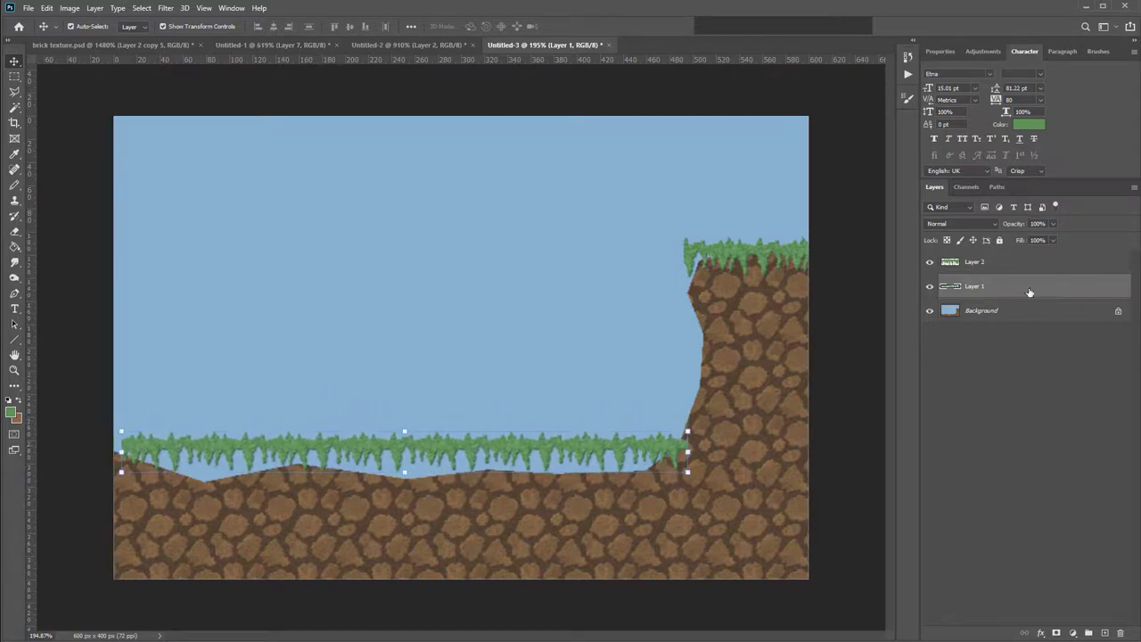
# - Hide the ground grass layer, fill the hill-shaped selection on the Background with the dirt pattern, and deselect
pyautogui.click(929, 286)
pyautogui.click(981, 310)
pyautogui.press('g')
pyautogui.click(357, 461)
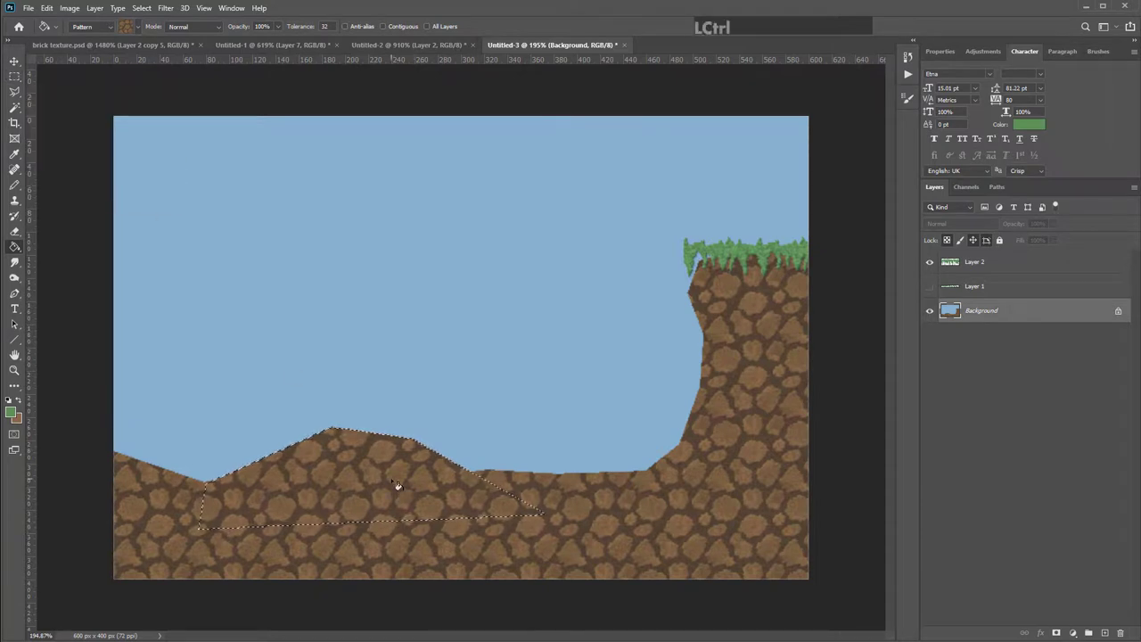
pyautogui.hotkey('ctrl', 'z')
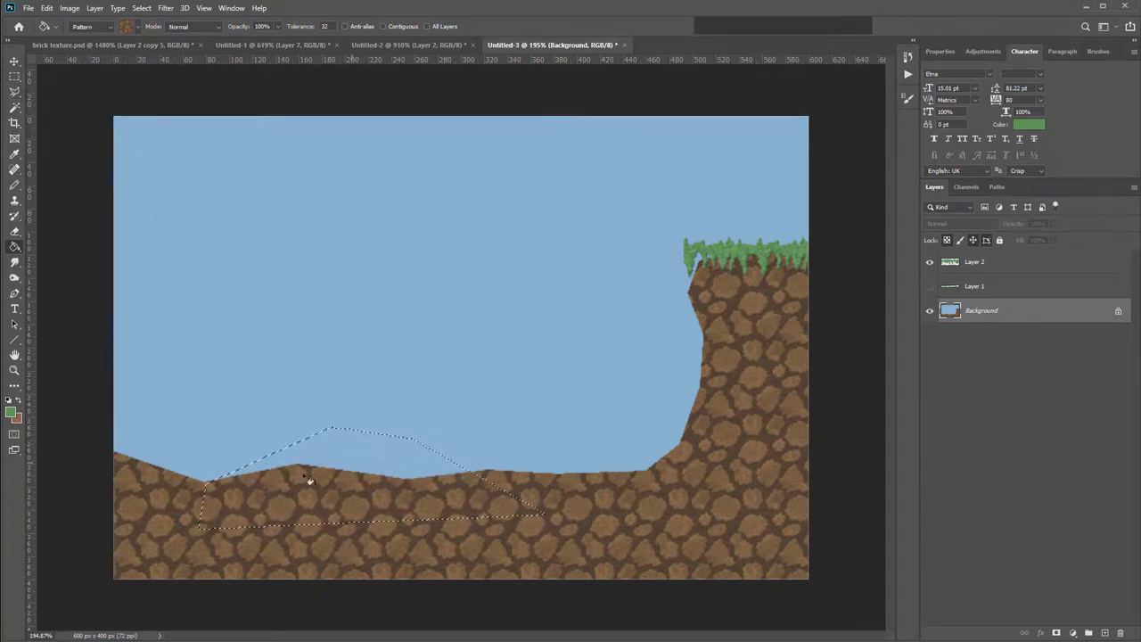
pyautogui.click(379, 451)
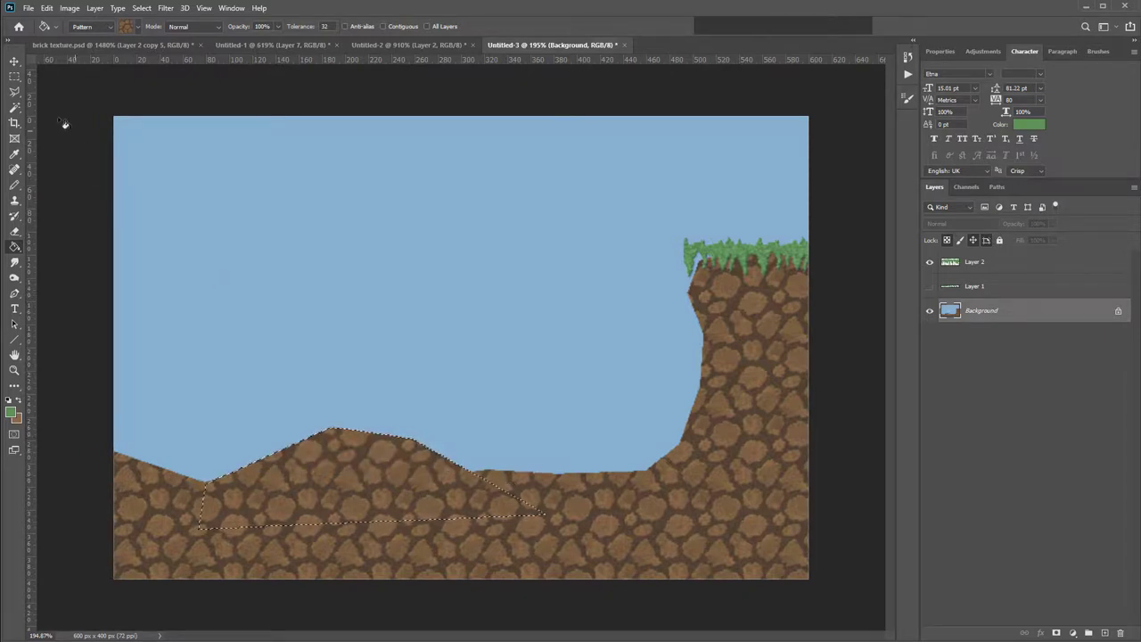
pyautogui.click(14, 76)
pyautogui.click(307, 267)
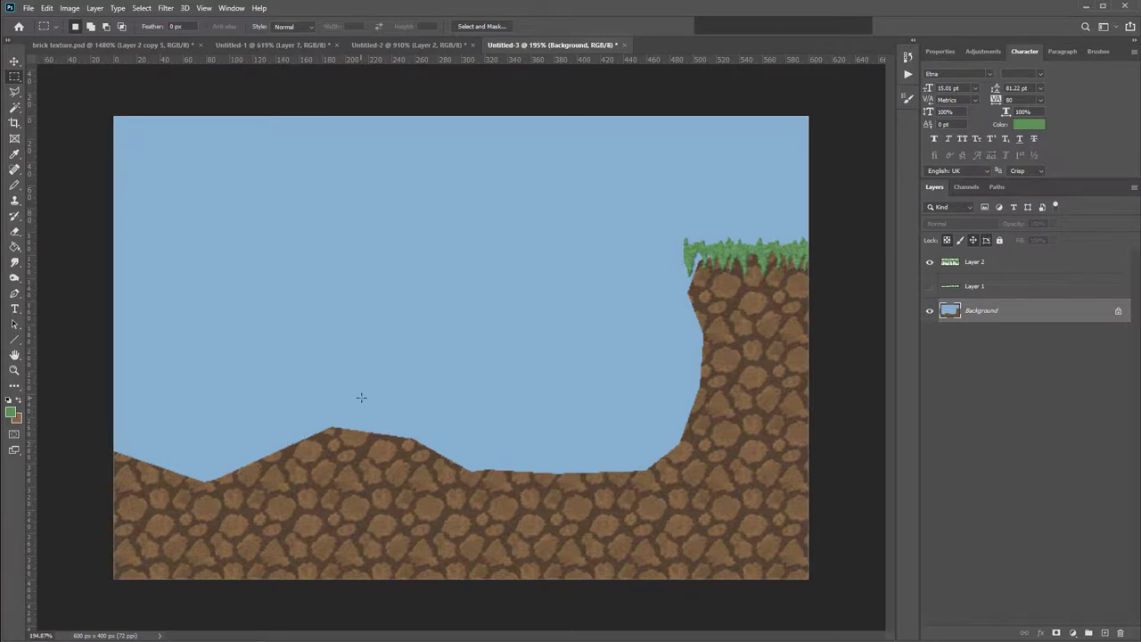
# - Show Layer 1 again and shift its grass strip to start at the canvas's left edge
pyautogui.click(976, 286)
pyautogui.click(930, 286)
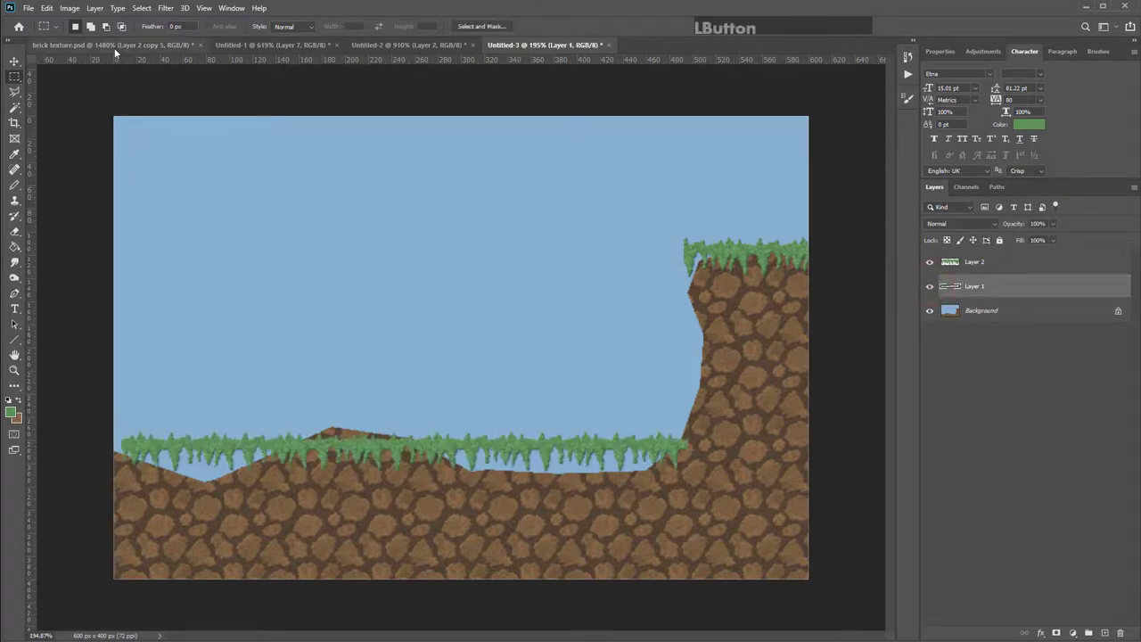
pyautogui.press('v')
pyautogui.moveTo(300, 441); pyautogui.dragTo(291, 440)
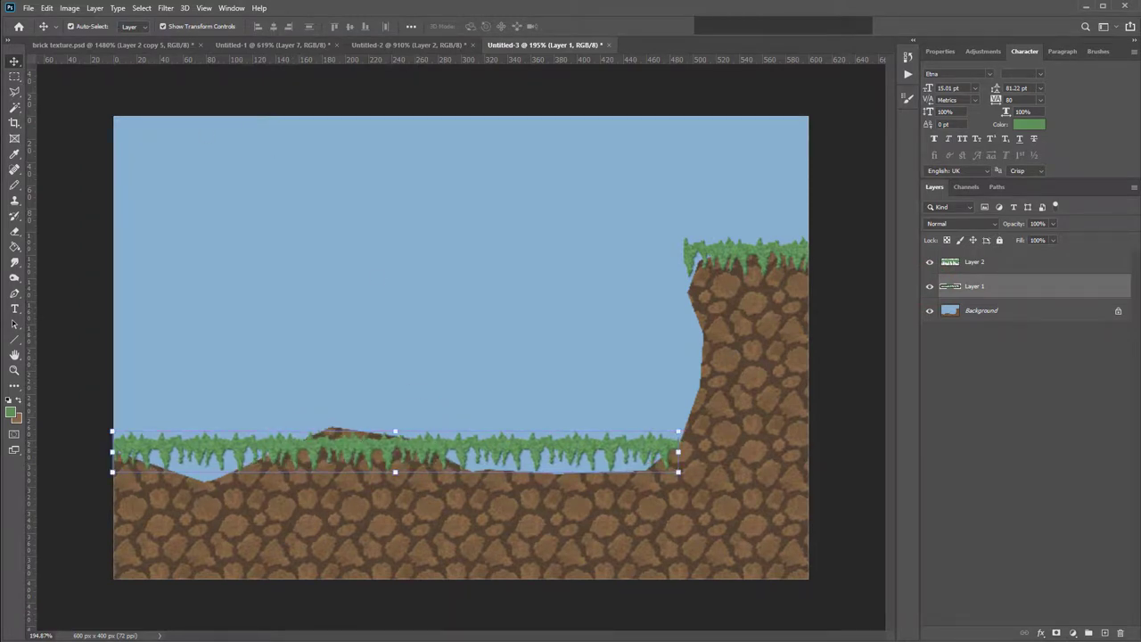
# - Start Puppet Warp on the ground grass strip and pin its two ends
pyautogui.click(46, 8)
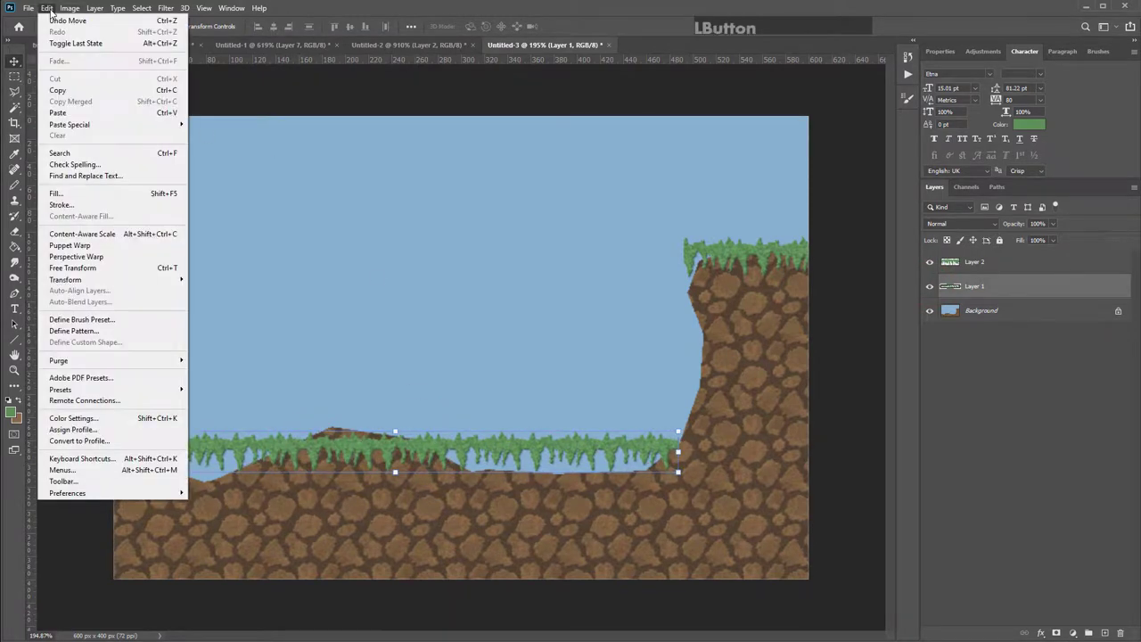
pyautogui.click(89, 249)
pyautogui.scroll(1, 214, 498)
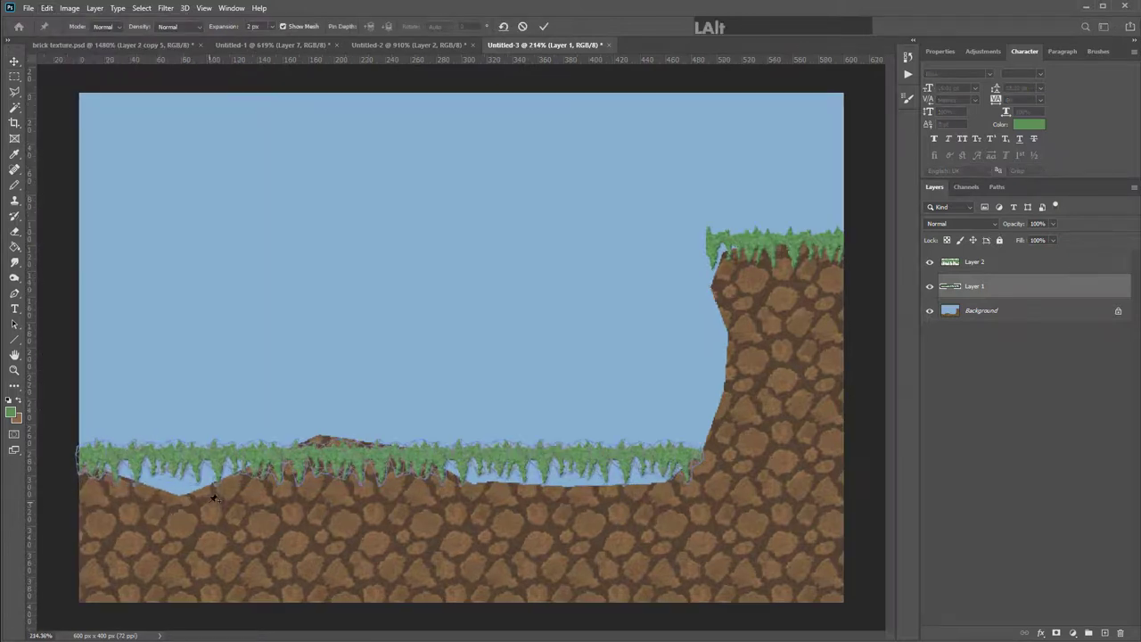
pyautogui.click(78, 460)
pyautogui.click(84, 456)
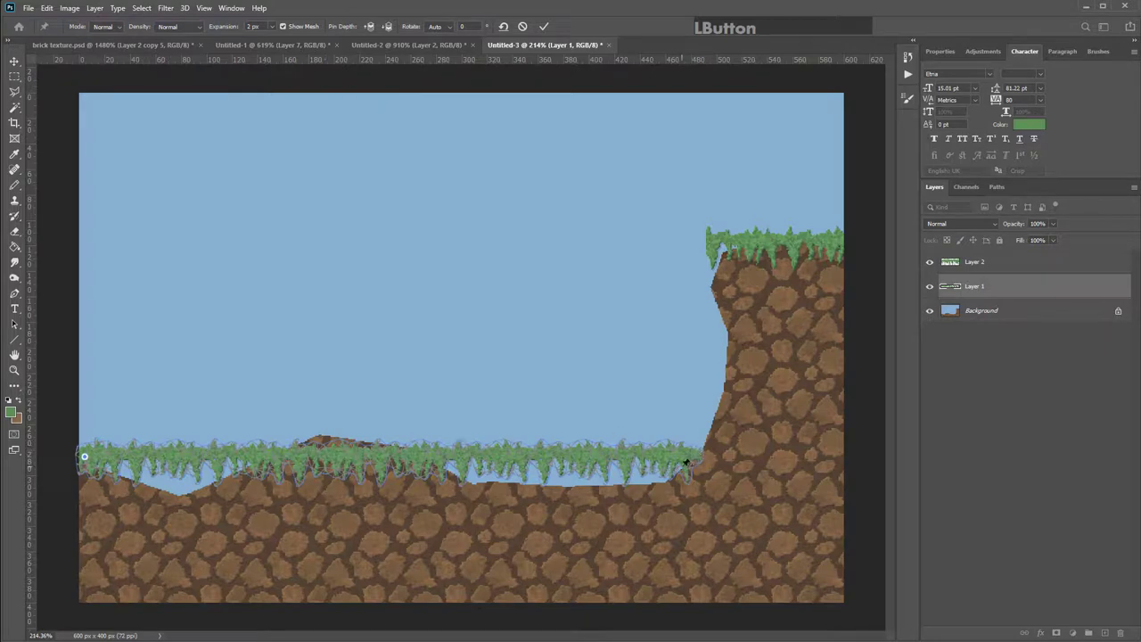
pyautogui.click(694, 456)
# - Add warp pins along the grass above the dip, the hill's peak, its descending slope and the foot of that slope
pyautogui.keyDown('alt'); pyautogui.scroll(2, 183, 454); pyautogui.keyUp('alt')
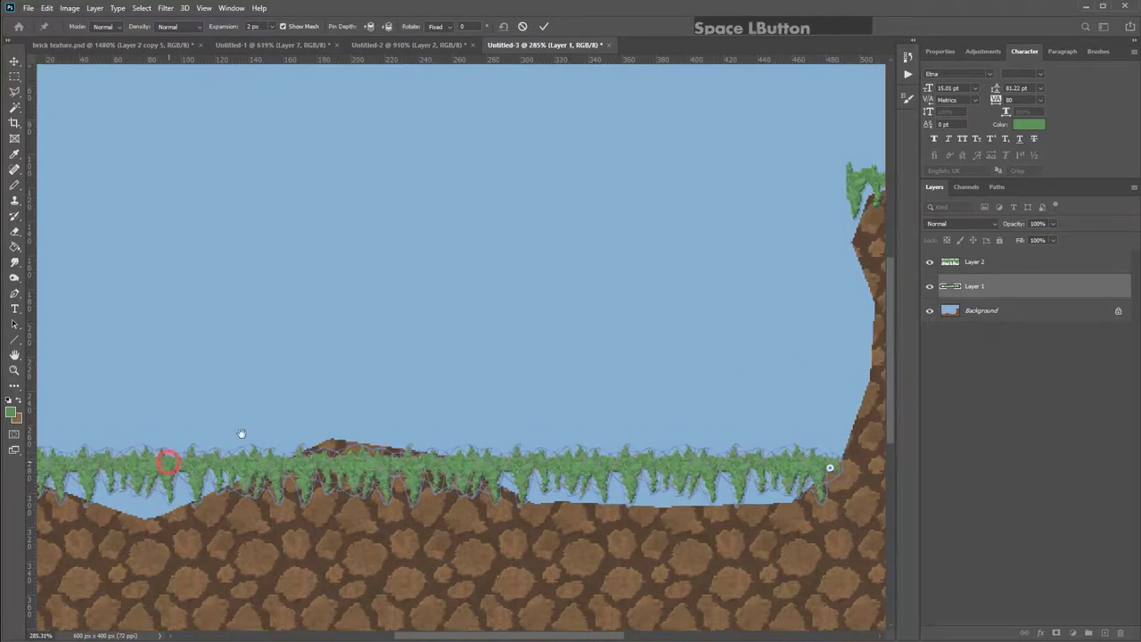
pyautogui.moveTo(231, 452); pyautogui.dragTo(332, 417)
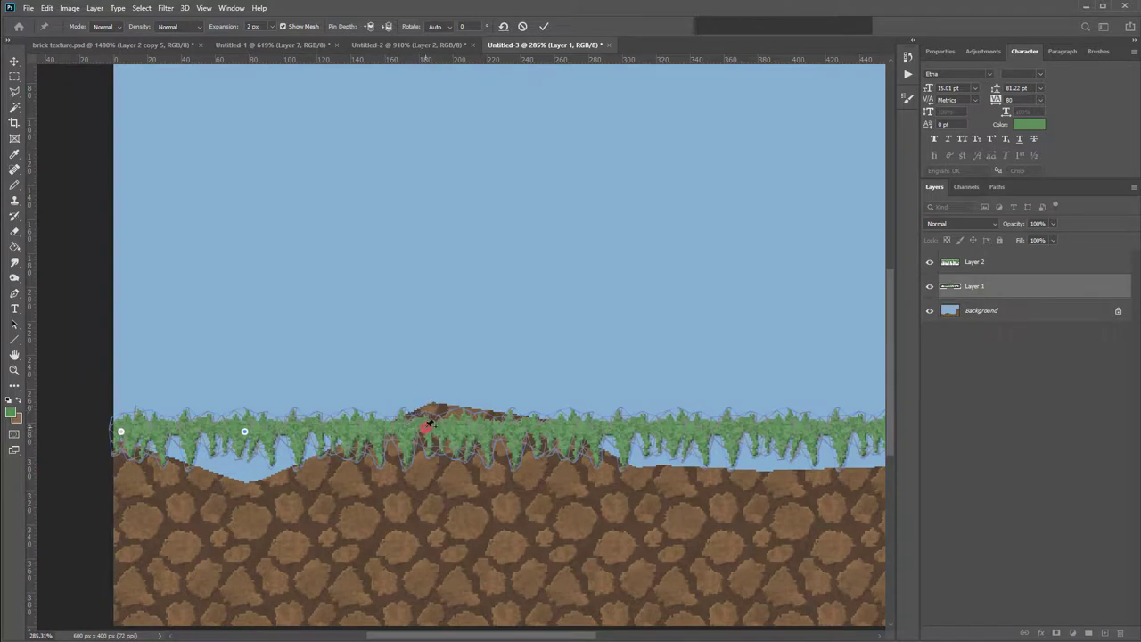
pyautogui.click(427, 427)
pyautogui.click(567, 430)
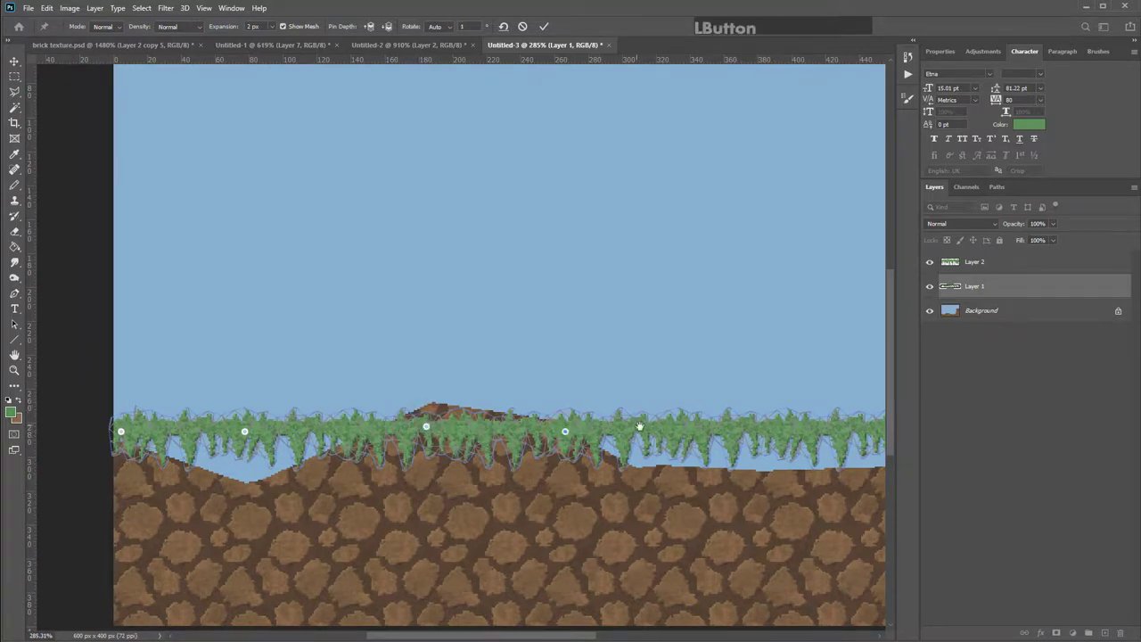
pyautogui.moveTo(631, 431); pyautogui.dragTo(503, 419)
pyautogui.click(501, 415)
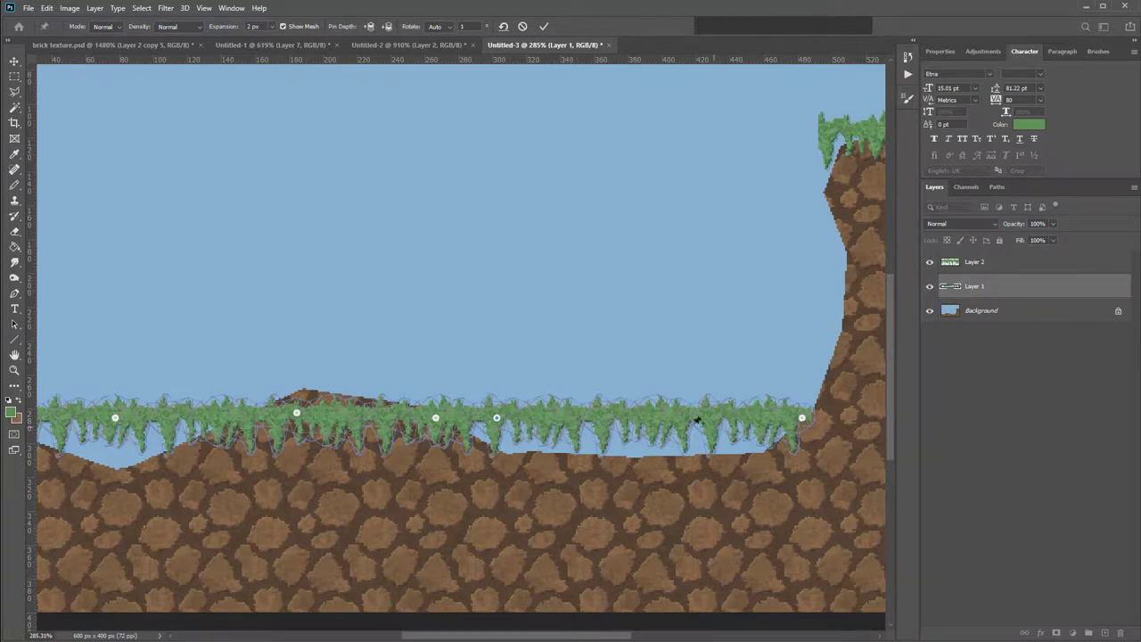
# - Bend the grass along the terrain by lowering the pin over the dip and raising the pin over the hill's peak
pyautogui.moveTo(344, 386); pyautogui.dragTo(552, 398)
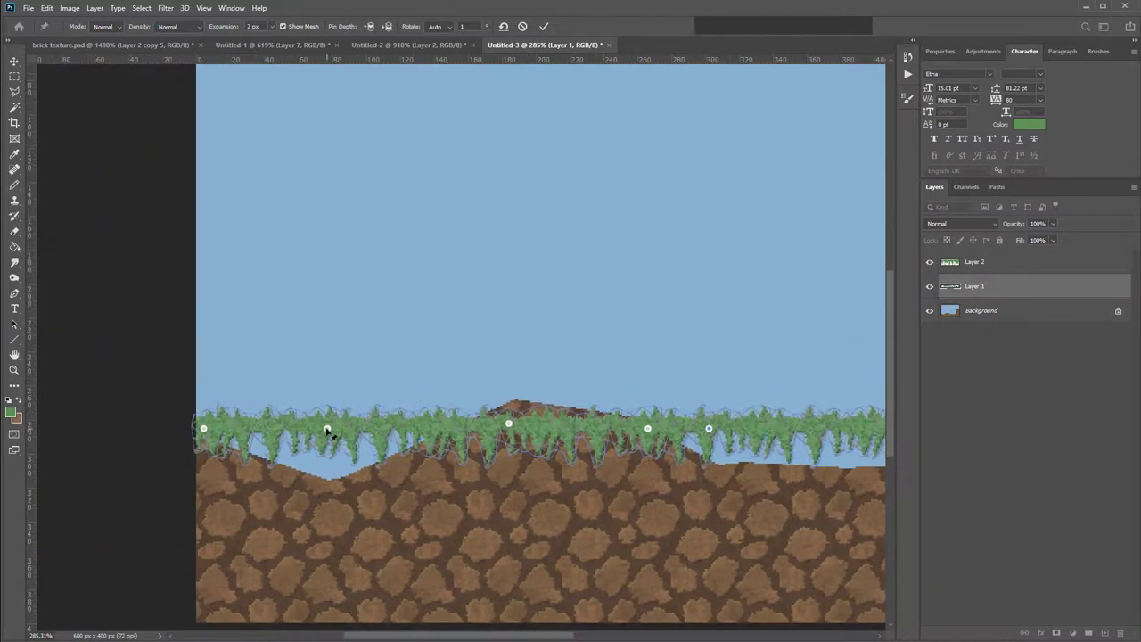
pyautogui.moveTo(327, 430); pyautogui.dragTo(328, 486)
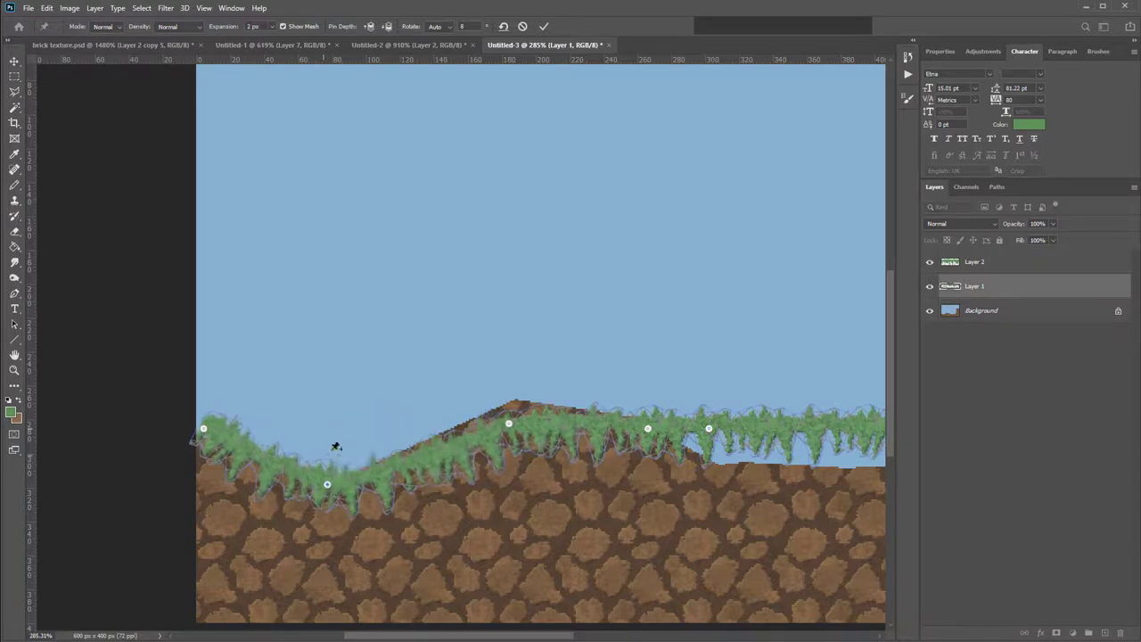
pyautogui.click(492, 439)
pyautogui.hotkey('ctrl', 'z')
pyautogui.click(508, 425)
pyautogui.hotkey('ctrl', 'z')
pyautogui.click(510, 424)
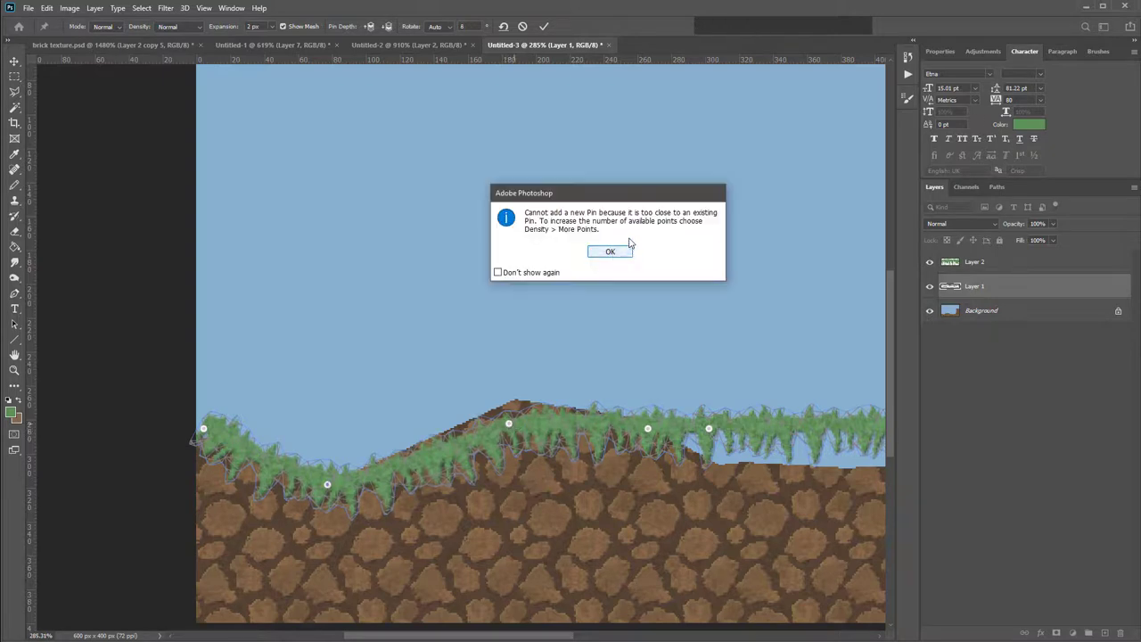
pyautogui.click(603, 256)
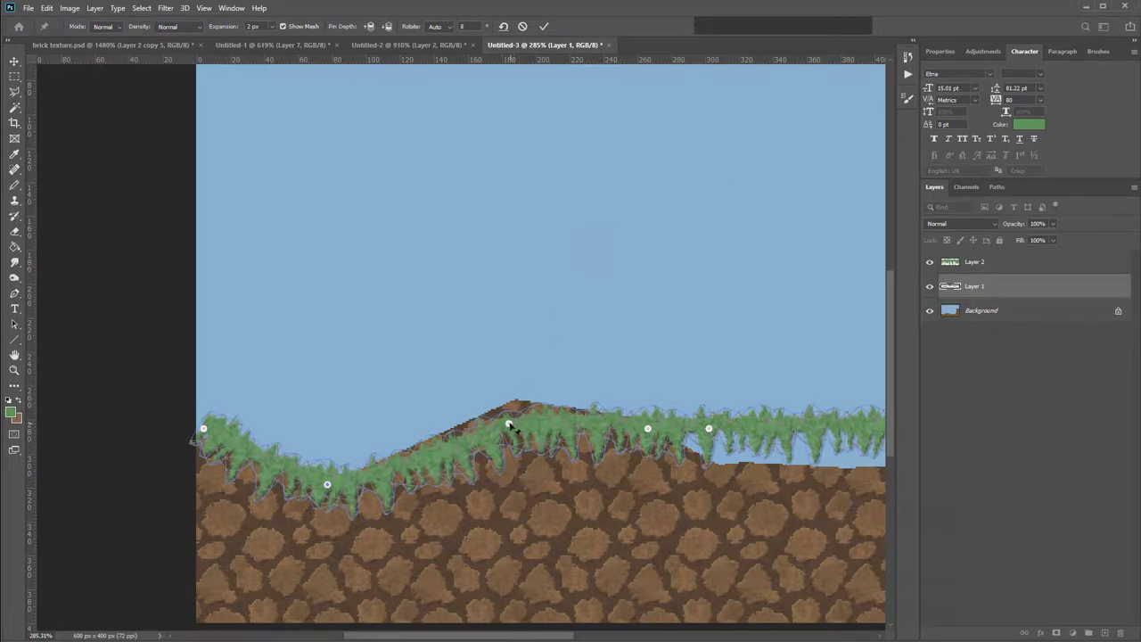
pyautogui.moveTo(508, 424); pyautogui.dragTo(511, 406)
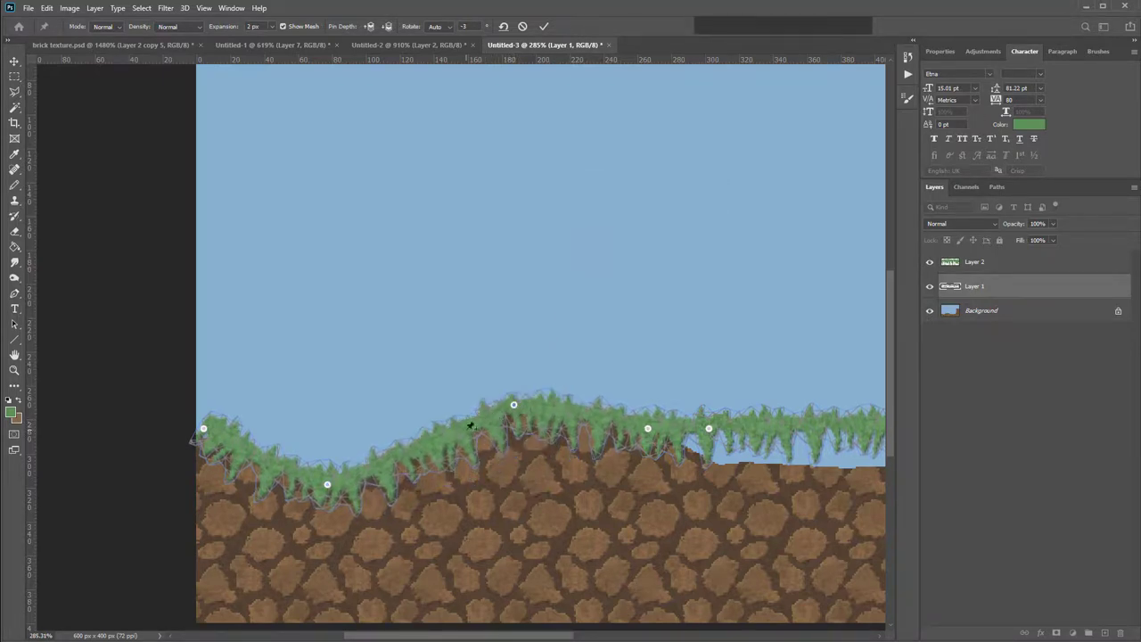
# - Bend the rest of the ground grass with warp pins so it follows the hill's foot, the flat stretch and the rise to the cliff
pyautogui.click(471, 426)
pyautogui.hotkey('ctrl', 'z')
pyautogui.press('space')
pyautogui.moveTo(668, 417); pyautogui.dragTo(497, 395)
pyautogui.moveTo(639, 398); pyautogui.dragTo(525, 390)
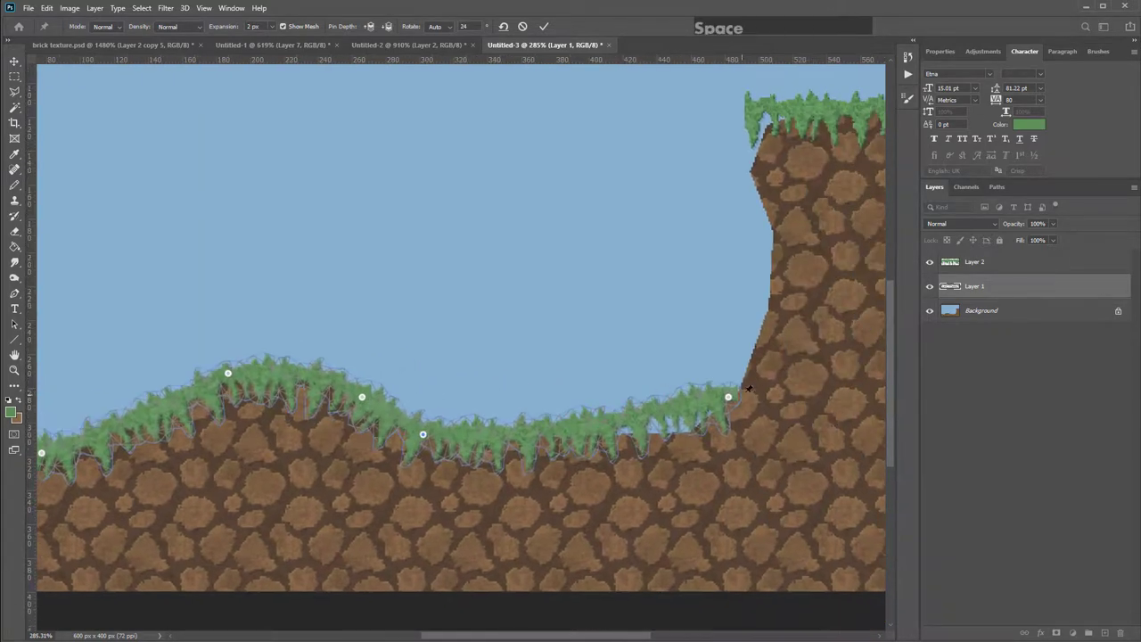
pyautogui.moveTo(642, 414)
pyautogui.mouseDown()
pyautogui.moveTo(642, 427)
pyautogui.moveTo(645, 402)
pyautogui.moveTo(645, 417)
pyautogui.moveTo(668, 416)
pyautogui.moveTo(680, 434)
pyautogui.moveTo(668, 408)
pyautogui.moveTo(644, 430)
pyautogui.mouseUp()
pyautogui.hotkey('ctrl', 'z')
pyautogui.moveTo(554, 448); pyautogui.dragTo(554, 437)
pyautogui.moveTo(698, 402); pyautogui.dragTo(691, 425)
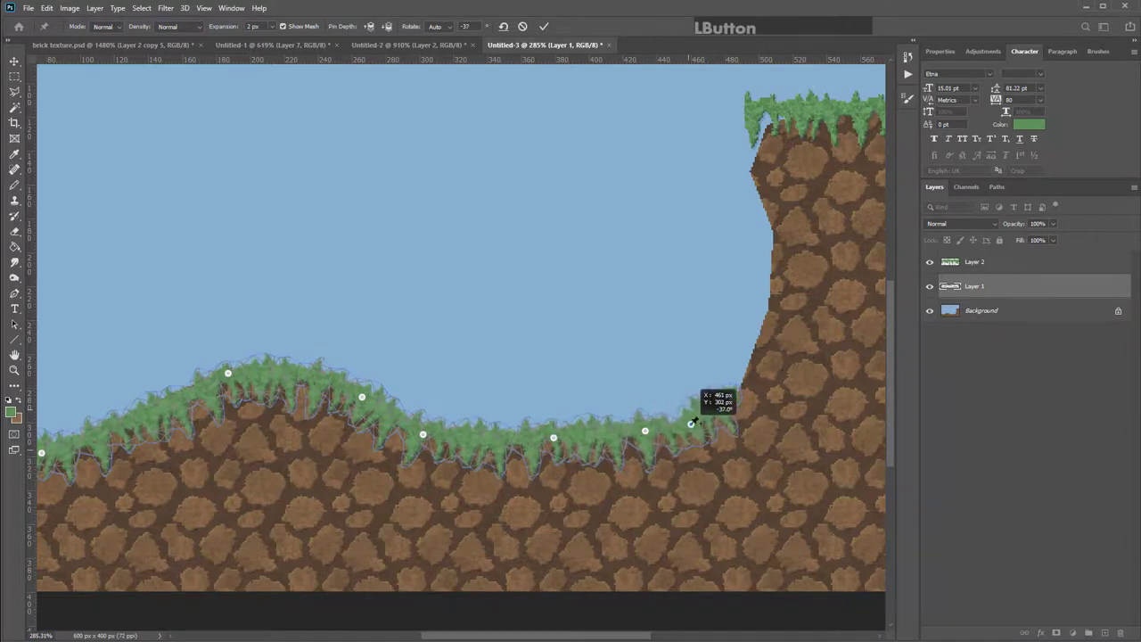
# - Align the ground grass's left-end pin with the canvas's left edge and apply the Puppet Warp
pyautogui.scroll(-3, 553, 400)
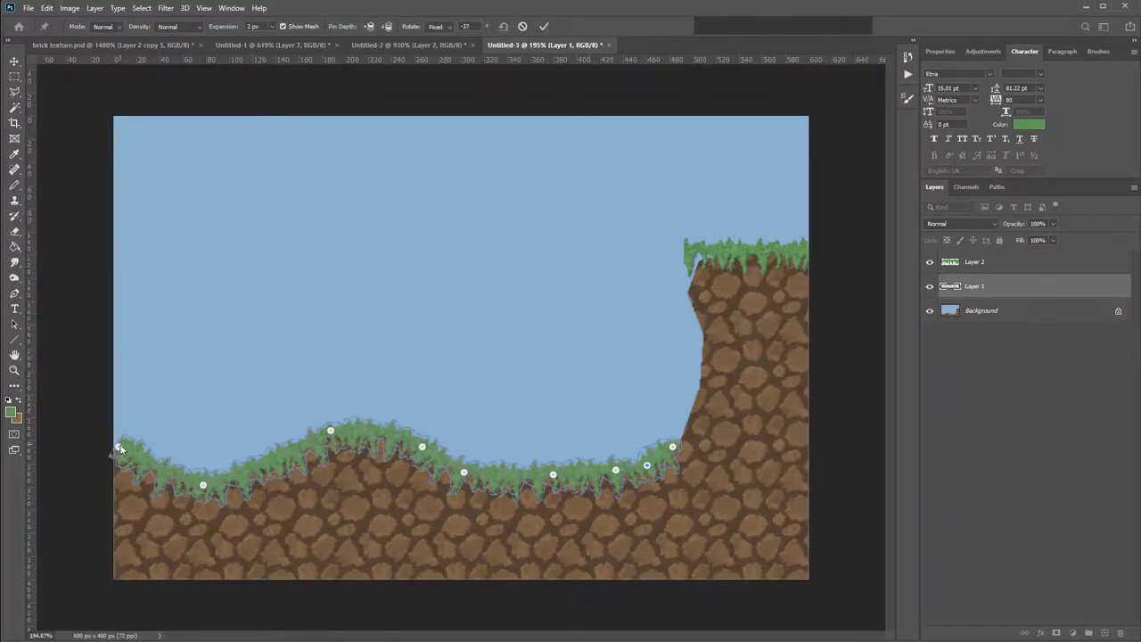
pyautogui.moveTo(118, 446); pyautogui.dragTo(113, 445)
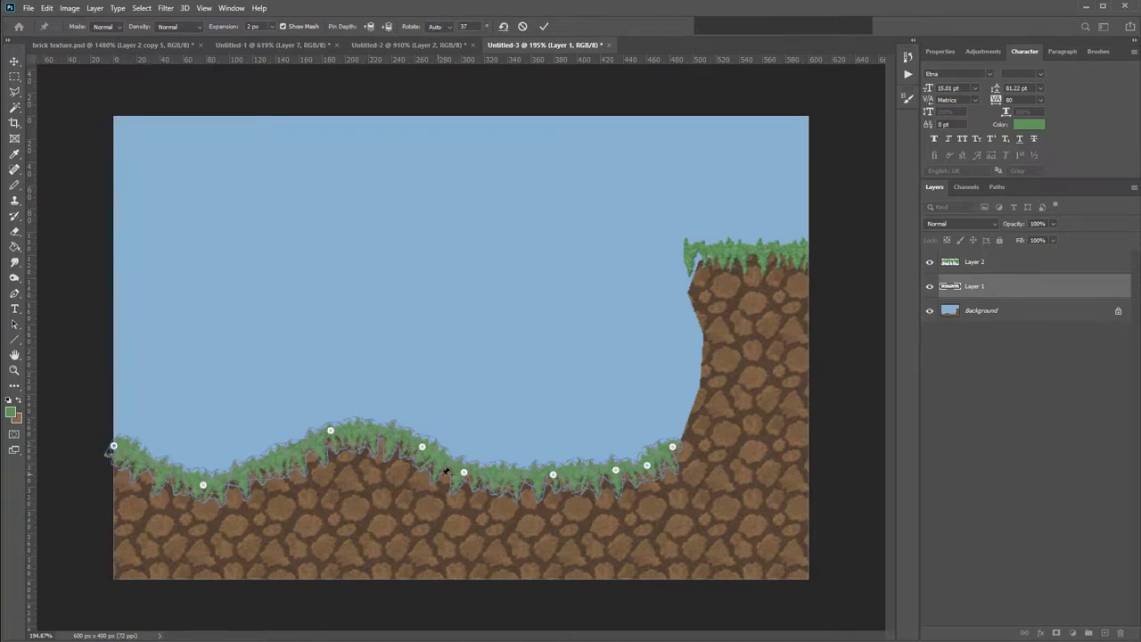
pyautogui.scroll(5, 446, 469)
pyautogui.press('Return')
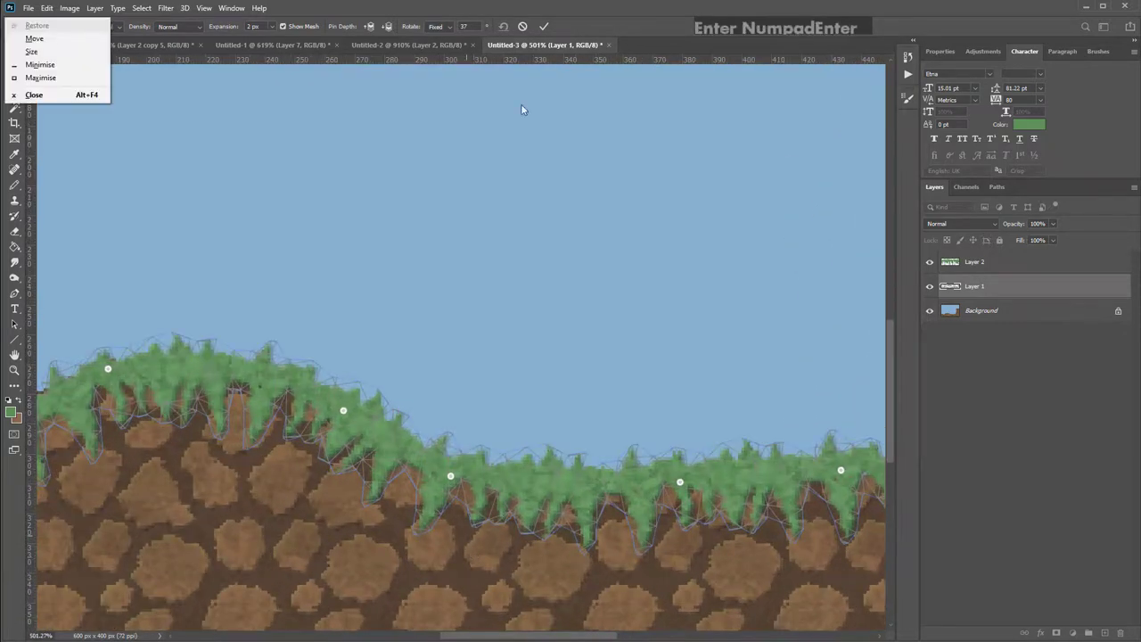
pyautogui.click(540, 46)
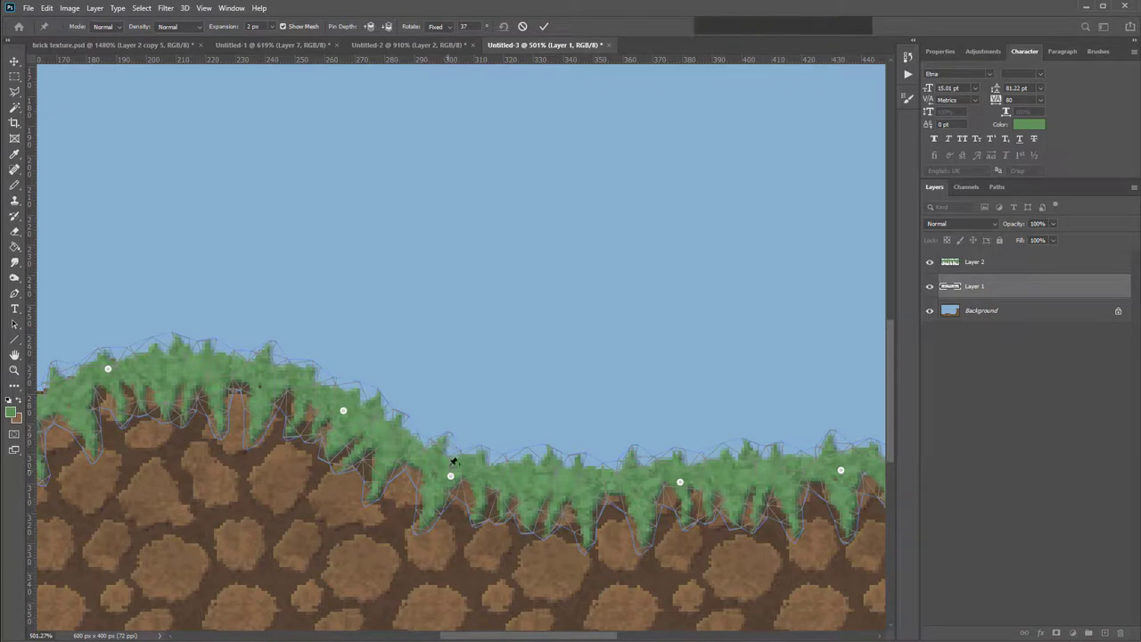
pyautogui.press('Return')
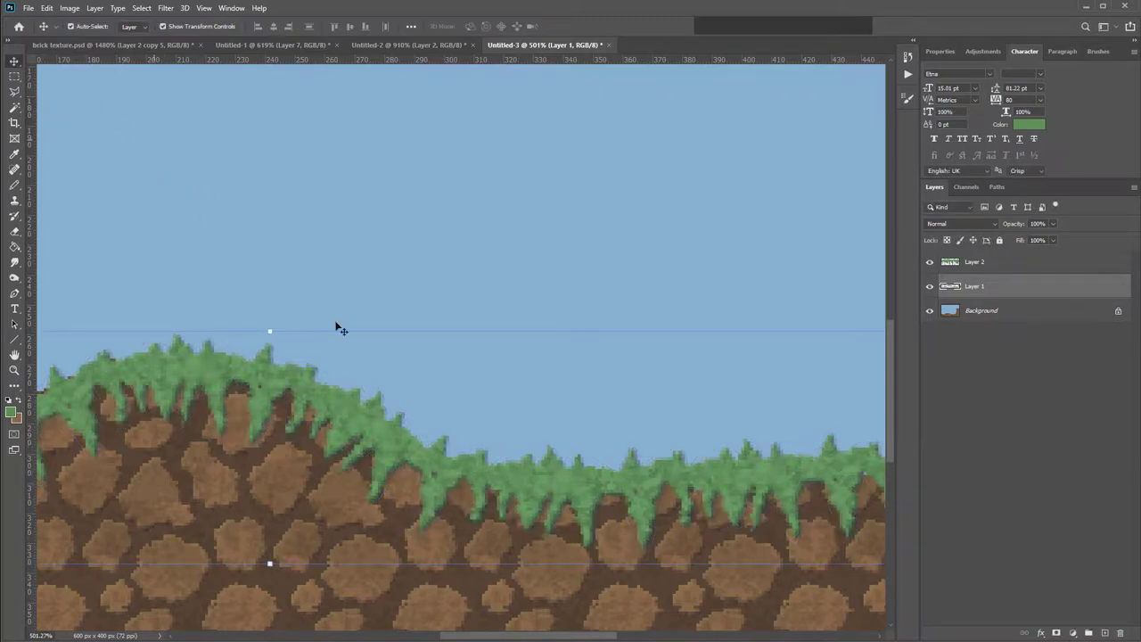
# - Apply Smart Sharpen to the warped ground grass with a reduced amount
pyautogui.click(162, 11)
pyautogui.moveTo(208, 211)
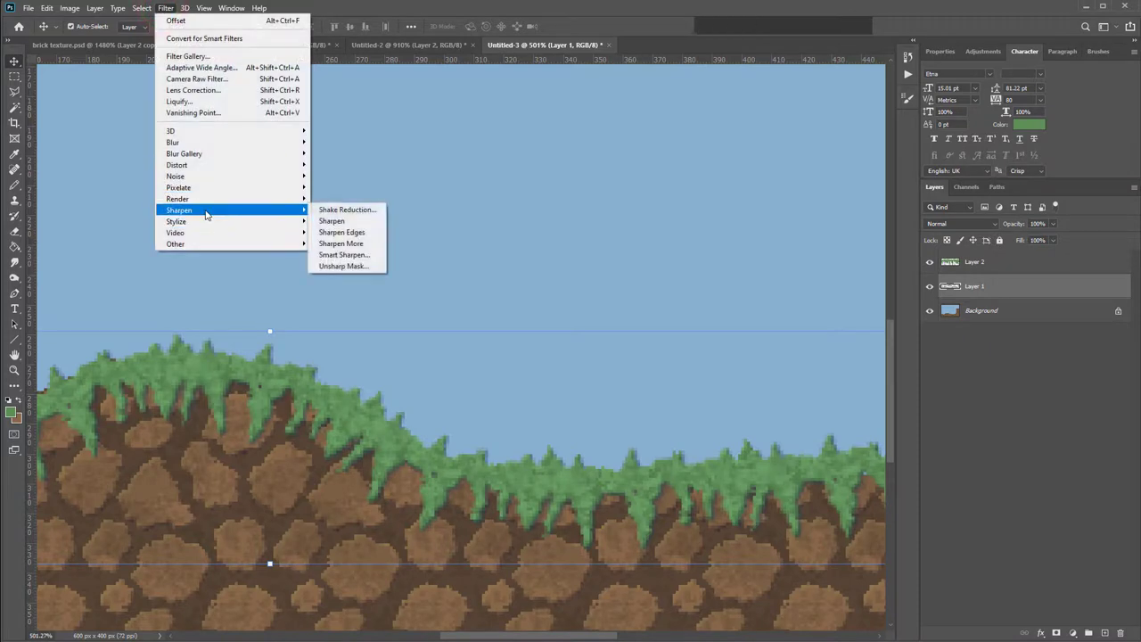
pyautogui.click(364, 256)
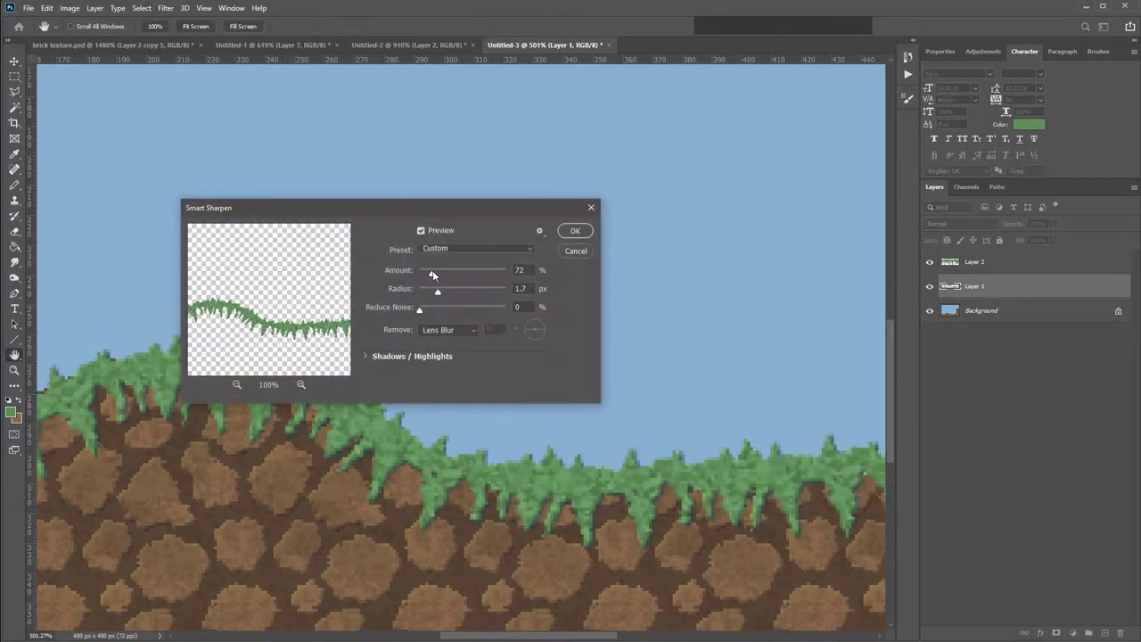
pyautogui.click(427, 272)
pyautogui.click(560, 237)
# - Select the cliff-top grass strip and shift it slightly upward over the cliff's edge
pyautogui.scroll(-2, 511, 311)
pyautogui.click(244, 361)
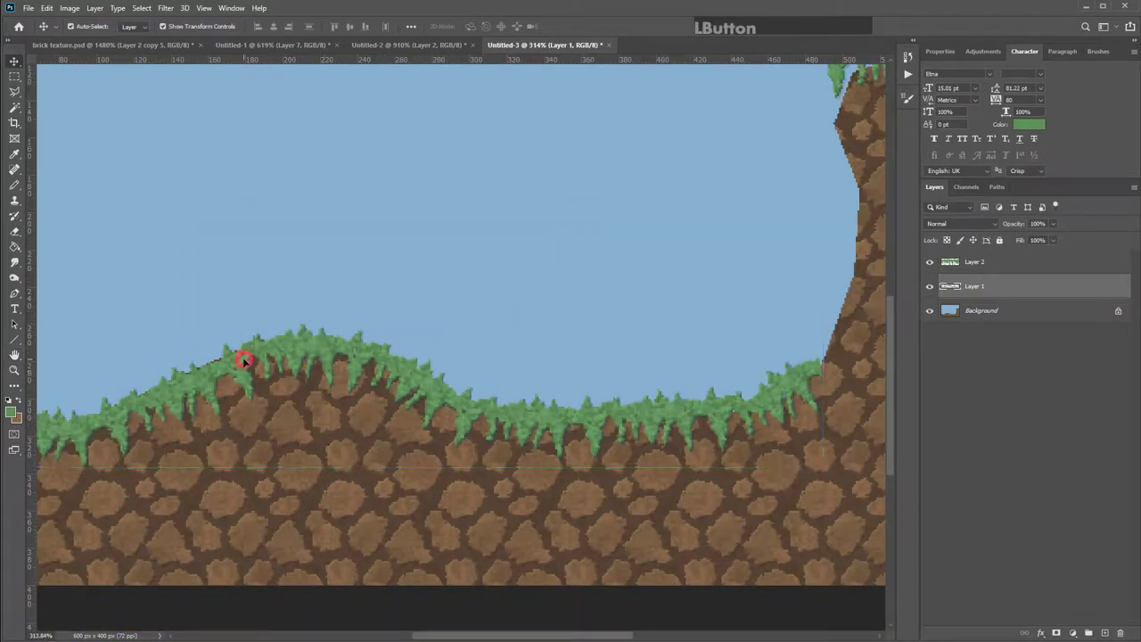
pyautogui.scroll(-2, 437, 293)
pyautogui.scroll(1, 682, 318)
pyautogui.click(807, 204)
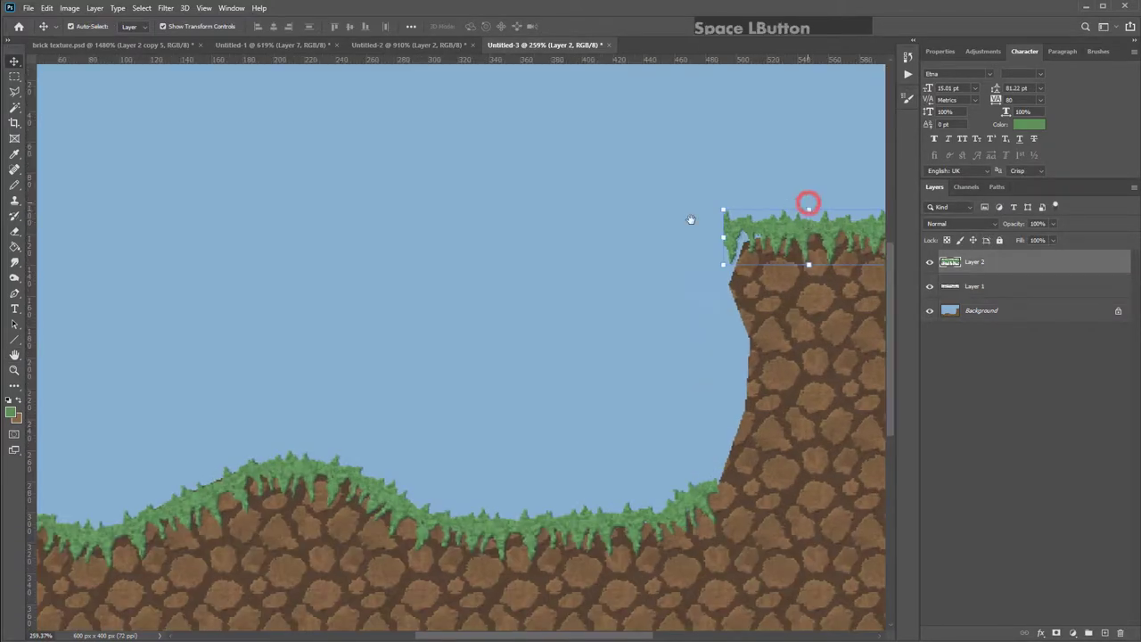
pyautogui.moveTo(691, 219); pyautogui.dragTo(408, 213)
pyautogui.scroll(1, 407, 213)
pyautogui.moveTo(624, 219)
pyautogui.mouseDown()
pyautogui.moveTo(636, 143)
pyautogui.moveTo(631, 239)
pyautogui.mouseUp()
pyautogui.scroll(-3, 632, 240)
pyautogui.scroll(2, 816, 225)
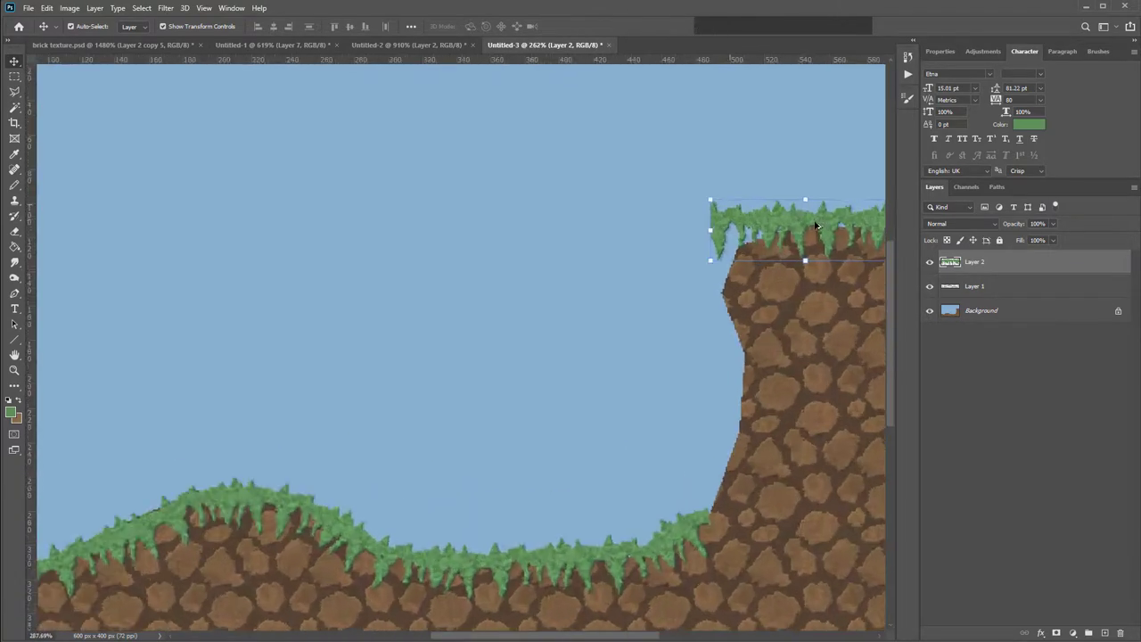
pyautogui.scroll(1, 816, 225)
pyautogui.moveTo(784, 200); pyautogui.dragTo(598, 248)
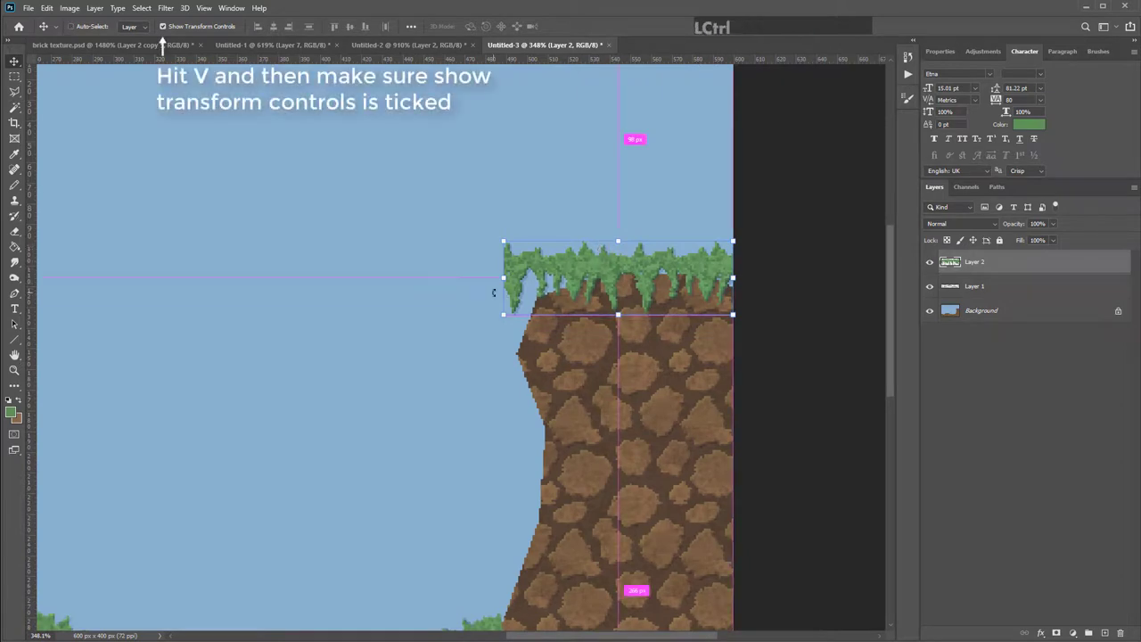
# - Skew the cliff-top grass downward at its cliff-edge end by about 19° and use nearest-neighbour interpolation
pyautogui.press('ctrl')
pyautogui.press('ctrl')
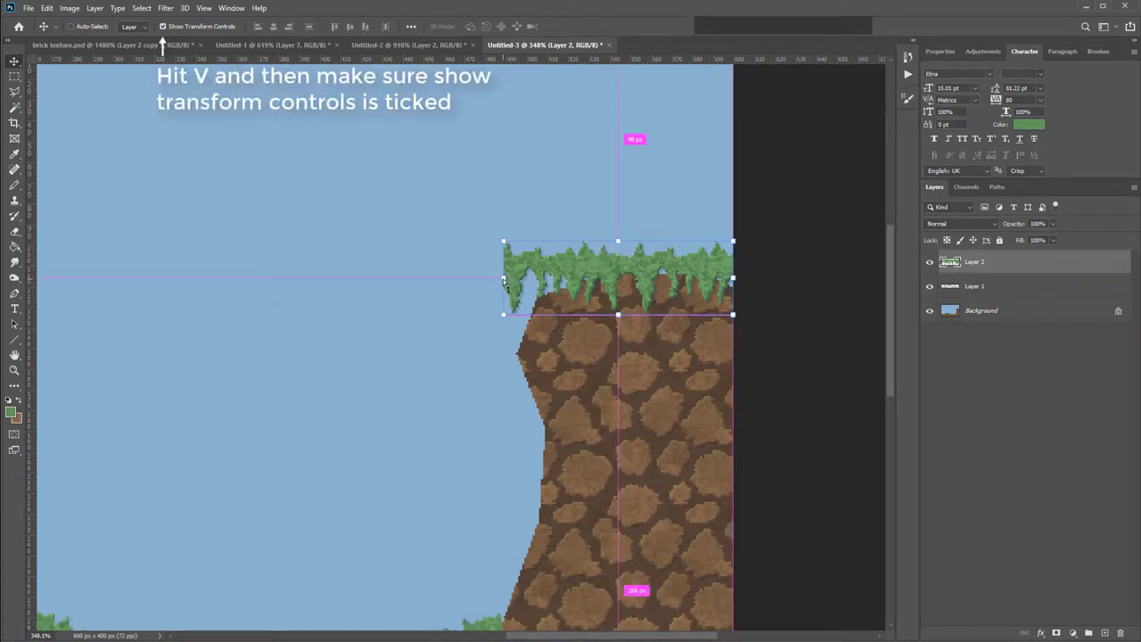
pyautogui.moveTo(504, 282); pyautogui.dragTo(514, 355)
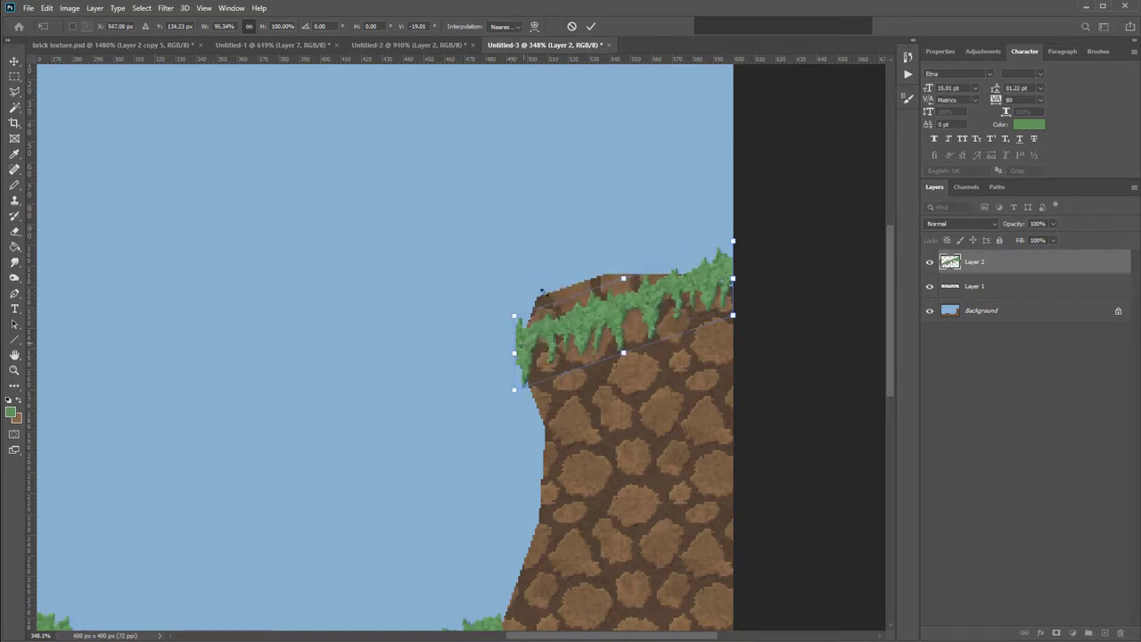
pyautogui.click(502, 27)
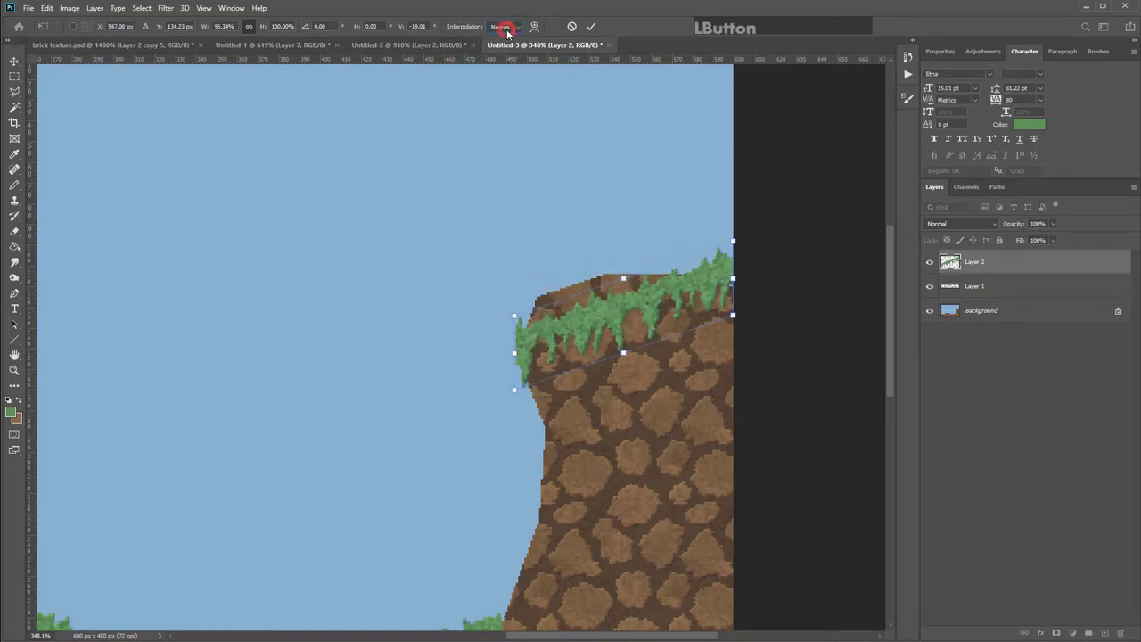
pyautogui.click(520, 38)
# - Readjust both ends of the cliff-top grass to a vertical skew of -15.60° and apply the transform
pyautogui.moveTo(514, 353); pyautogui.dragTo(523, 314)
pyautogui.moveTo(733, 279); pyautogui.dragTo(734, 290)
pyautogui.moveTo(528, 312); pyautogui.dragTo(528, 317)
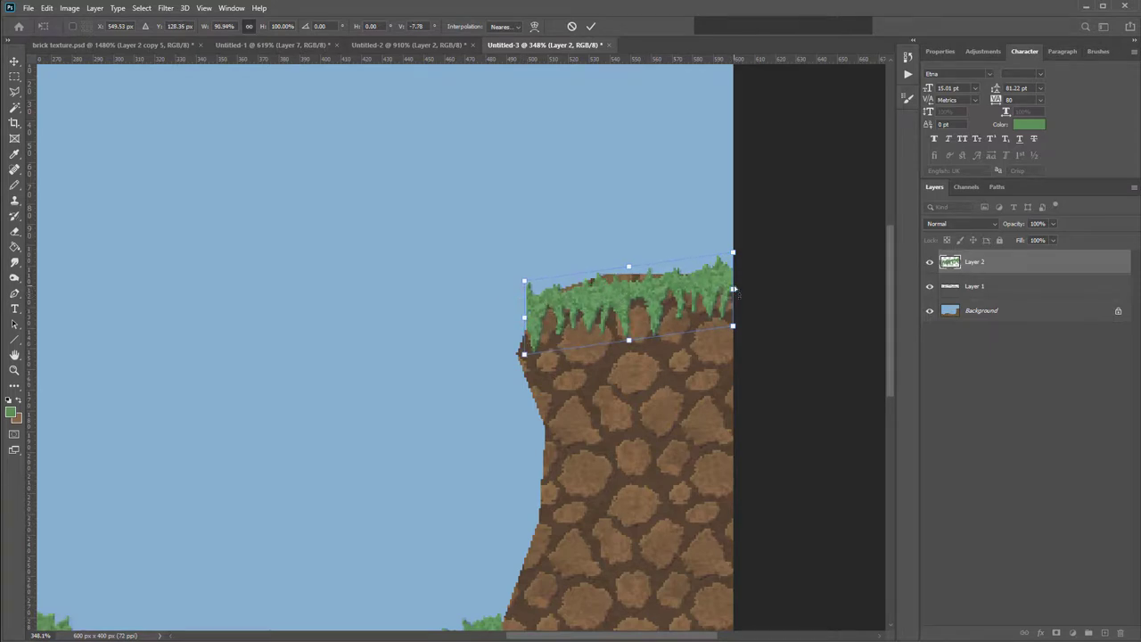
pyautogui.moveTo(733, 290); pyautogui.dragTo(734, 258)
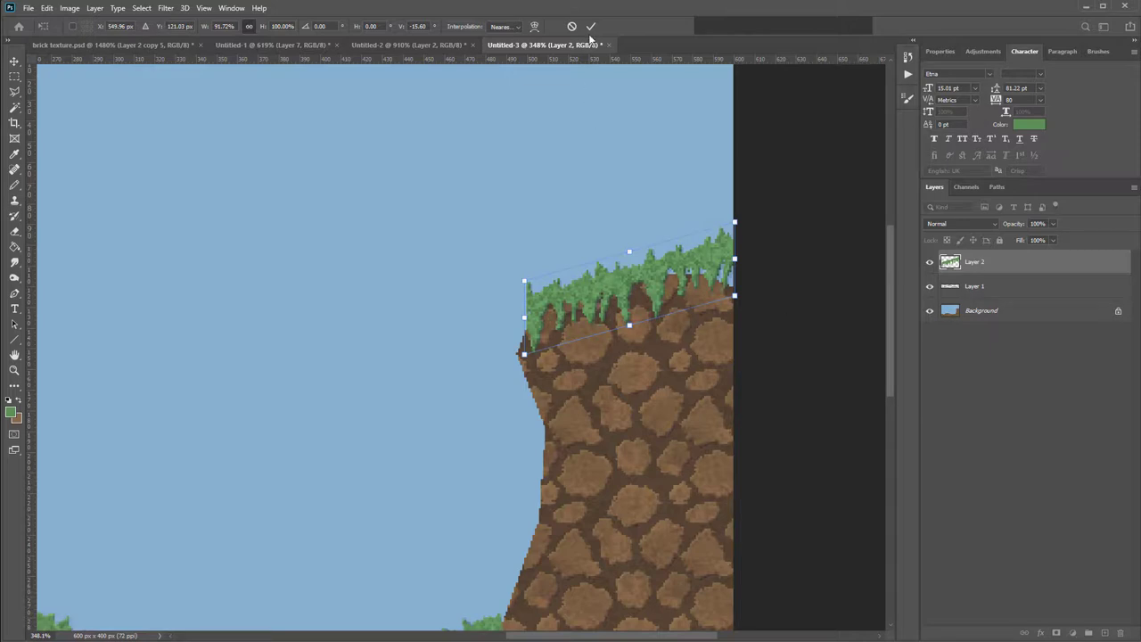
pyautogui.press('KP_Enter')
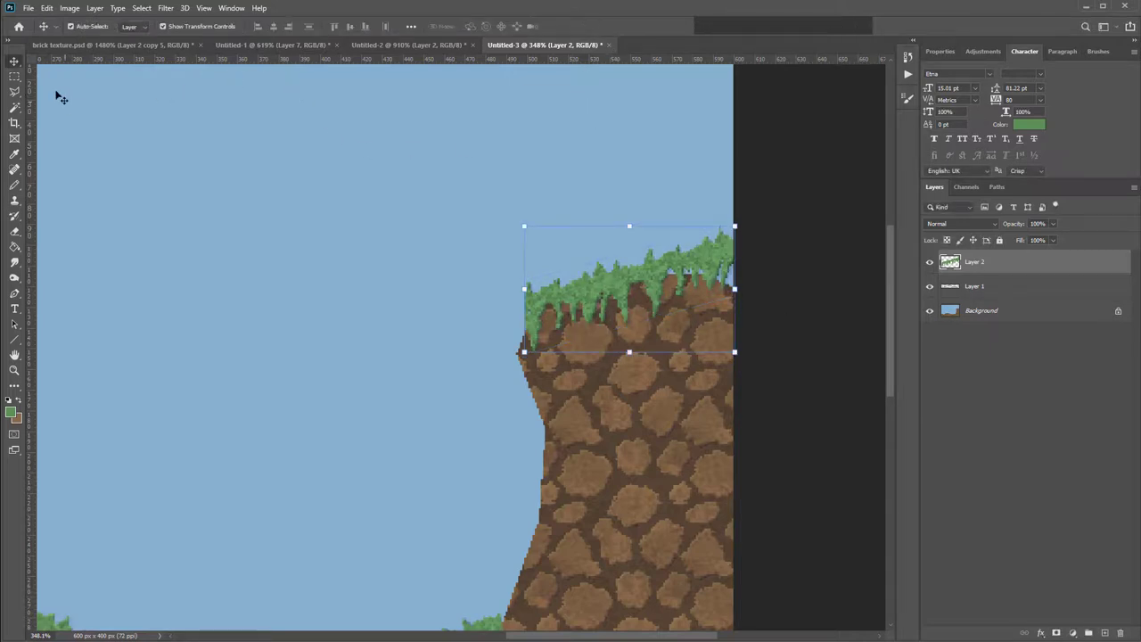
# - Lasso the gap beneath the cliff-top grass on the Background layer and fill it with the dirt pattern
pyautogui.click(15, 91)
pyautogui.click(998, 312)
pyautogui.moveTo(590, 301)
pyautogui.mouseDown()
pyautogui.moveTo(704, 267)
pyautogui.moveTo(760, 278)
pyautogui.moveTo(584, 337)
pyautogui.mouseUp()
pyautogui.press('g')
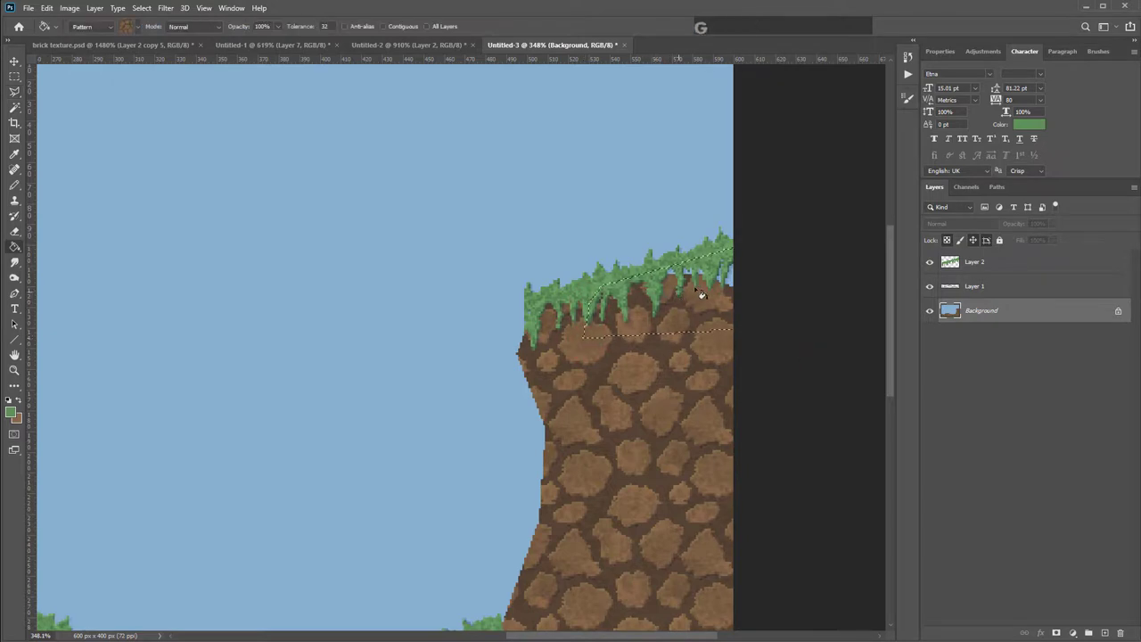
pyautogui.click(715, 315)
pyautogui.hotkey('ctrl', 'd')
pyautogui.scroll(-3, 551, 287)
pyautogui.click(14, 76)
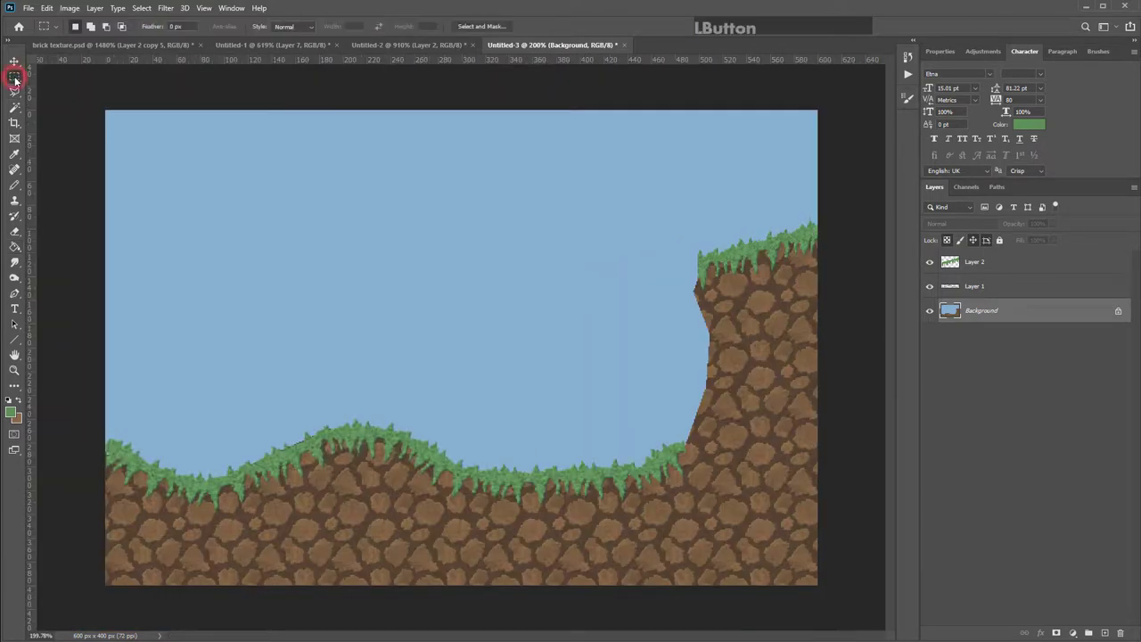
pyautogui.click(203, 198)
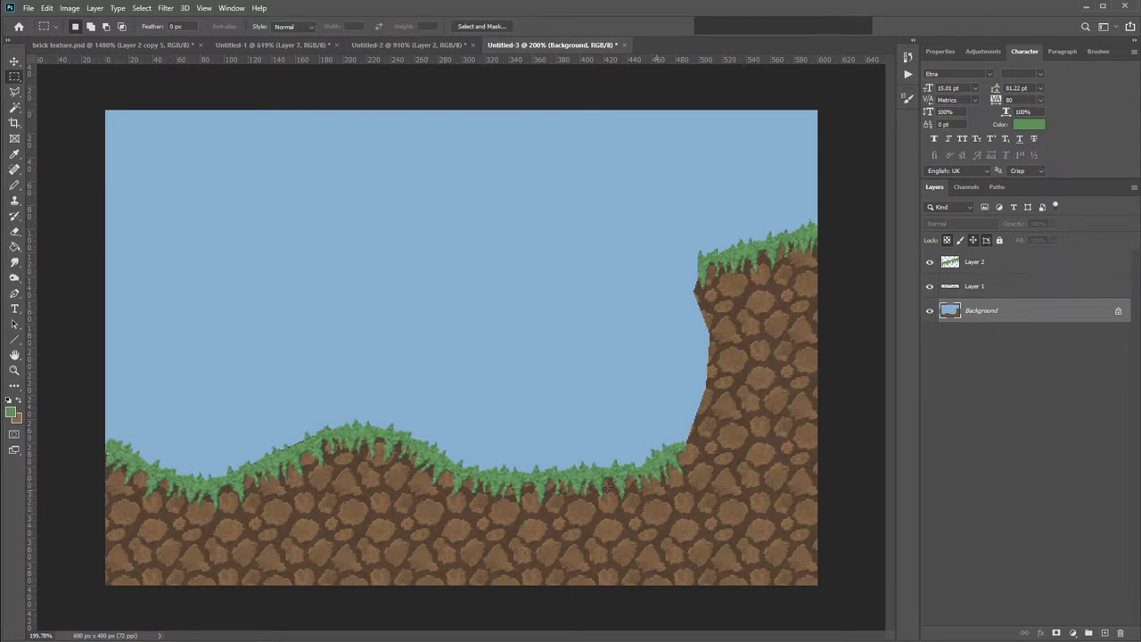
pyautogui.scroll(1, 220, 462)
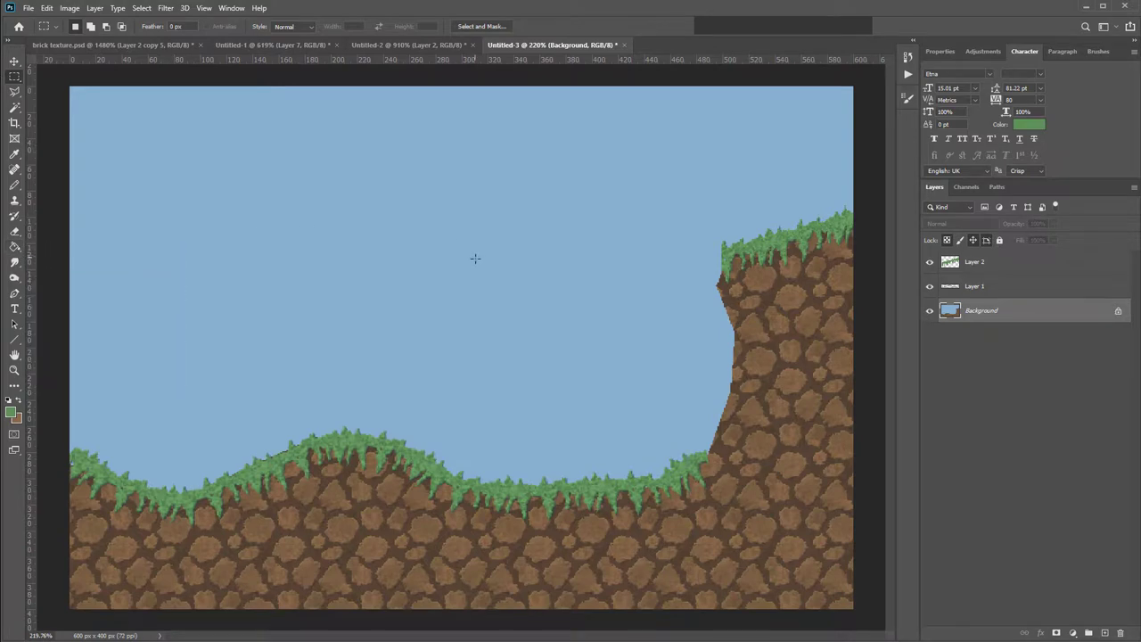
# - Switch to the Untitled-2 document and show Layer 1 and Layer 0 beneath the grass
pyautogui.click(405, 45)
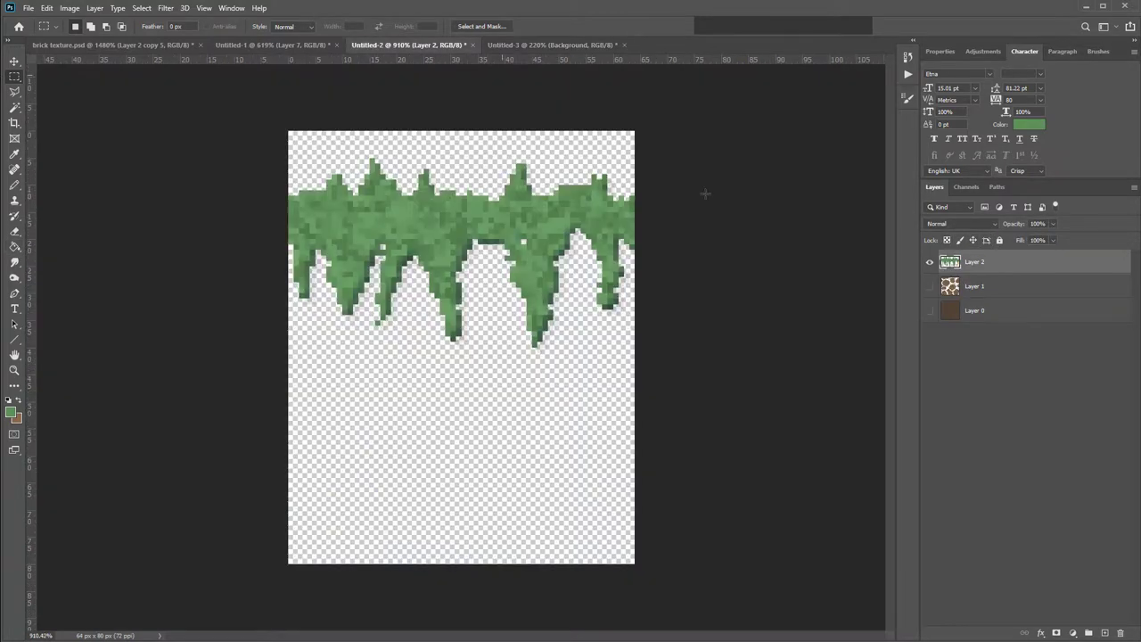
pyautogui.click(930, 286)
pyautogui.click(930, 311)
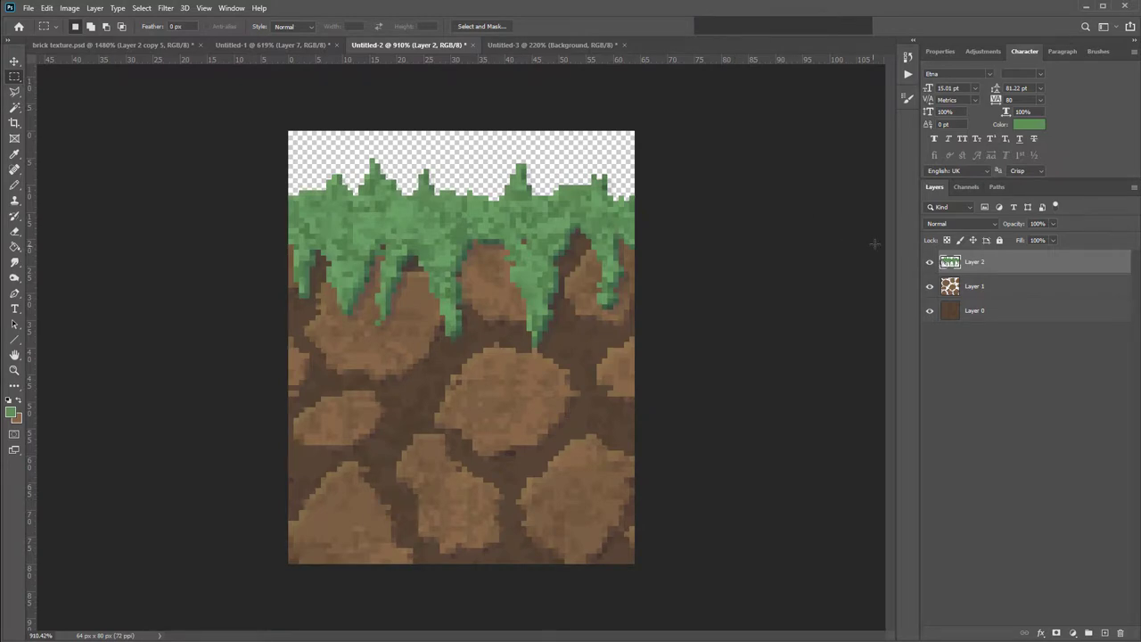
pyautogui.scroll(-1, 588, 255)
pyautogui.scroll(1, 588, 255)
# - Save the combined grass and dirt tile as a PNG named "terrain block grass" in the Downloads folder
pyautogui.click(28, 8)
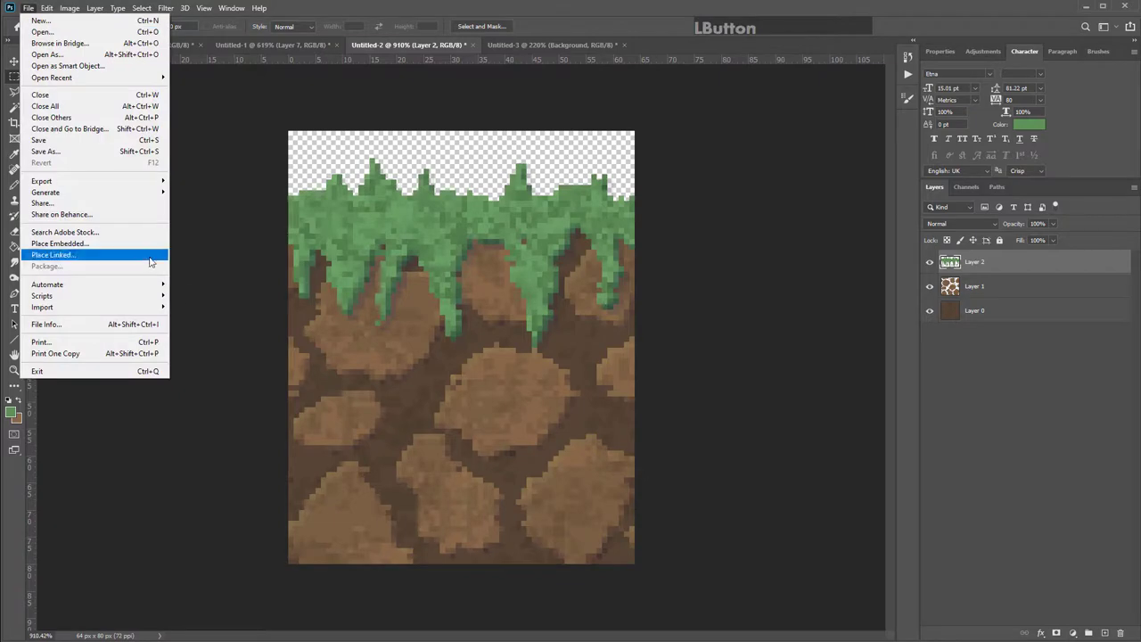
pyautogui.click(62, 157)
pyautogui.click(406, 347)
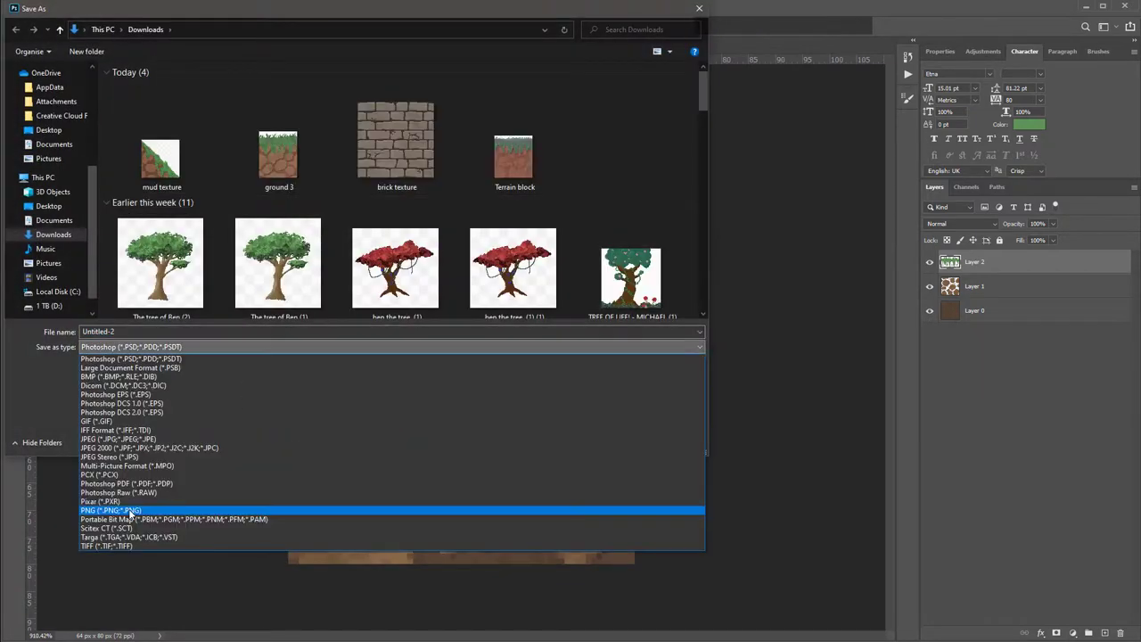
pyautogui.click(129, 511)
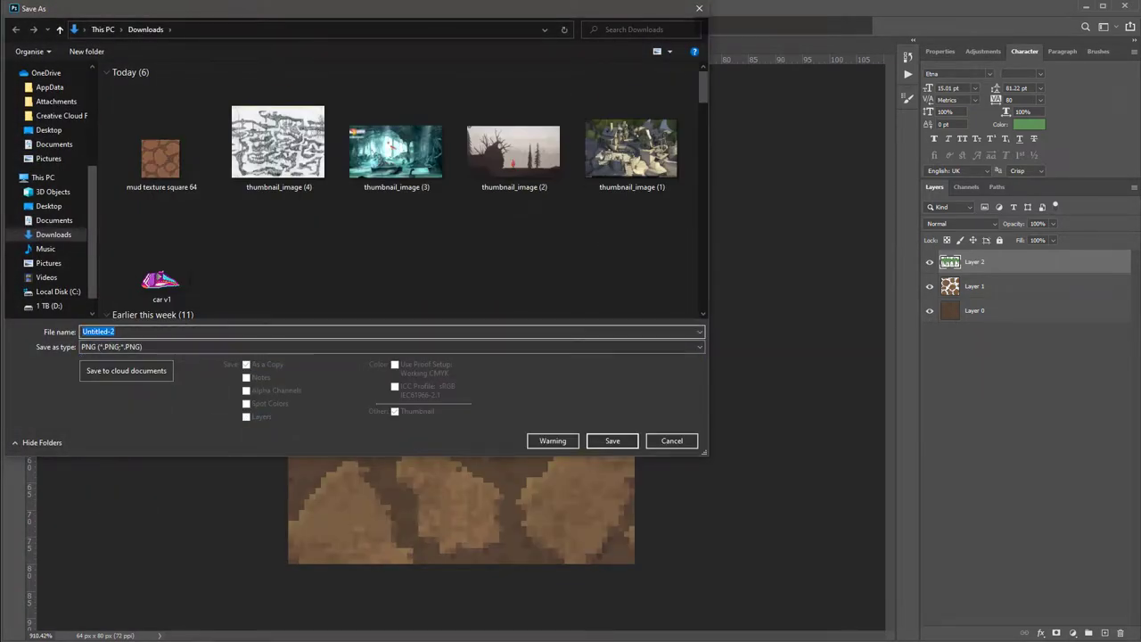
pyautogui.write('terrain block grass')
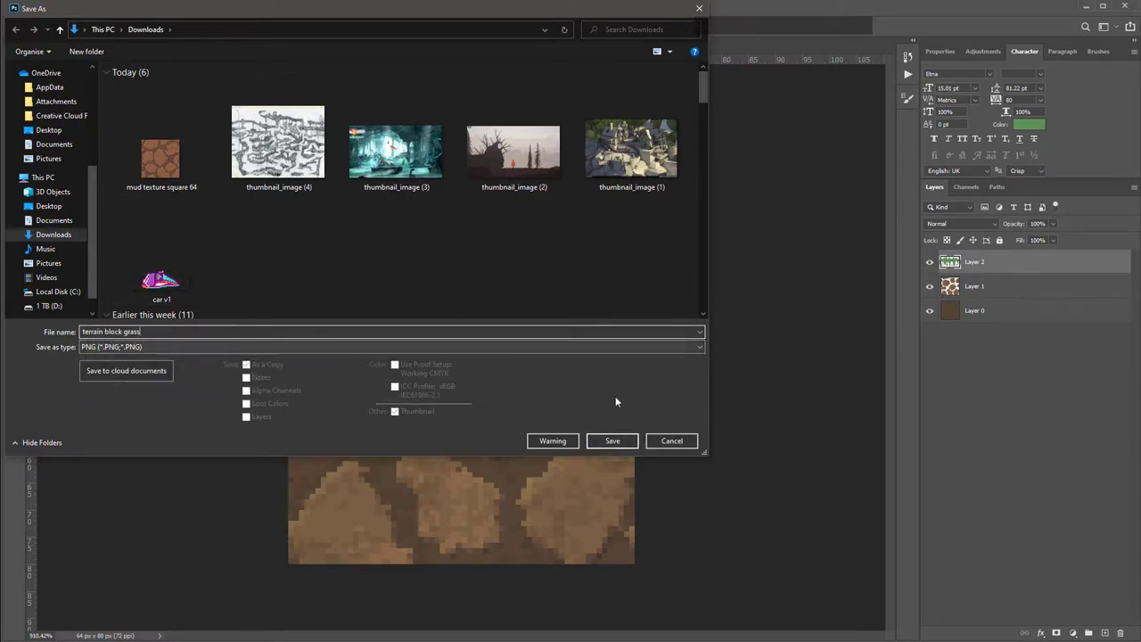
pyautogui.click(615, 443)
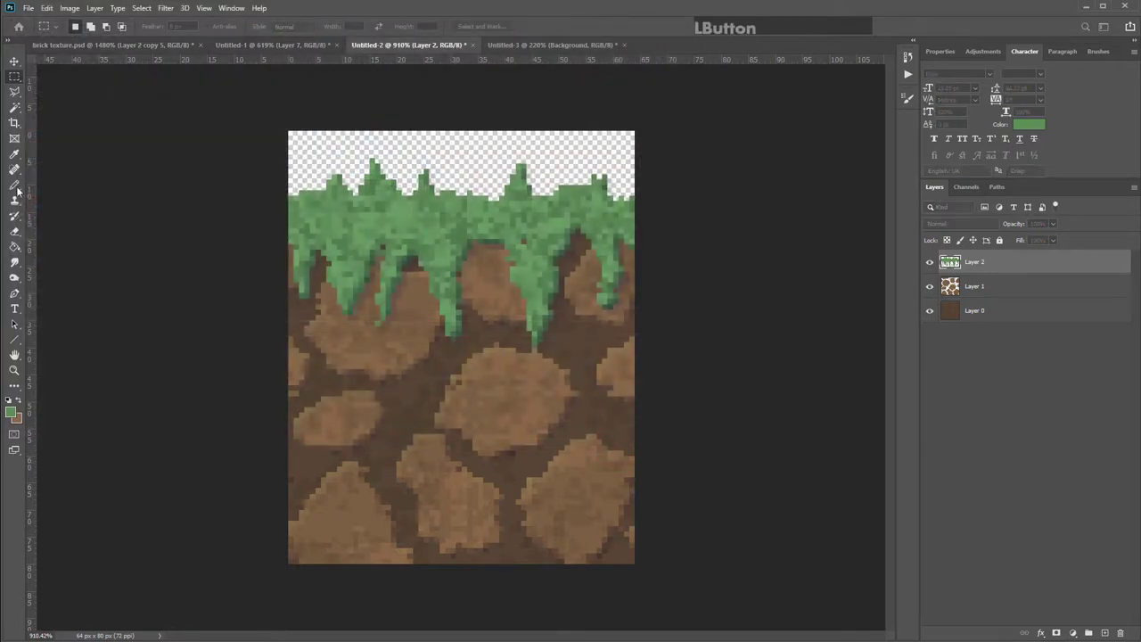
pyautogui.click(778, 386)
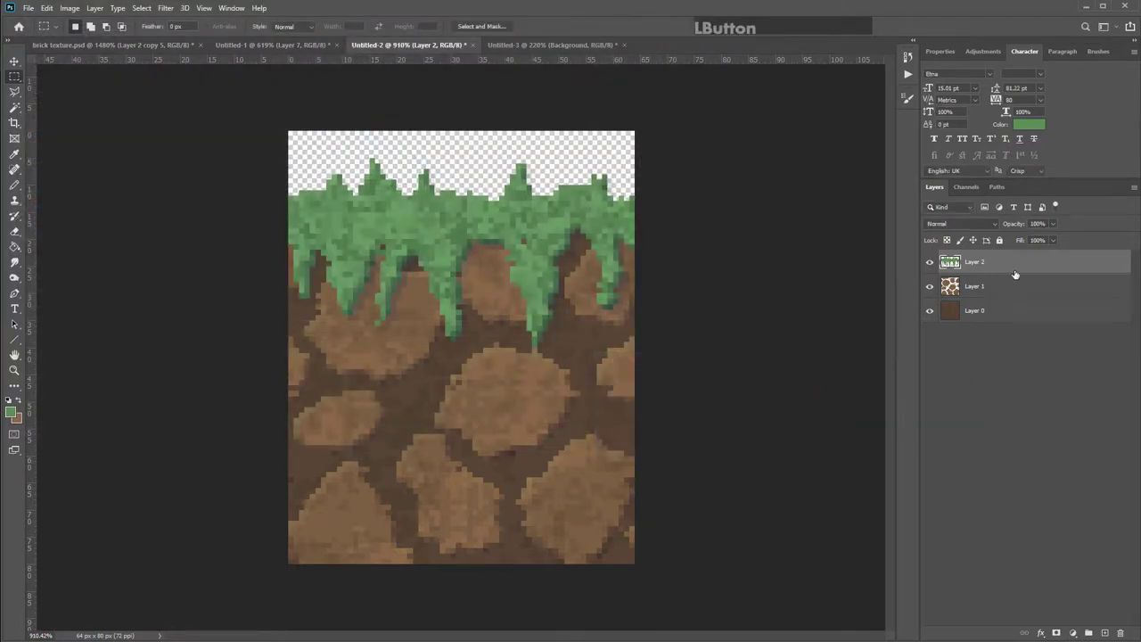
# - Hide the grass layer and crop the canvas to Layer 0's outline with Delete Cropped Pixels turned off
pyautogui.click(930, 262)
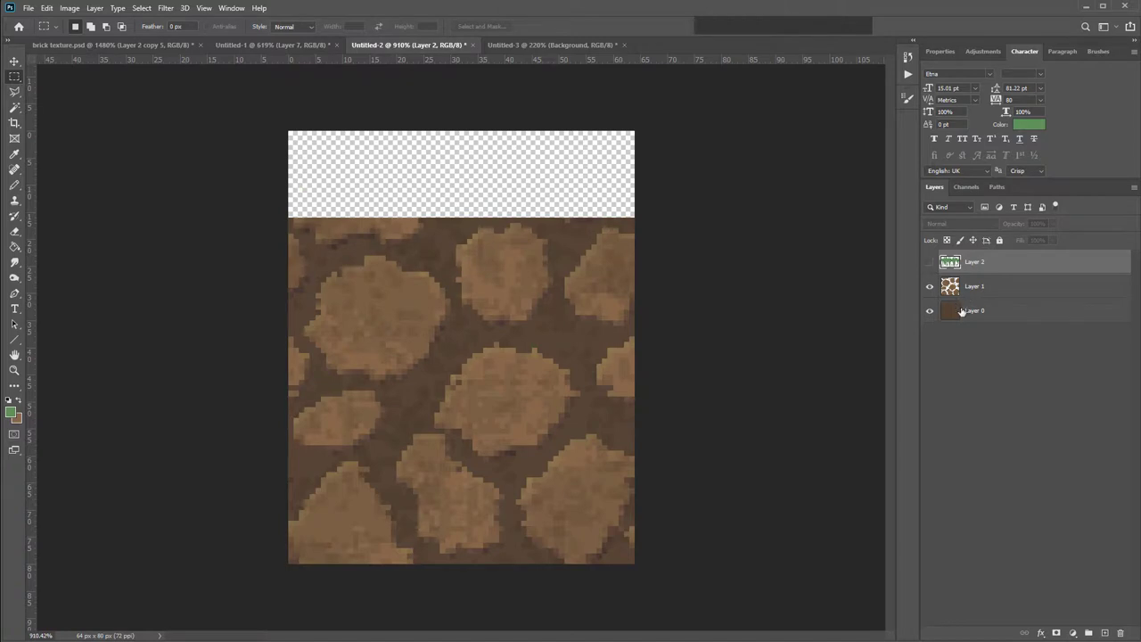
pyautogui.press('ctrl')
pyautogui.press('ctrl')
pyautogui.keyDown('ctrl'); pyautogui.click(950, 313); pyautogui.keyUp('ctrl')
pyautogui.press('c')
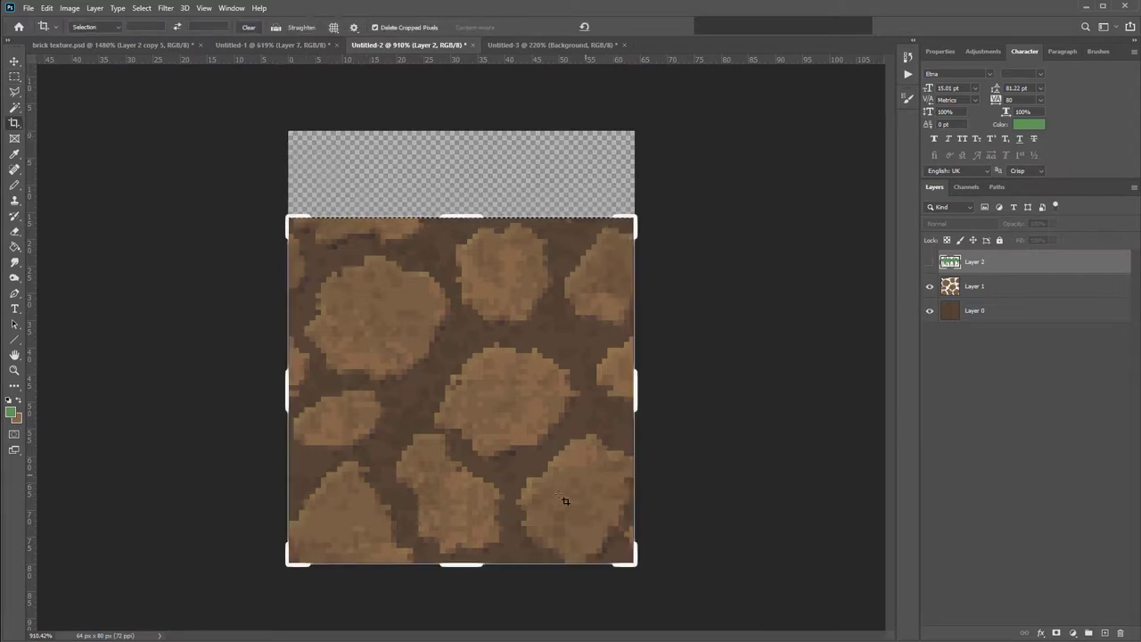
pyautogui.click(378, 27)
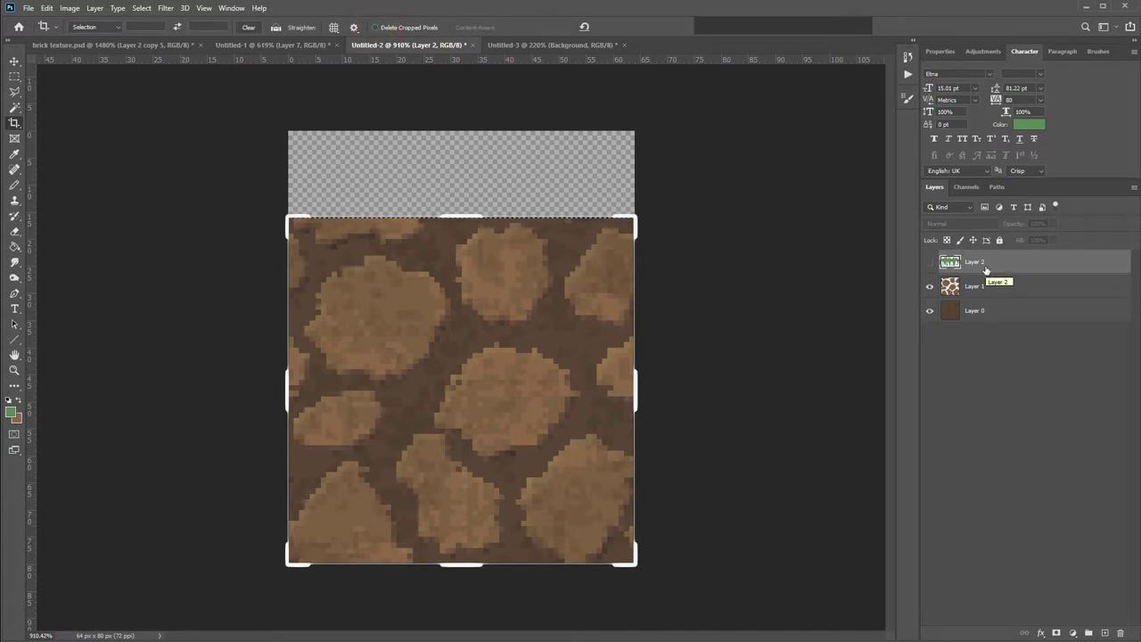
pyautogui.press('Return')
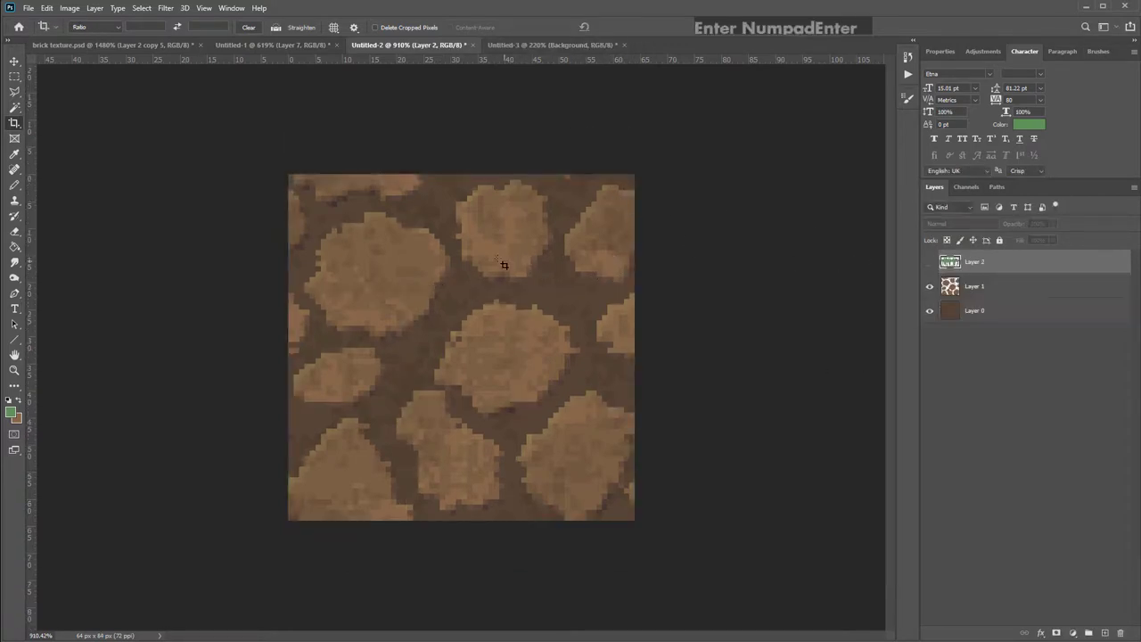
# - Show Layer 2, try moving its grass down over the dirt, and hide the layer again after undoing the move
pyautogui.click(930, 262)
pyautogui.click(14, 61)
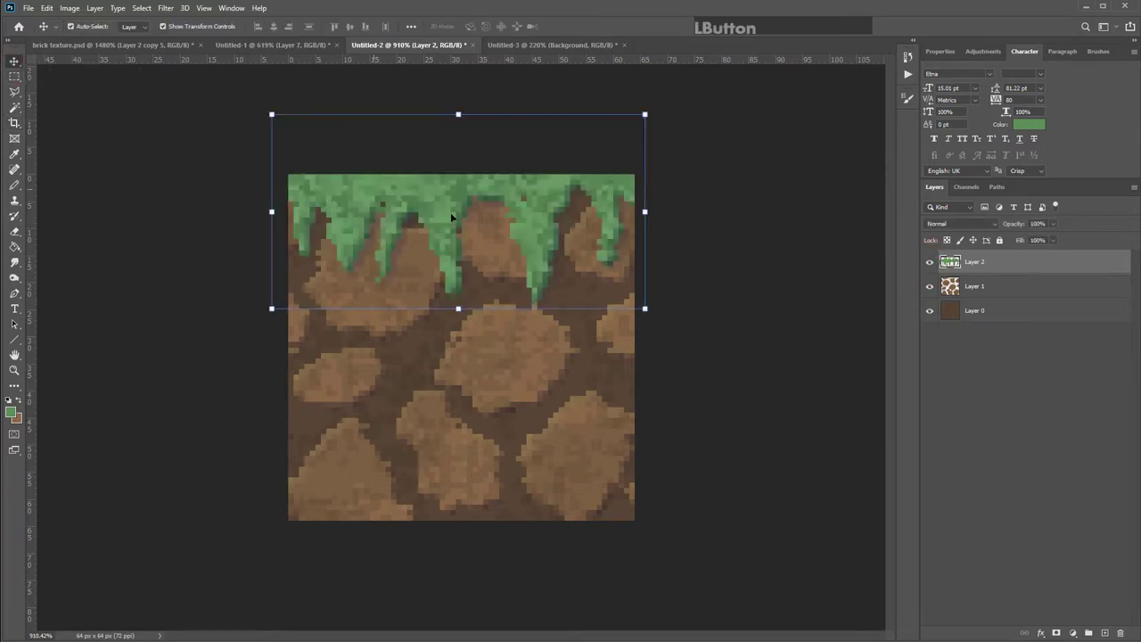
pyautogui.moveTo(408, 217); pyautogui.dragTo(409, 298)
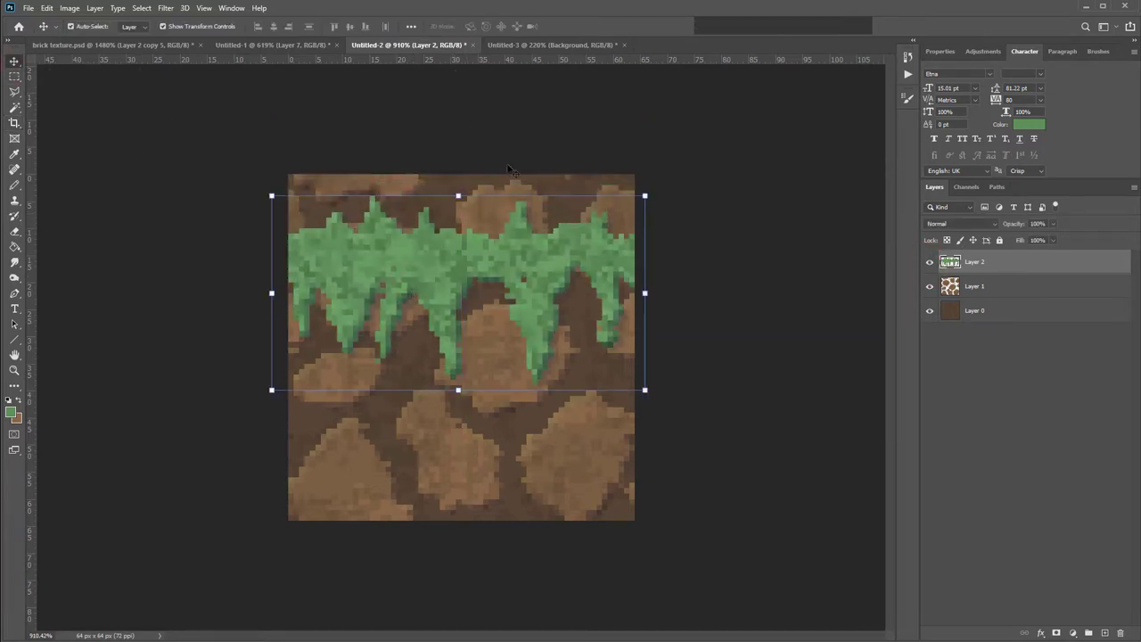
pyautogui.hotkey('ctrl', 'z')
pyautogui.click(930, 262)
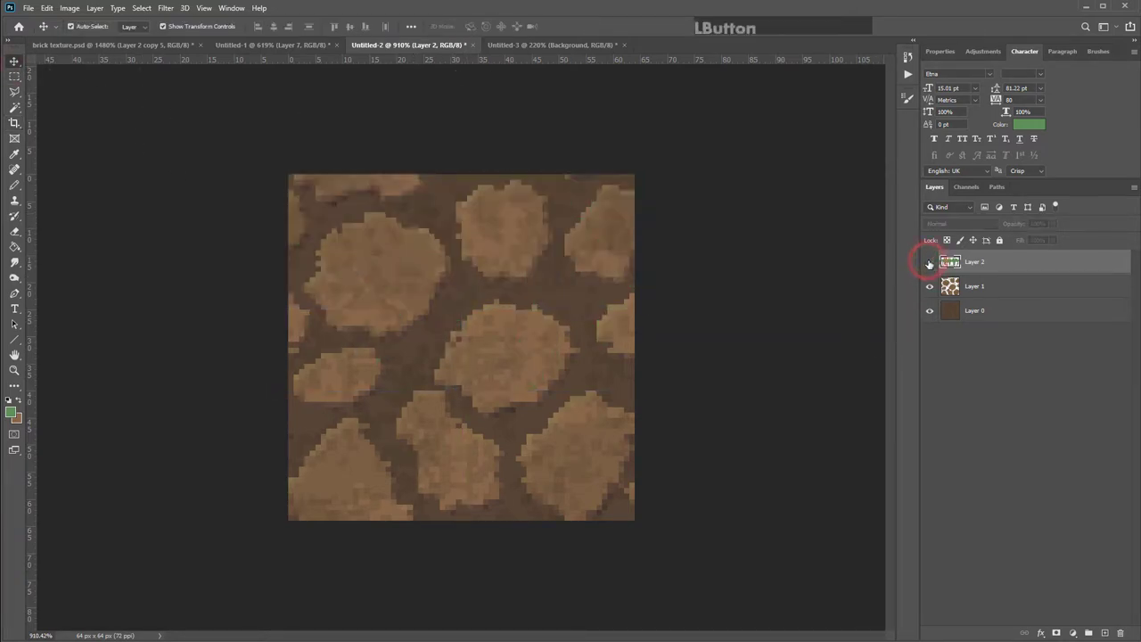
# - Save the plain dirt tile without grass as a PNG with a "terrain block" name in the Downloads folder
pyautogui.click(29, 8)
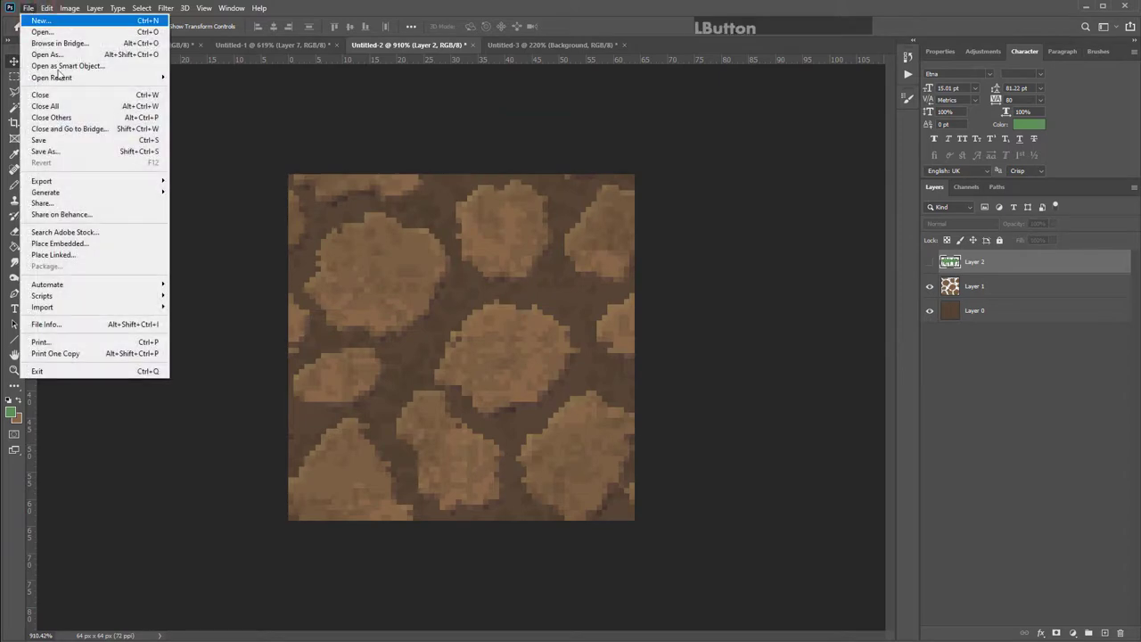
pyautogui.click(73, 151)
pyautogui.click(196, 346)
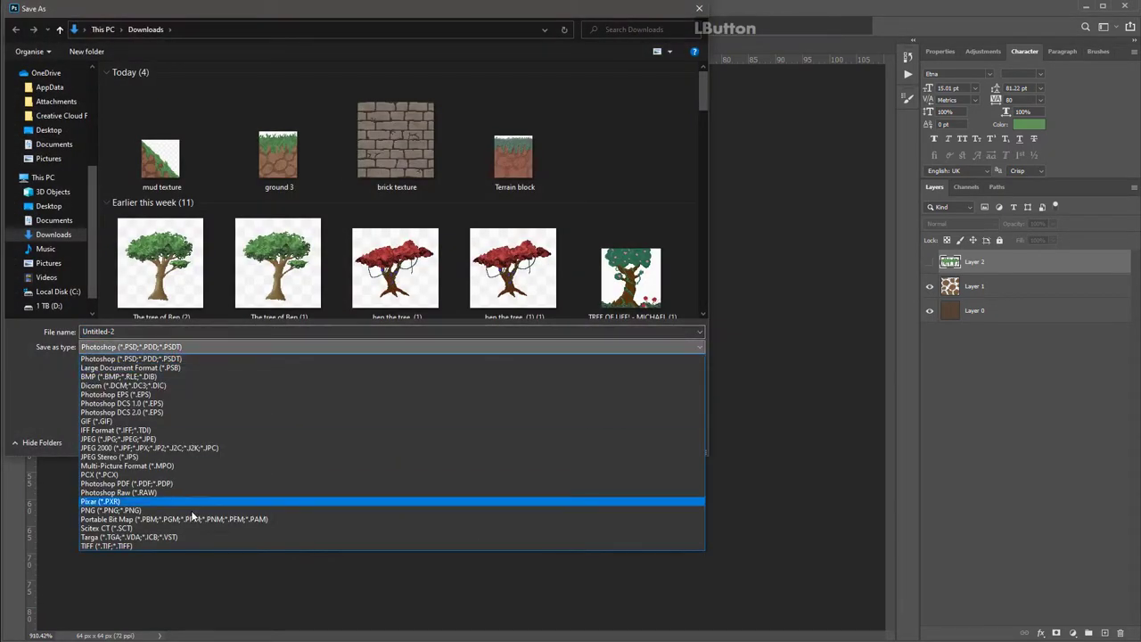
pyautogui.click(134, 510)
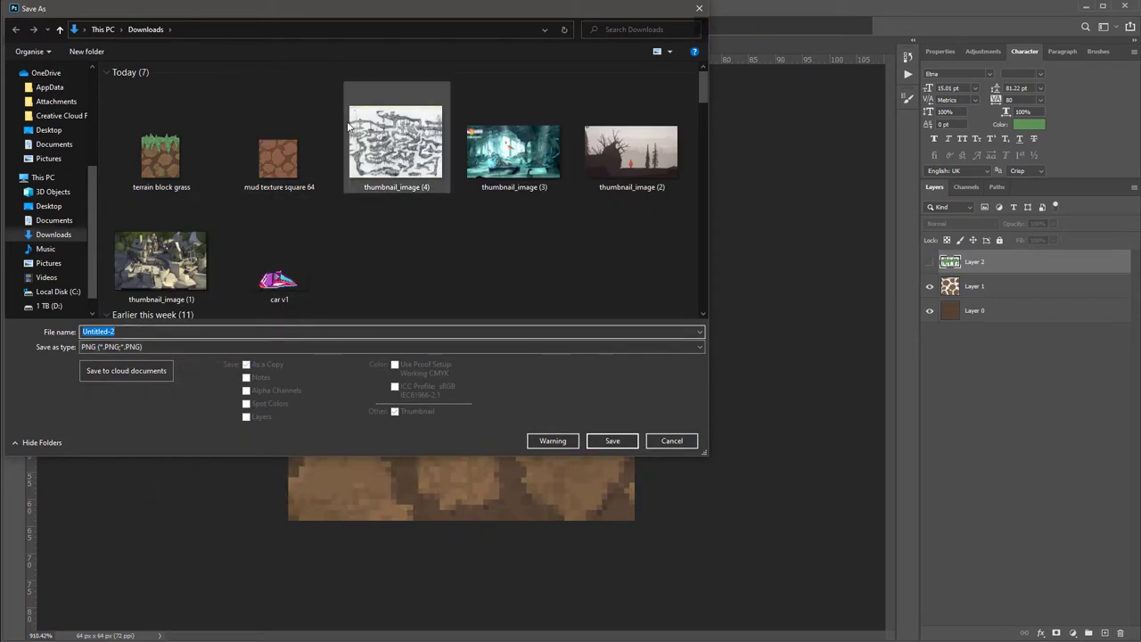
pyautogui.write('terrain block')
pyautogui.press('Return')
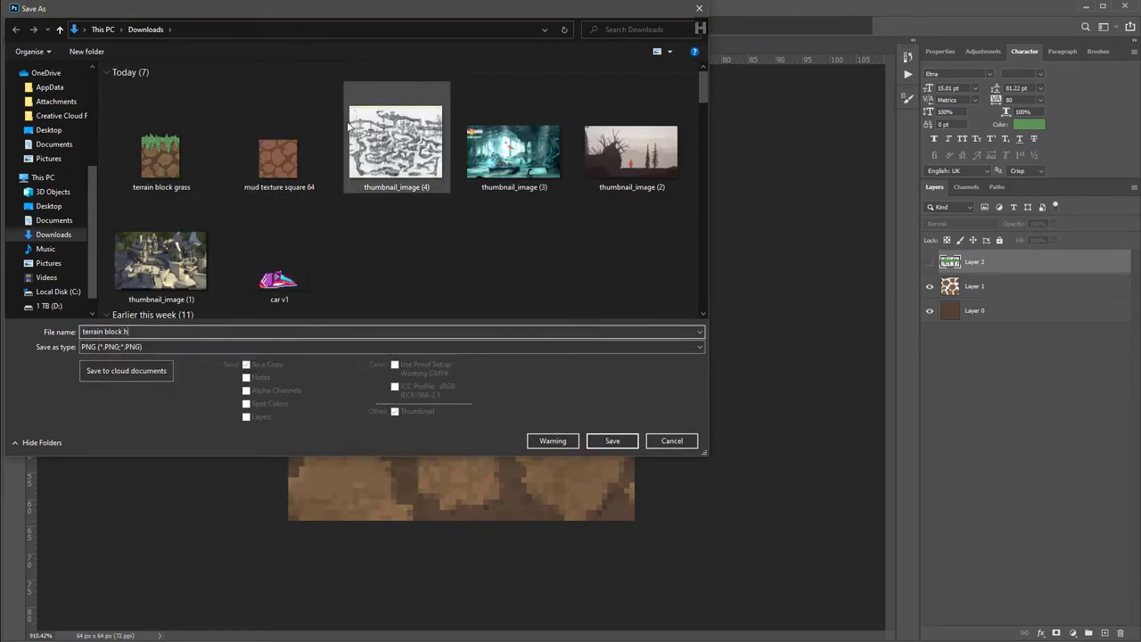
pyautogui.press('KP_Enter')
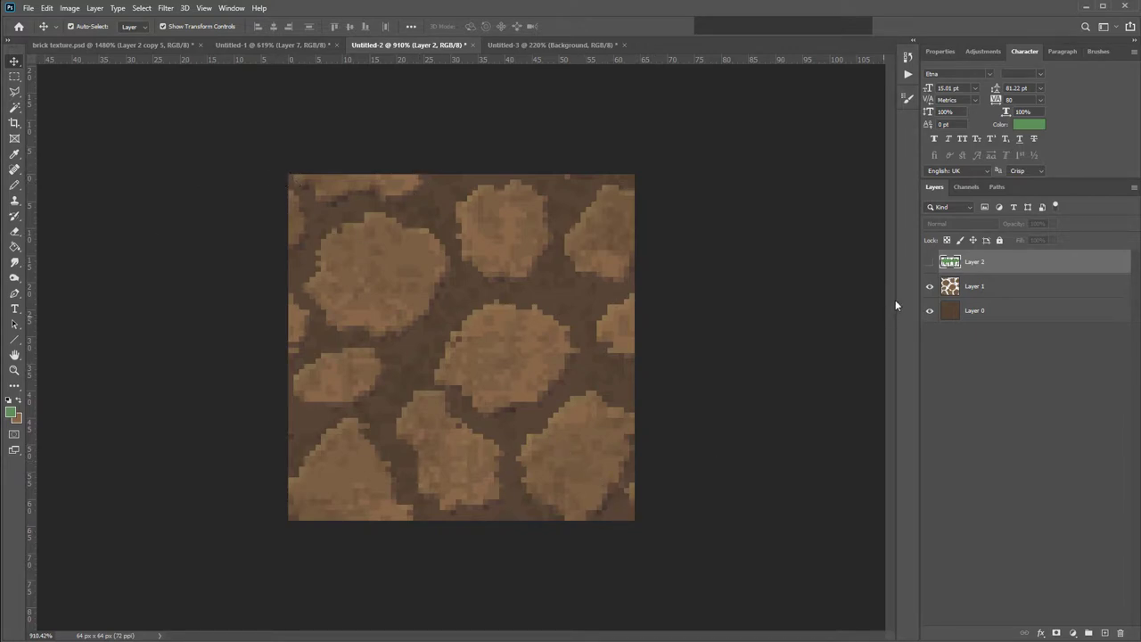
# - Select the upper-right half of the dirt tile along its corner-to-corner diagonal with the Polygonal Lasso
pyautogui.click(15, 94)
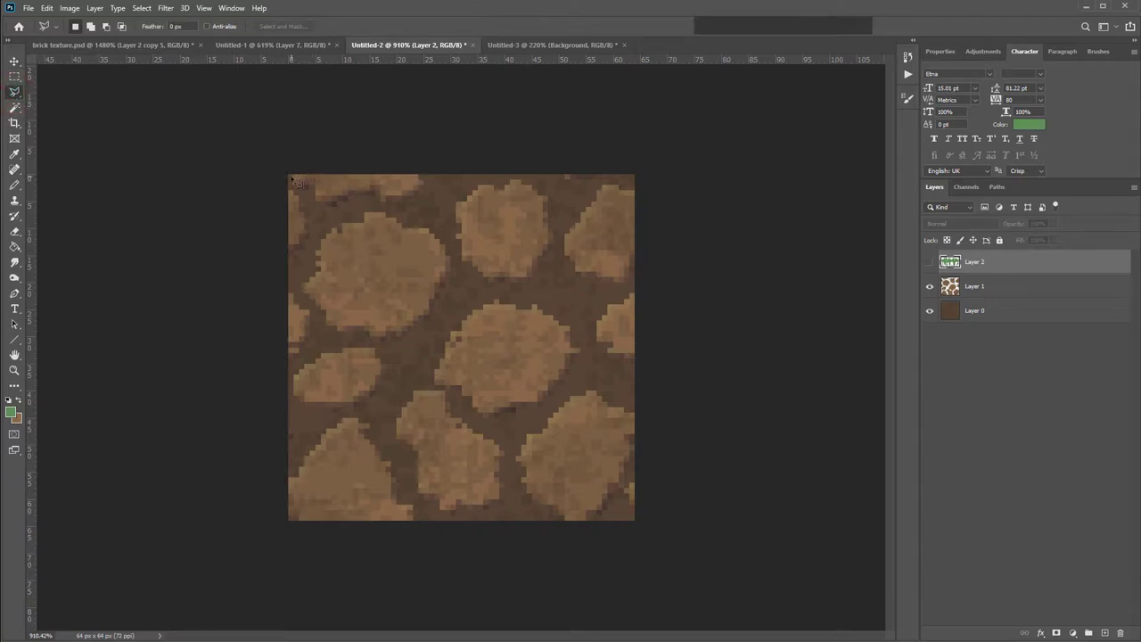
pyautogui.scroll(1, 294, 182)
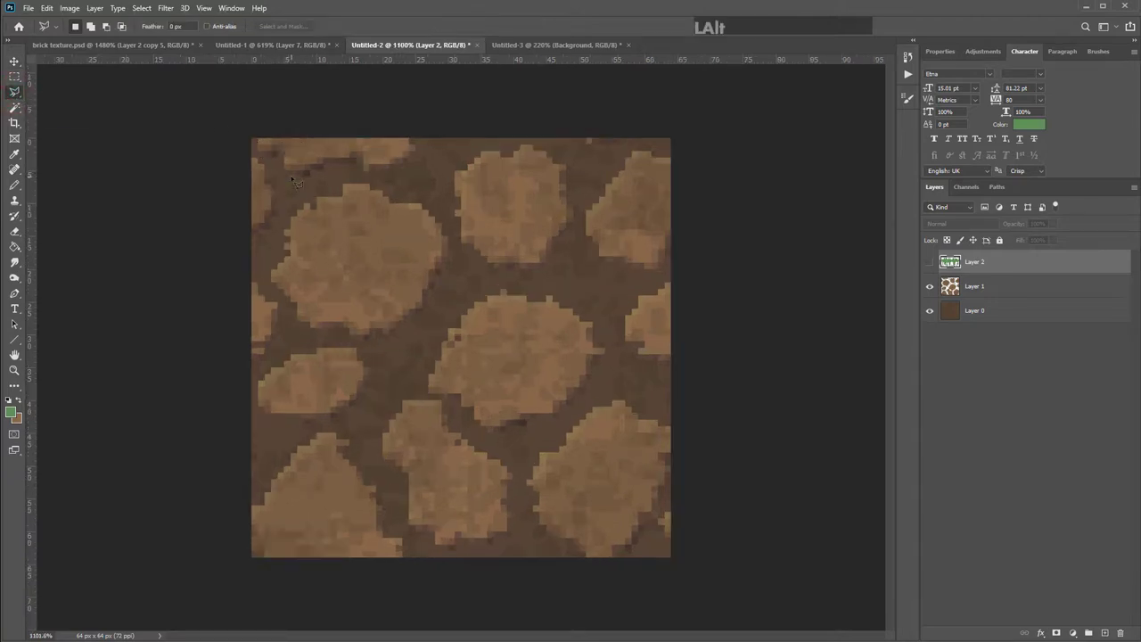
pyautogui.click(253, 141)
pyautogui.keyDown('shift'); pyautogui.click(737, 571); pyautogui.keyUp('shift')
pyautogui.click(718, 109)
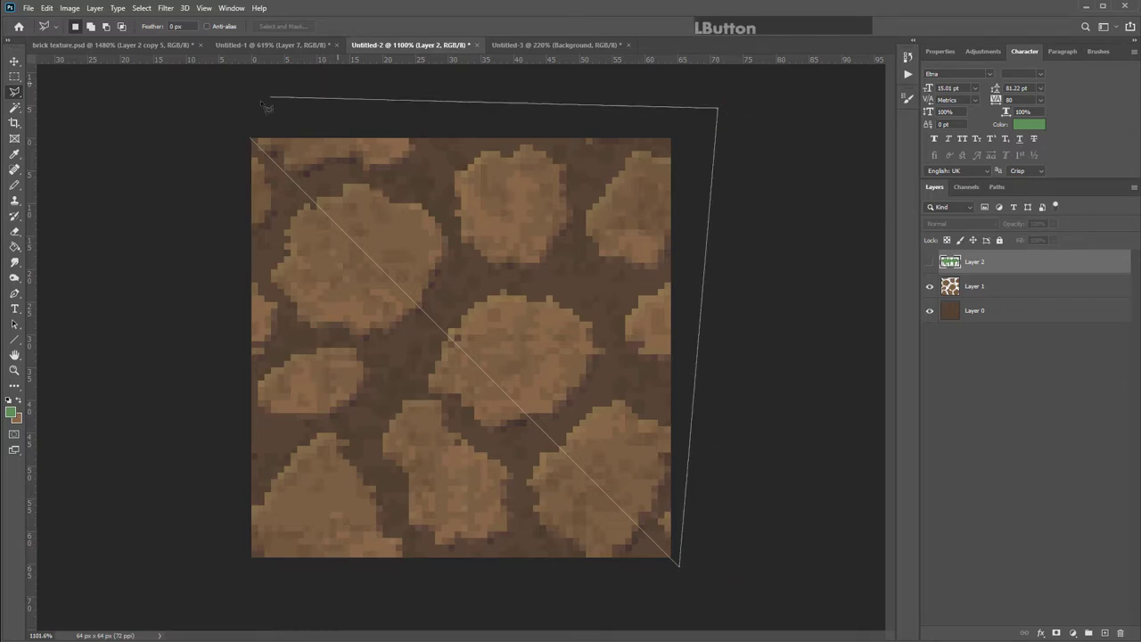
pyautogui.doubleClick(237, 115)
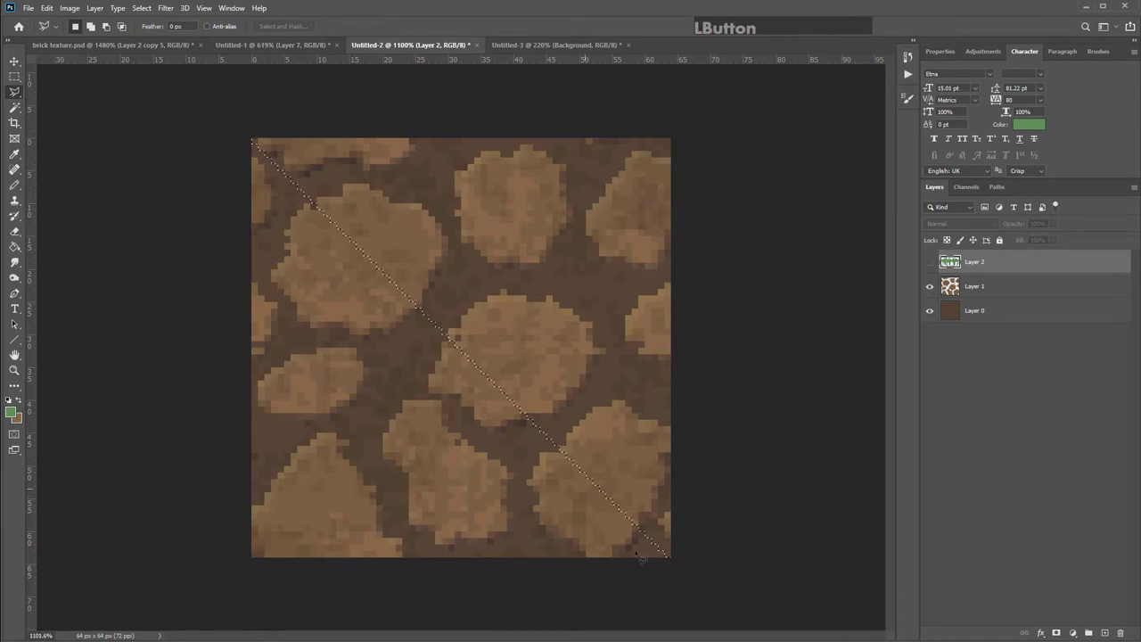
# - Select Layer 0 and save the document in Photoshop format as "terrain pixel art 64" in the Downloads folder
pyautogui.click(1018, 311)
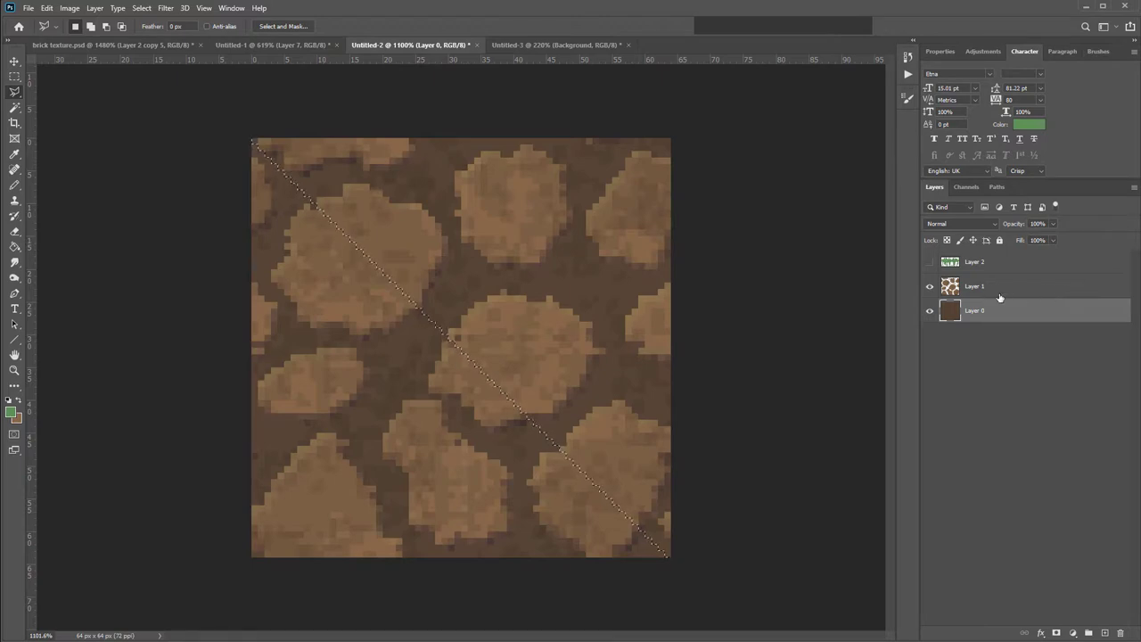
pyautogui.click(28, 9)
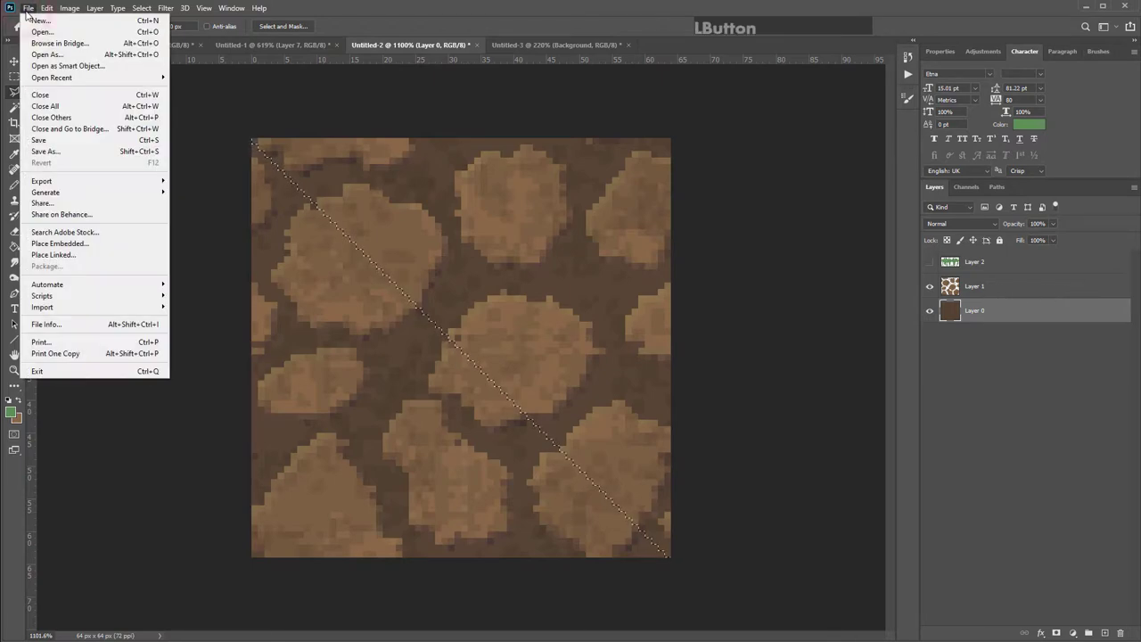
pyautogui.click(71, 151)
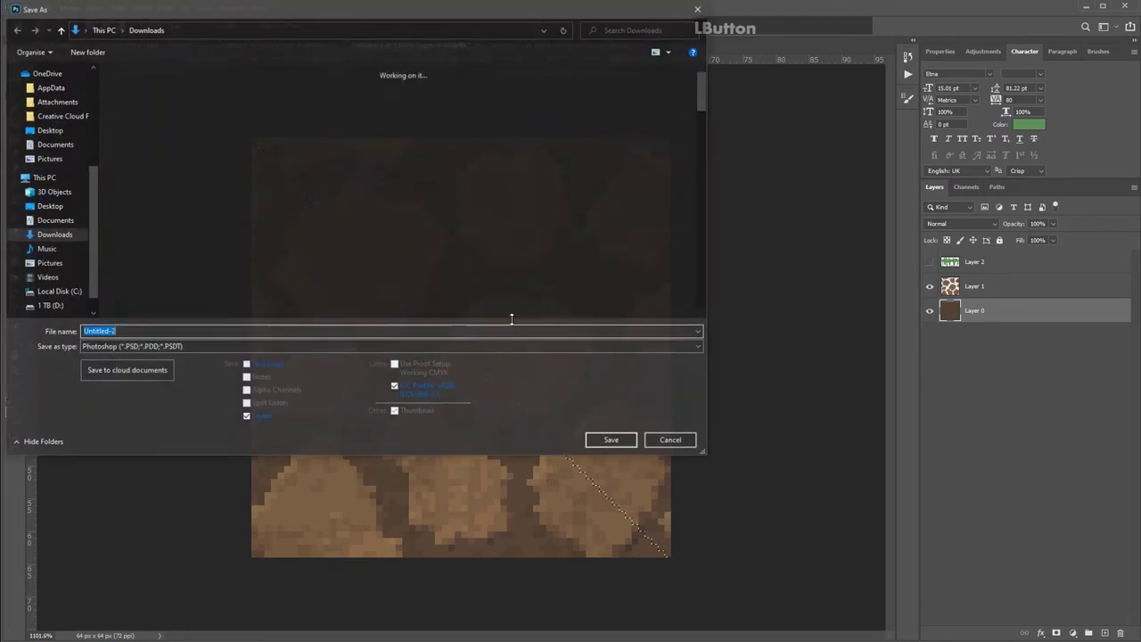
pyautogui.write('terr')
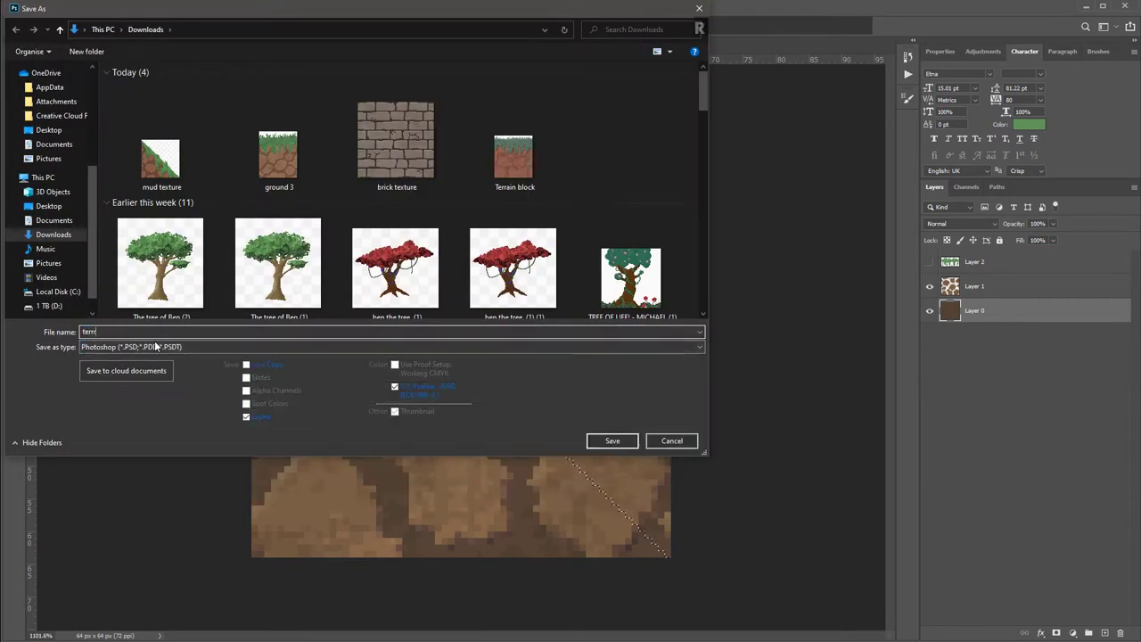
pyautogui.press('BackSpace')
pyautogui.press('Down')
pyautogui.press('Return')
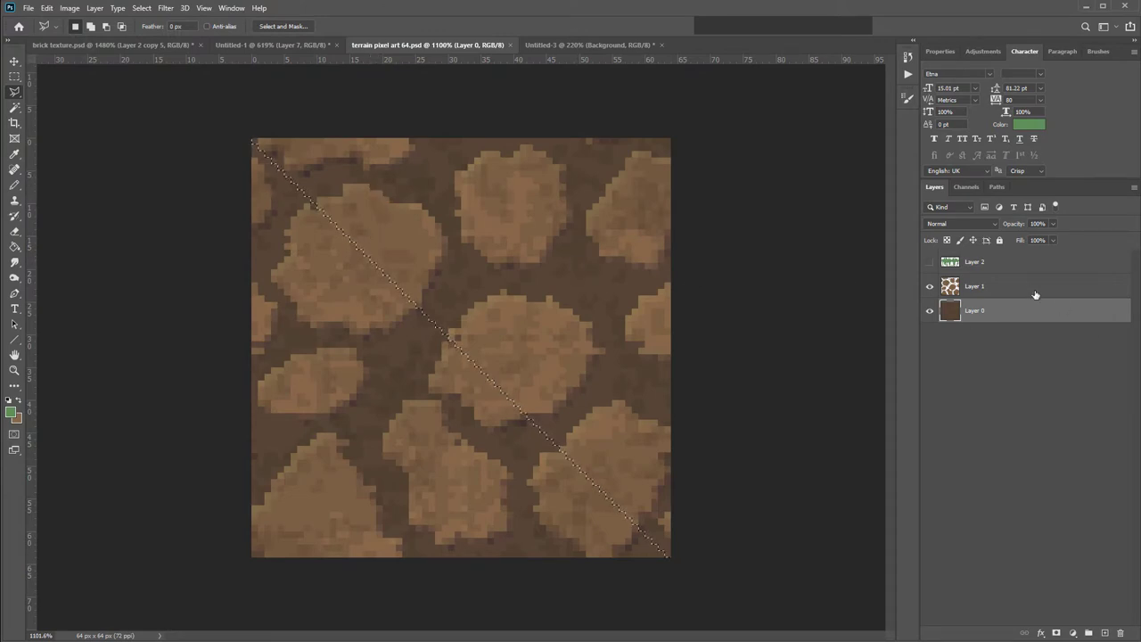
# - Merge Layer 1 and Layer 0 into a single dirt layer
pyautogui.keyDown('shift'); pyautogui.click(1005, 290); pyautogui.keyUp('shift')
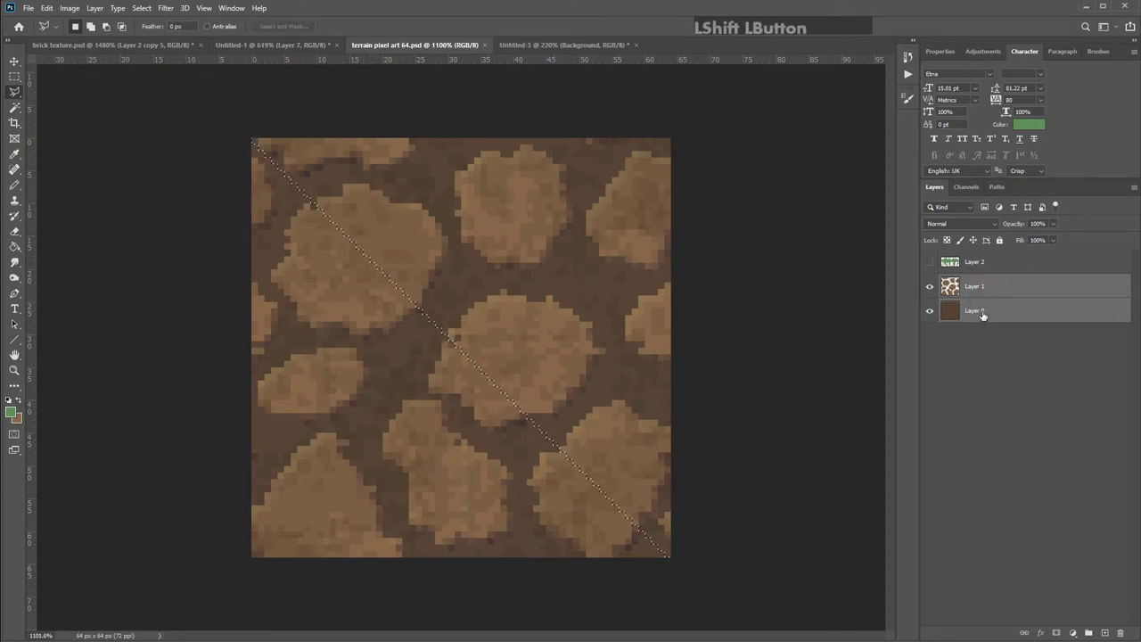
pyautogui.rightClick(982, 312)
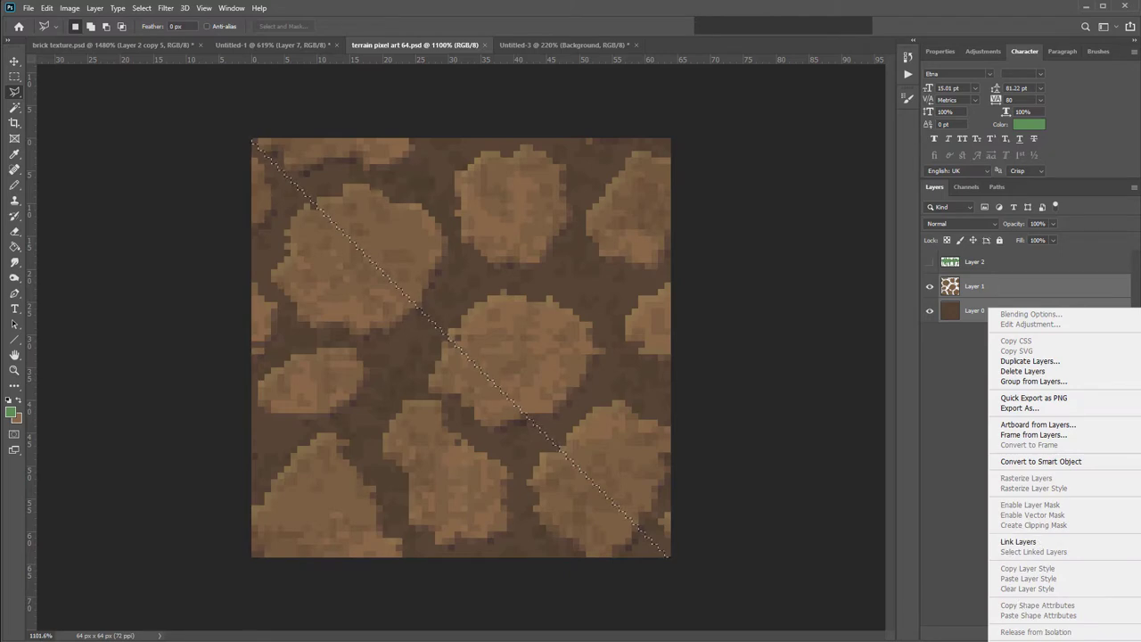
pyautogui.click(1039, 638)
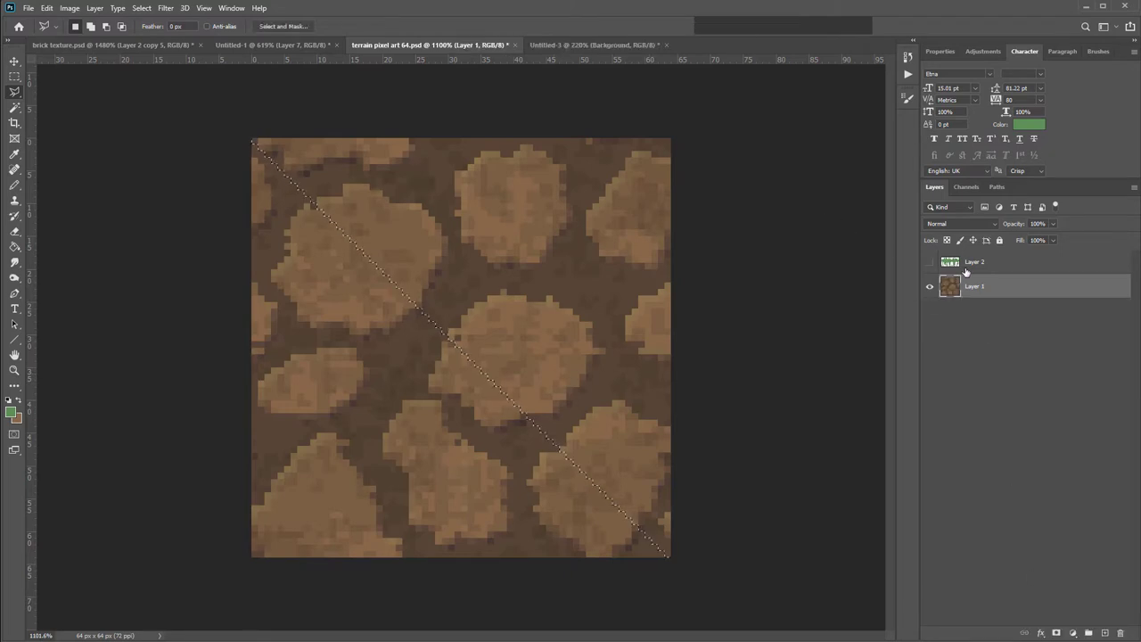
# - Cut the selected upper-right triangle out of the merged dirt layer and paste it onto its own layer
pyautogui.press('ctrl')
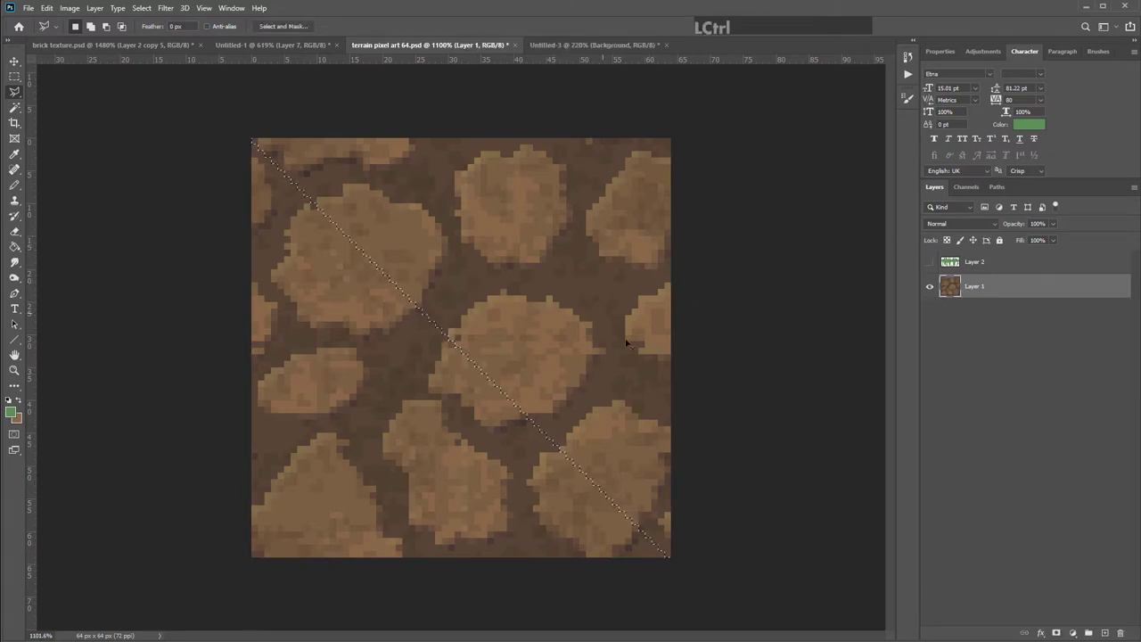
pyautogui.hotkey('ctrl', 'x')
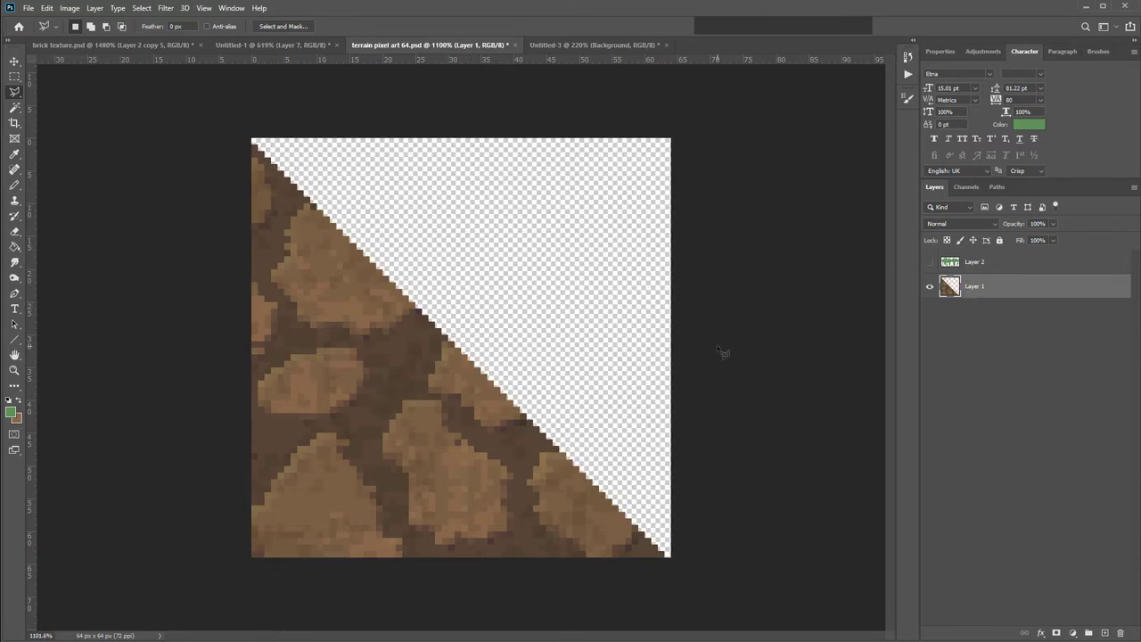
pyautogui.hotkey('ctrl', 'v')
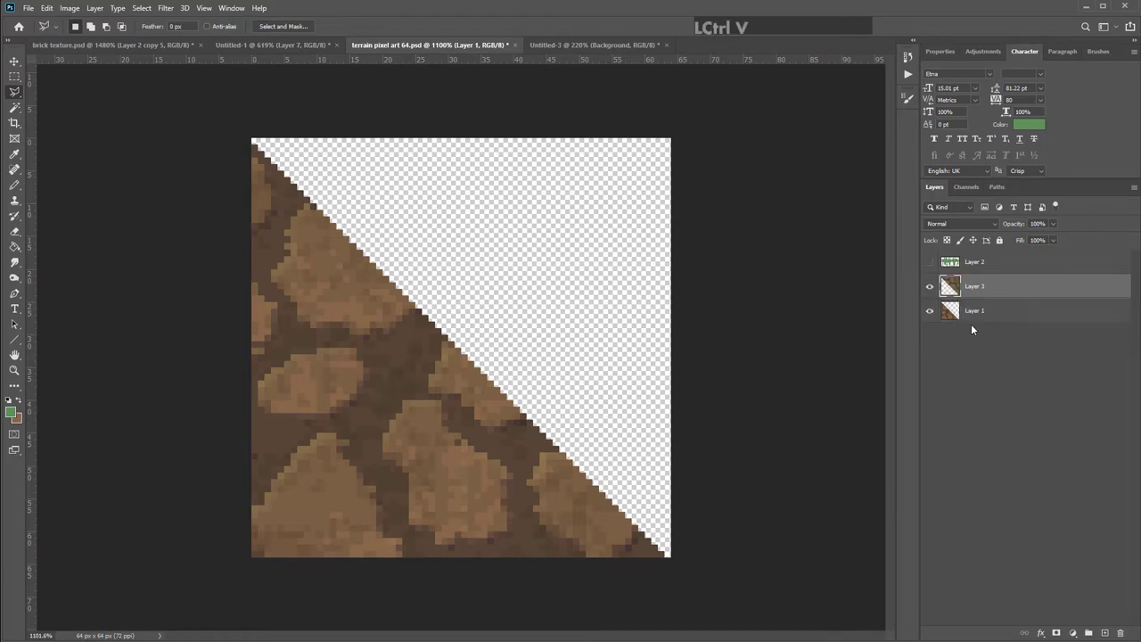
# - Try moving the pasted dirt triangle on Layer 3 slightly down, and undo the move
pyautogui.click(15, 59)
pyautogui.moveTo(426, 236); pyautogui.dragTo(406, 268)
pyautogui.hotkey('ctrl', 'z')
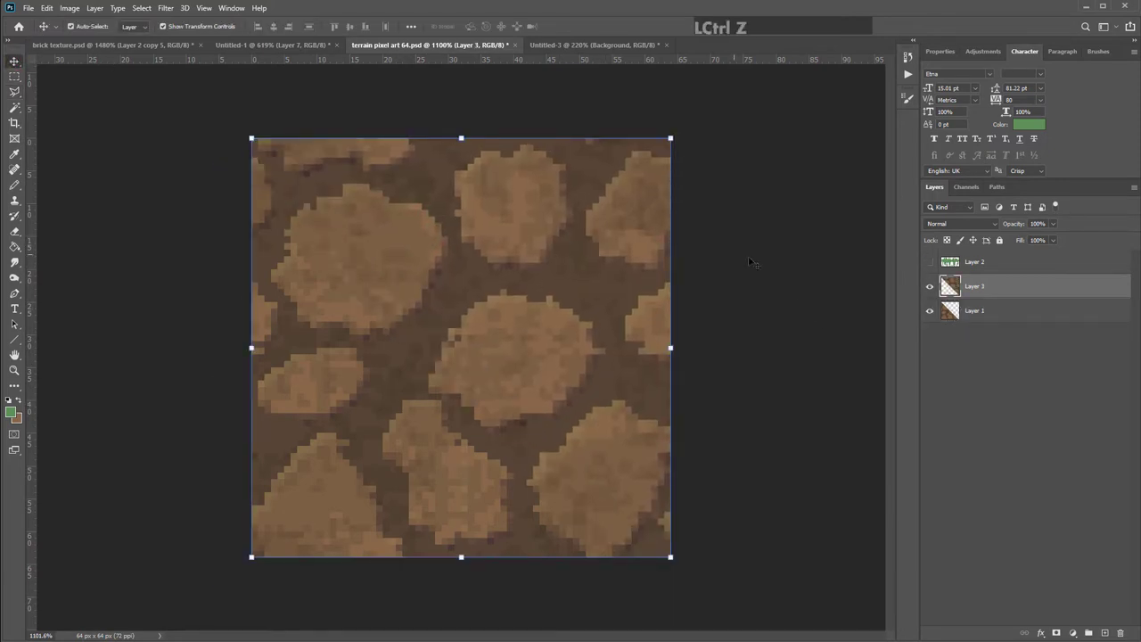
# - Hide the cut-out triangle on Layer 3, and show and select the grass on Layer 2
pyautogui.click(928, 285)
pyautogui.click(929, 286)
pyautogui.click(929, 286)
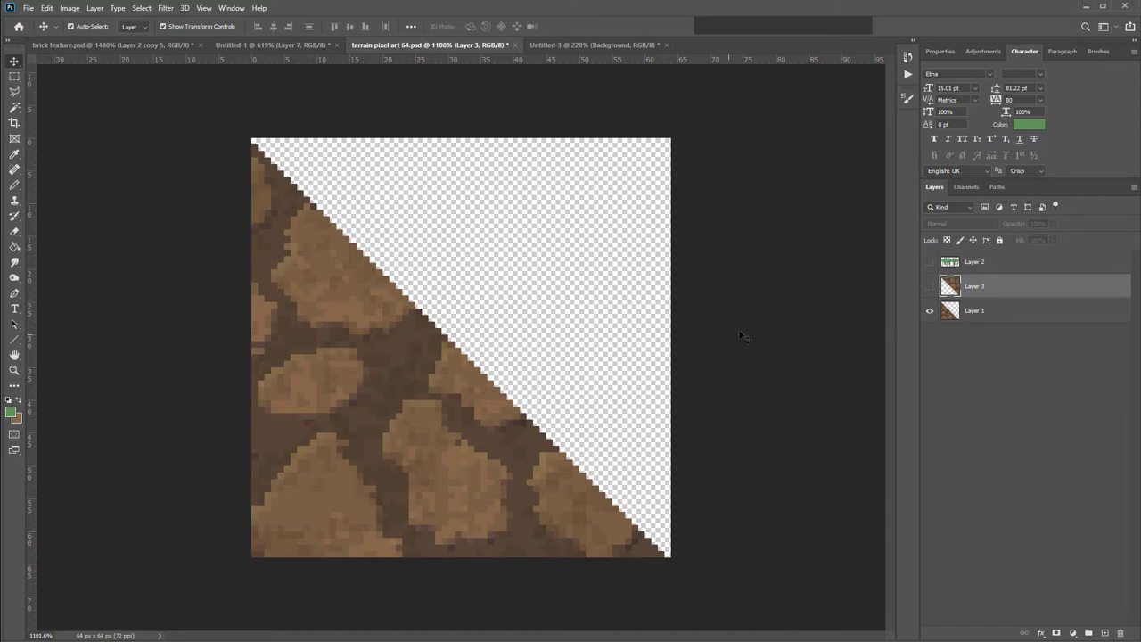
pyautogui.click(930, 262)
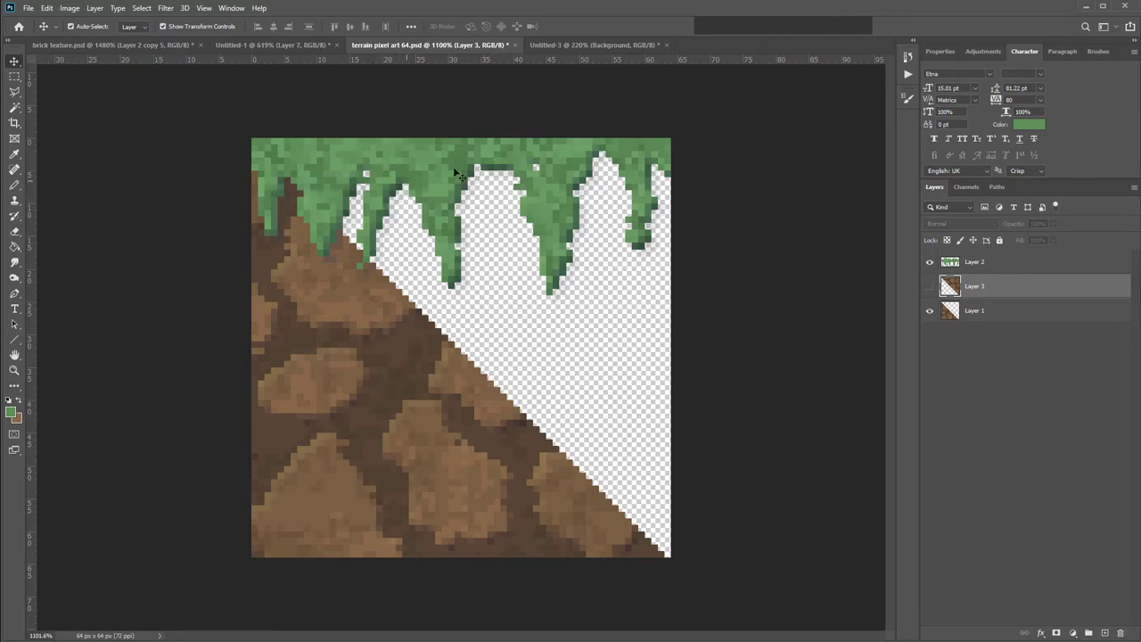
pyautogui.click(1040, 265)
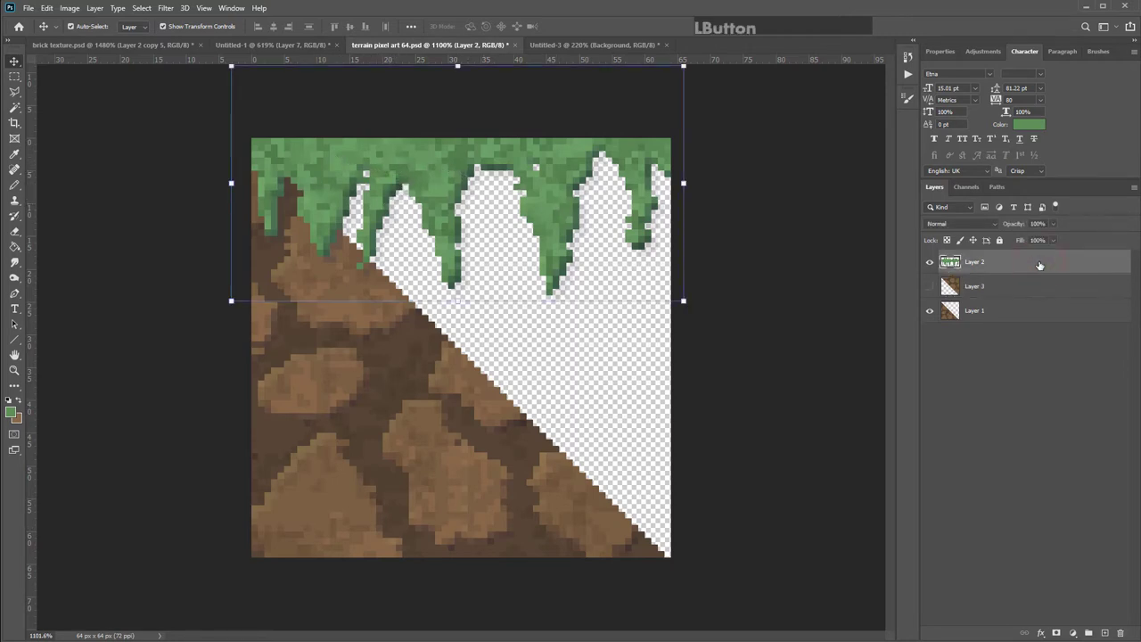
# - Skew the right end of the Layer 2 grass down along the dirt's diagonal edge, to a vertical skew of about 44.93 degrees
pyautogui.press('ctrl')
pyautogui.moveTo(684, 184); pyautogui.dragTo(670, 592)
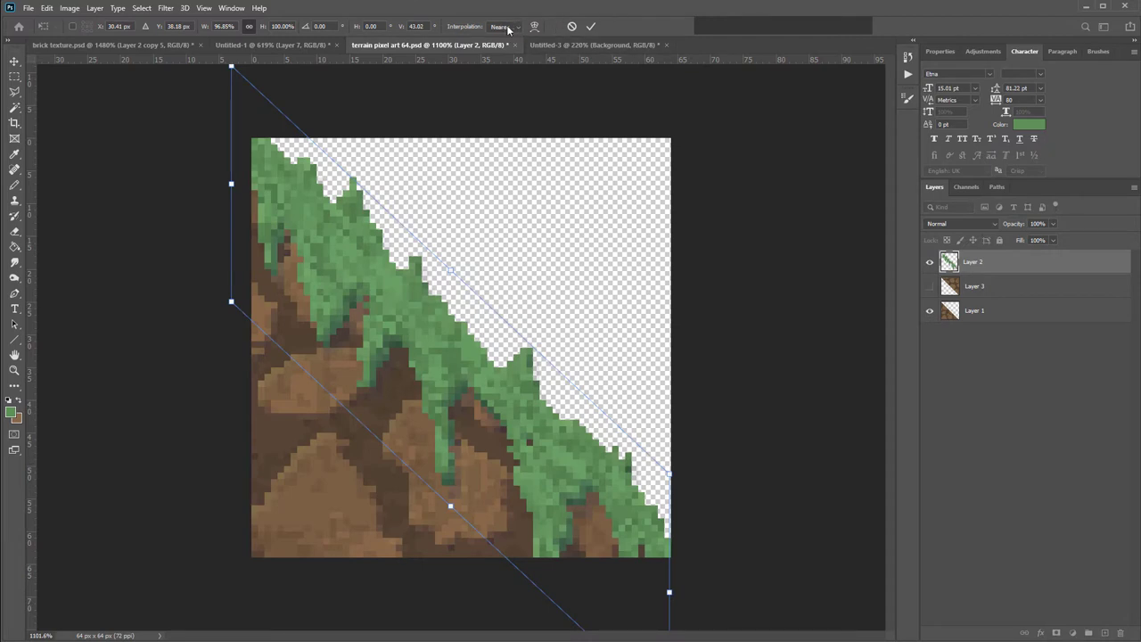
pyautogui.keyDown('ctrl'); pyautogui.click(677, 571); pyautogui.keyUp('ctrl')
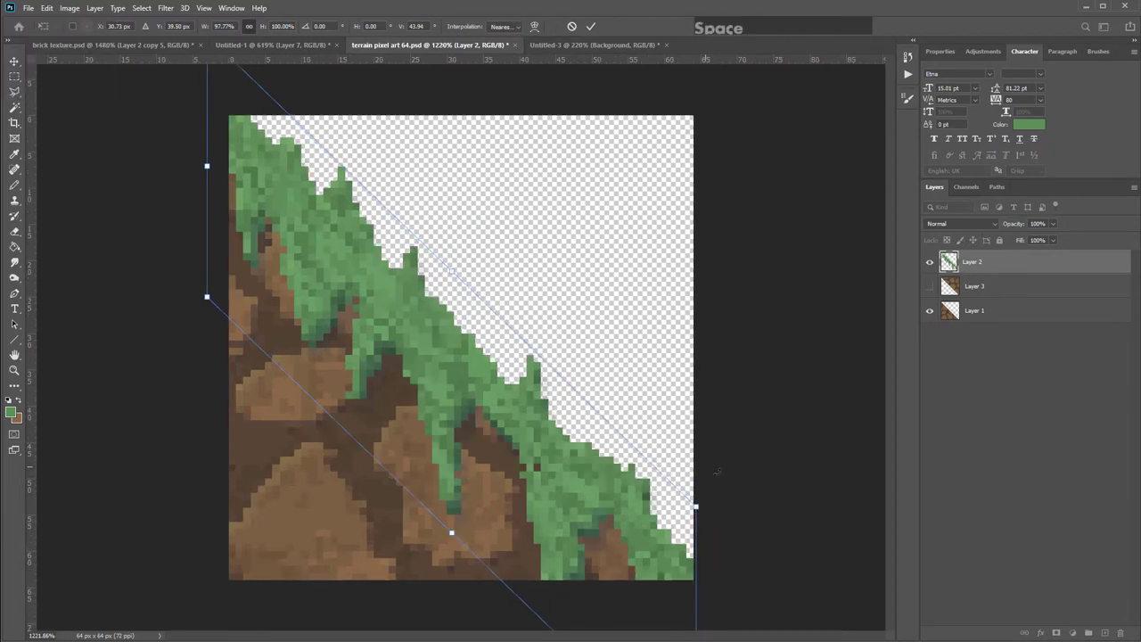
pyautogui.scroll(-3, 703, 399)
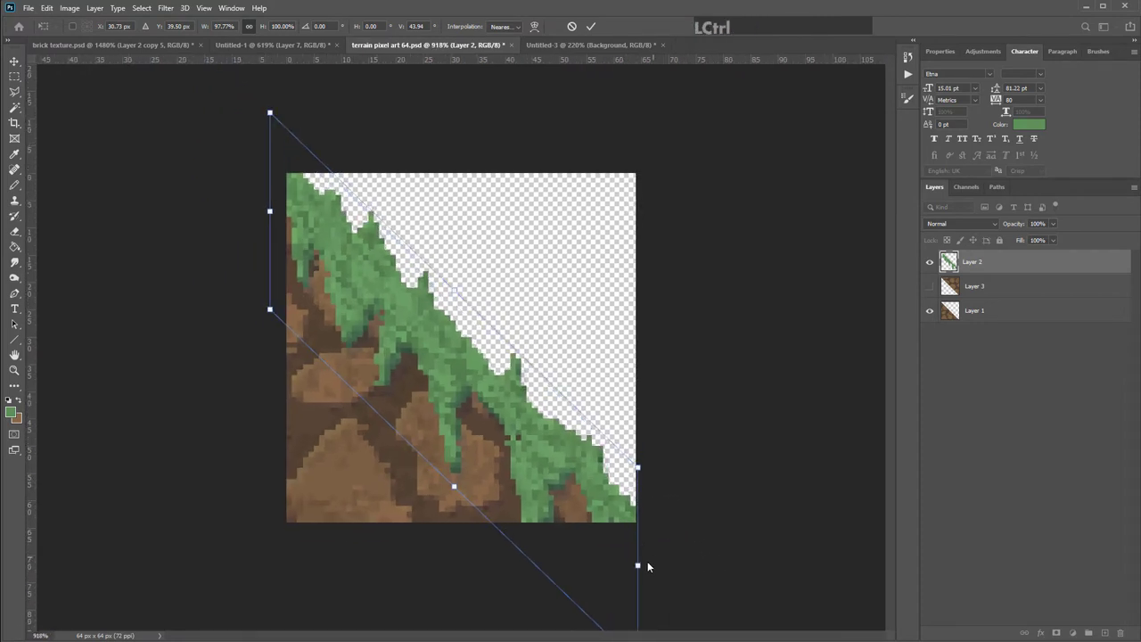
pyautogui.moveTo(640, 563); pyautogui.dragTo(639, 578)
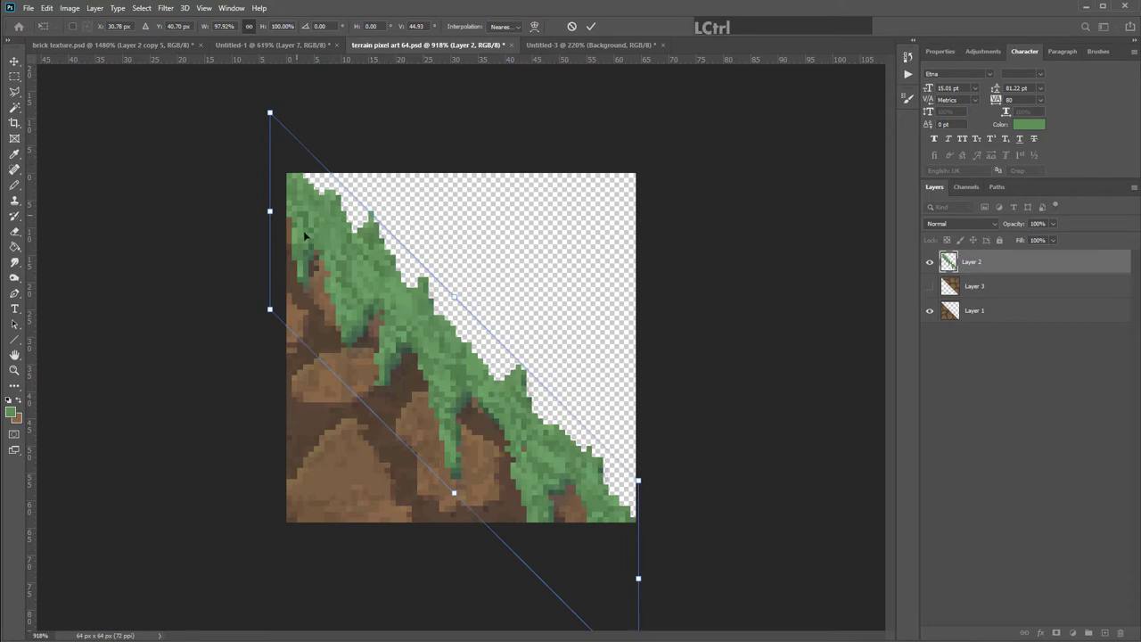
# - Skew the left end of the Layer 2 grass slightly down to a vertical skew of about 44.32 degrees and apply the transform
pyautogui.scroll(3, 460, 351)
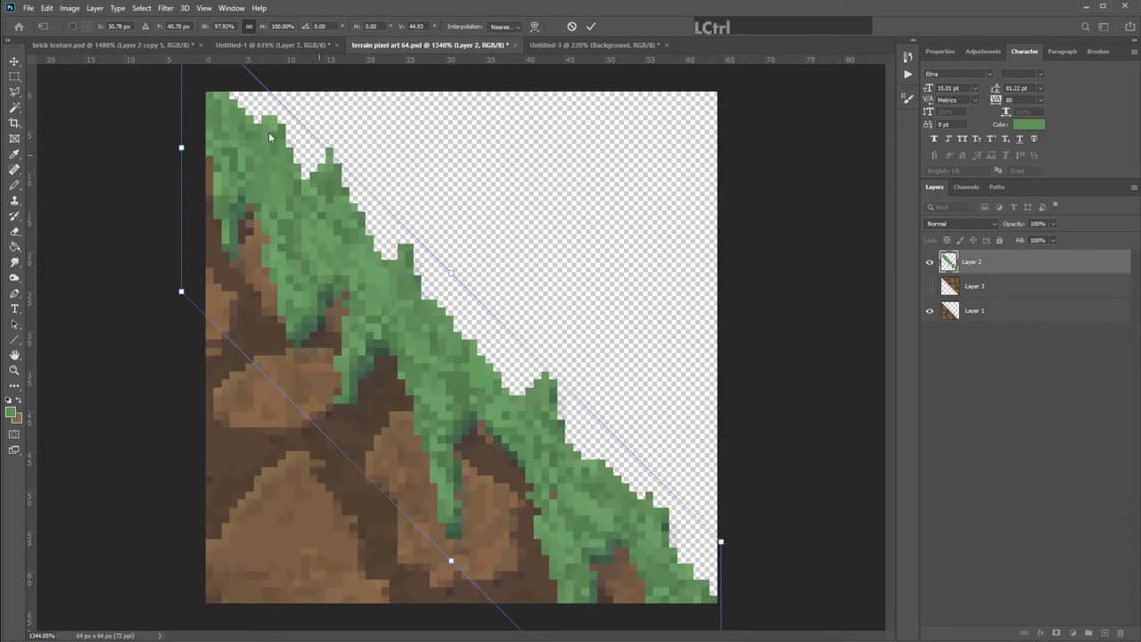
pyautogui.moveTo(188, 151)
pyautogui.mouseDown()
pyautogui.moveTo(179, 146)
pyautogui.moveTo(181, 178)
pyautogui.moveTo(183, 152)
pyautogui.mouseUp()
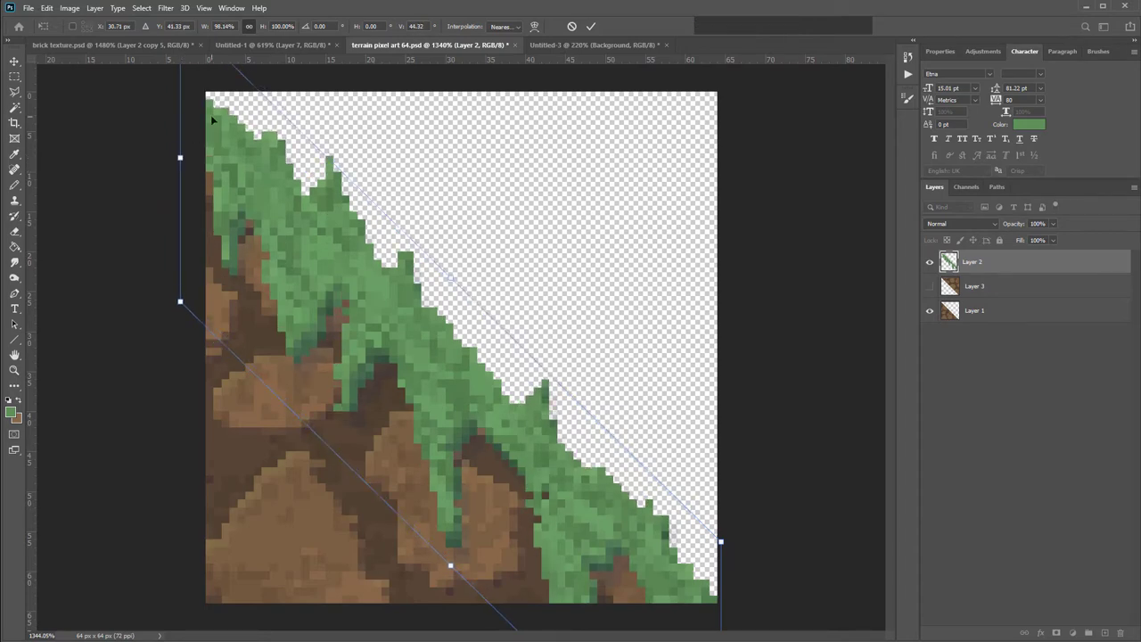
pyautogui.scroll(3, 206, 87)
pyautogui.moveTo(178, 72); pyautogui.dragTo(195, 150)
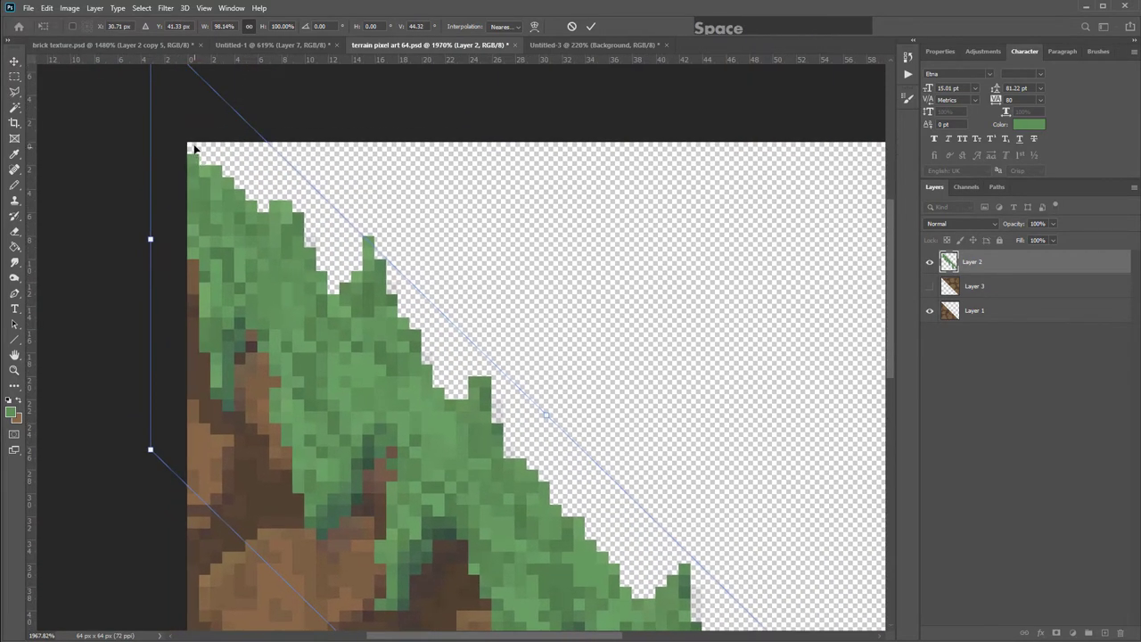
pyautogui.moveTo(472, 381); pyautogui.dragTo(610, 456)
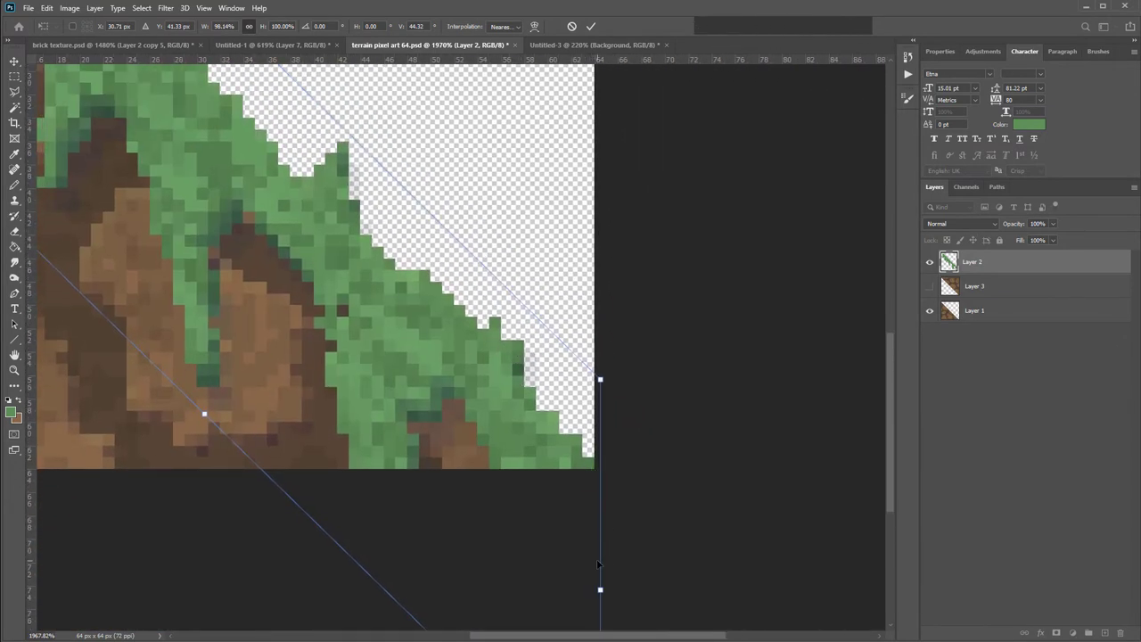
pyautogui.scroll(-5, 597, 563)
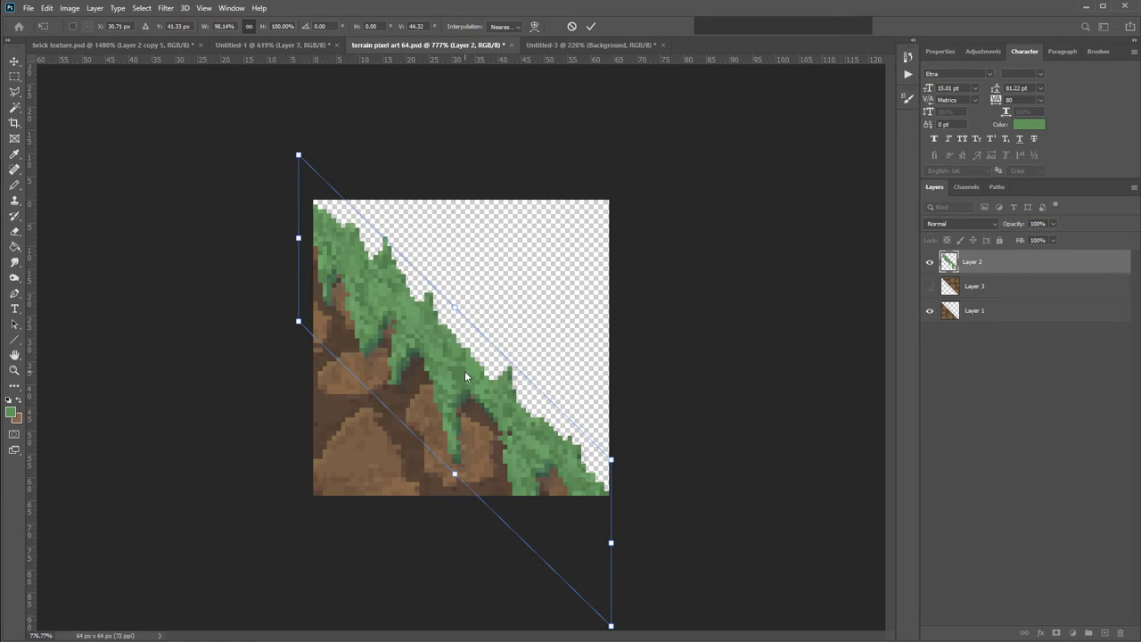
pyautogui.click(614, 437)
pyautogui.press('Return')
# - Erase the flat lower end of the grass strand at the tile's bottom edge on Layer 2 with the Eraser, leaving a pointed tip
pyautogui.press('e')
pyautogui.scroll(4, 577, 498)
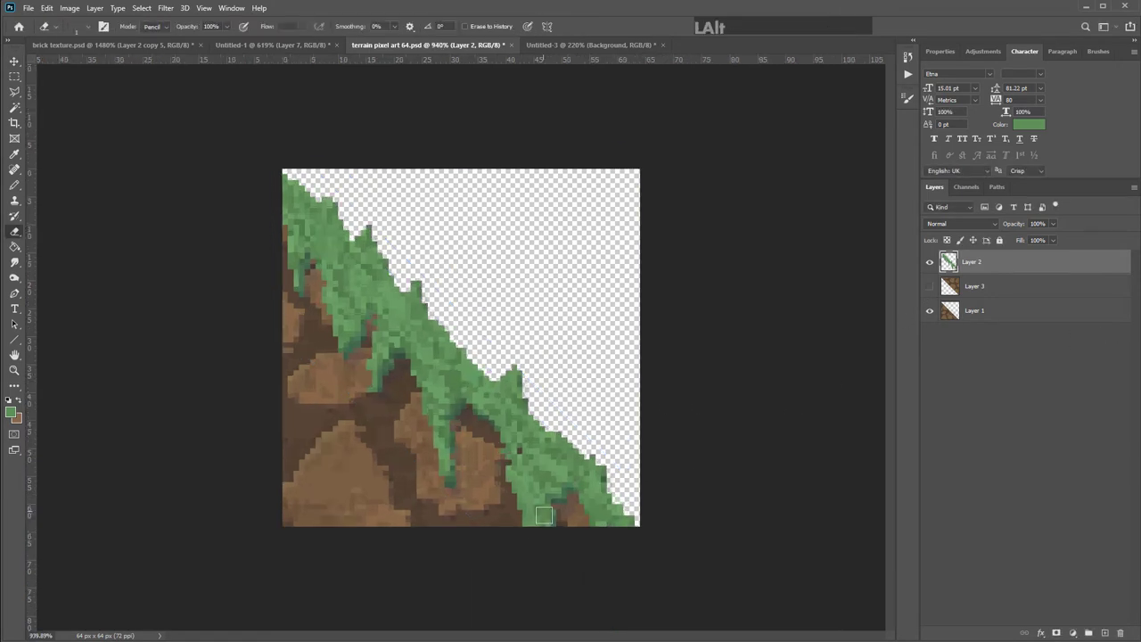
pyautogui.scroll(-1, 563, 552)
pyautogui.click(563, 567)
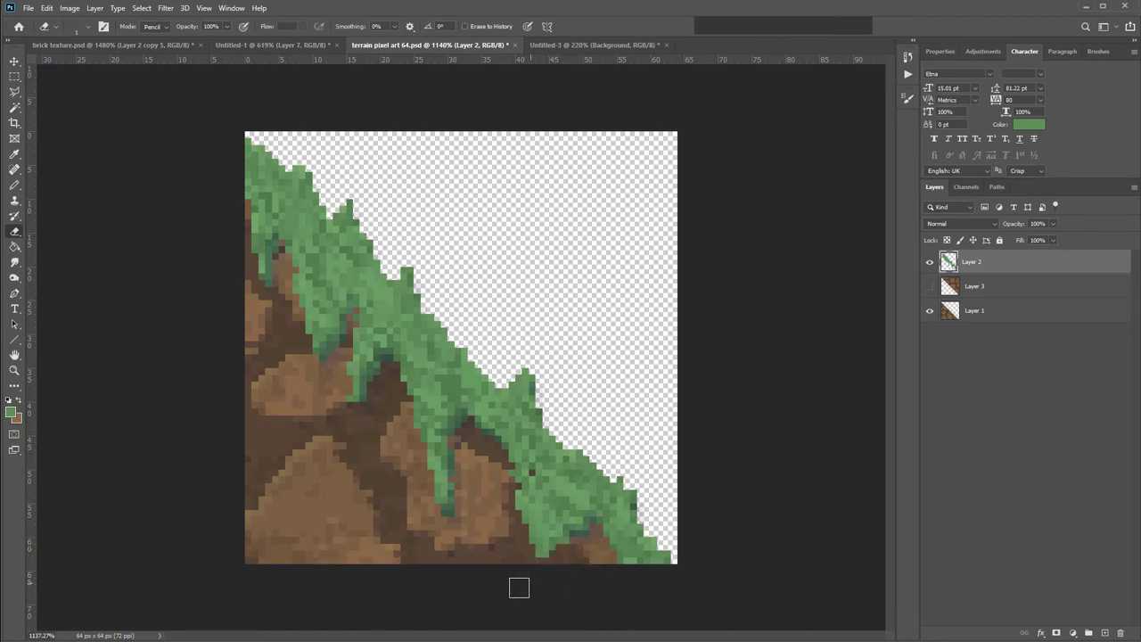
pyautogui.scroll(-1, 445, 456)
pyautogui.scroll(-3, 516, 282)
pyautogui.scroll(1, 516, 282)
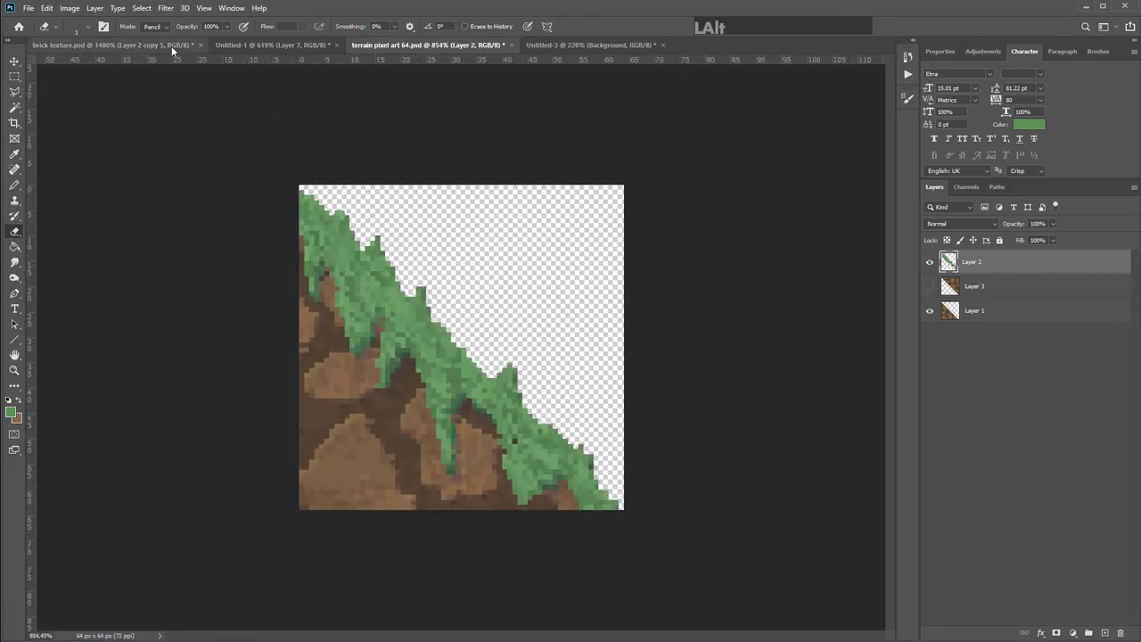
# - Save a copy of the document as the Photoshop file "terrain pixel art 64 slope right" in Downloads
pyautogui.click(29, 8)
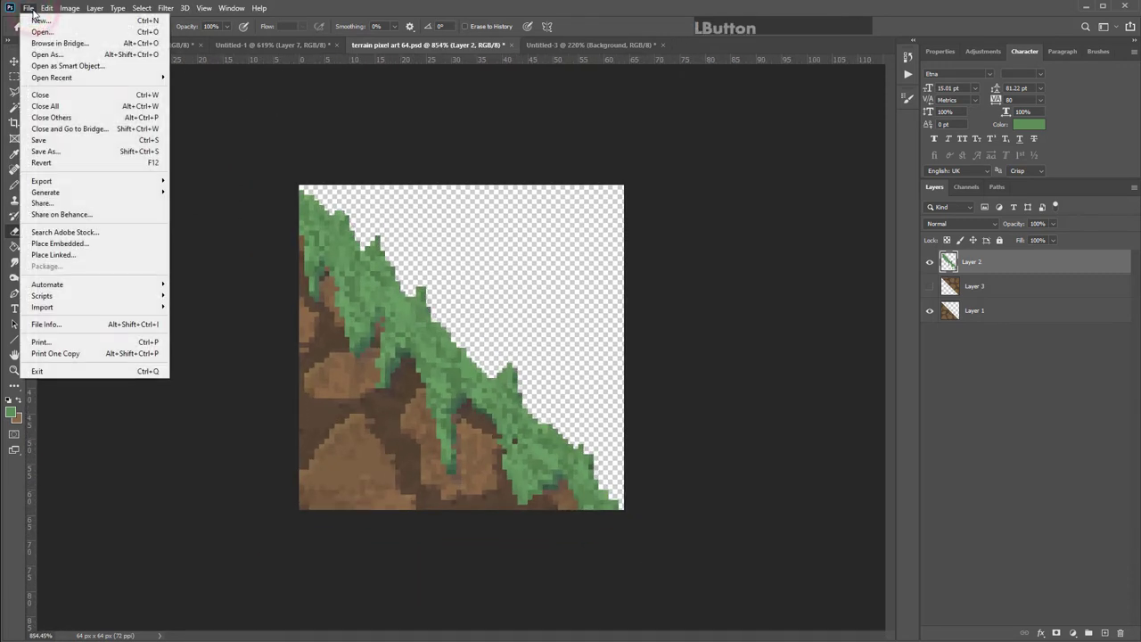
pyautogui.click(75, 155)
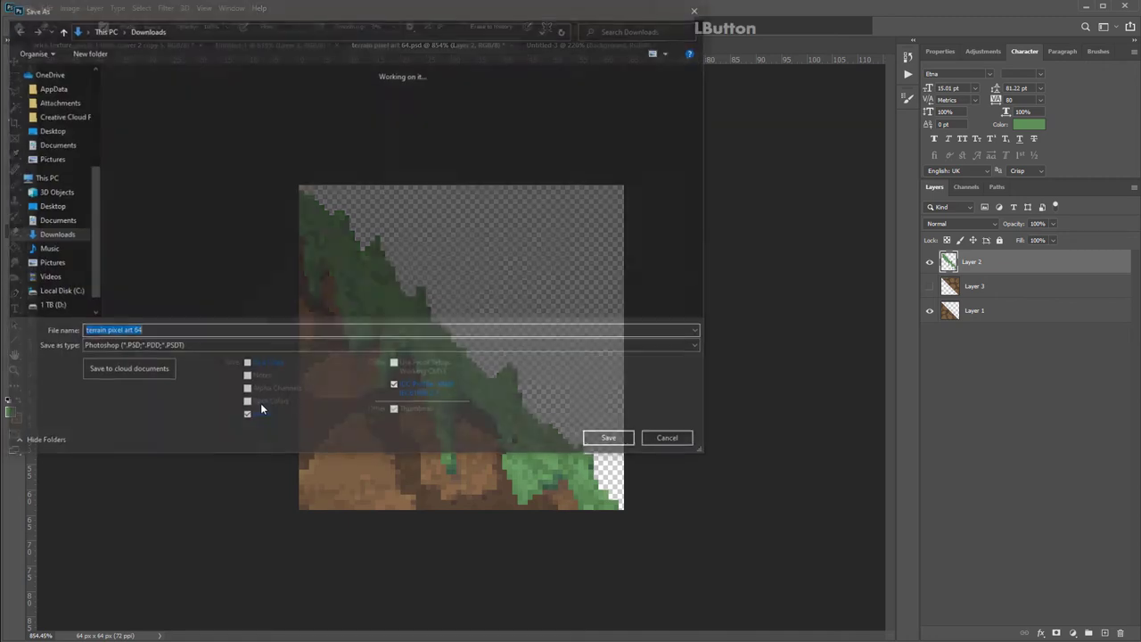
pyautogui.write('slope right')
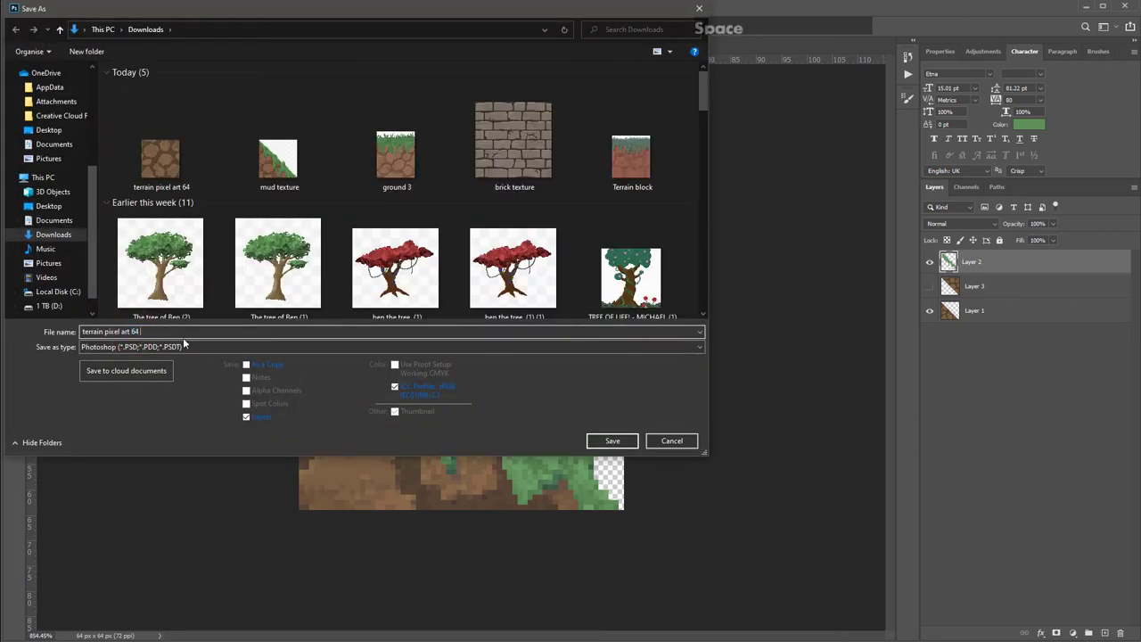
pyautogui.press('Return')
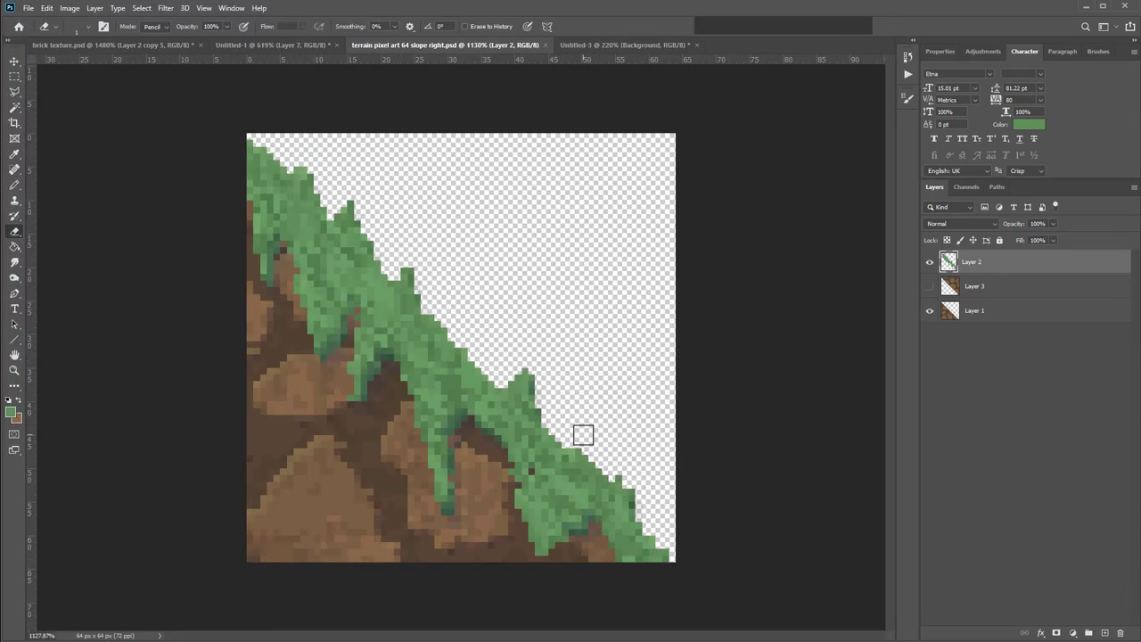
# - Switch to the browser, close the enlarged tile-set image, and examine the 2D Vector Platformer Forest Pack page on the Unity Asset Store
pyautogui.scroll(-2, 583, 434)
pyautogui.hotkey('alt', 'Tab')
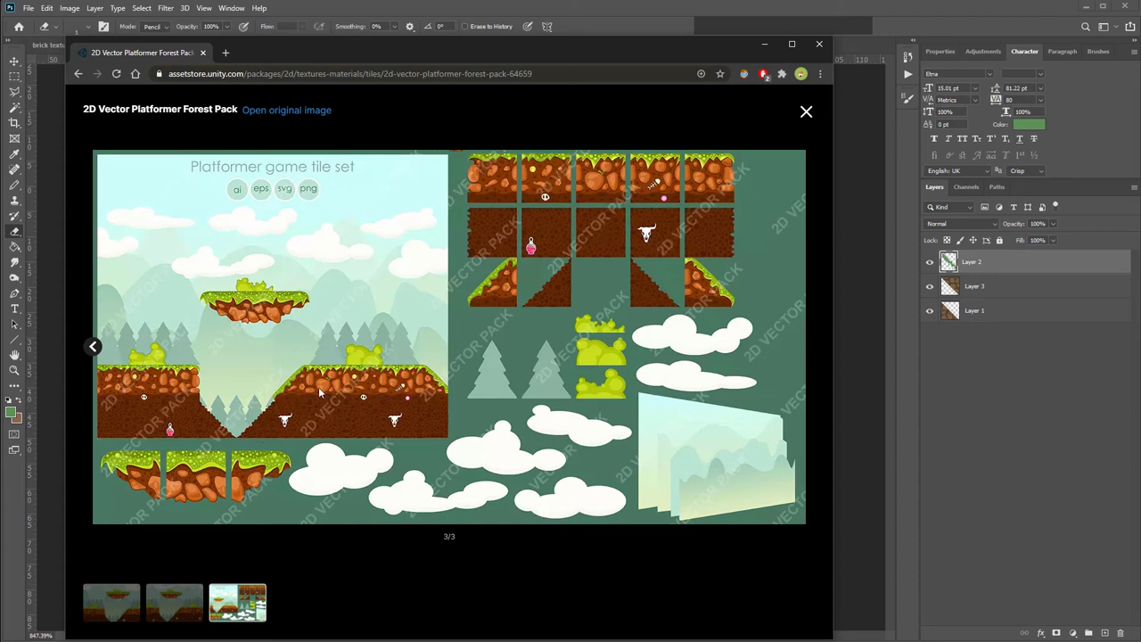
pyautogui.click(806, 110)
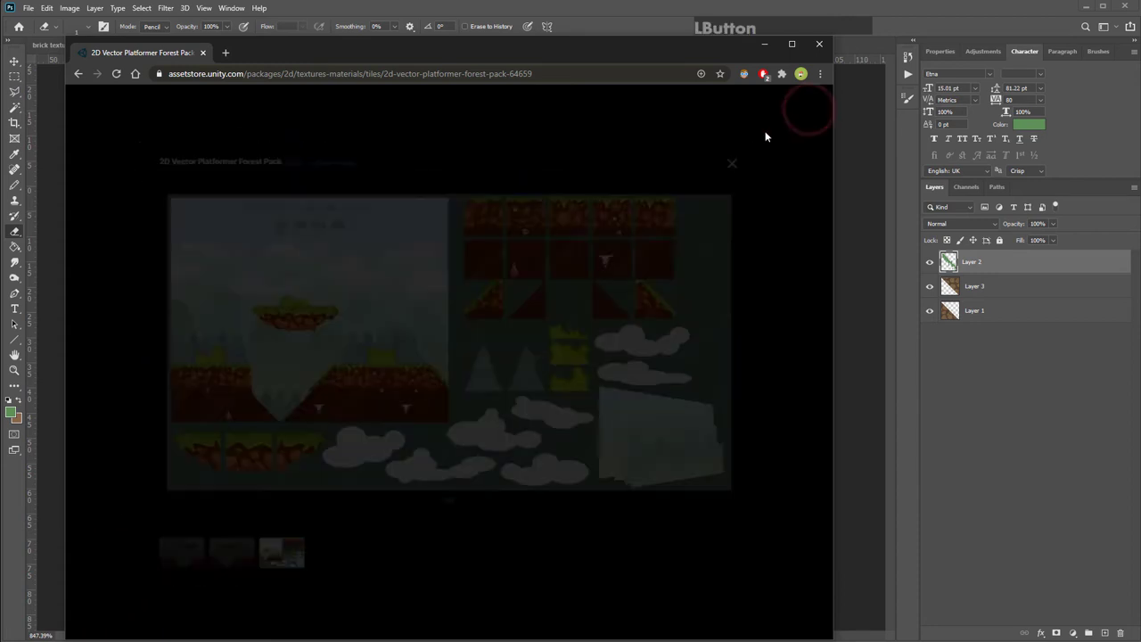
pyautogui.scroll(-5, 438, 389)
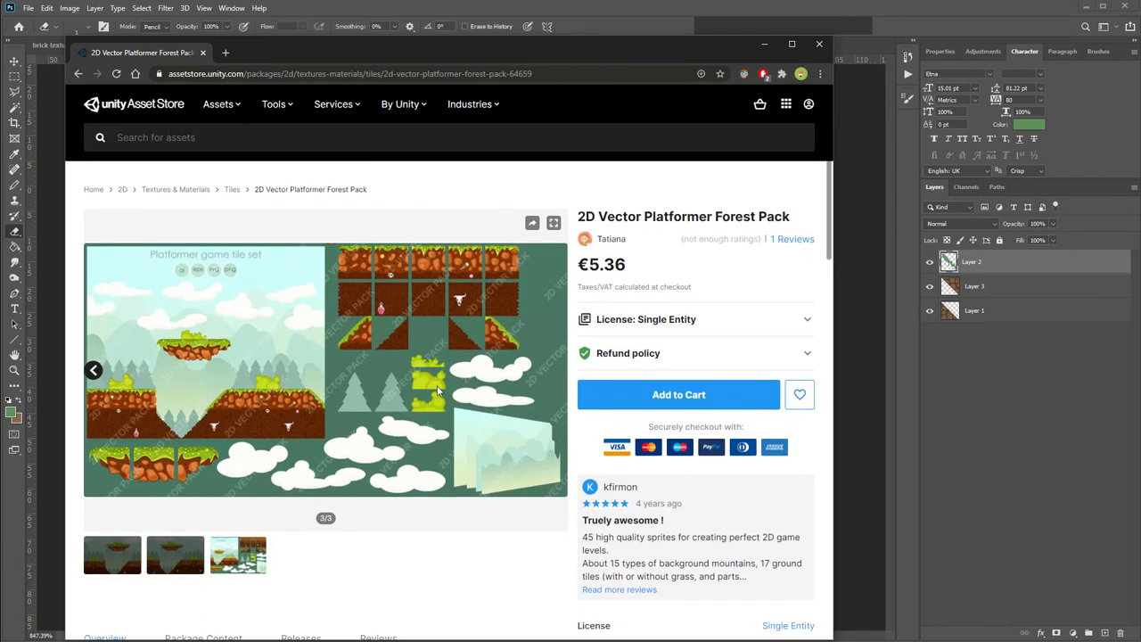
pyautogui.scroll(5, 437, 390)
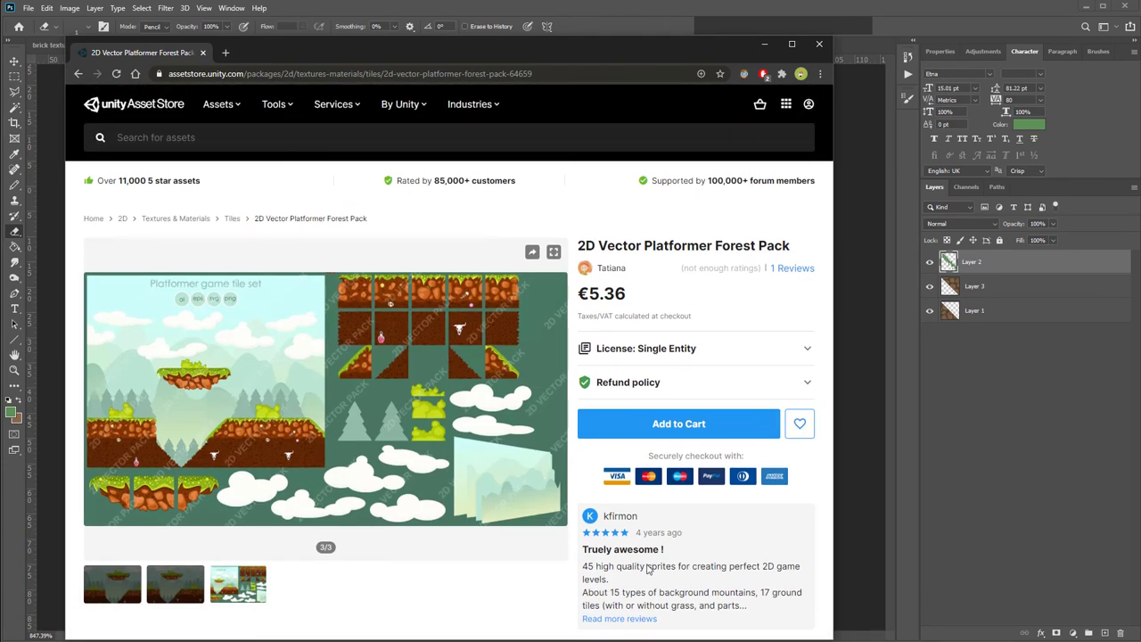
pyautogui.scroll(-1, 325, 401)
pyautogui.scroll(1, 326, 401)
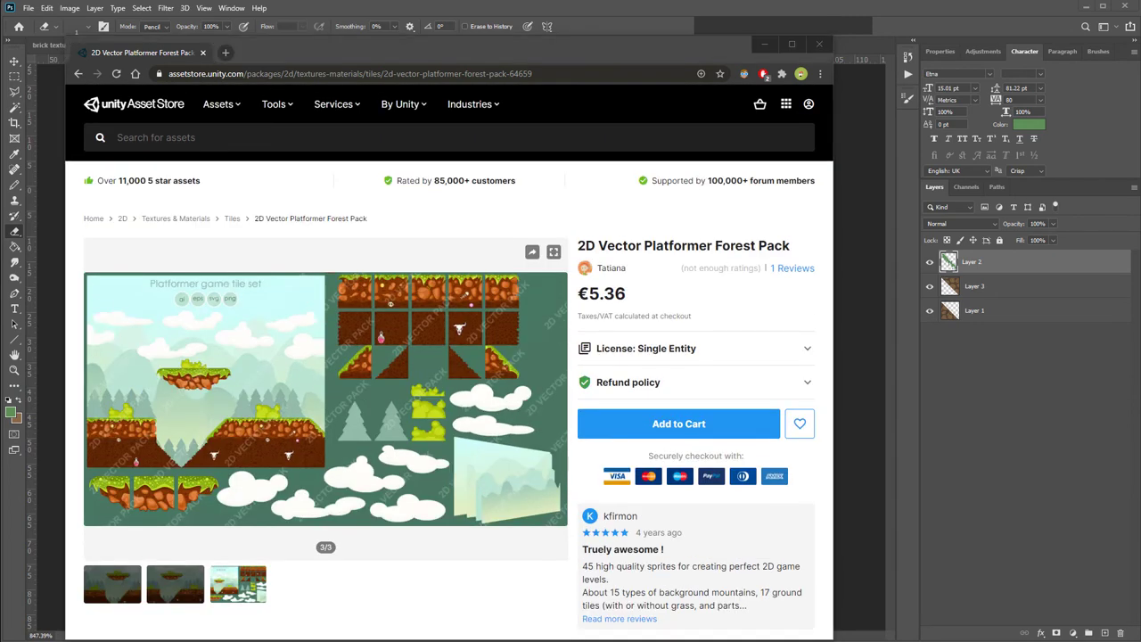